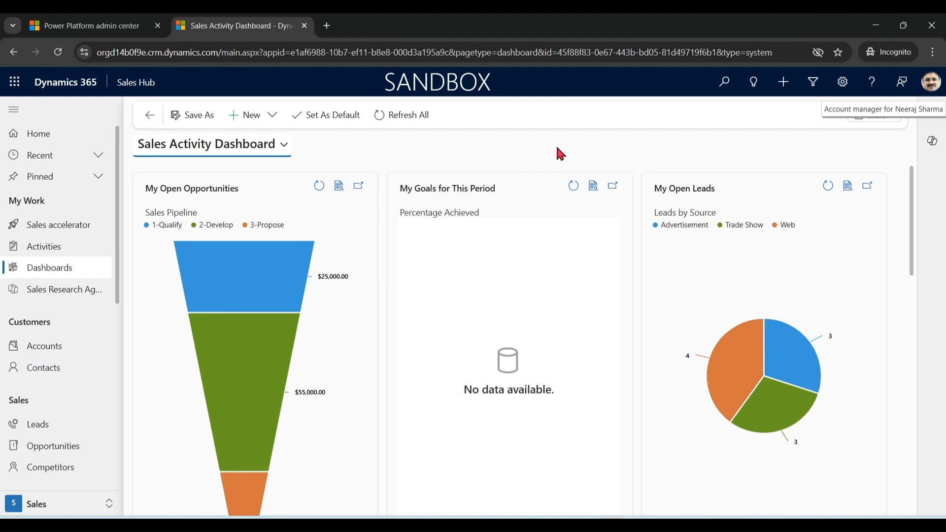
# - Open the Power Apps maker portal at make.powerapps.com in a new browser tab
pyautogui.click(326, 26)
pyautogui.write('make')
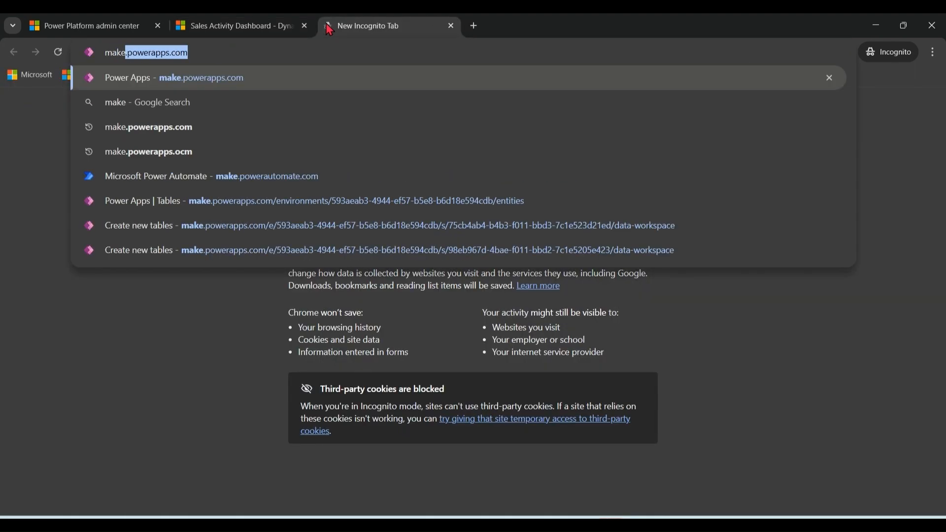
pyautogui.press('Return')
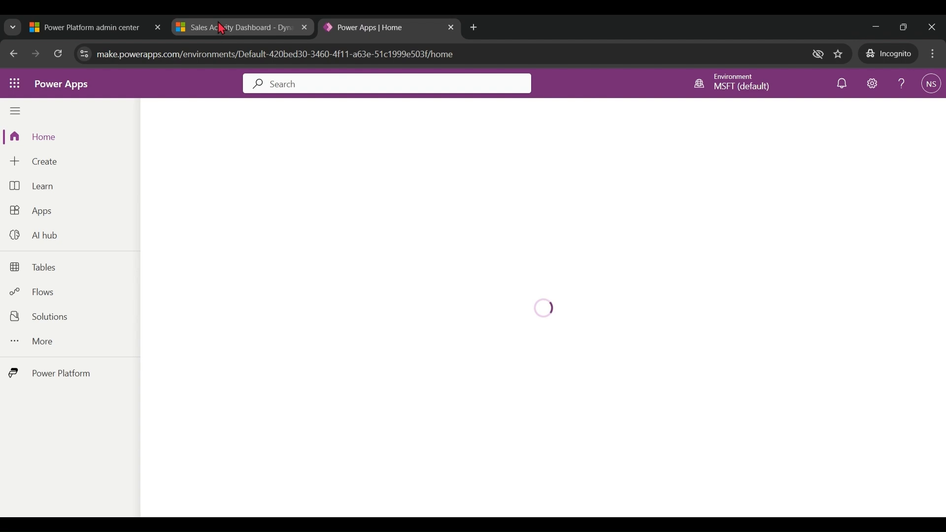
# - Check the Sales Hub environment name in the Dynamics 365 account details and select the SalesDemo environment in Power Apps
pyautogui.click(221, 29)
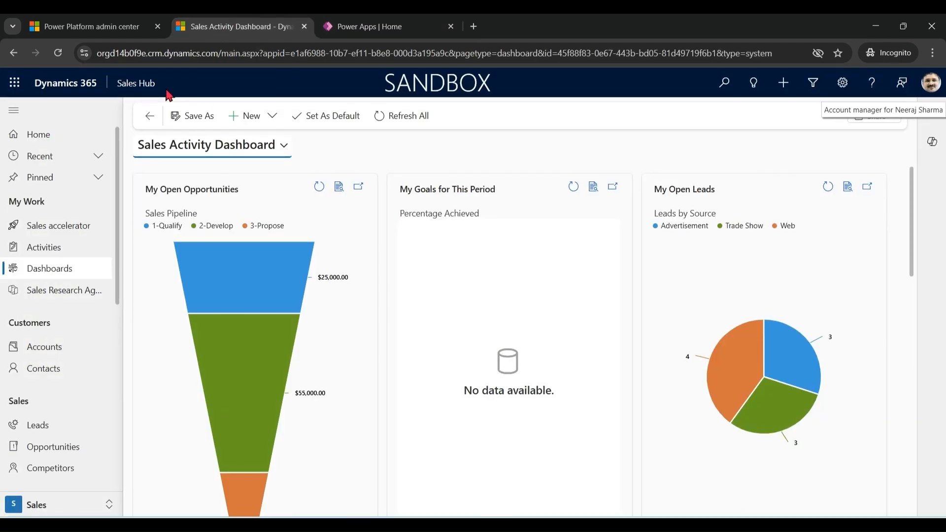
pyautogui.click(931, 85)
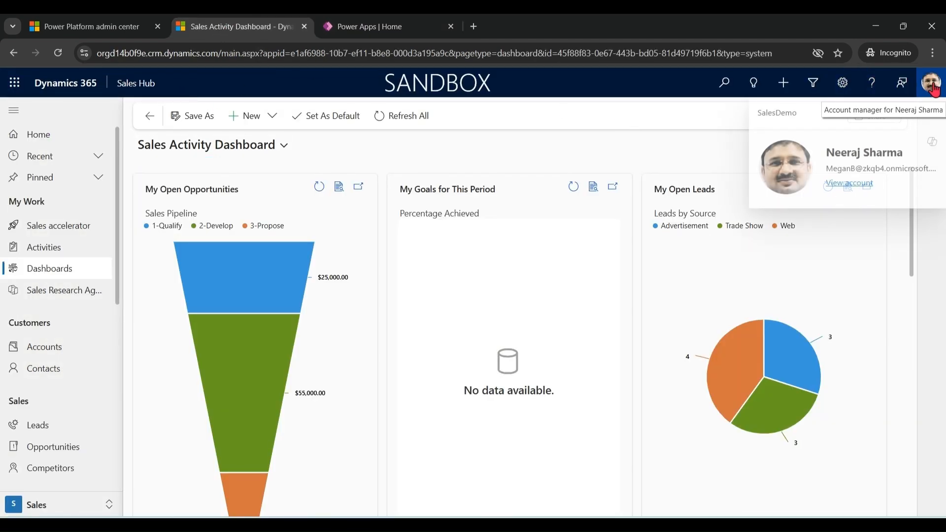
pyautogui.doubleClick(784, 113)
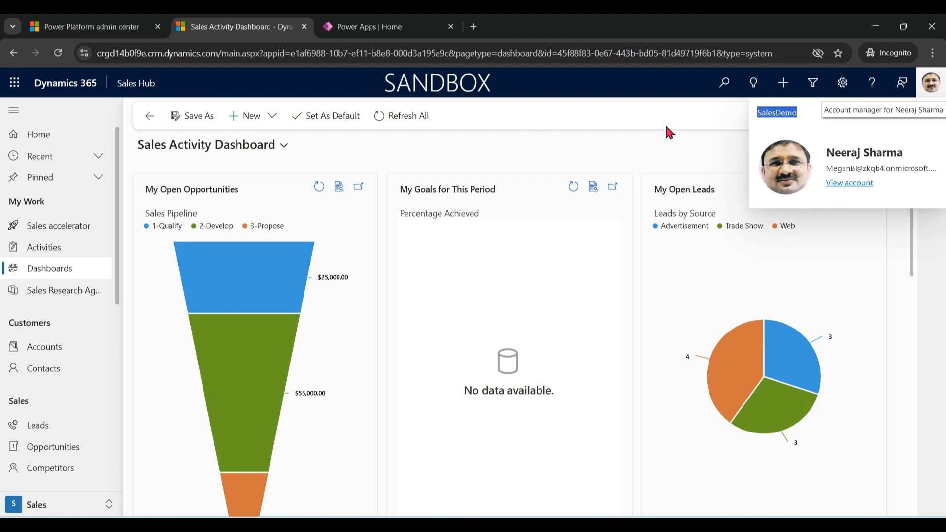
pyautogui.click(378, 24)
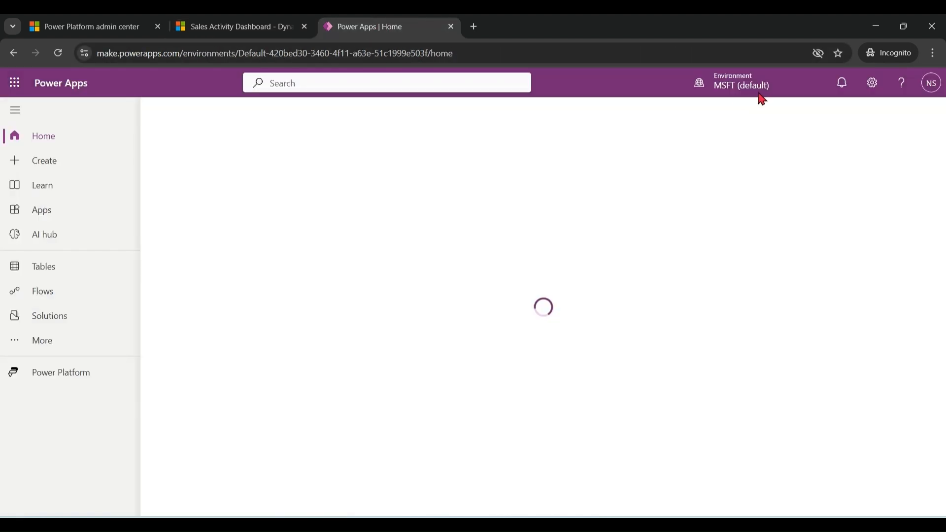
pyautogui.moveTo(748, 90)
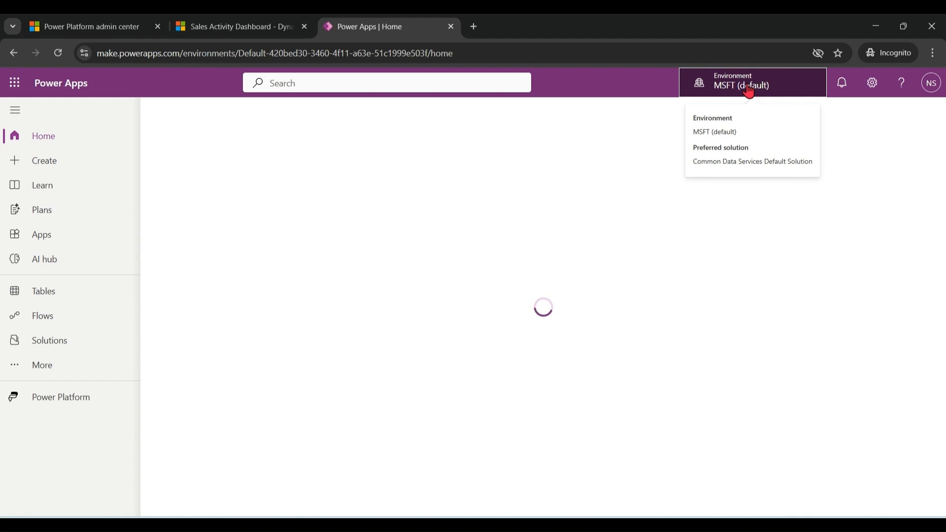
pyautogui.click(748, 90)
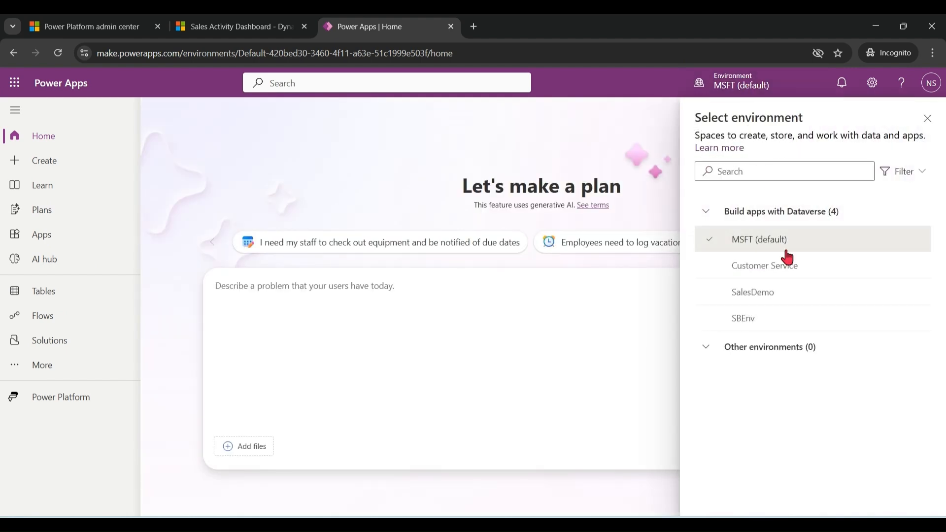
pyautogui.click(770, 304)
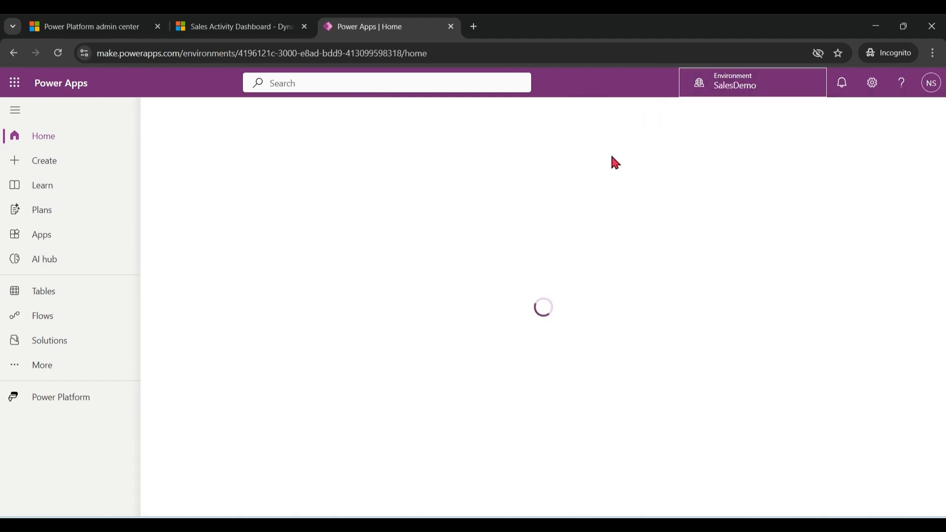
# - Start a new solution in the SalesDemo environment with the display name TestSolution
pyautogui.click(47, 352)
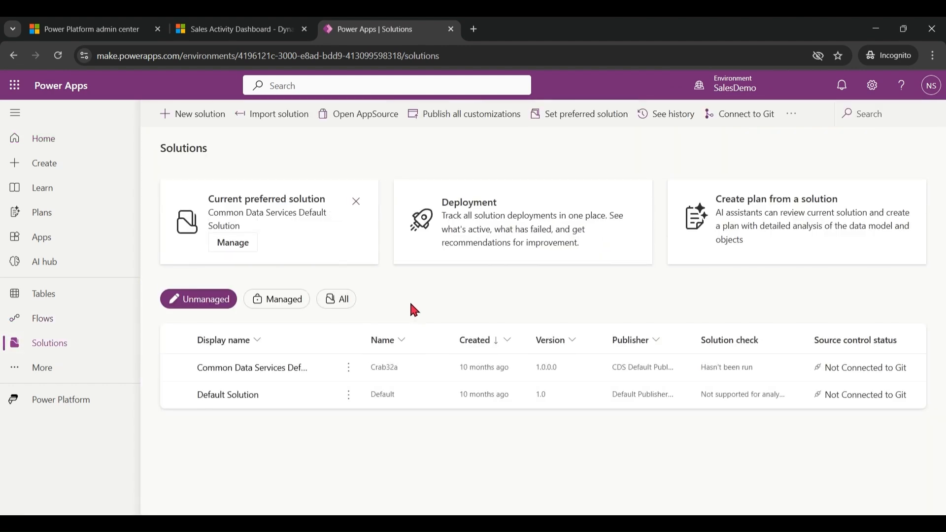
pyautogui.click(193, 114)
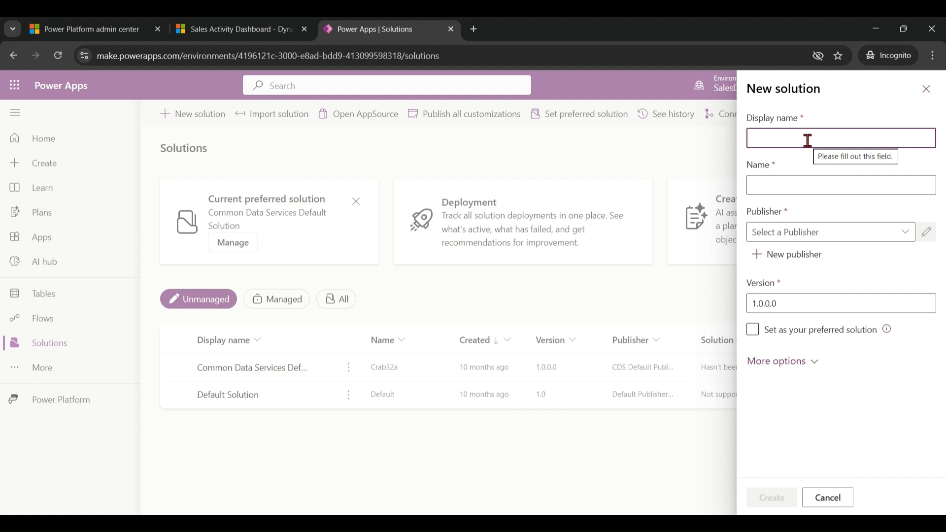
pyautogui.write('Test')
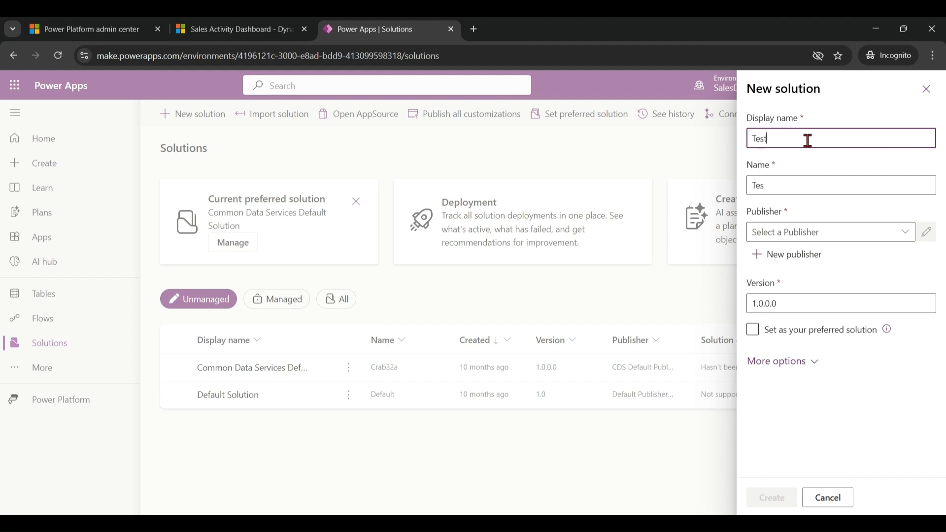
pyautogui.write('Solution')
# - Add a new publisher under the owner's first name with the prefix ns, and create the solution
pyautogui.click(756, 251)
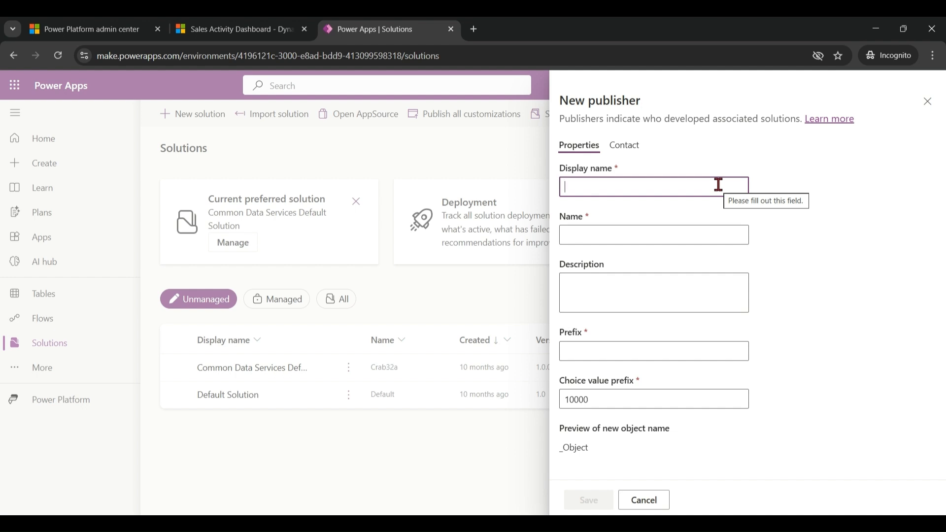
pyautogui.write('Neeraj')
pyautogui.press('Tab')
pyautogui.write('Neeraj')
pyautogui.click(634, 353)
pyautogui.write('ns')
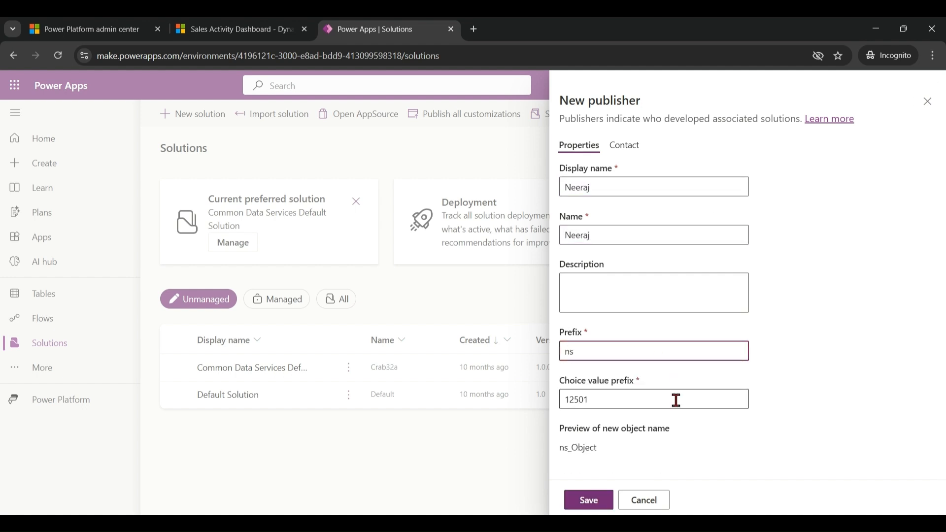
pyautogui.click(593, 503)
pyautogui.click(772, 498)
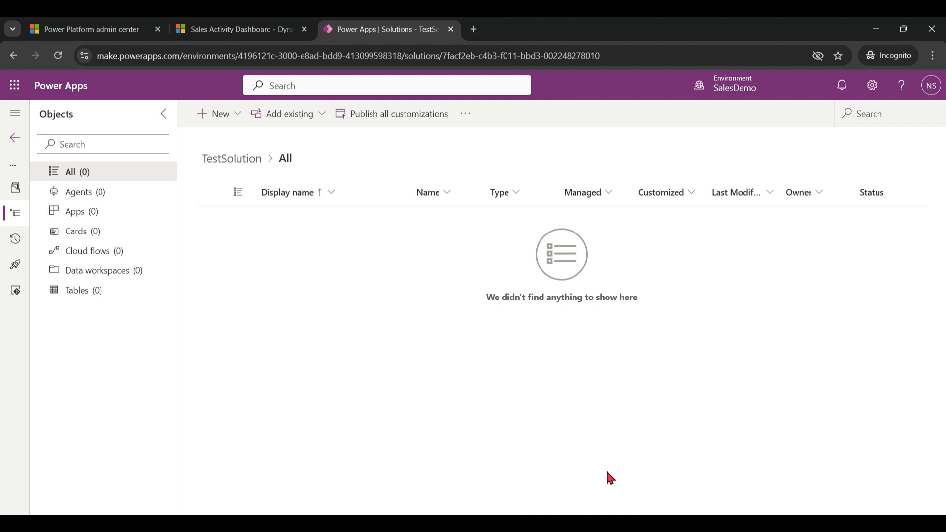
pyautogui.click(228, 30)
pyautogui.scroll(-1, 121, 212)
pyautogui.moveTo(123, 217); pyautogui.dragTo(124, 185)
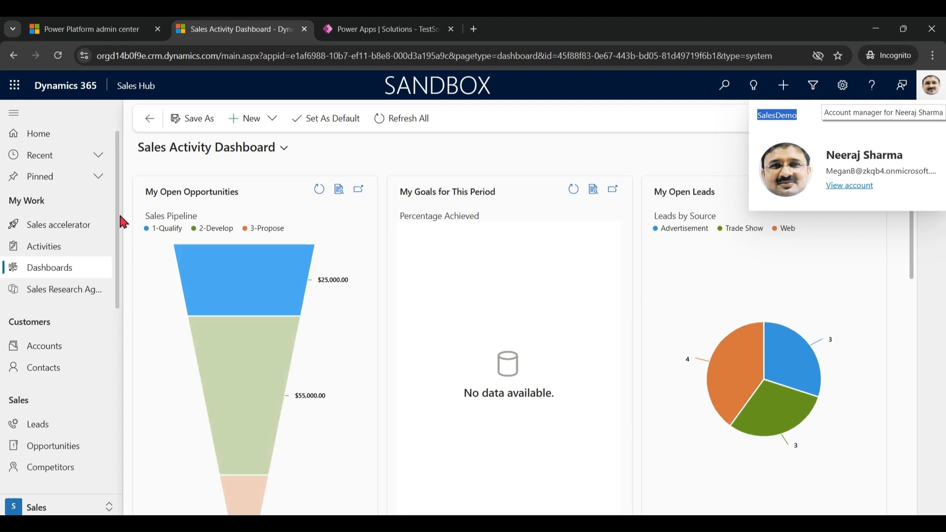
pyautogui.moveTo(116, 201); pyautogui.dragTo(109, 165)
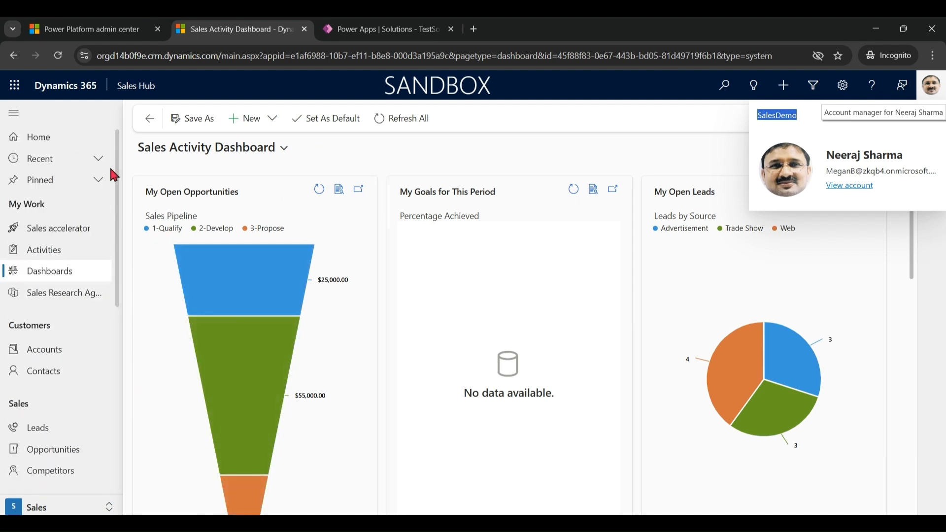
pyautogui.click(378, 28)
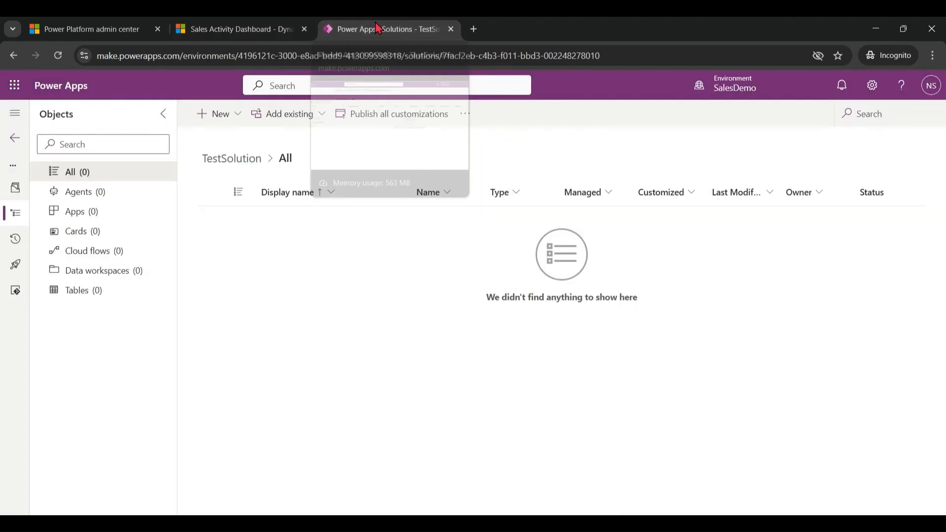
# - Start a new table in TestSolution with Copilot and enter the description "we need to store basic vehicle information"
pyautogui.click(239, 116)
pyautogui.moveTo(262, 304)
pyautogui.click(353, 298)
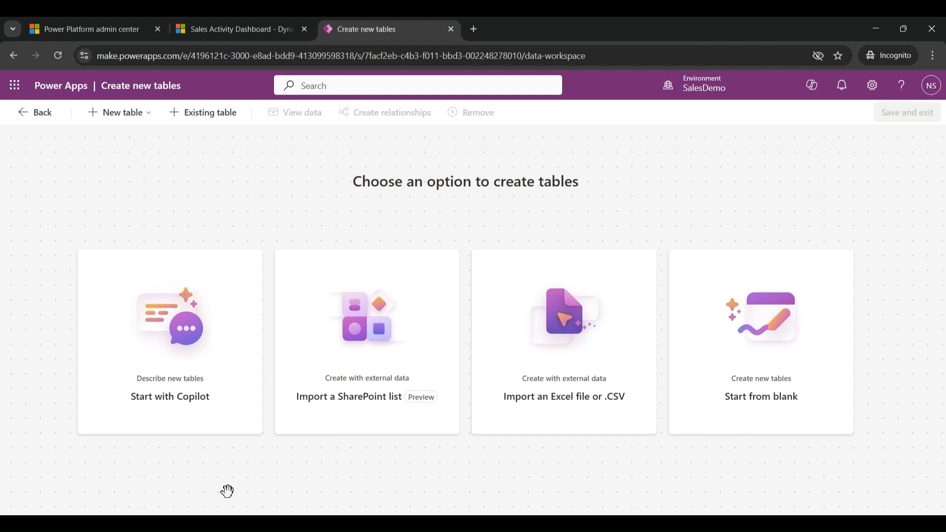
pyautogui.click(183, 404)
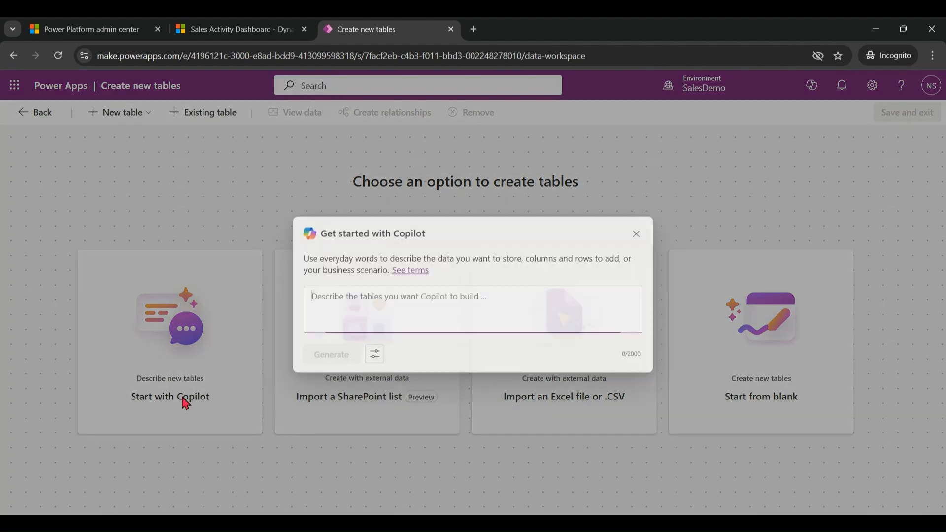
pyautogui.click(445, 299)
pyautogui.write('we need to')
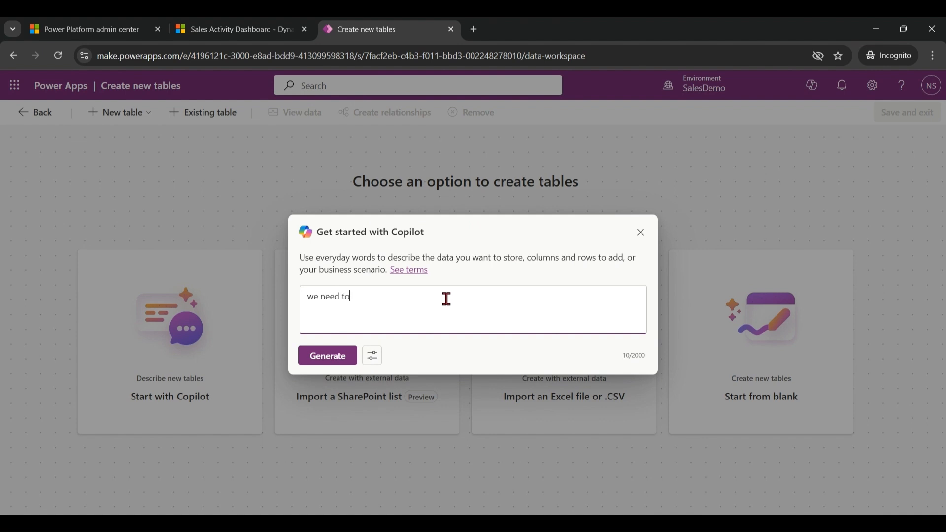
pyautogui.write(' store basic vehicle information')
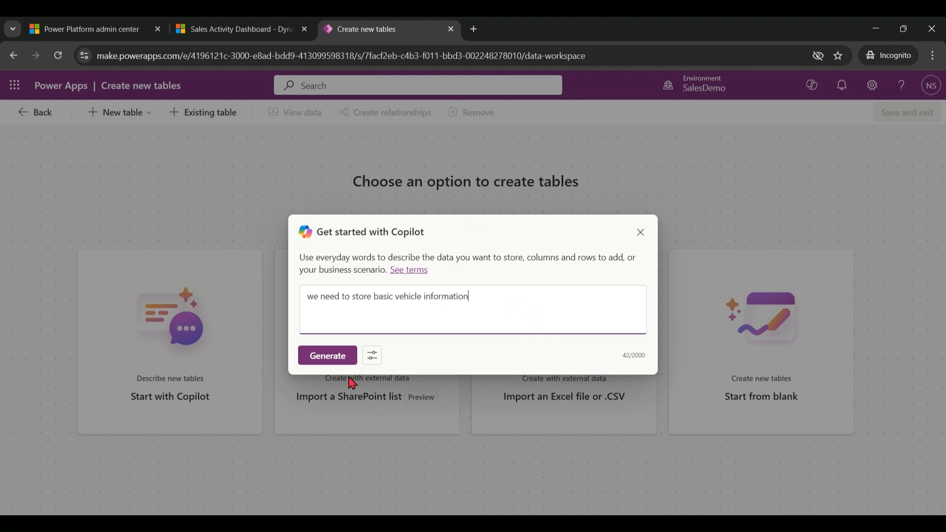
# - Set the Copilot options to one table of small size and generate the table
pyautogui.click(372, 355)
pyautogui.click(427, 217)
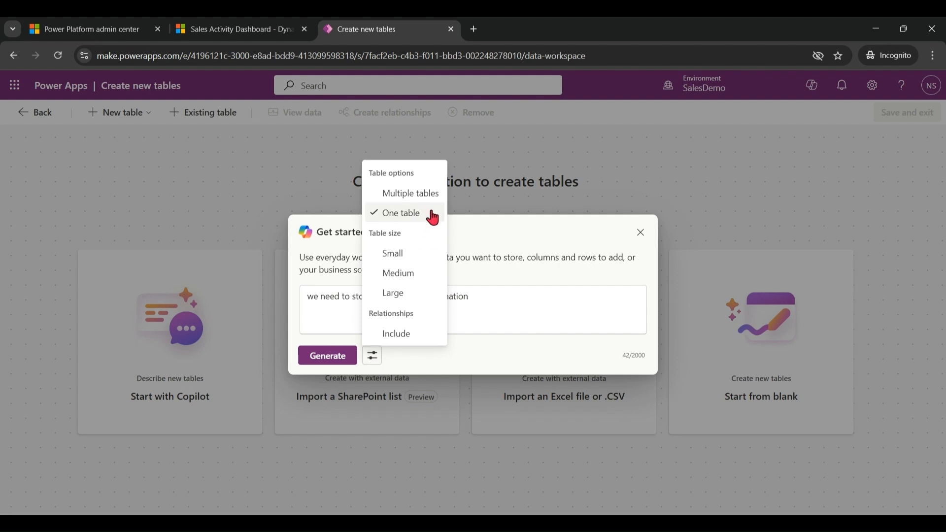
pyautogui.click(421, 254)
pyautogui.click(521, 303)
pyautogui.click(345, 355)
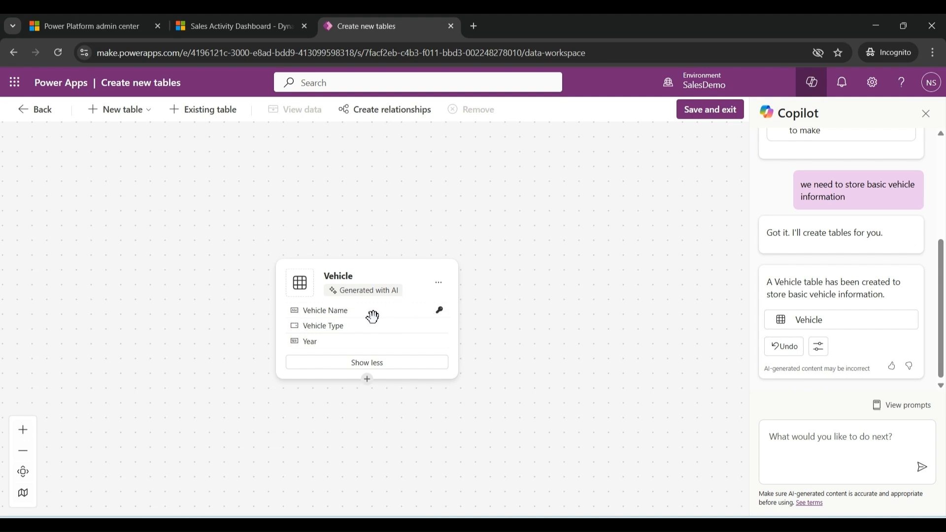
# - Have Copilot "rename vehicle name to vehicle number" in the Vehicle table, and save and exit the table design
pyautogui.click(804, 439)
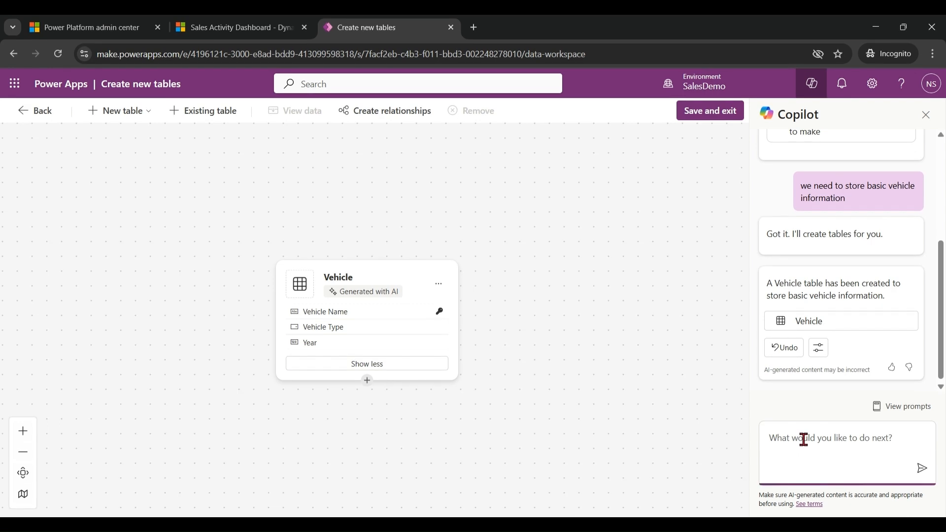
pyautogui.write('rename ')
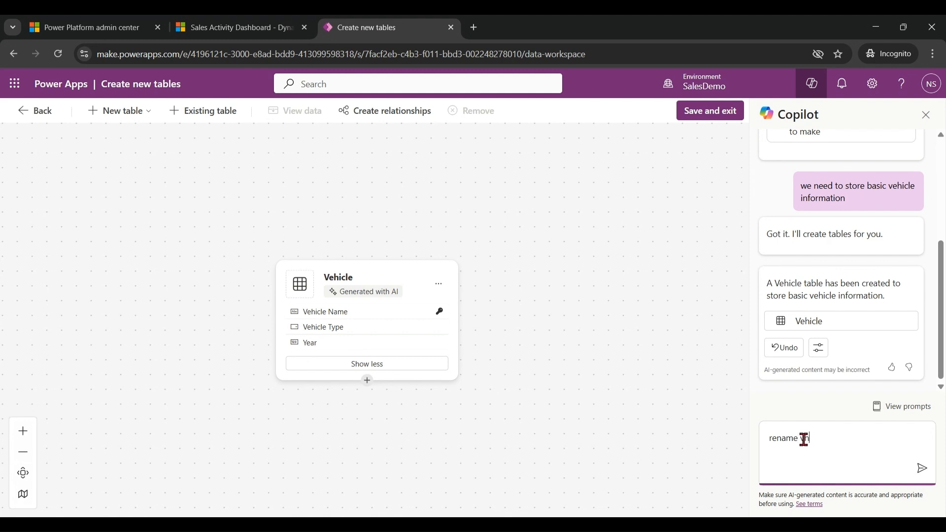
pyautogui.write('vehicle name to ve')
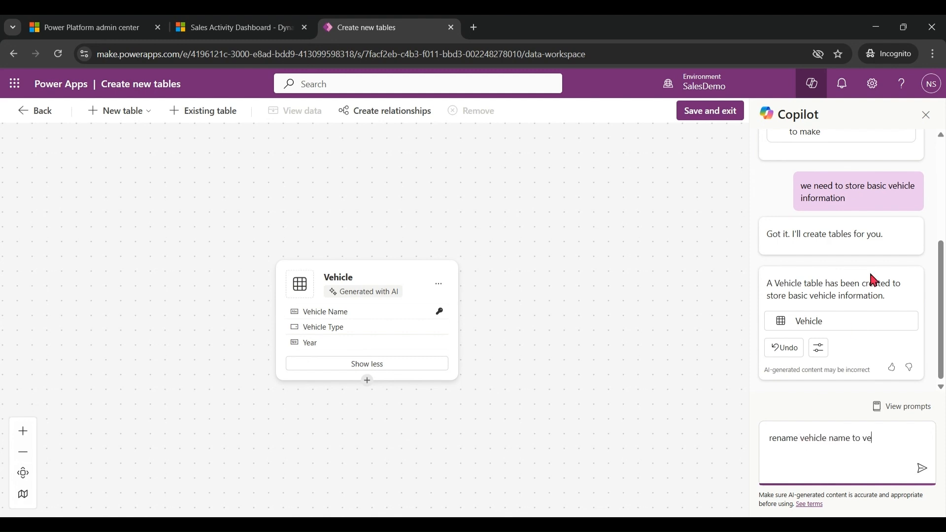
pyautogui.write('hicle number')
pyautogui.click(921, 468)
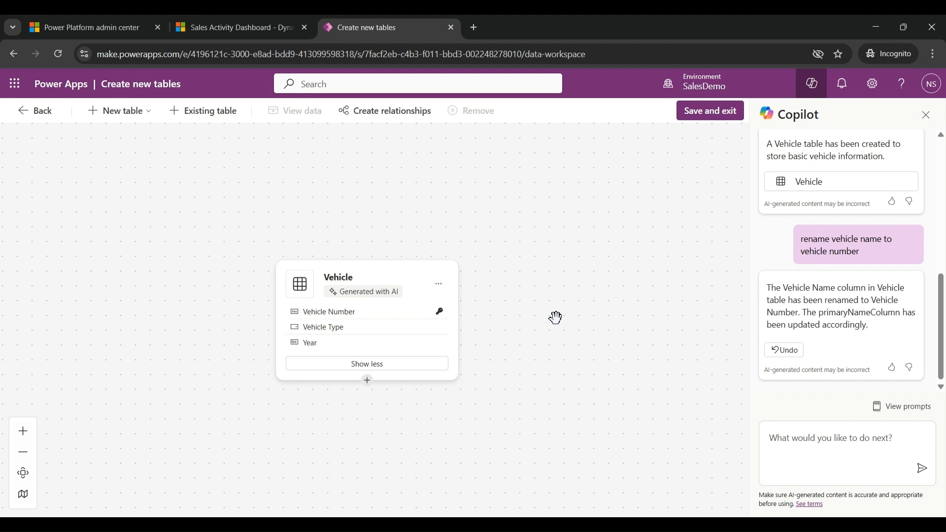
pyautogui.click(713, 118)
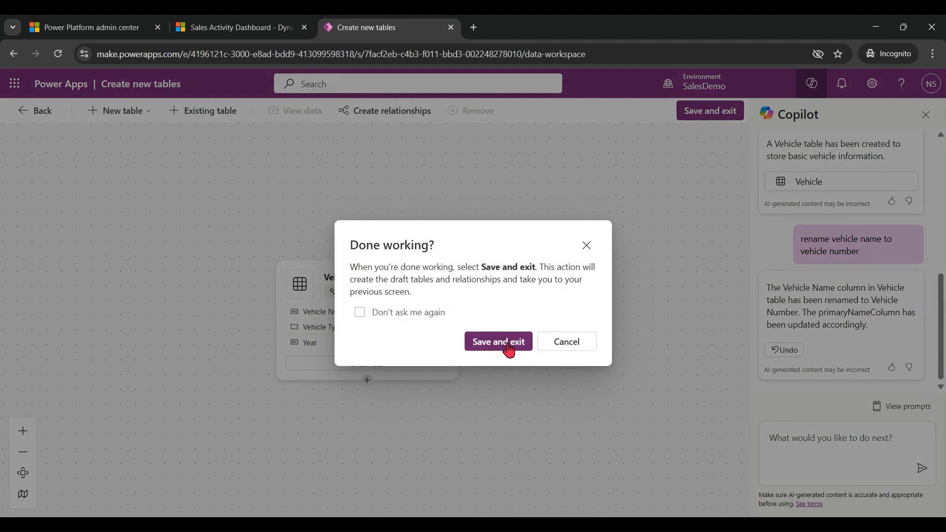
pyautogui.click(509, 349)
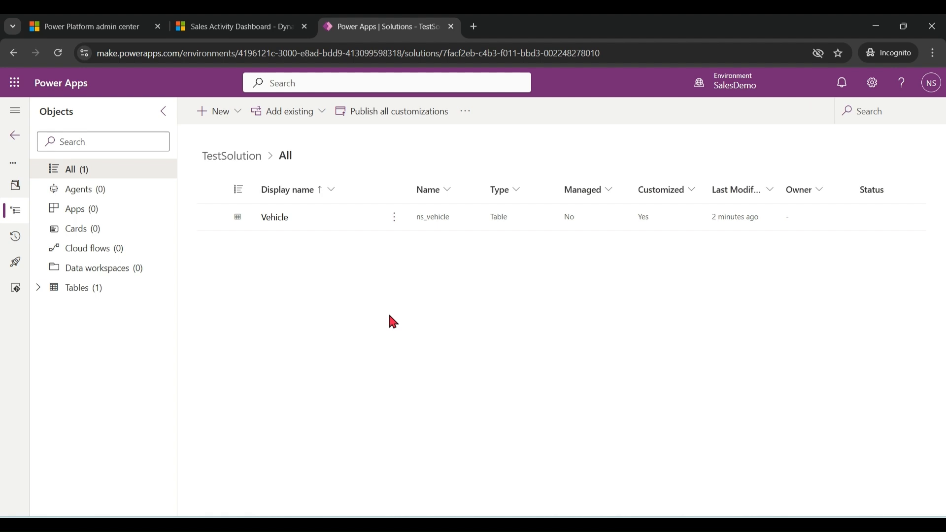
# - Create a many-to-one relationship from the Vehicle table to the Contact table
pyautogui.click(275, 219)
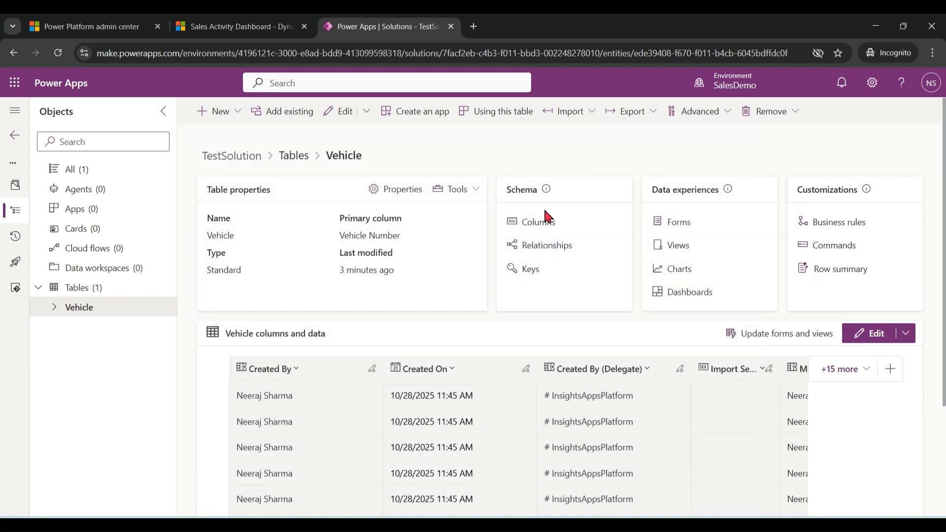
pyautogui.click(560, 252)
pyautogui.click(283, 112)
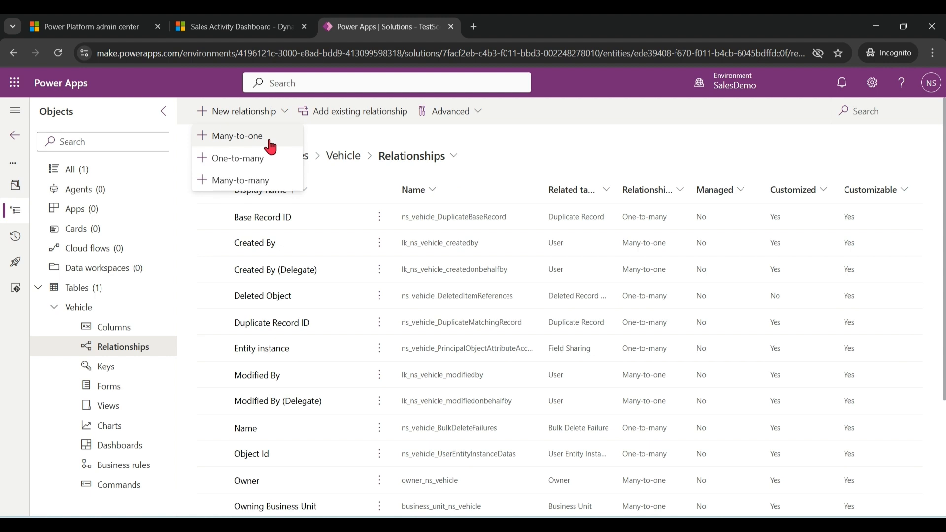
pyautogui.click(270, 146)
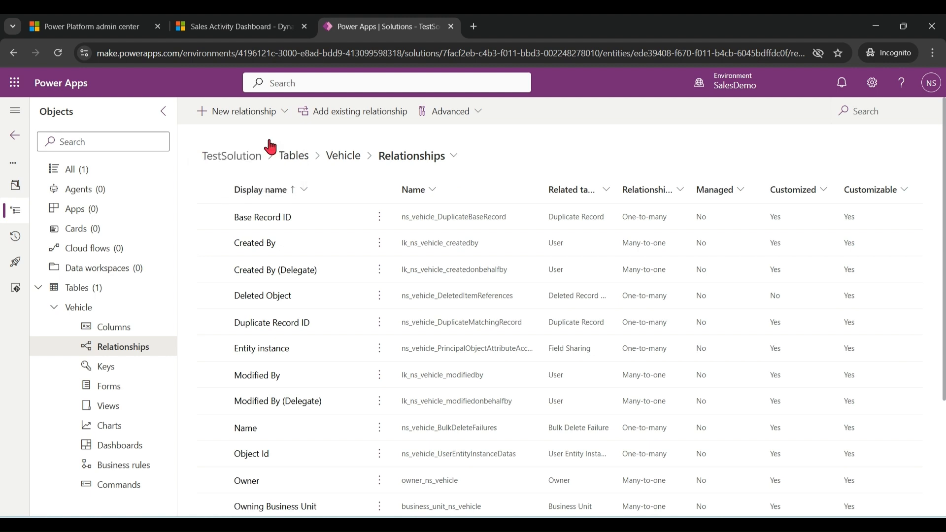
pyautogui.click(785, 178)
pyautogui.write('conta')
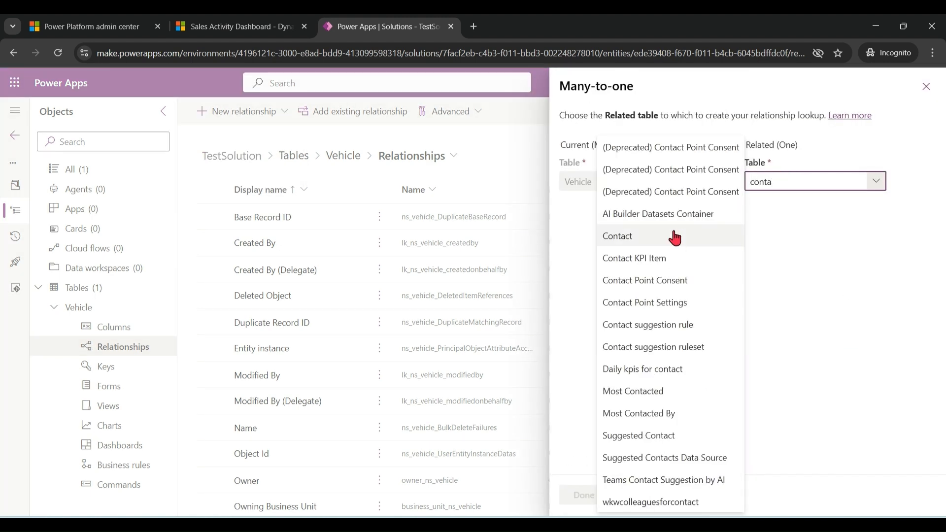
pyautogui.click(648, 237)
pyautogui.click(583, 497)
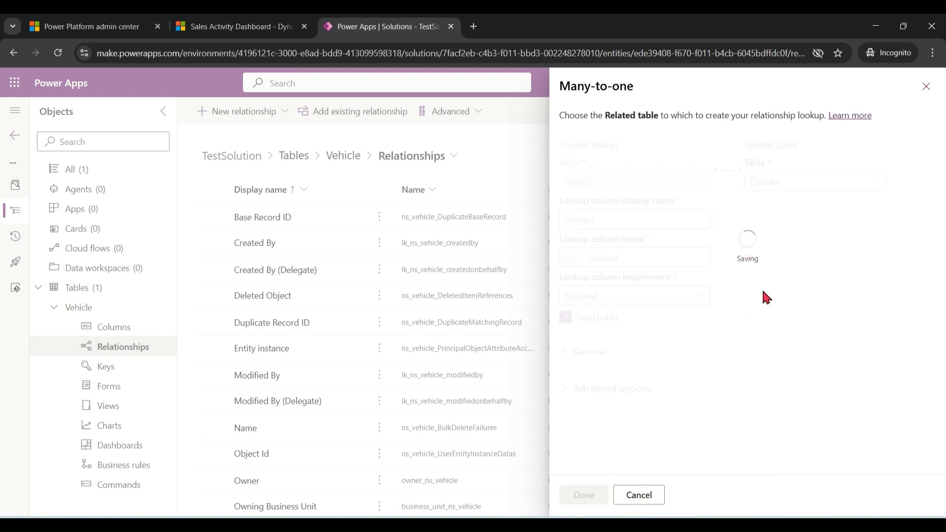
# - Publish all customizations from the overview of all objects in TestSolution
pyautogui.click(72, 172)
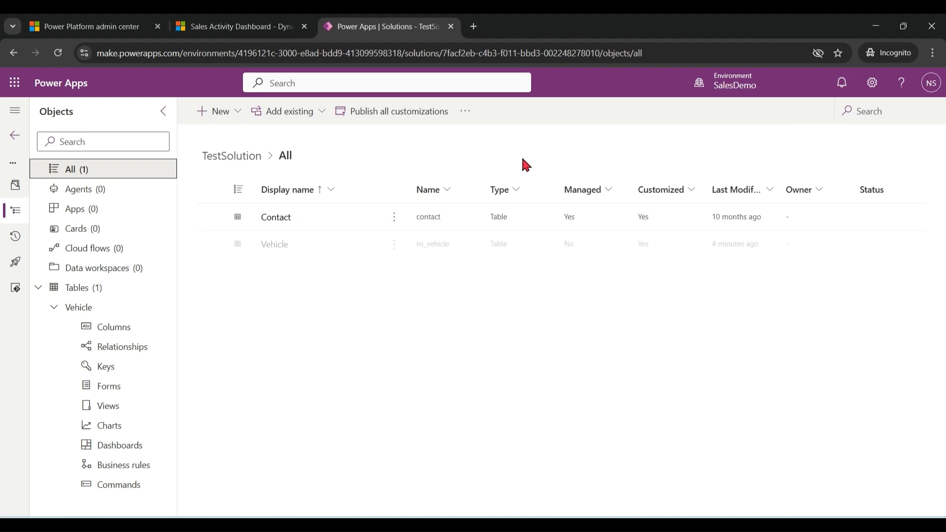
pyautogui.click(414, 119)
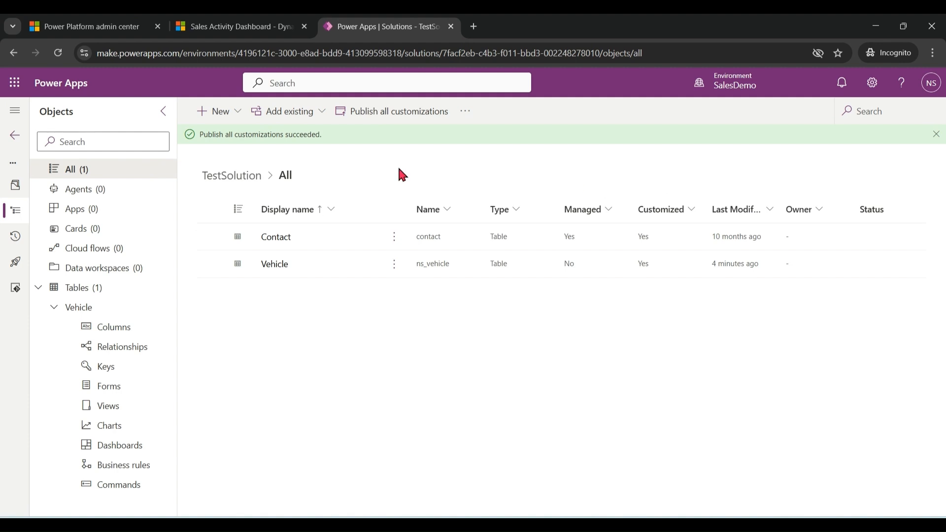
# - Switch to Sales Hub, open the first contact in My Active Contacts and show its related vehicles
pyautogui.click(252, 30)
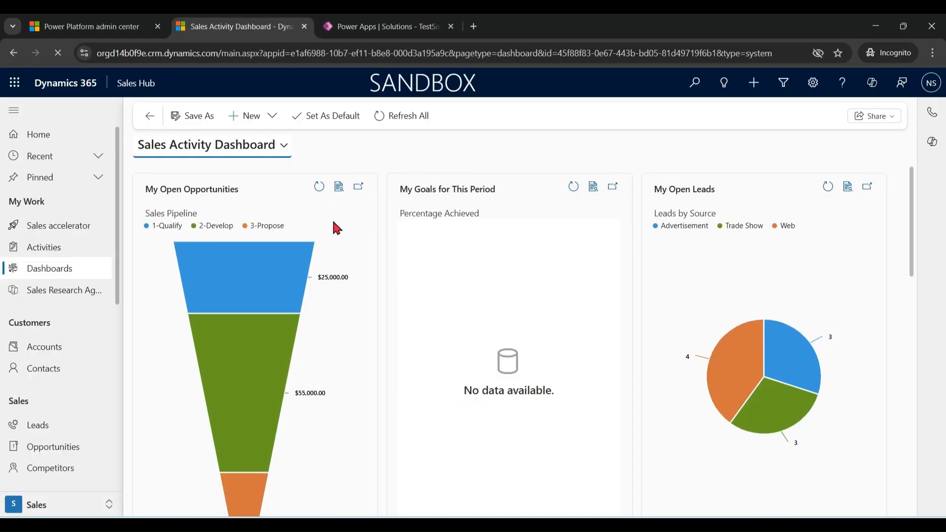
pyautogui.click(43, 369)
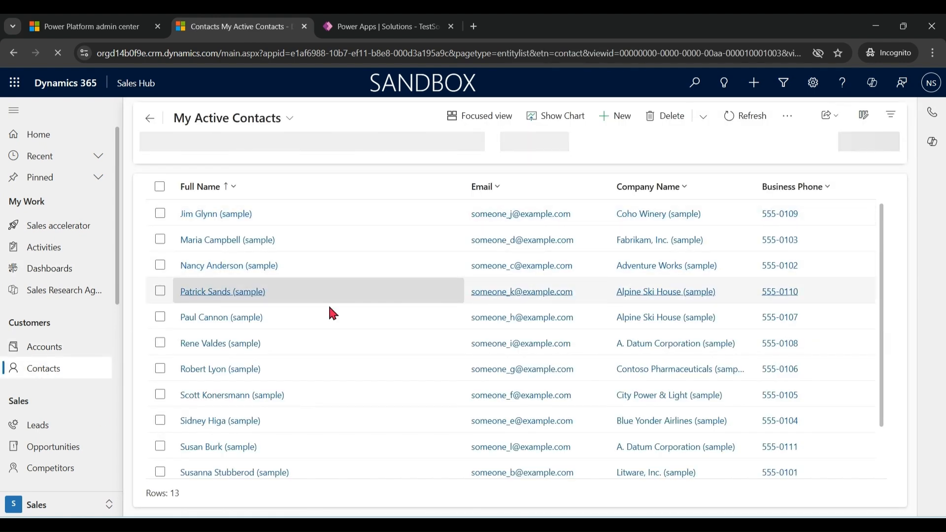
pyautogui.click(197, 217)
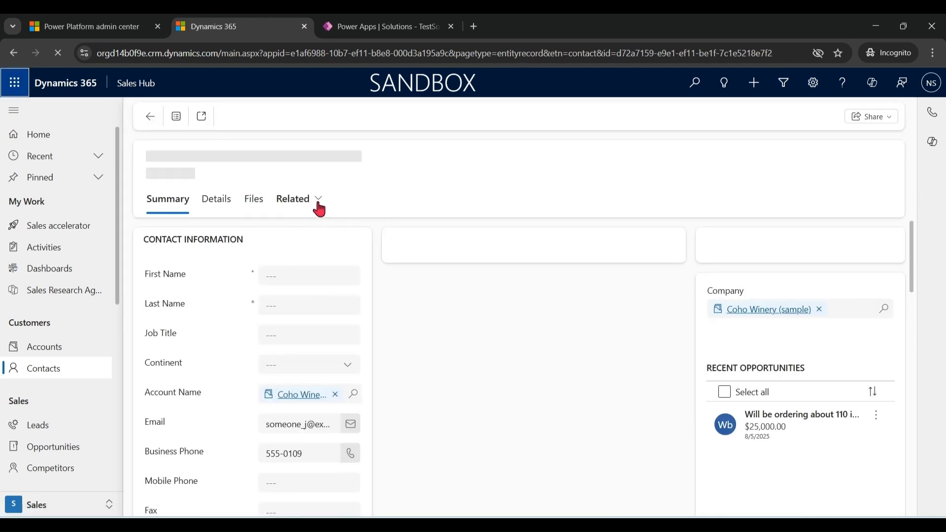
pyautogui.click(325, 207)
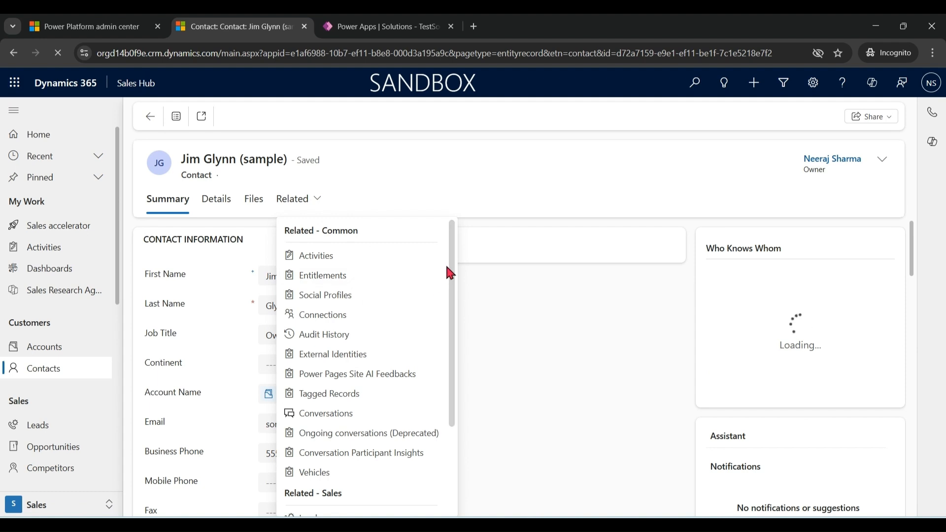
pyautogui.moveTo(450, 266); pyautogui.dragTo(450, 291)
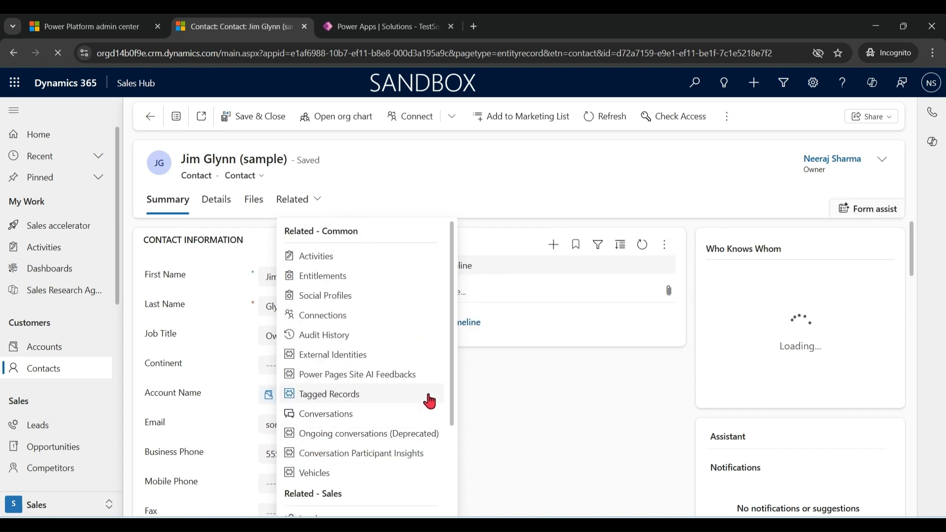
pyautogui.scroll(-1, 427, 409)
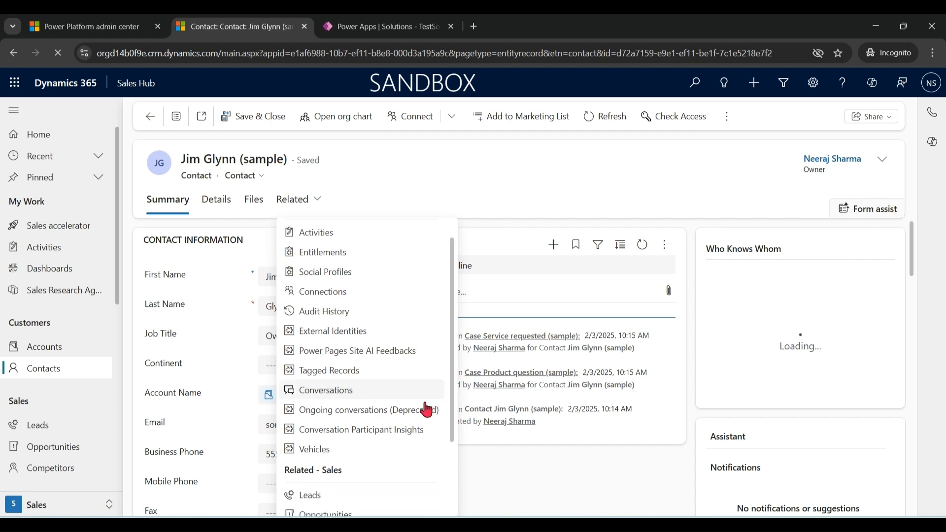
pyautogui.click(312, 449)
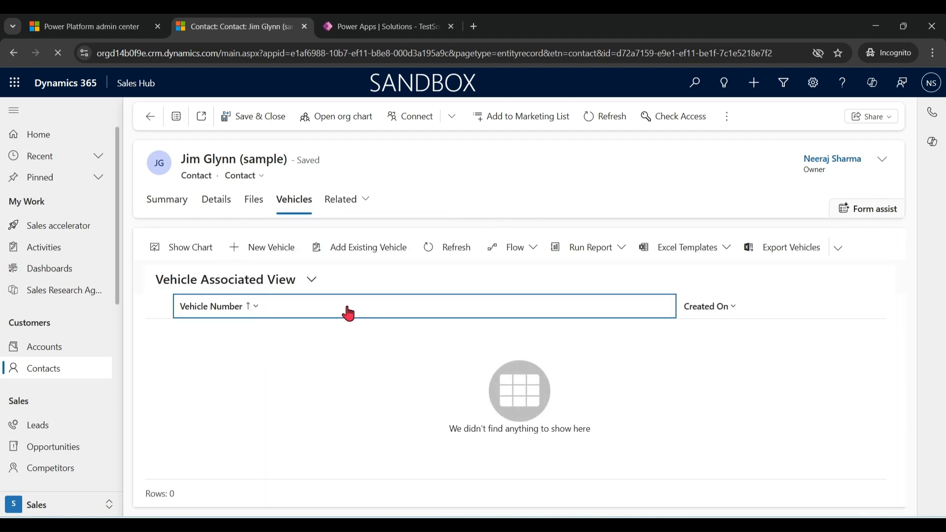
# - Create a new vehicle for the contact with vehicle number DL001, and save and close the record
pyautogui.click(282, 253)
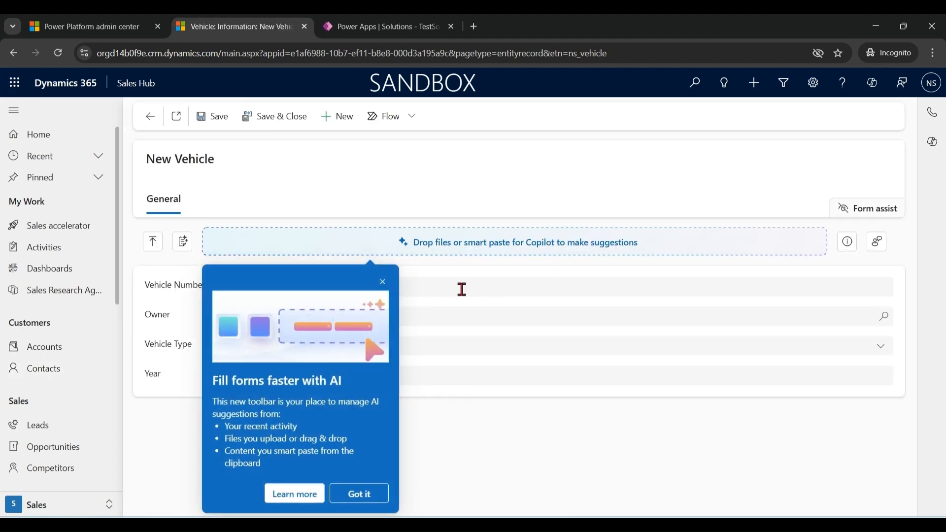
pyautogui.click(450, 290)
pyautogui.click(880, 351)
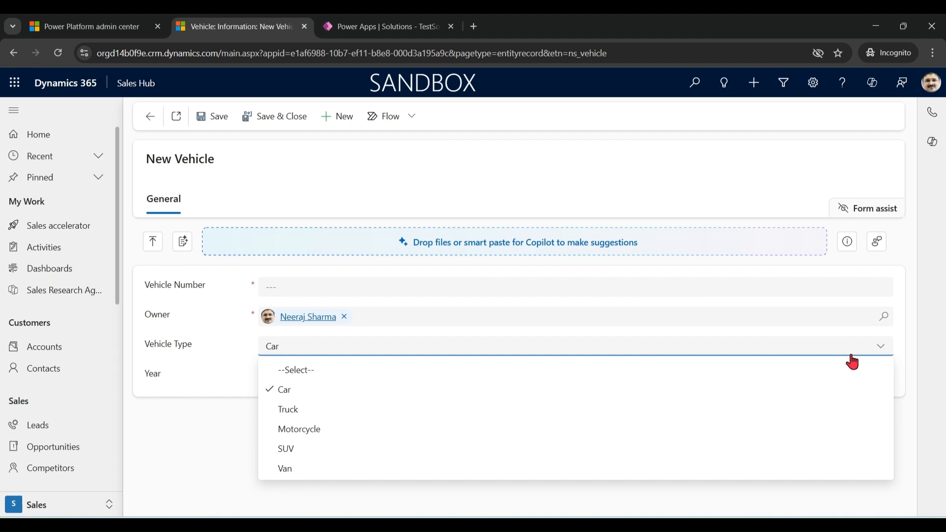
pyautogui.click(196, 398)
pyautogui.click(303, 377)
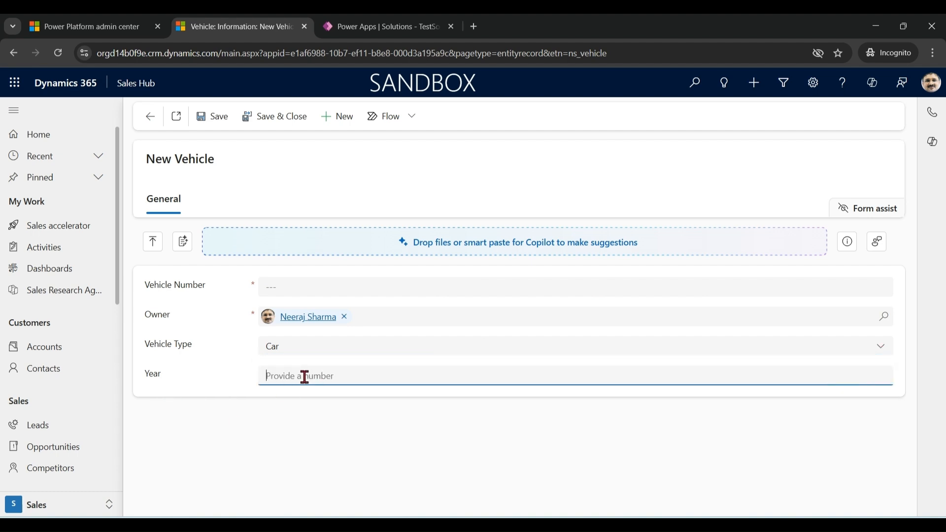
pyautogui.click(717, 294)
pyautogui.write('DL001')
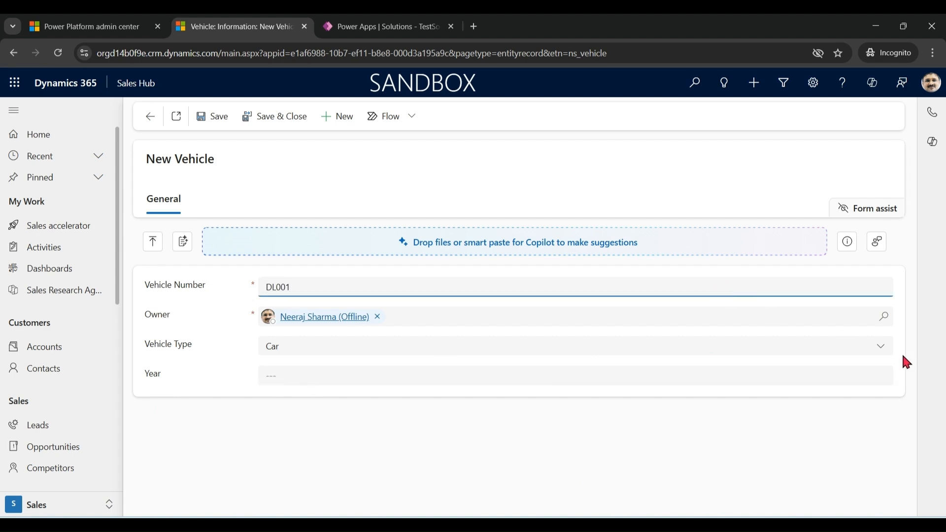
pyautogui.click(881, 352)
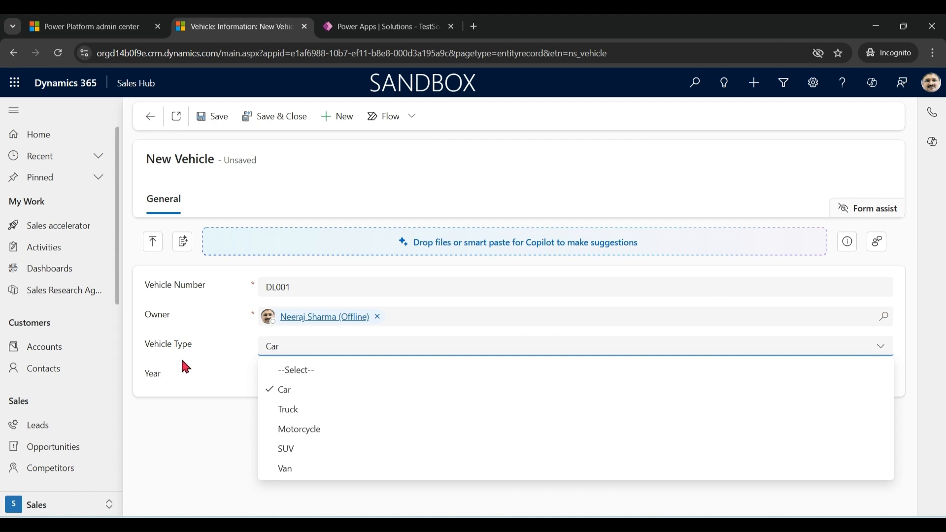
pyautogui.click(188, 386)
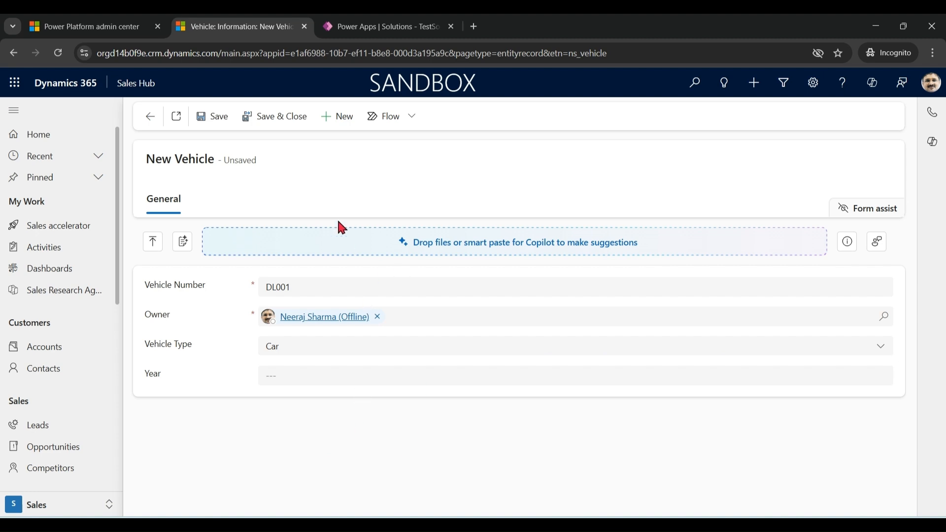
pyautogui.click(281, 119)
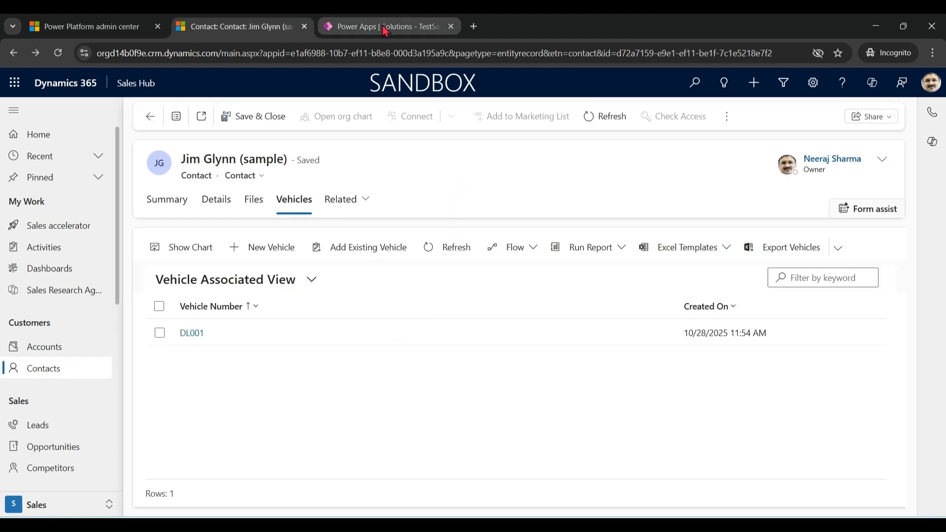
# - Switch back to Power Apps and filter the Vehicle table's columns by the Choice data type
pyautogui.click(385, 30)
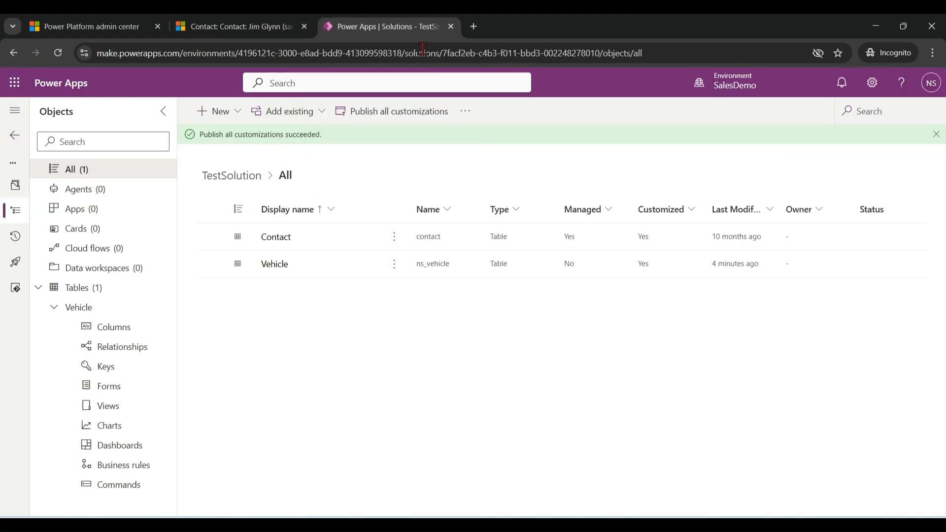
pyautogui.click(272, 263)
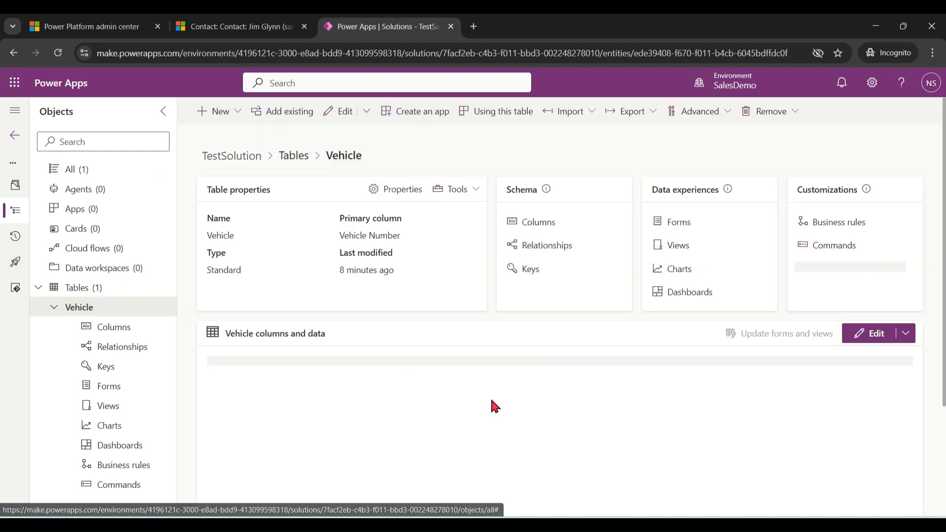
pyautogui.click(549, 223)
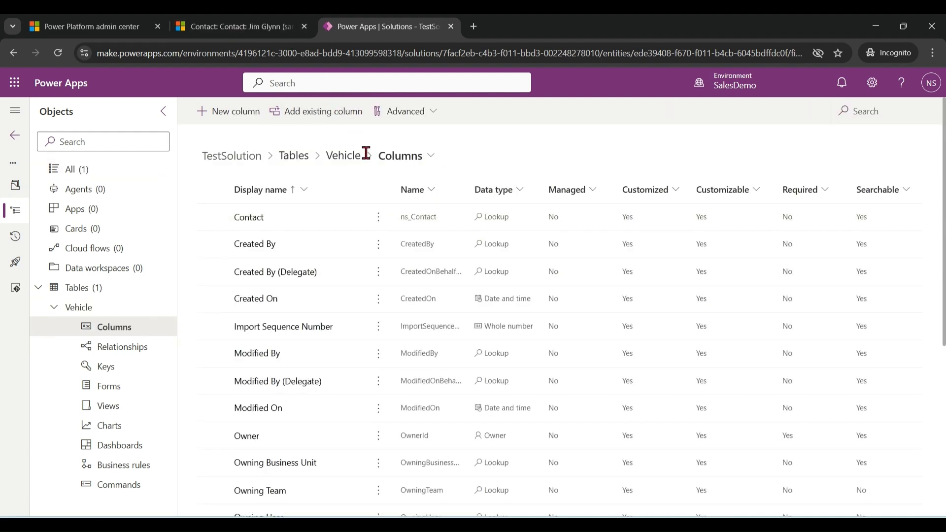
pyautogui.press('Down')
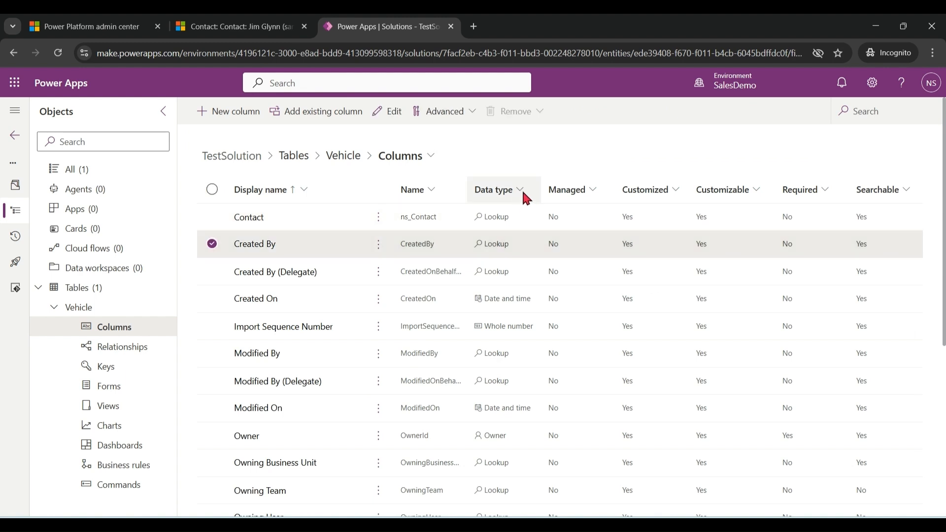
pyautogui.click(520, 189)
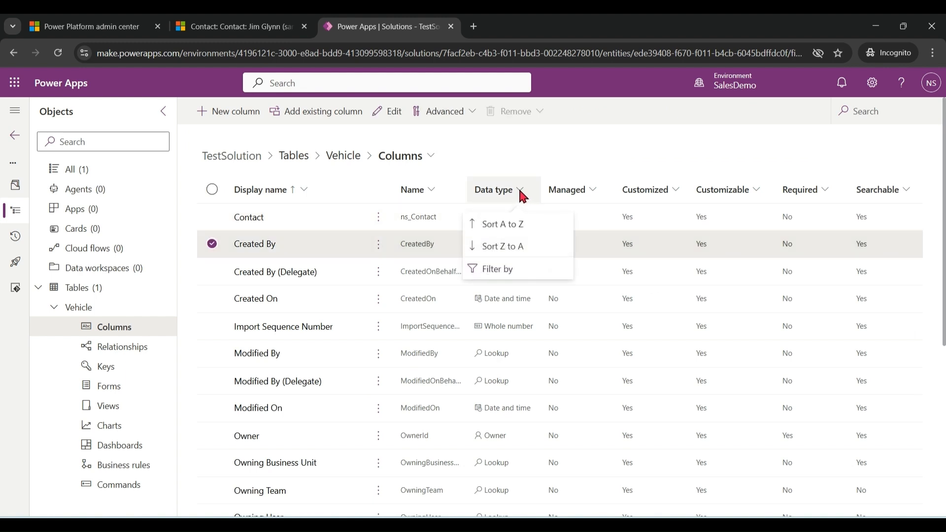
pyautogui.click(511, 270)
pyautogui.click(575, 326)
pyautogui.click(509, 239)
pyautogui.click(461, 150)
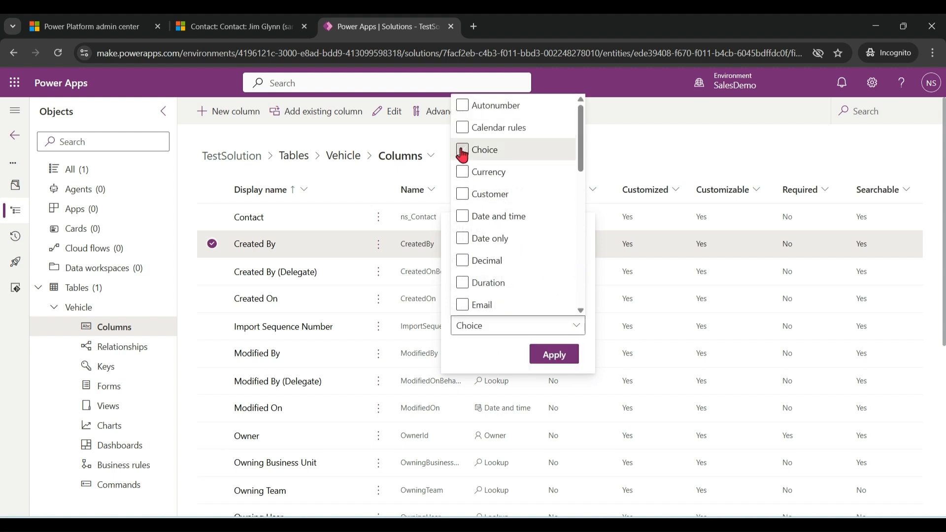
pyautogui.click(556, 353)
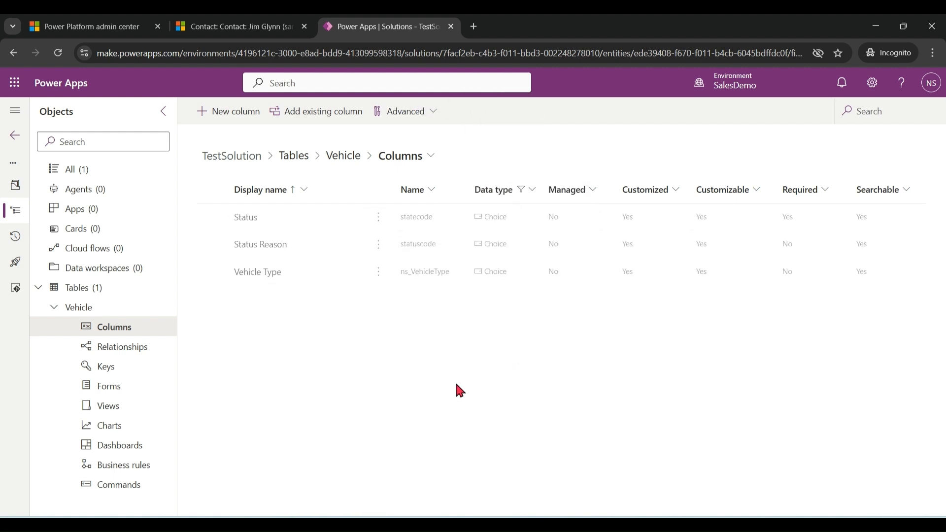
# - Delete the Truck and Van choices from the Vehicle Type column
pyautogui.click(264, 275)
pyautogui.scroll(-5, 943, 438)
pyautogui.scroll(-1, 944, 438)
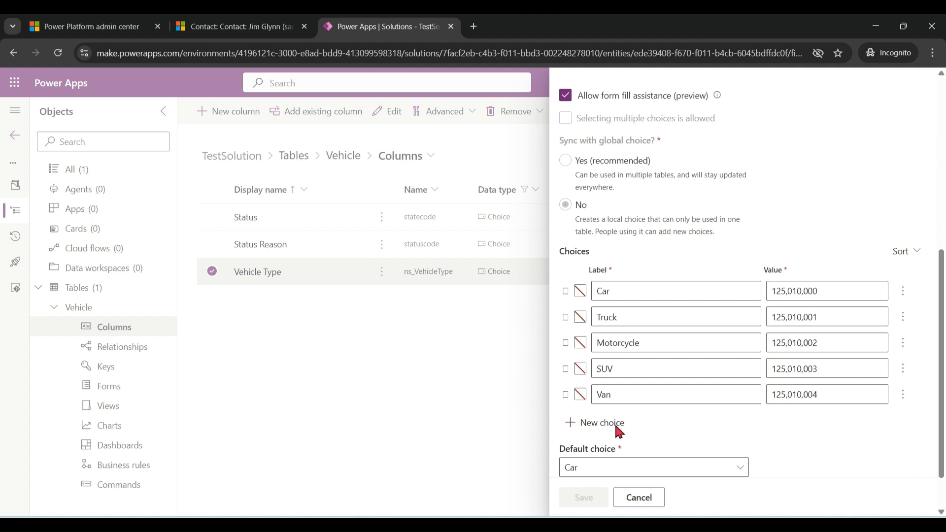
pyautogui.click(902, 317)
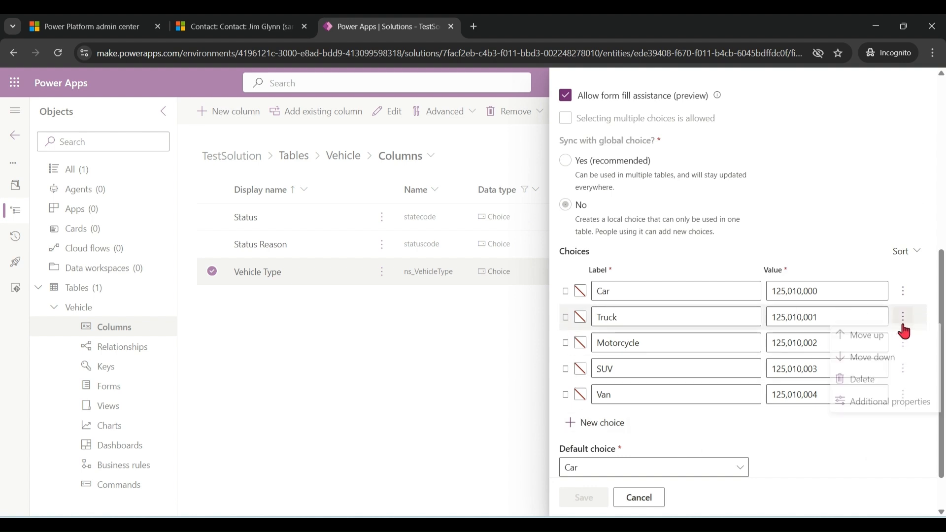
pyautogui.click(889, 389)
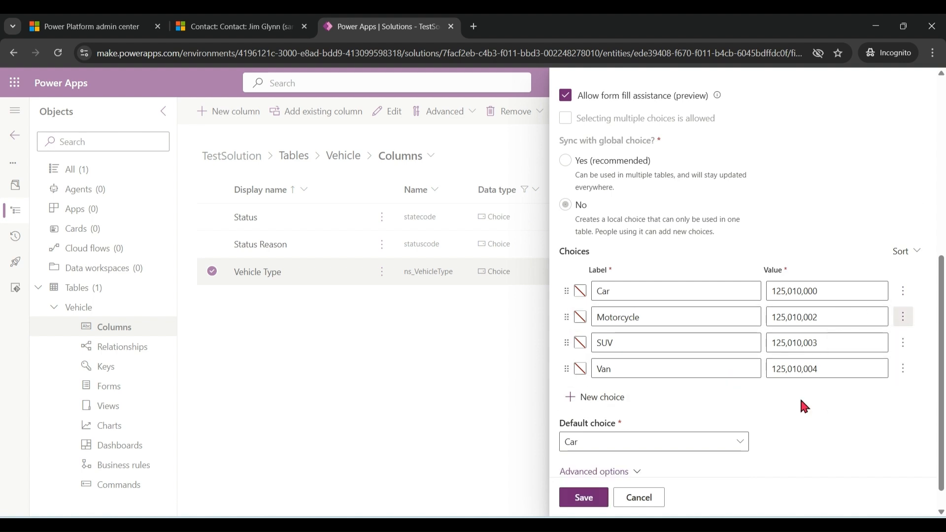
pyautogui.click(903, 369)
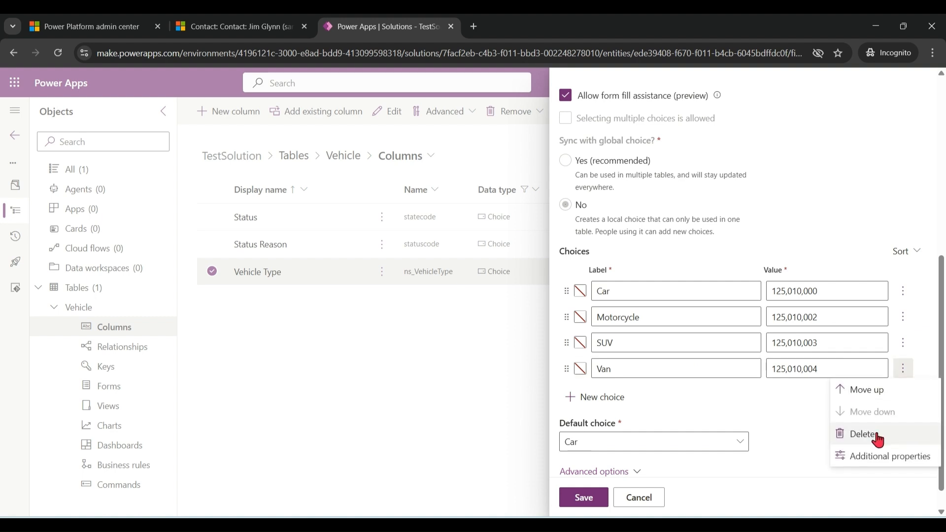
pyautogui.click(907, 433)
# - Add a choice labelled "Racing Bike" to the Vehicle Type column and save the column
pyautogui.click(611, 372)
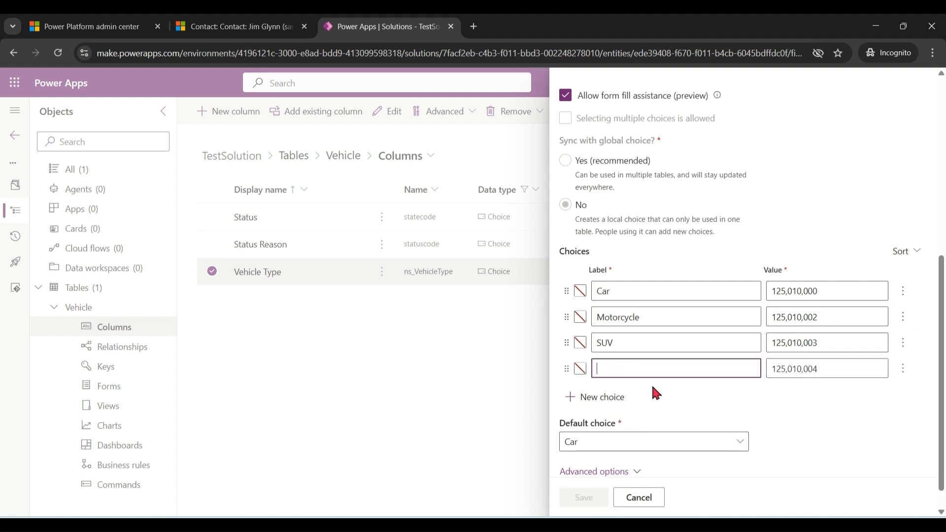
pyautogui.write('Racing')
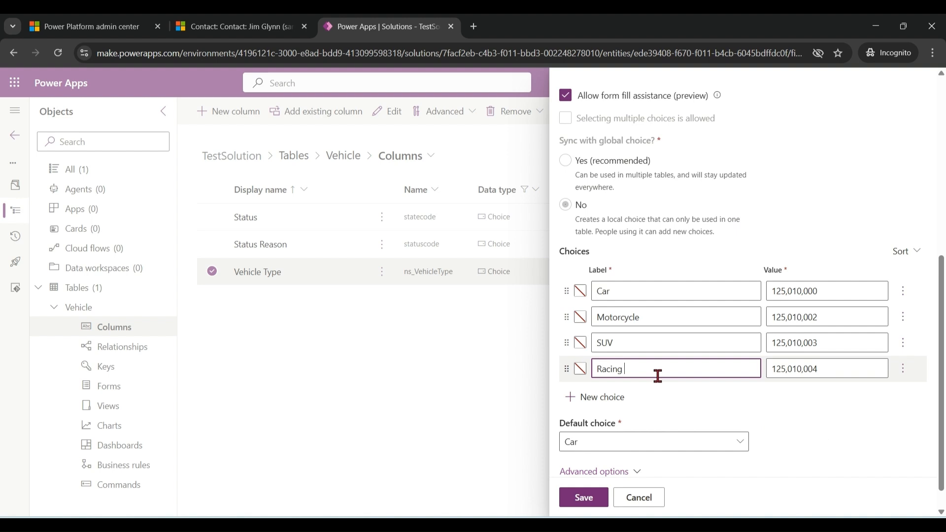
pyautogui.write(' Bike')
pyautogui.click(589, 499)
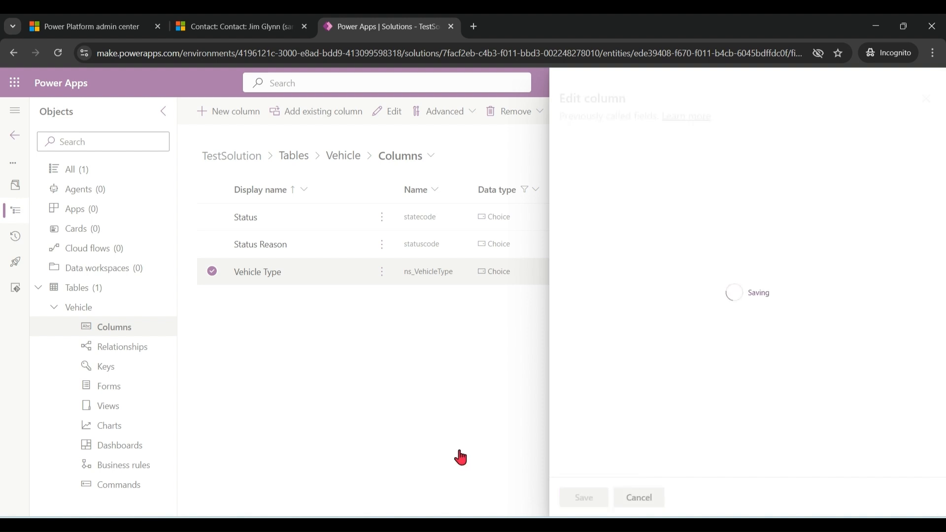
# - Start a new Vehicle table column named "Cubic capacity" with the Whole number data type
pyautogui.click(237, 117)
pyautogui.click(669, 161)
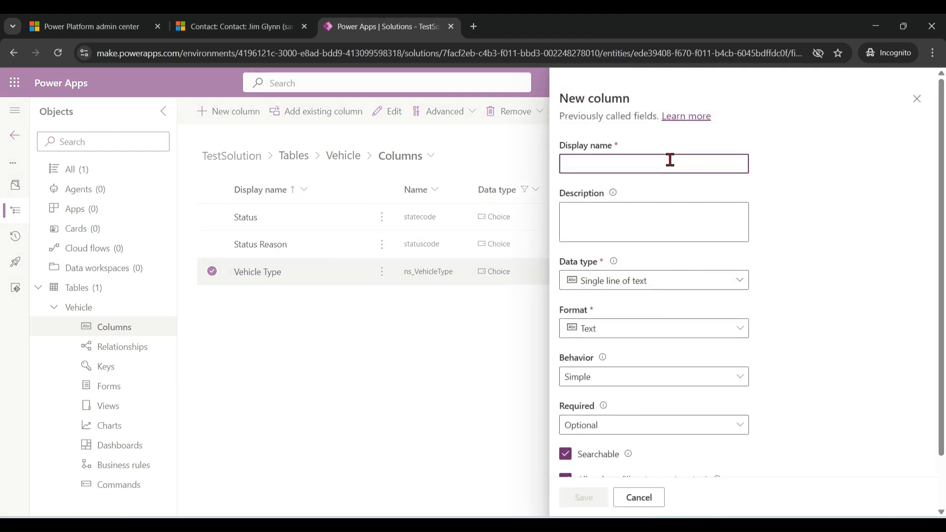
pyautogui.write('Cubic capacity')
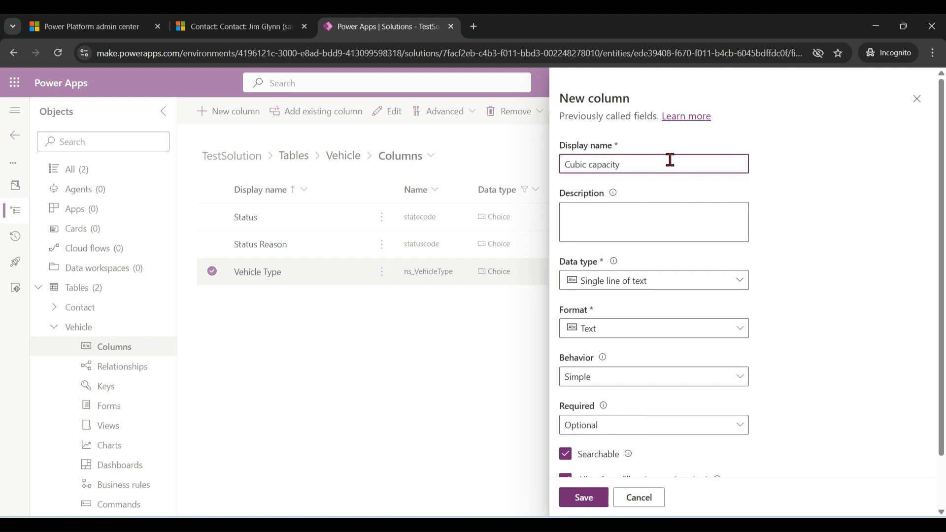
pyautogui.click(742, 284)
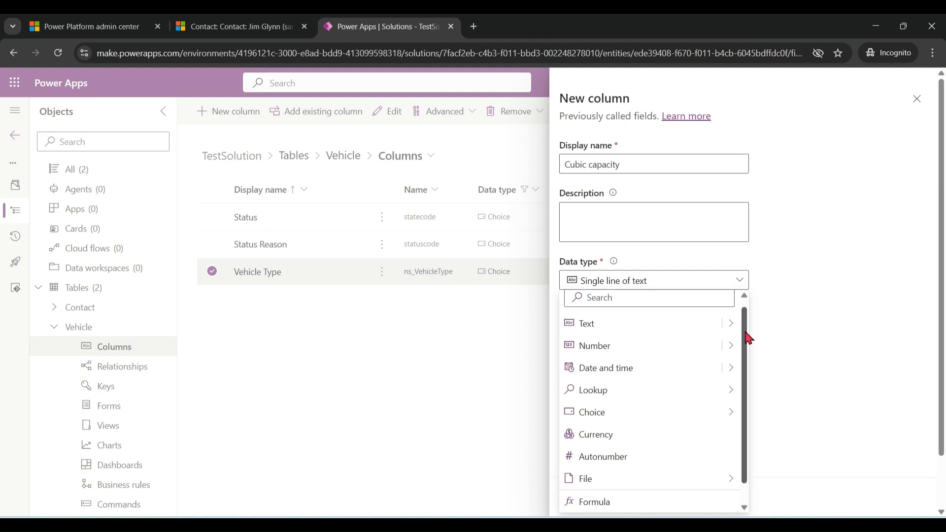
pyautogui.moveTo(744, 322); pyautogui.dragTo(744, 302)
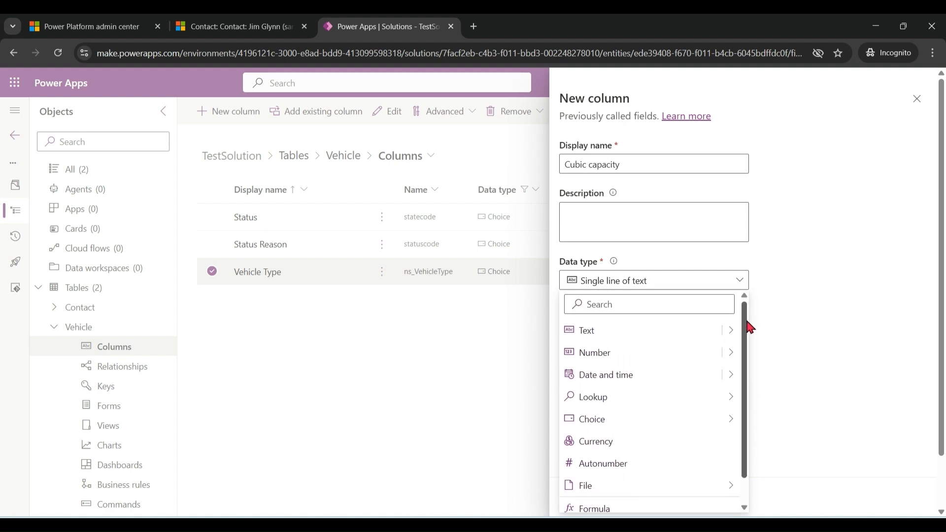
pyautogui.moveTo(732, 359)
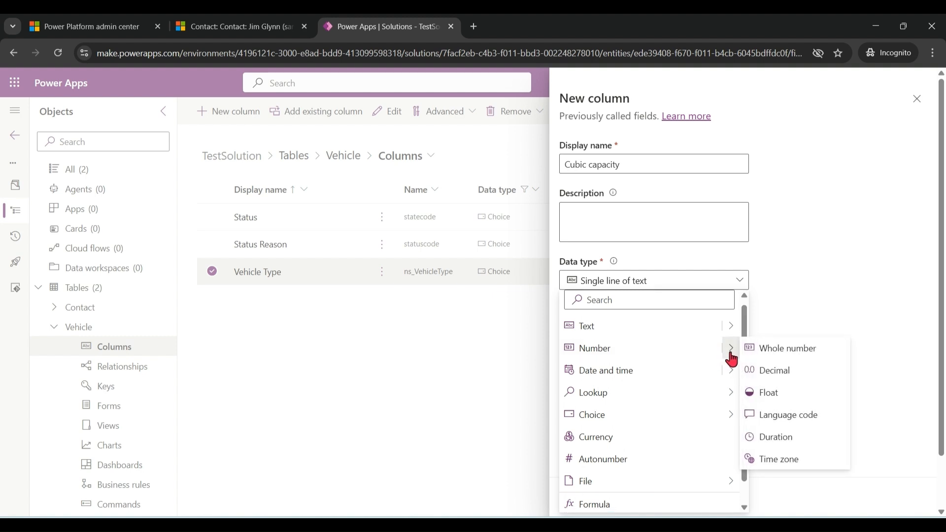
pyautogui.click(775, 359)
# - Make the Cubic capacity column business required and save it
pyautogui.moveTo(935, 348); pyautogui.dragTo(934, 398)
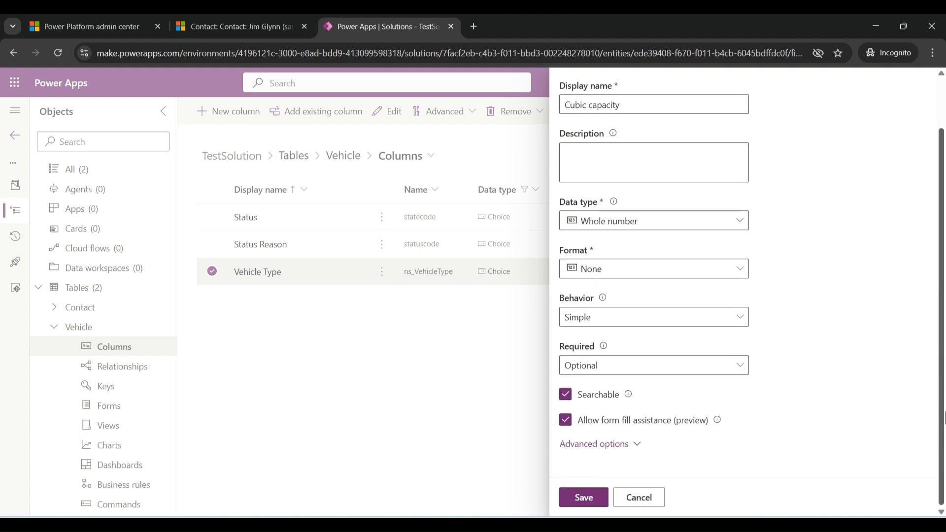
pyautogui.click(740, 368)
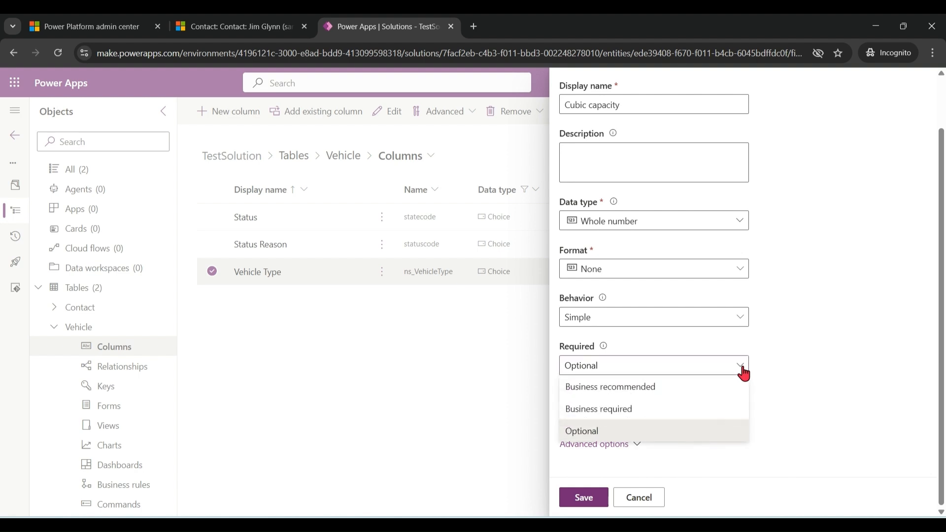
pyautogui.click(647, 414)
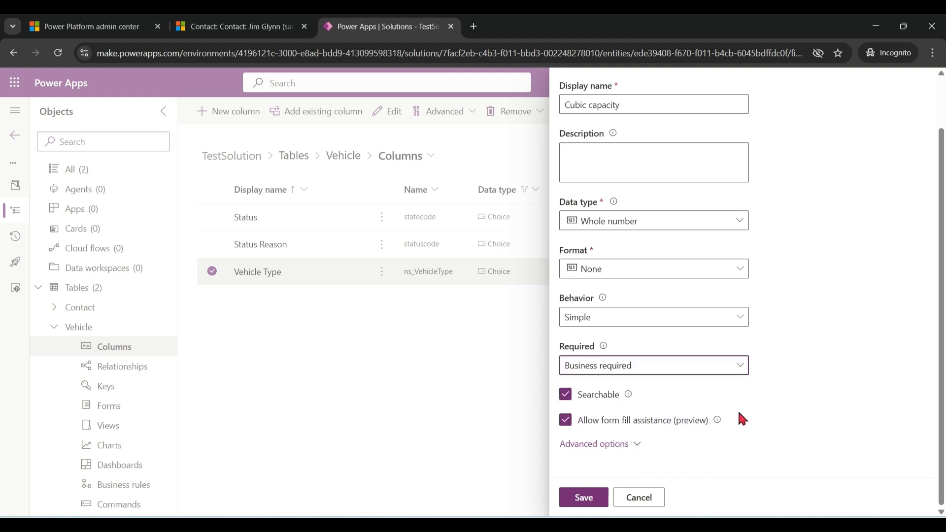
pyautogui.click(585, 499)
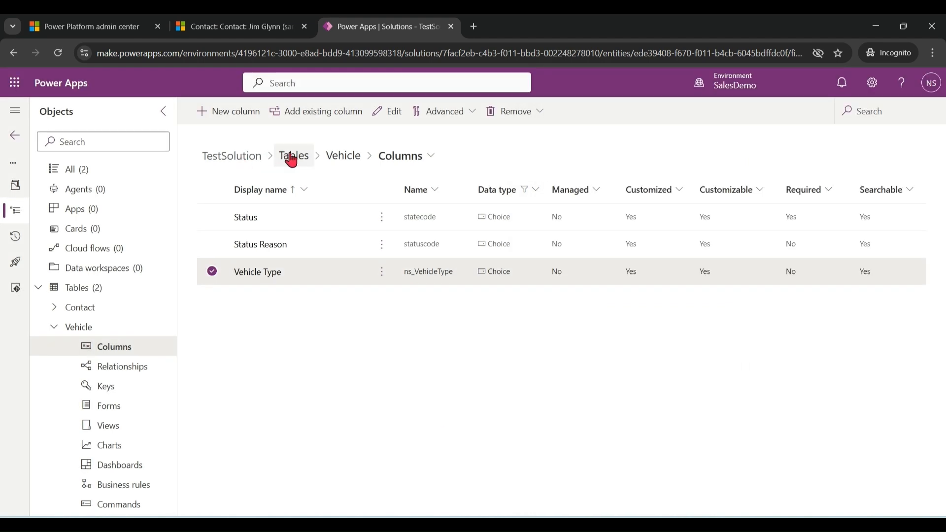
# - Return to TestSolution's table list and publish all customizations
pyautogui.click(295, 157)
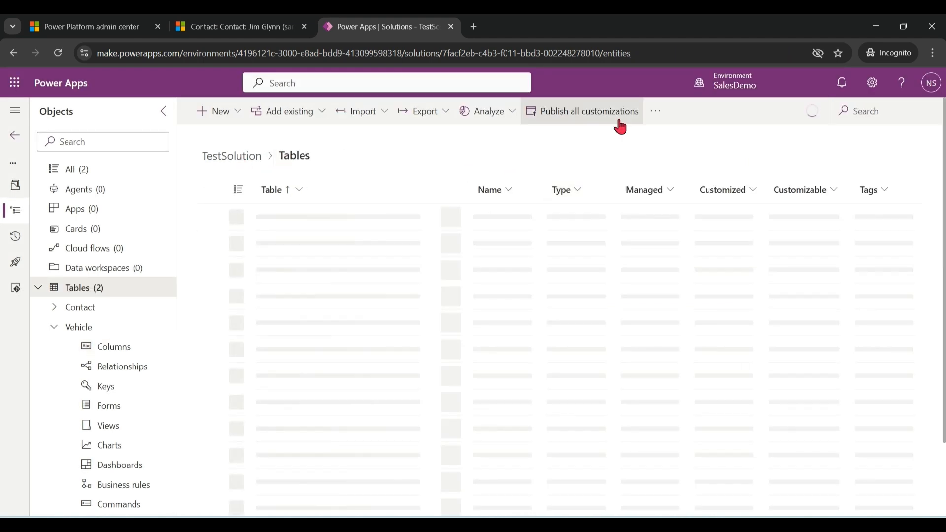
pyautogui.click(619, 118)
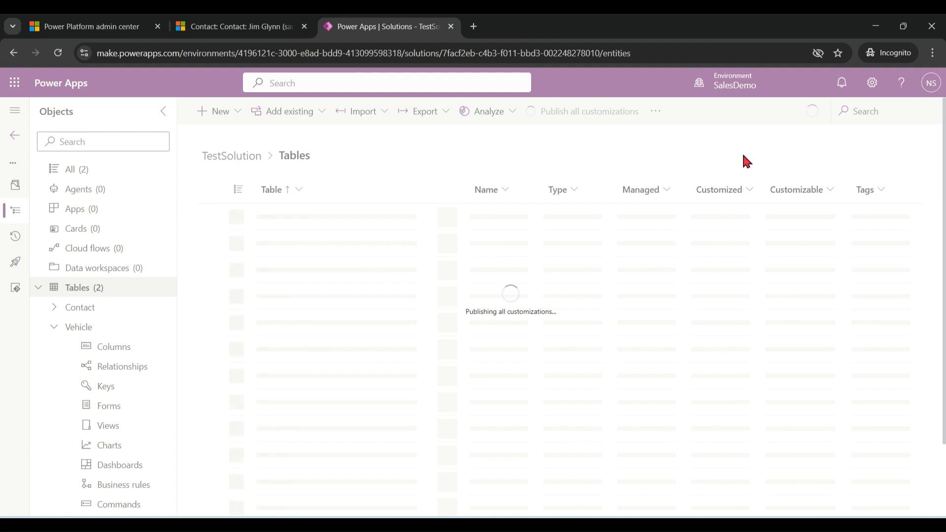
# - Switch to Sales Hub and open the second contact in the My Active Contacts list
pyautogui.click(252, 26)
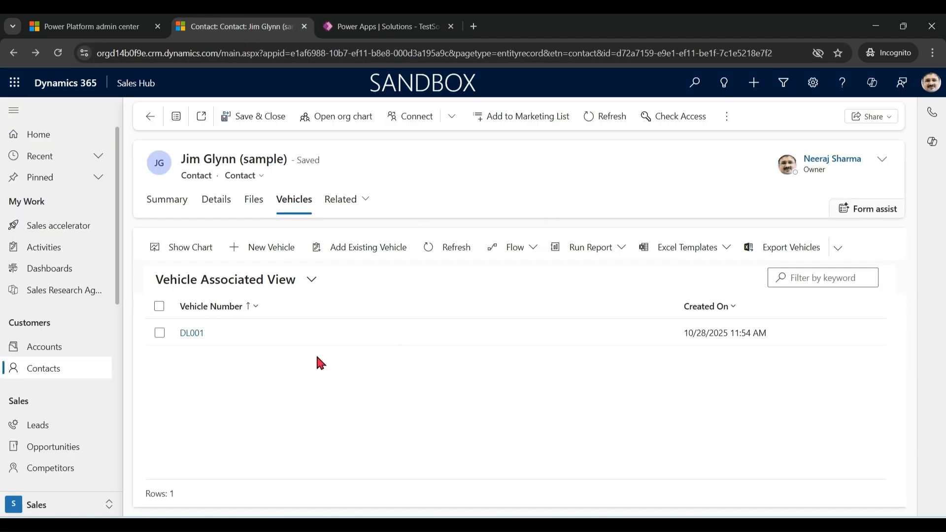
pyautogui.click(270, 250)
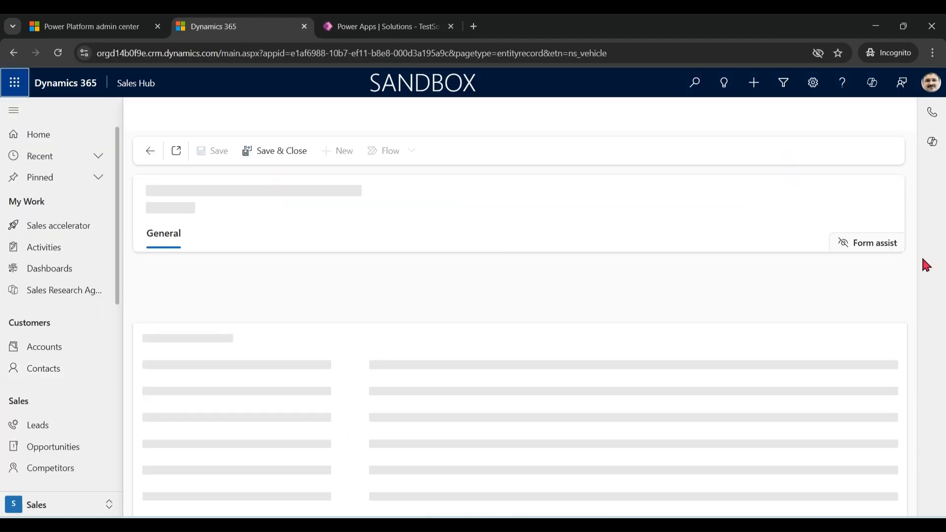
pyautogui.click(49, 369)
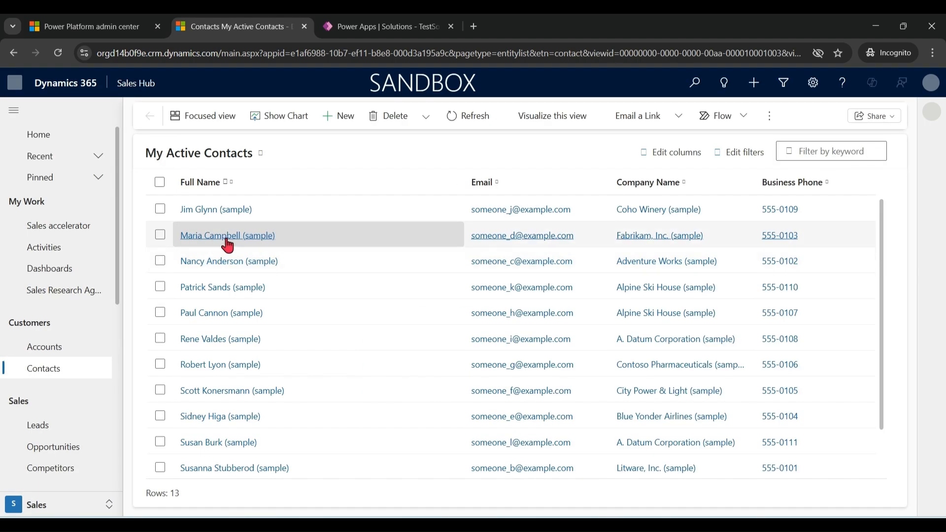
pyautogui.click(226, 241)
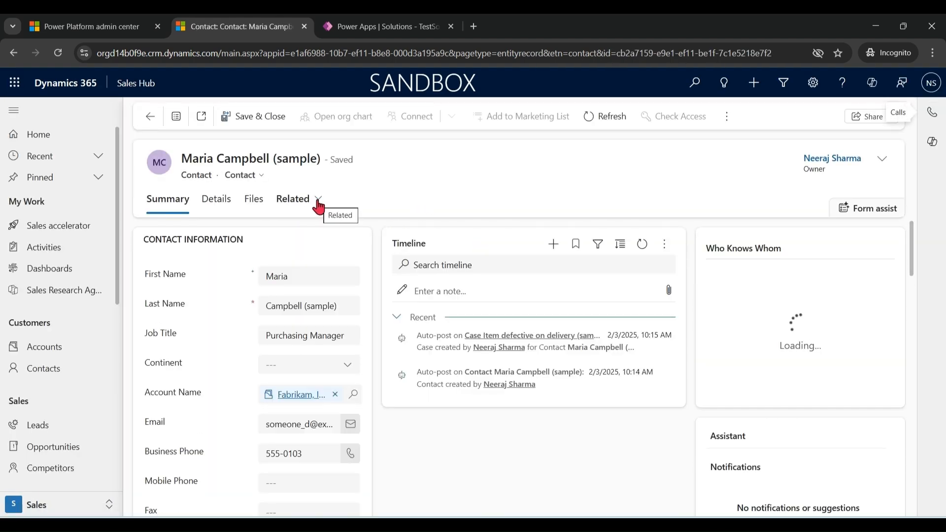
# - Start a new vehicle from the contact's related vehicles and set its Vehicle Type to Racing Bike
pyautogui.click(317, 202)
pyautogui.moveTo(450, 353); pyautogui.dragTo(452, 395)
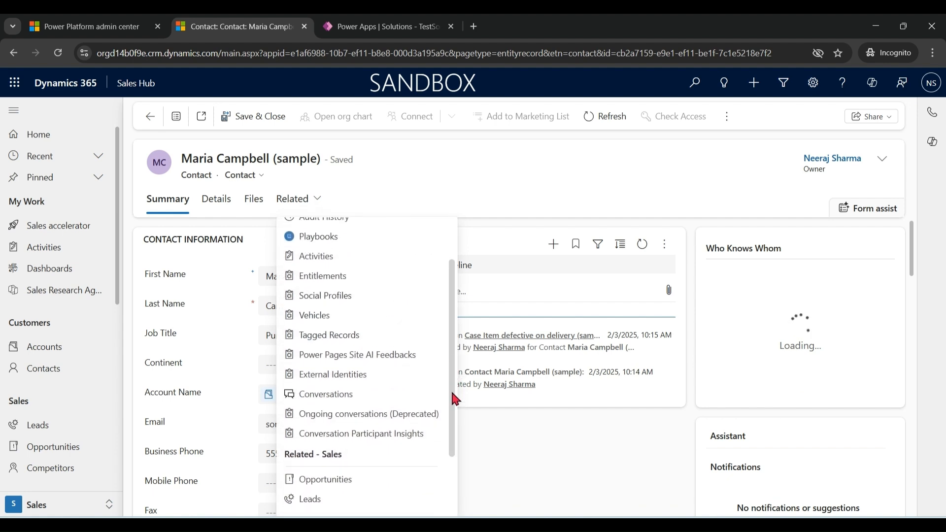
pyautogui.click(372, 318)
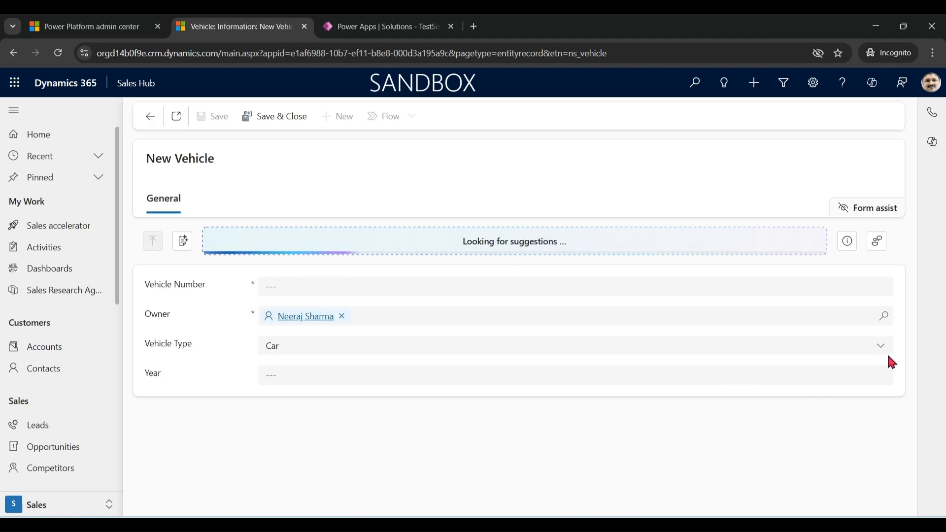
pyautogui.click(881, 354)
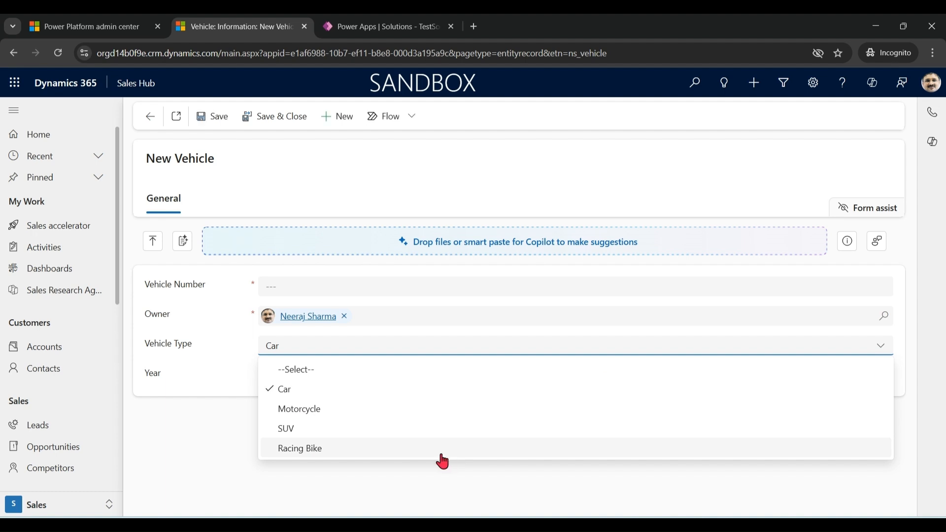
pyautogui.click(424, 452)
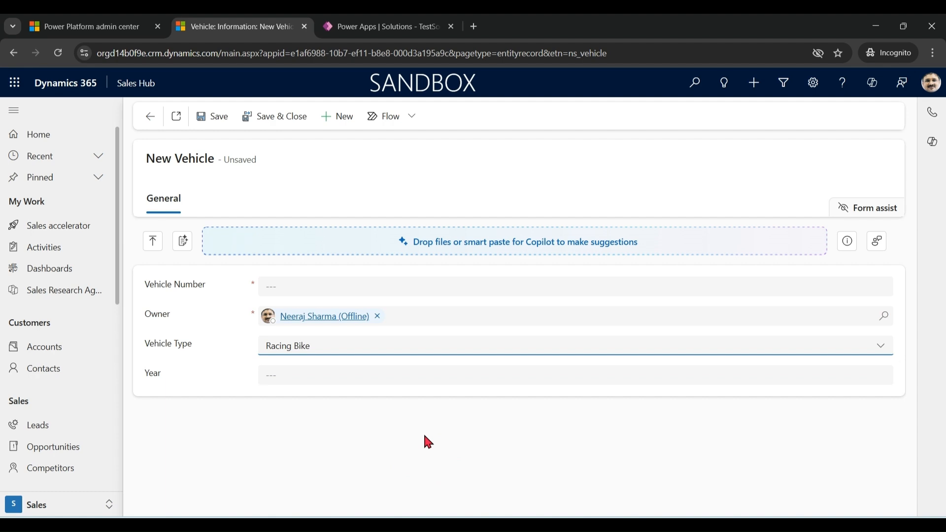
# - Switch back to Power Apps and open the Vehicle table's main Information form for editing
pyautogui.click(396, 29)
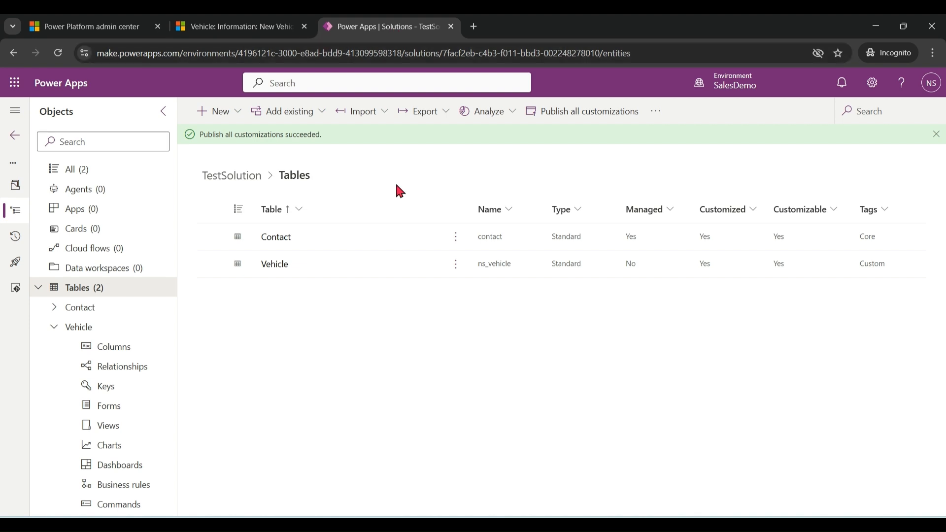
pyautogui.click(272, 265)
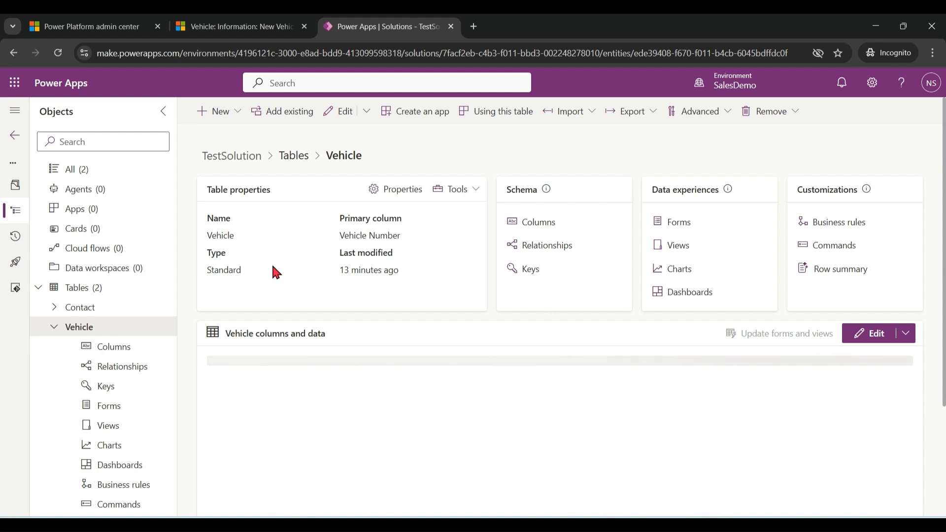
pyautogui.click(680, 226)
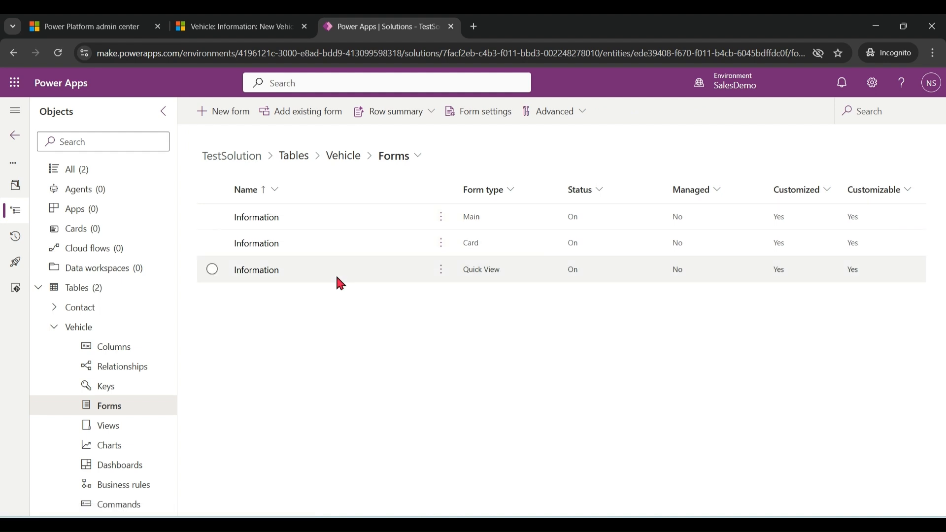
pyautogui.click(259, 220)
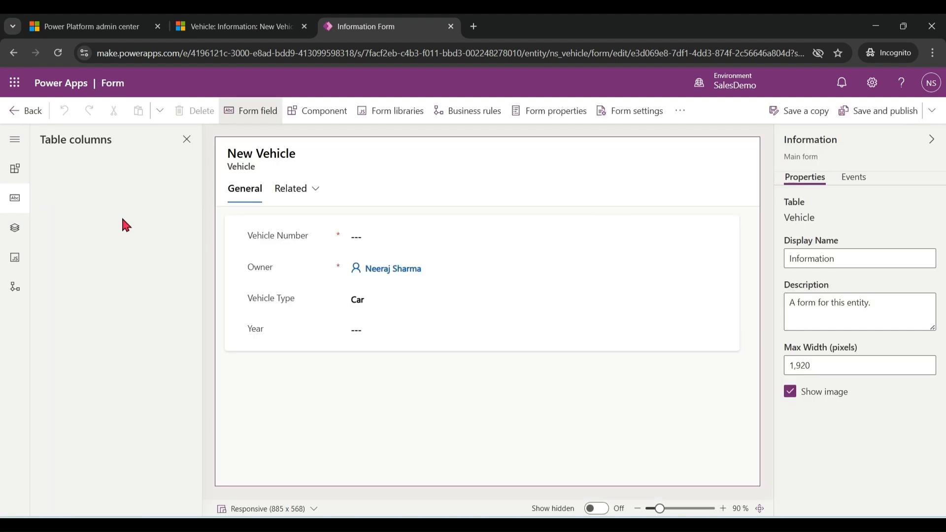
# - Find the unused Cubic capacity column and place it on the form between Vehicle Type and Year
pyautogui.click(108, 163)
pyautogui.write('cubic')
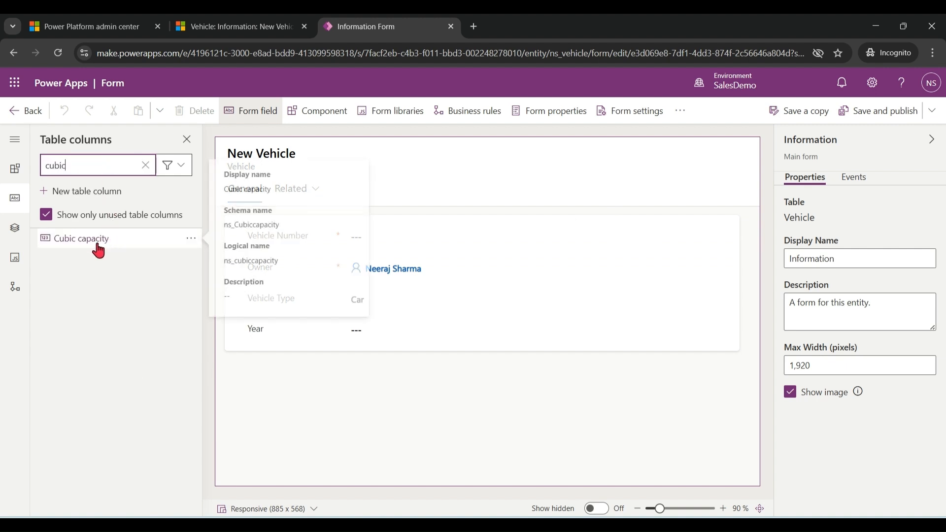
pyautogui.moveTo(97, 248); pyautogui.dragTo(346, 319)
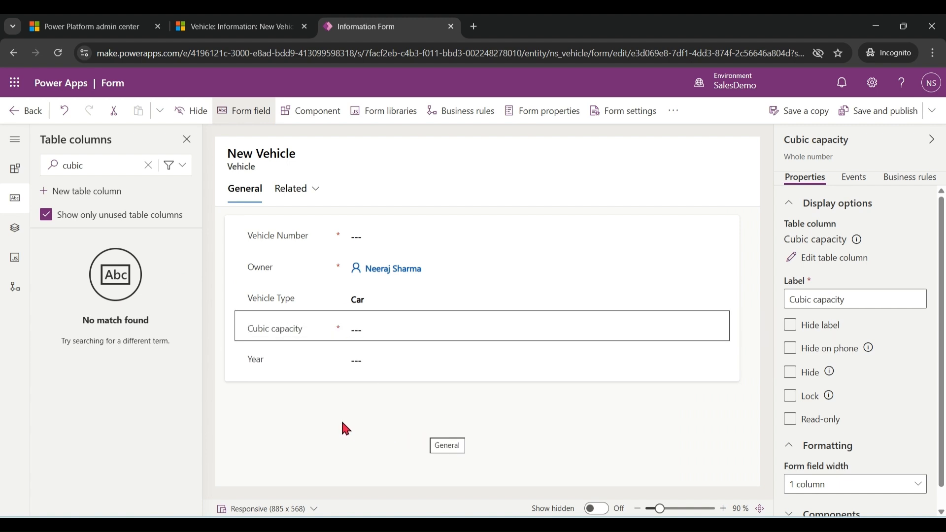
# - Move the Owner field into the form's header, and save and publish the form
pyautogui.click(271, 276)
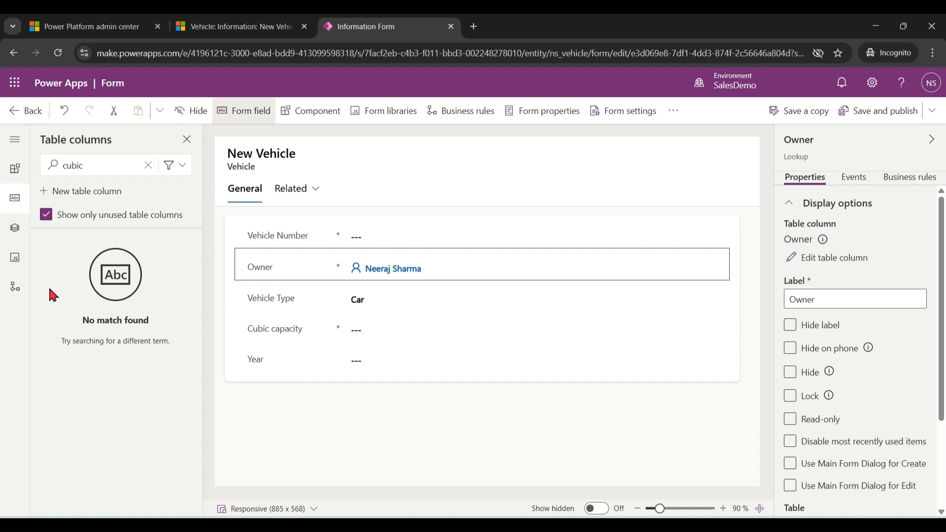
pyautogui.click(15, 232)
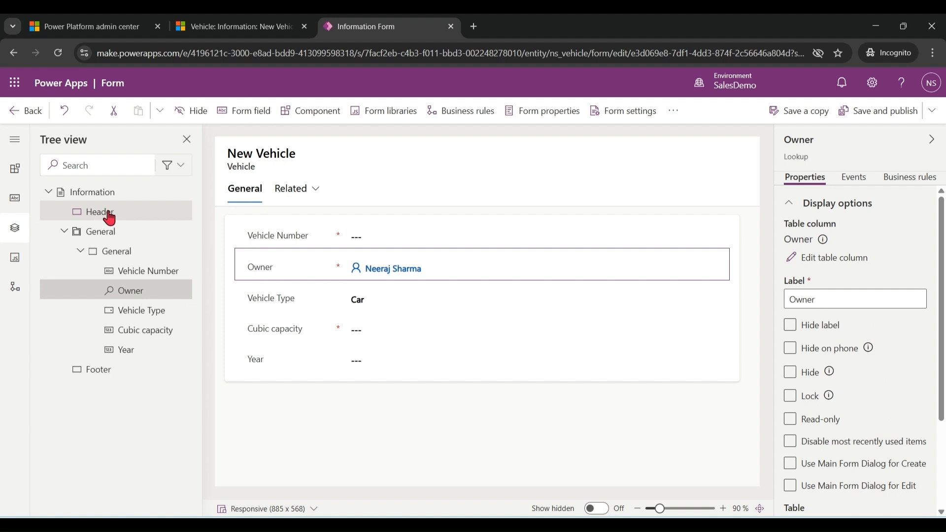
pyautogui.click(90, 218)
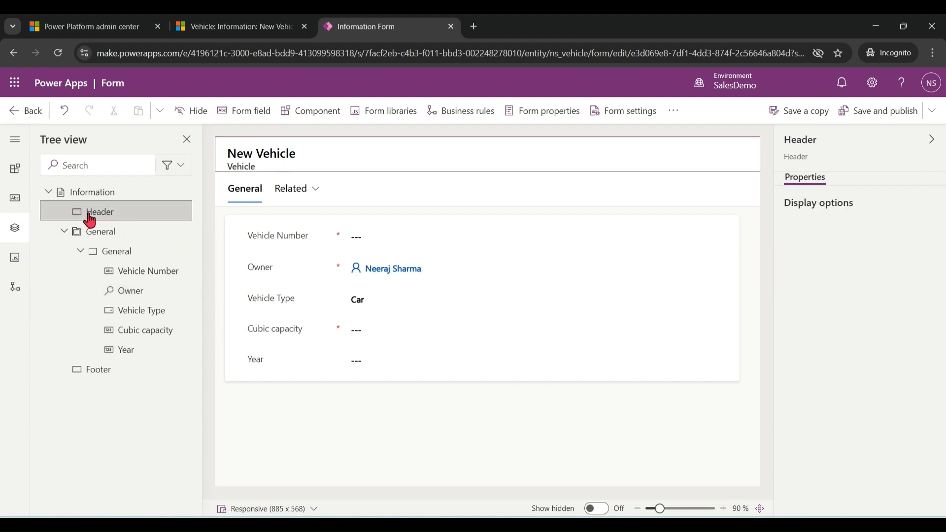
pyautogui.moveTo(403, 270); pyautogui.dragTo(525, 152)
pyautogui.click(902, 112)
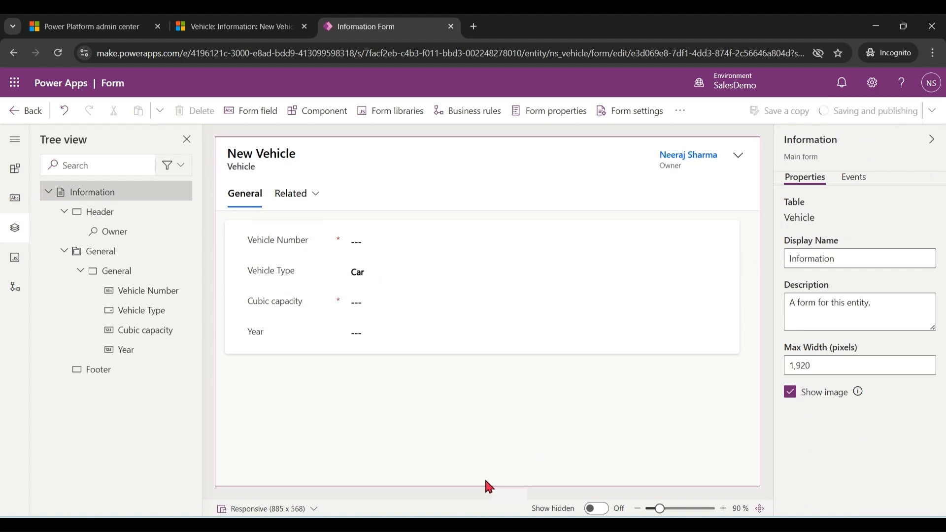
# - Switch back to Sales Hub and reload the new vehicle page to load the published form
pyautogui.click(233, 26)
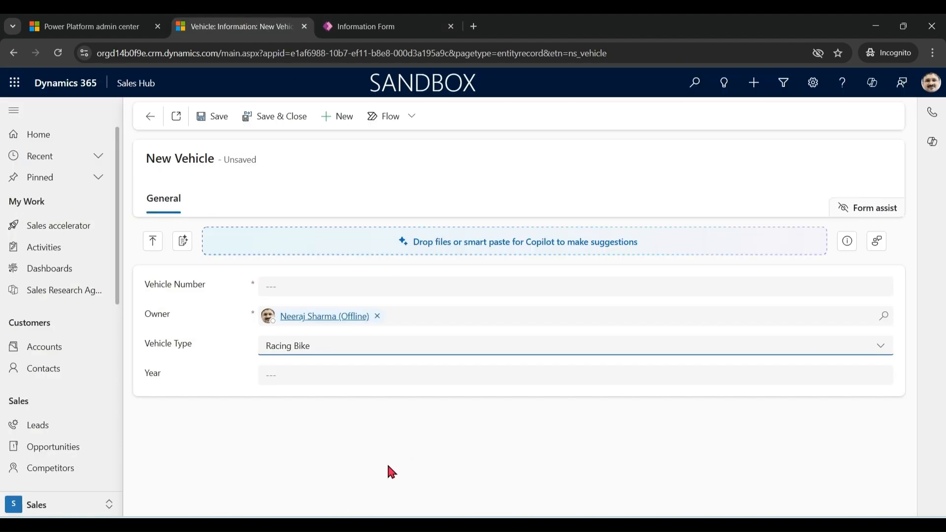
pyautogui.press('F5')
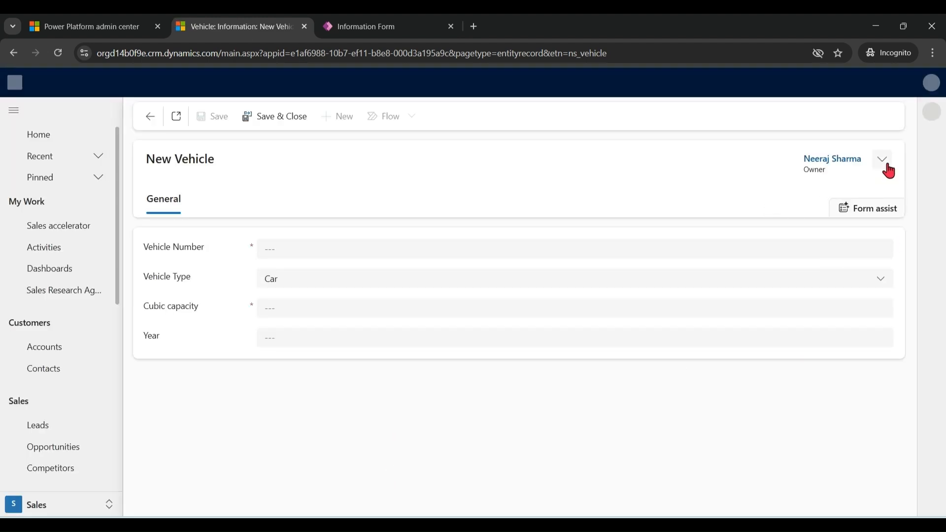
pyautogui.click(304, 309)
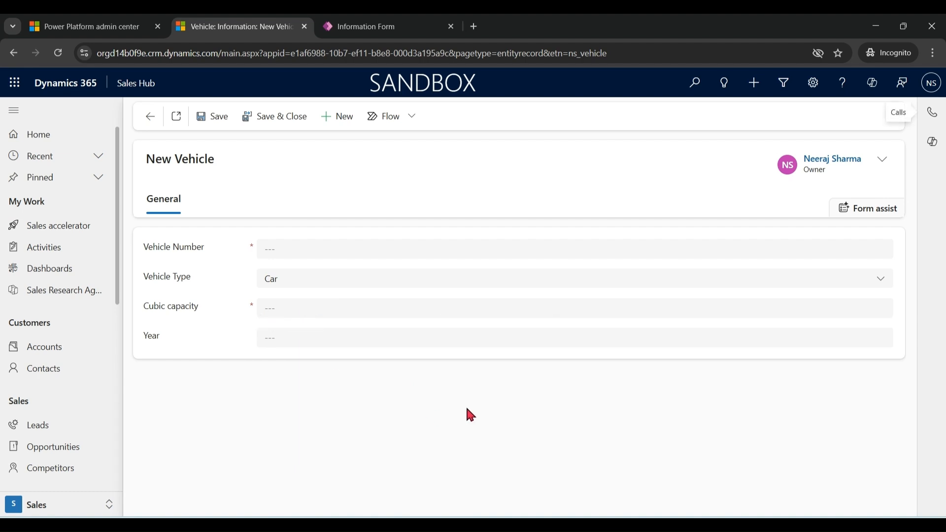
# - Enter vehicle number DL002, cubic capacity 1600 and year 2020 for the new vehicle, and save and close the record
pyautogui.click(317, 249)
pyautogui.write('DL002')
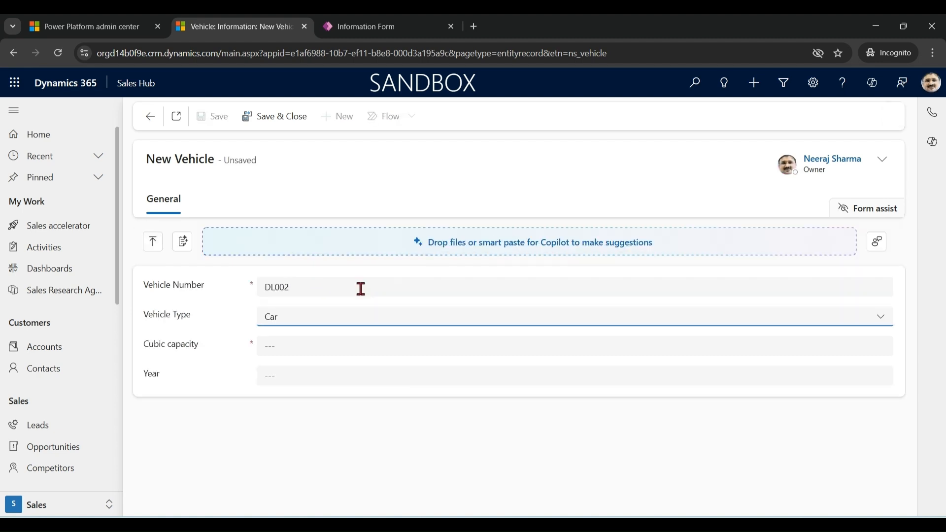
pyautogui.click(349, 339)
pyautogui.write('1600')
pyautogui.press('Tab')
pyautogui.write('2020')
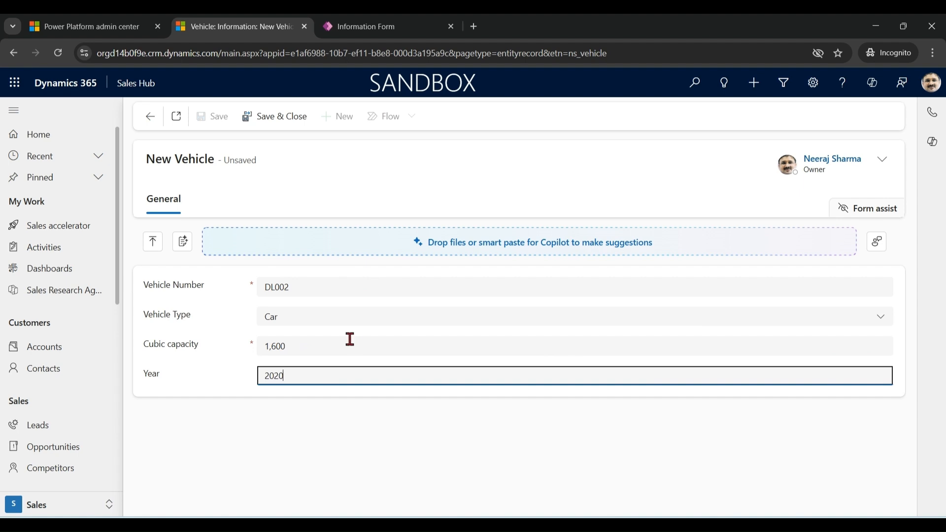
pyautogui.click(279, 117)
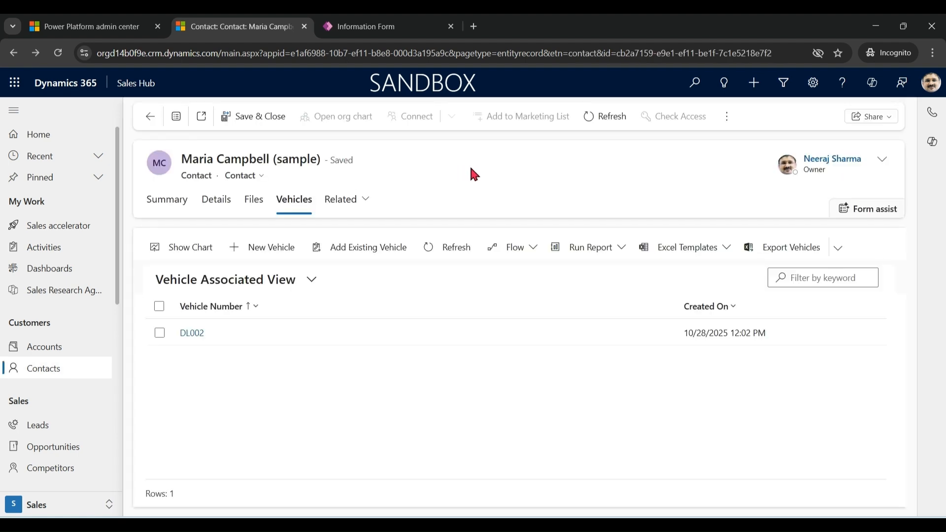
# - Open vehicle DL002, and in the form designer place the unused Contact column between Vehicle Number and Vehicle Type
pyautogui.click(192, 335)
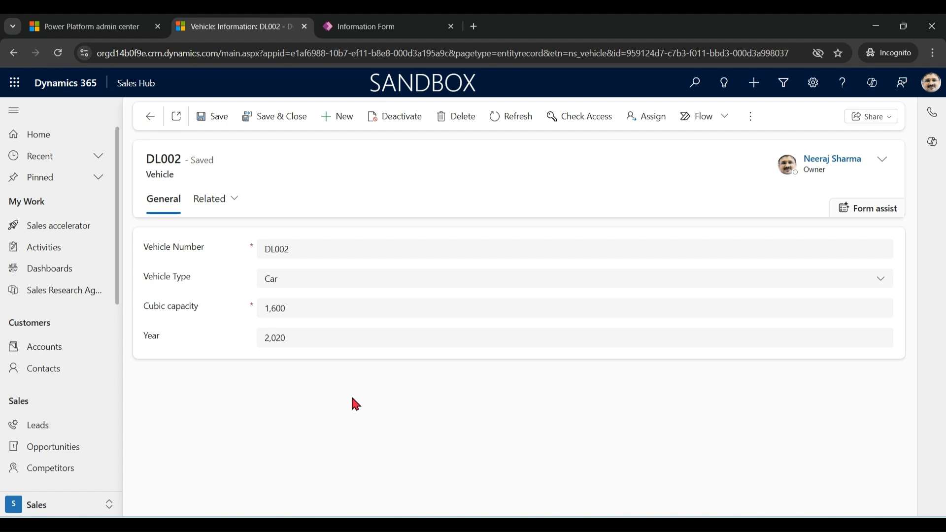
pyautogui.click(389, 26)
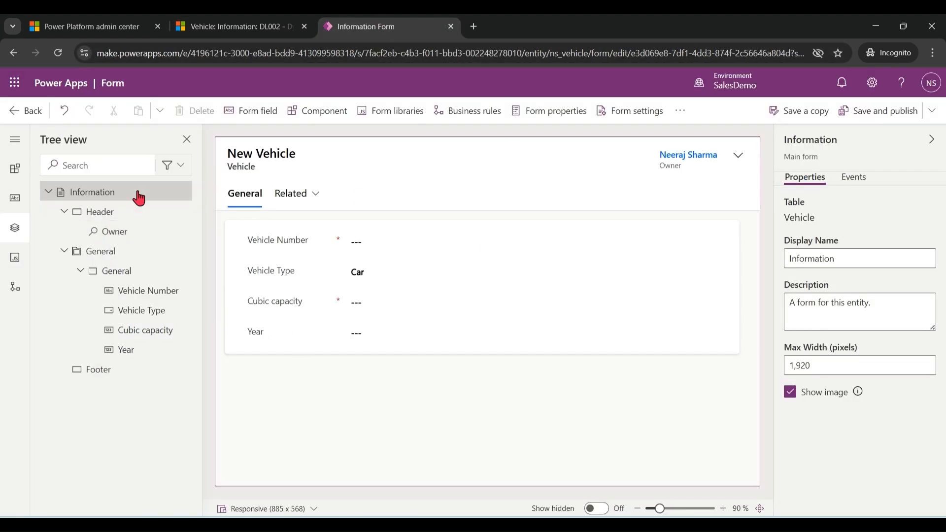
pyautogui.click(15, 198)
pyautogui.write('contact')
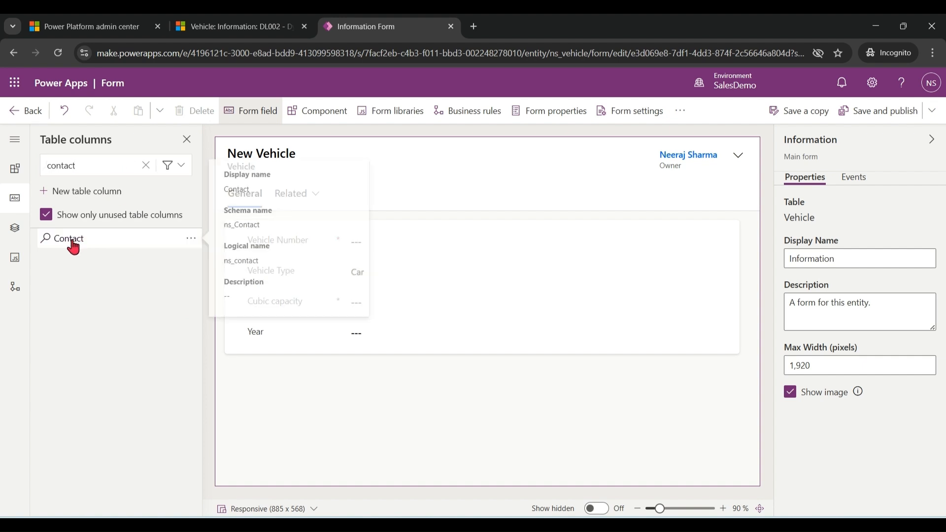
pyautogui.moveTo(74, 240); pyautogui.dragTo(318, 262)
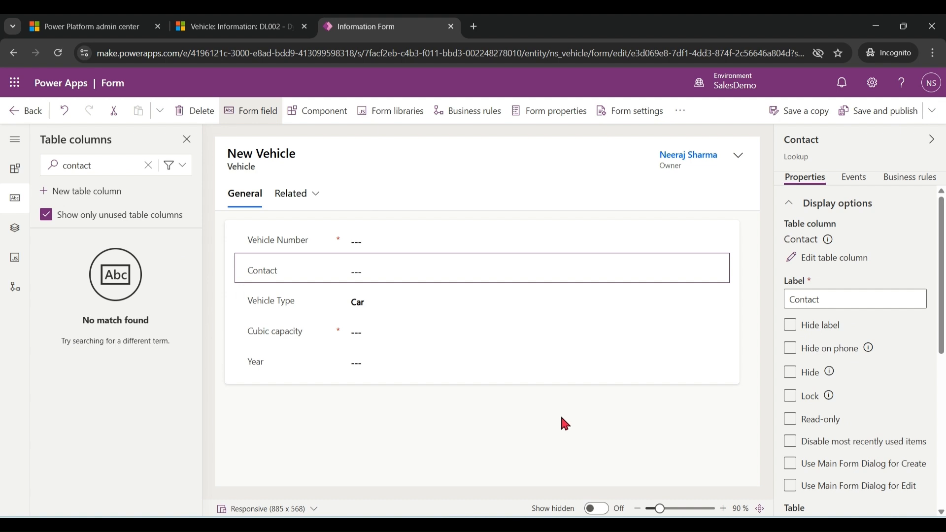
# - Change the Contact field's label to Person, and save and publish the form
pyautogui.doubleClick(842, 299)
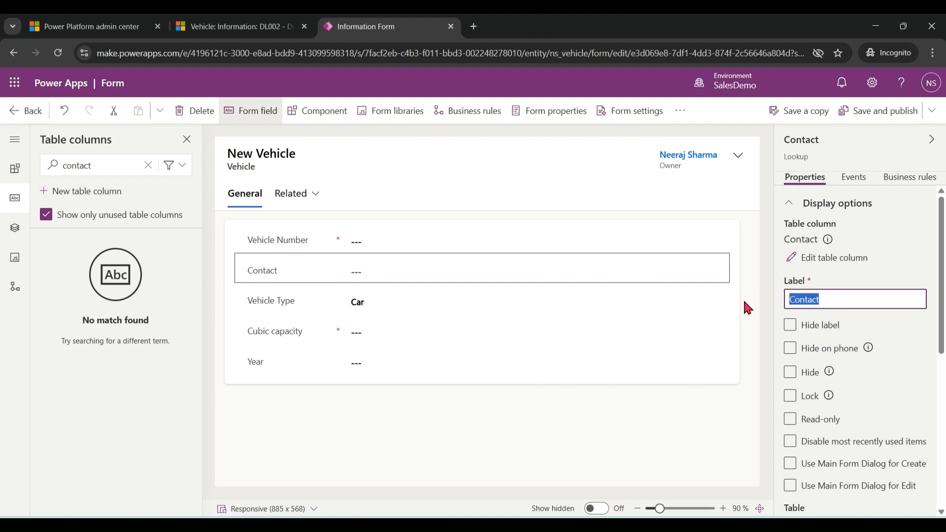
pyautogui.write('Person')
pyautogui.click(793, 213)
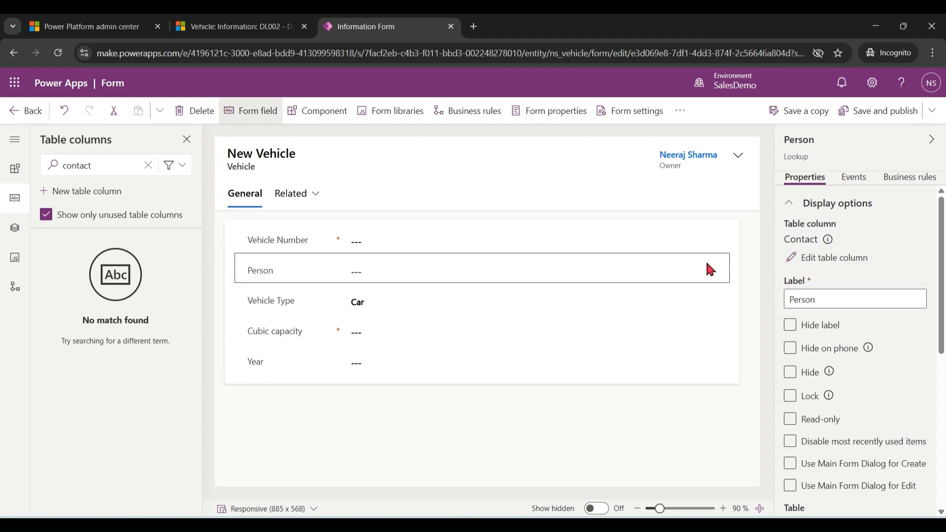
pyautogui.click(886, 111)
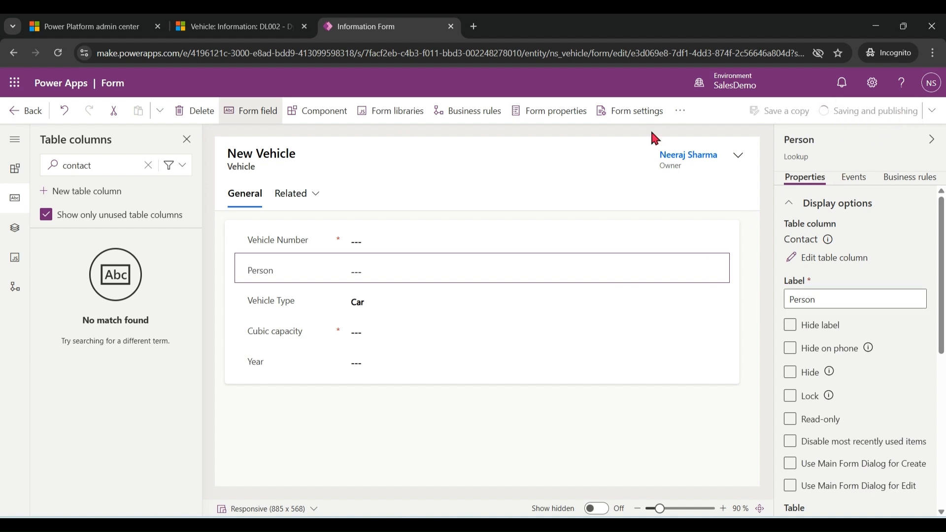
# - Reload vehicle DL002 in Sales Hub, view the contacts offered by the Person lookup, and save and close the record
pyautogui.click(224, 28)
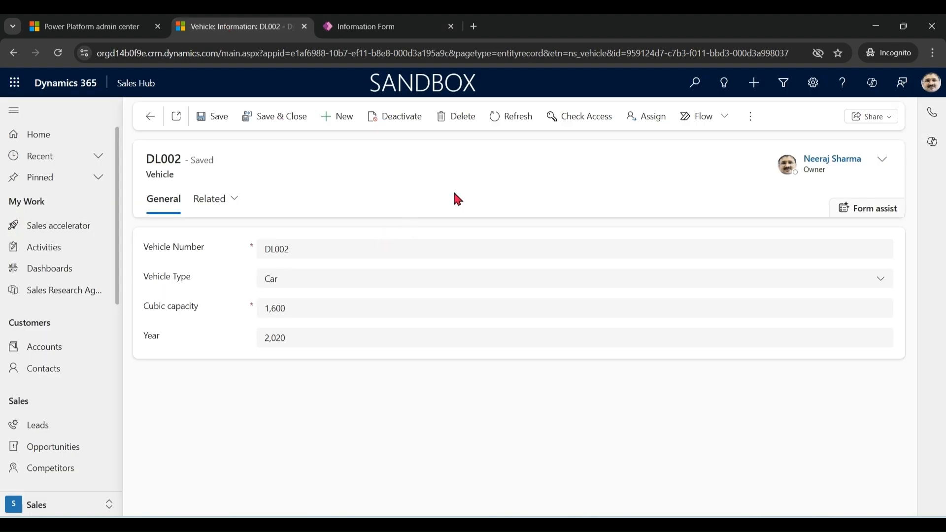
pyautogui.press('F5')
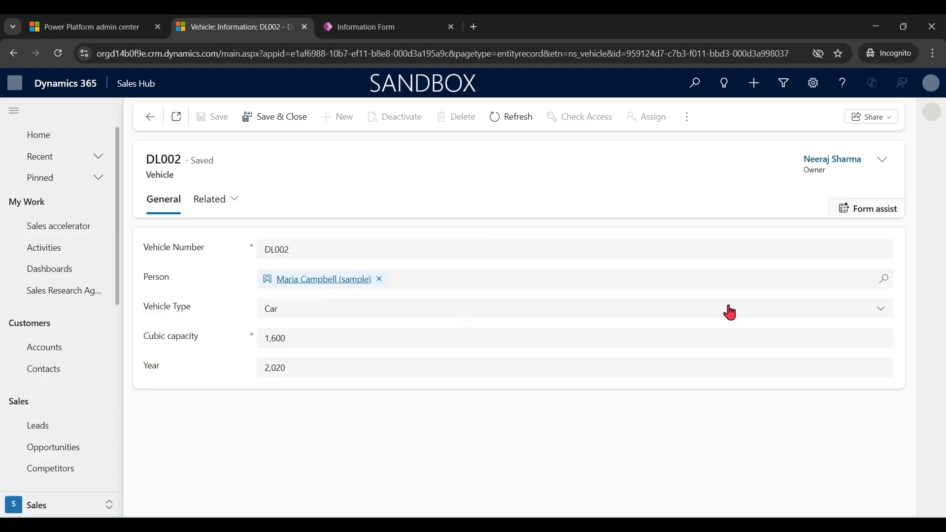
pyautogui.click(886, 283)
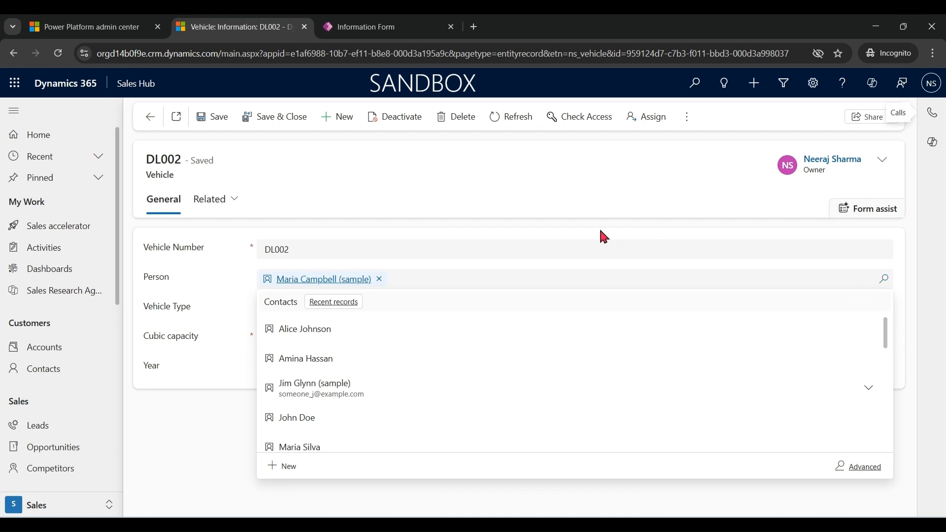
pyautogui.click(292, 122)
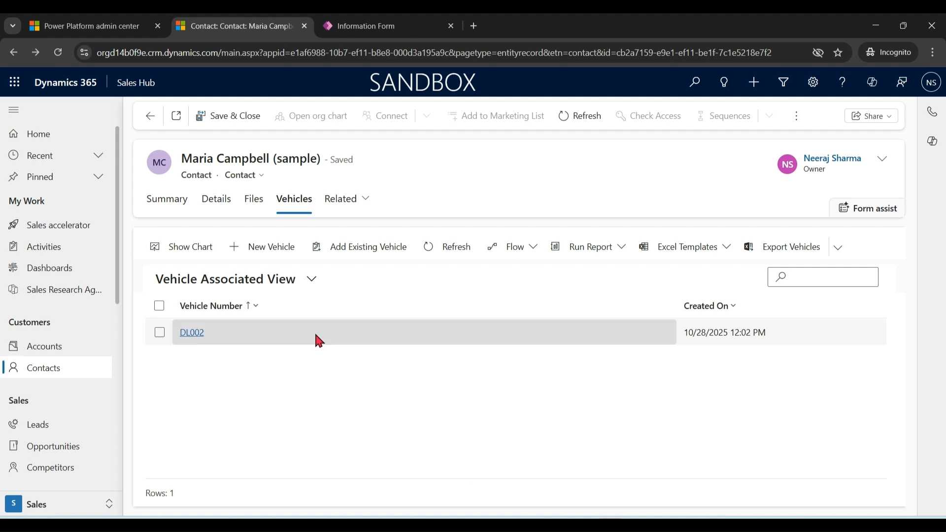
# - Review the system views available for the contact's vehicle list and look through the Sales Hub navigation
pyautogui.click(311, 280)
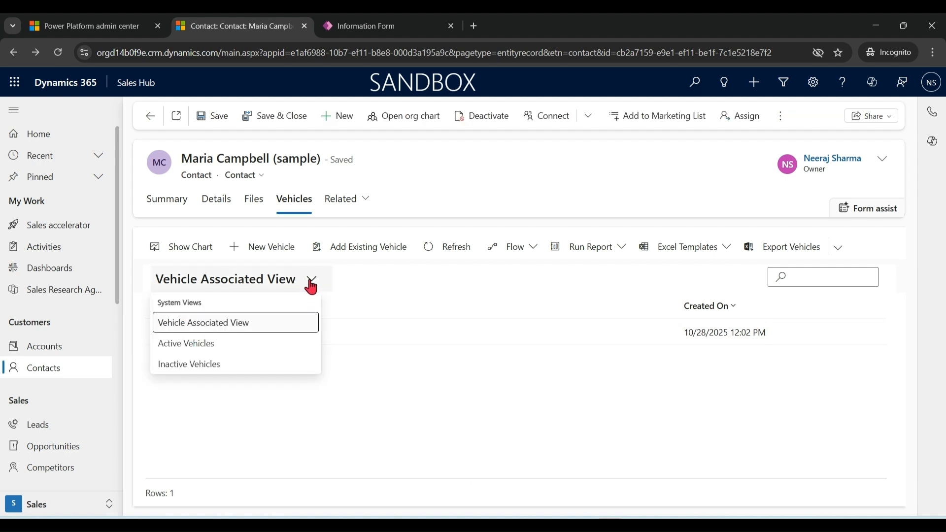
pyautogui.click(392, 415)
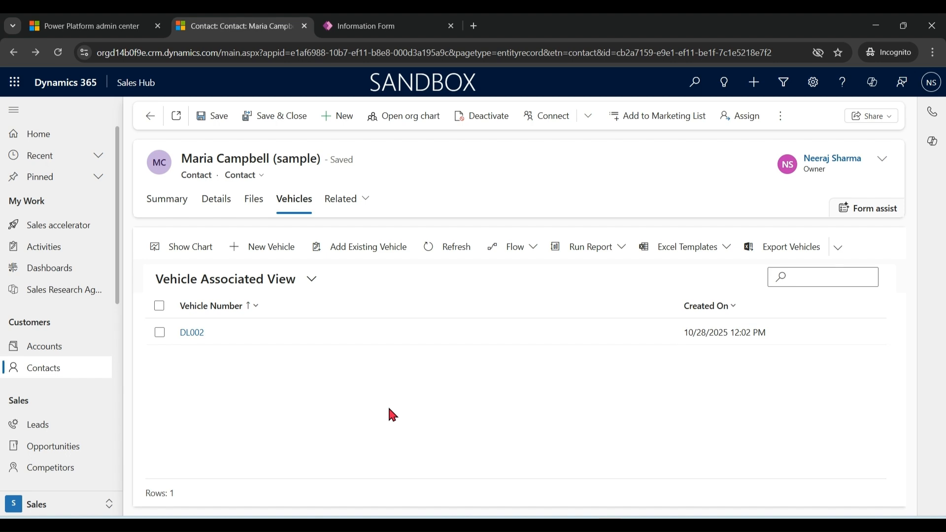
pyautogui.moveTo(117, 271)
pyautogui.mouseDown()
pyautogui.moveTo(131, 411)
pyautogui.moveTo(128, 286)
pyautogui.mouseUp()
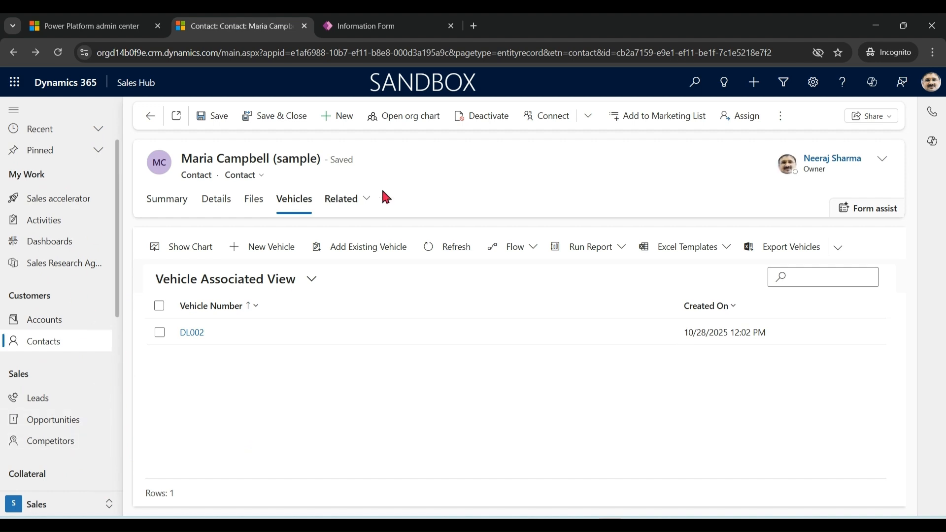
# - Return from the form designer to TestSolution in Power Apps and add the existing Sales Hub site map to it
pyautogui.click(400, 24)
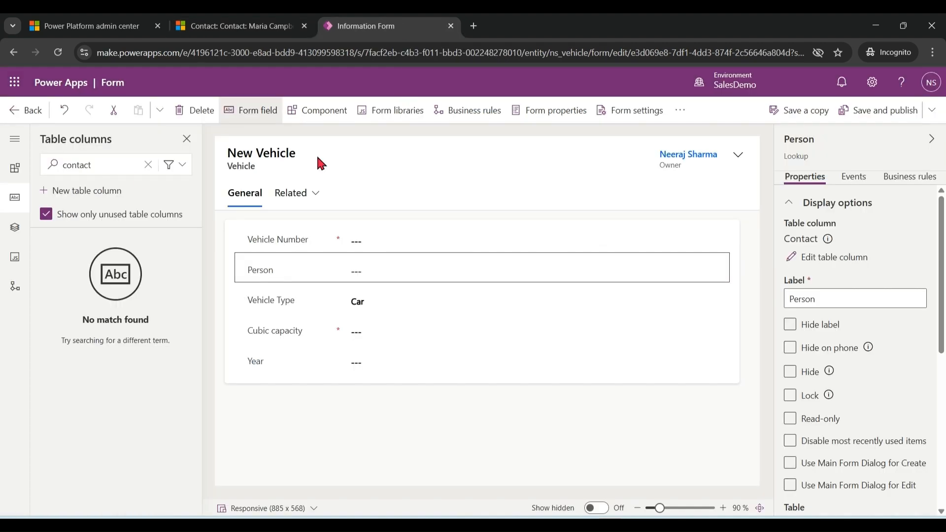
pyautogui.click(14, 112)
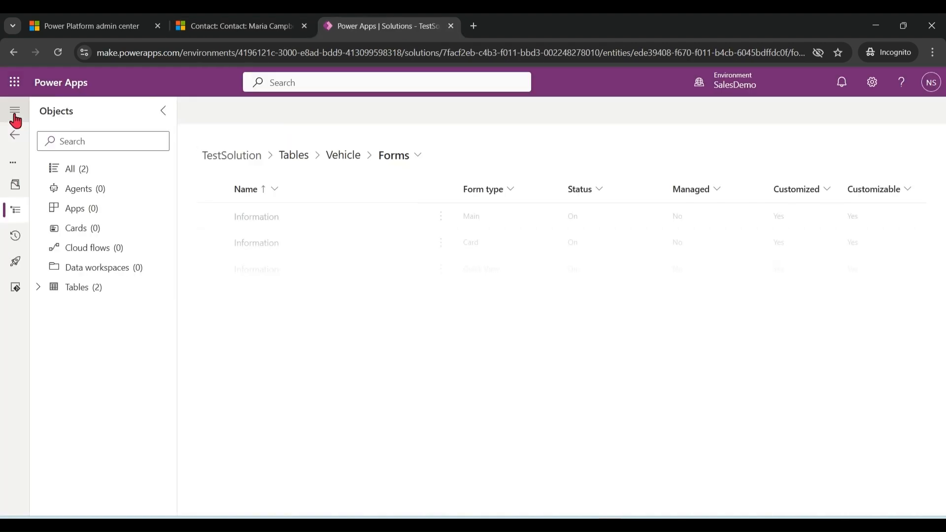
pyautogui.click(286, 111)
pyautogui.moveTo(302, 360)
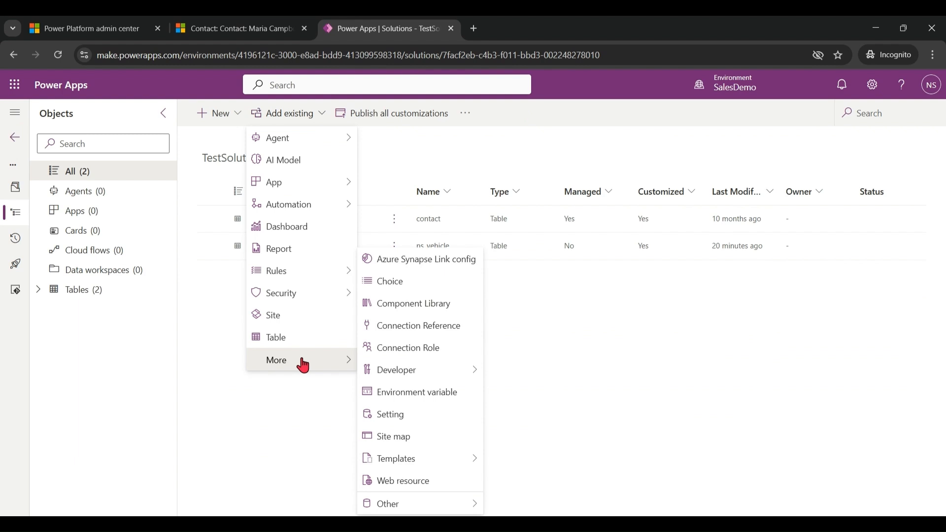
pyautogui.click(428, 446)
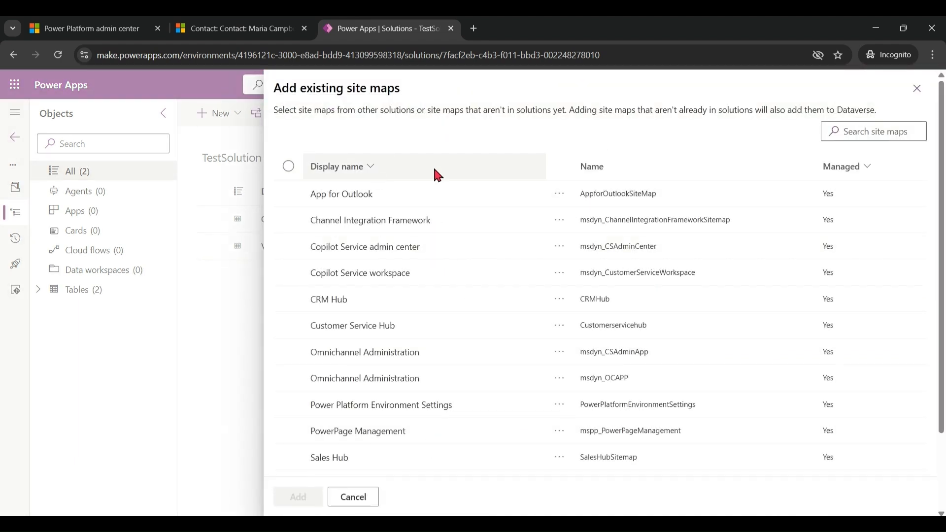
pyautogui.click(232, 30)
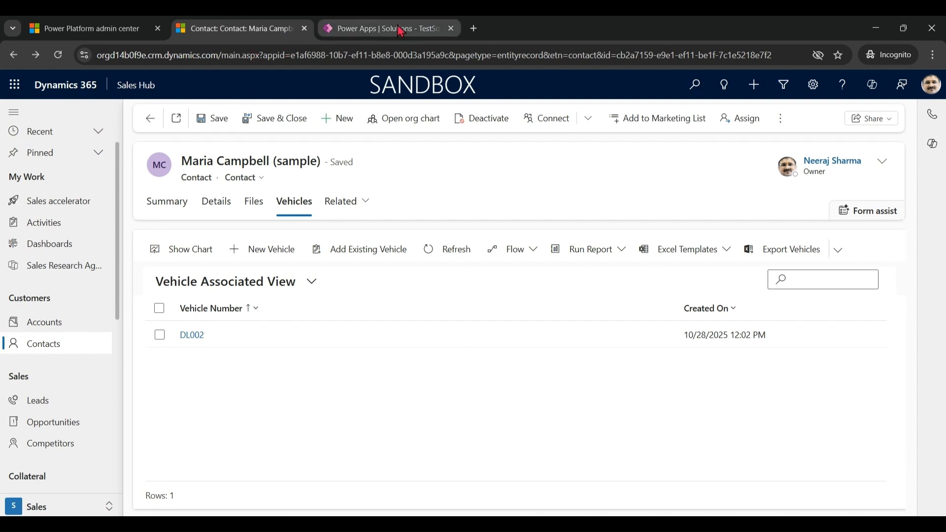
pyautogui.click(382, 28)
pyautogui.click(867, 136)
pyautogui.write('sales hub')
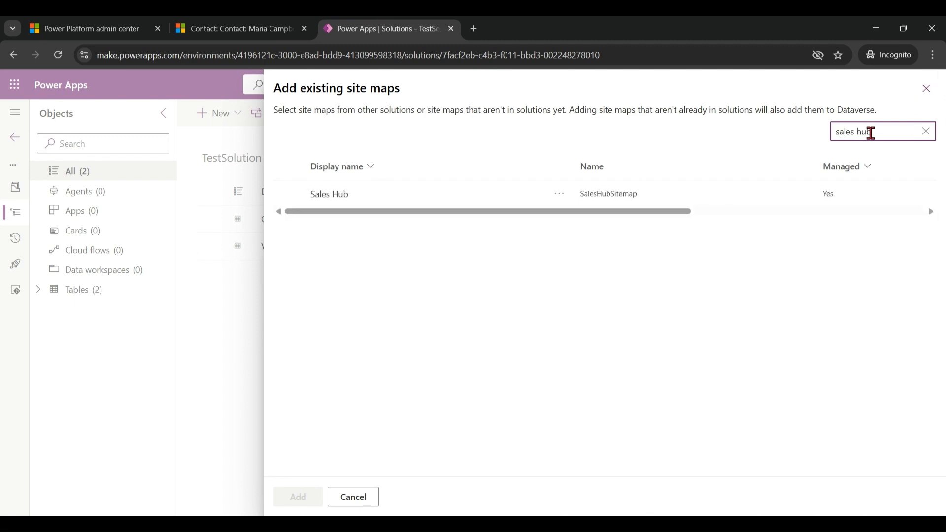
pyautogui.click(289, 194)
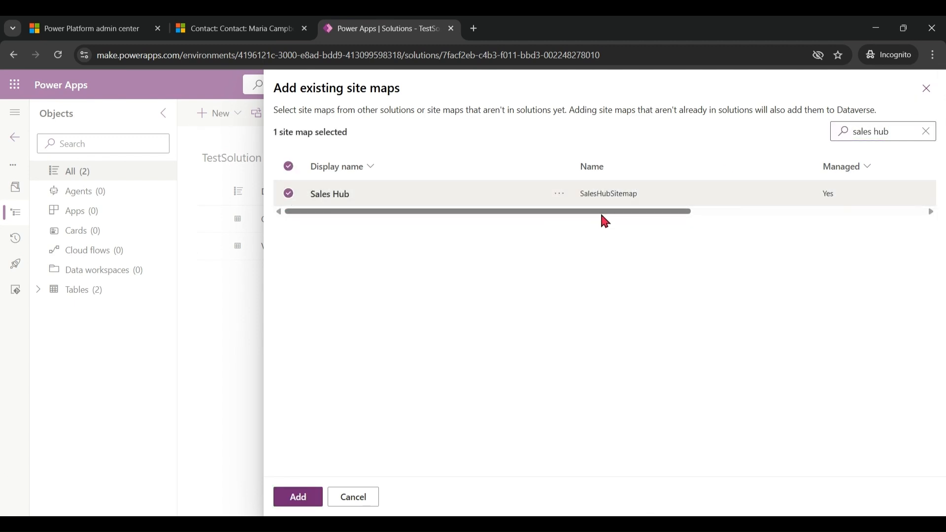
pyautogui.click(306, 503)
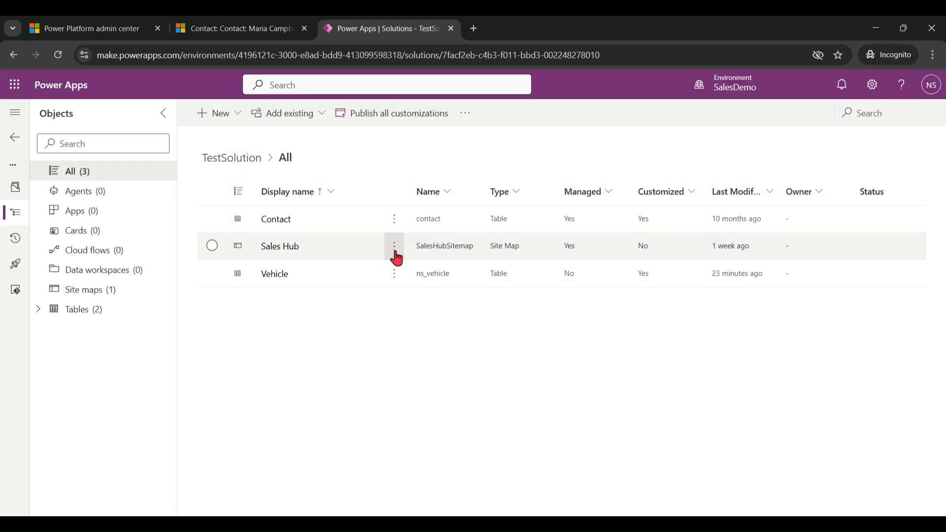
# - Open the Sales Hub site map for editing and compare it with the navigation in Sales Hub
pyautogui.click(395, 249)
pyautogui.click(410, 274)
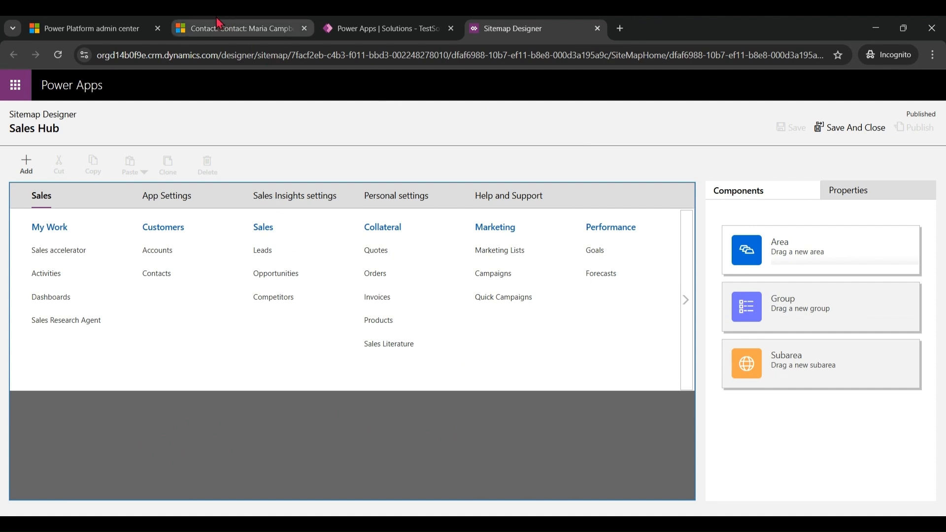
pyautogui.click(228, 36)
pyautogui.moveTo(113, 136)
pyautogui.mouseDown()
pyautogui.moveTo(130, 348)
pyautogui.moveTo(120, 133)
pyautogui.mouseUp()
pyautogui.click(398, 30)
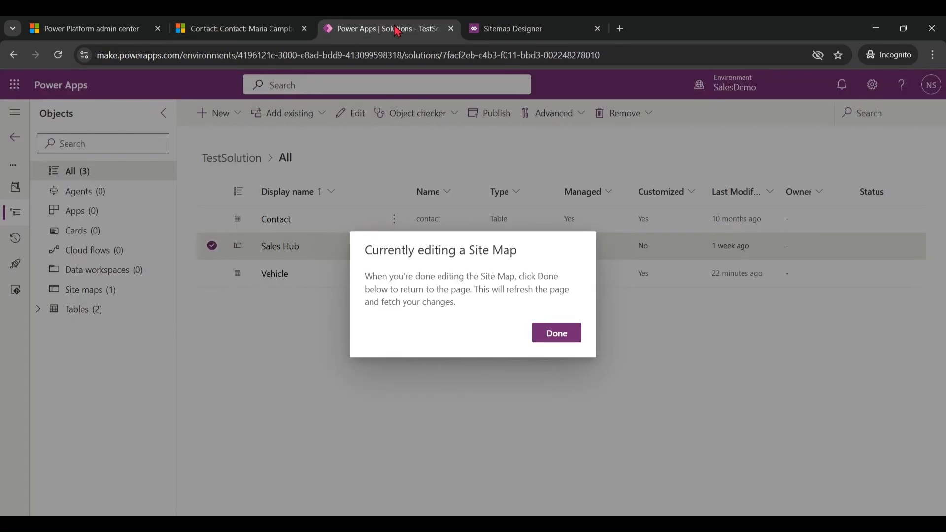
pyautogui.click(510, 28)
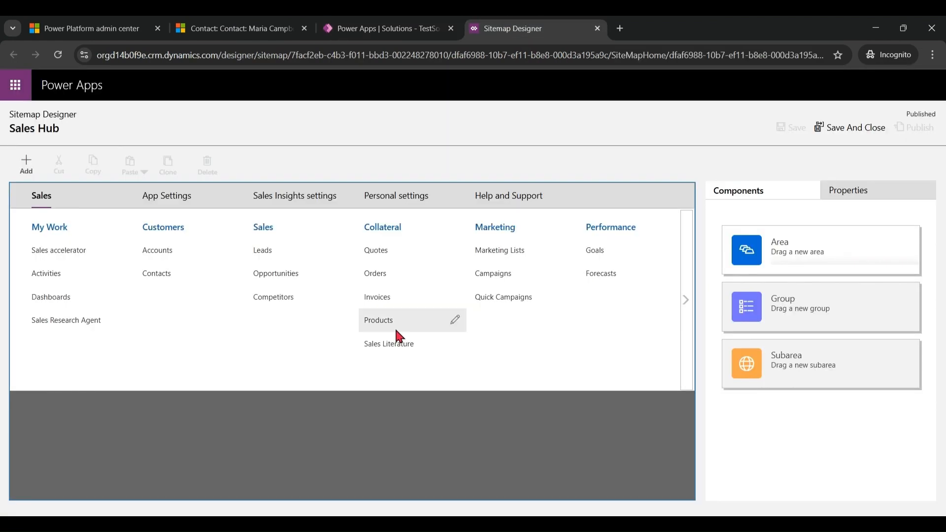
# - Add a subarea below Contacts in the Customers group, with type Entity and the Vehicle entity
pyautogui.click(181, 271)
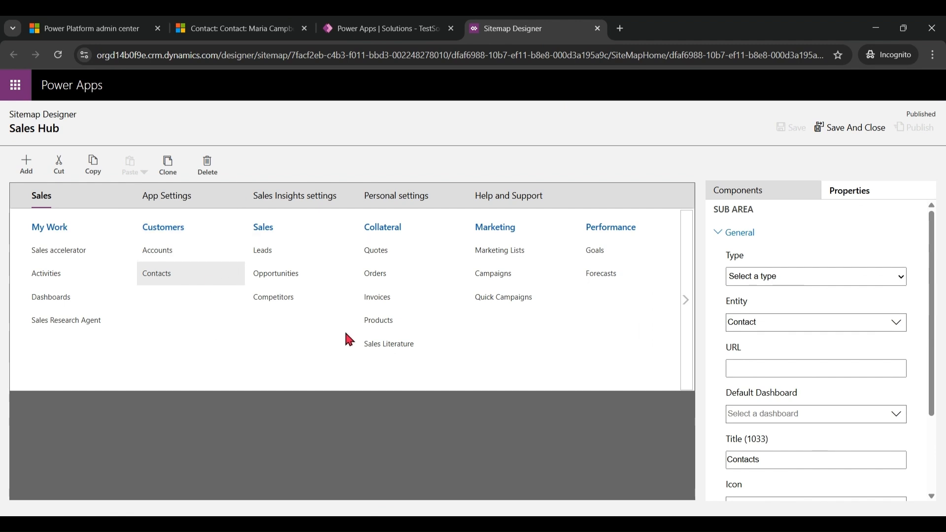
pyautogui.click(25, 168)
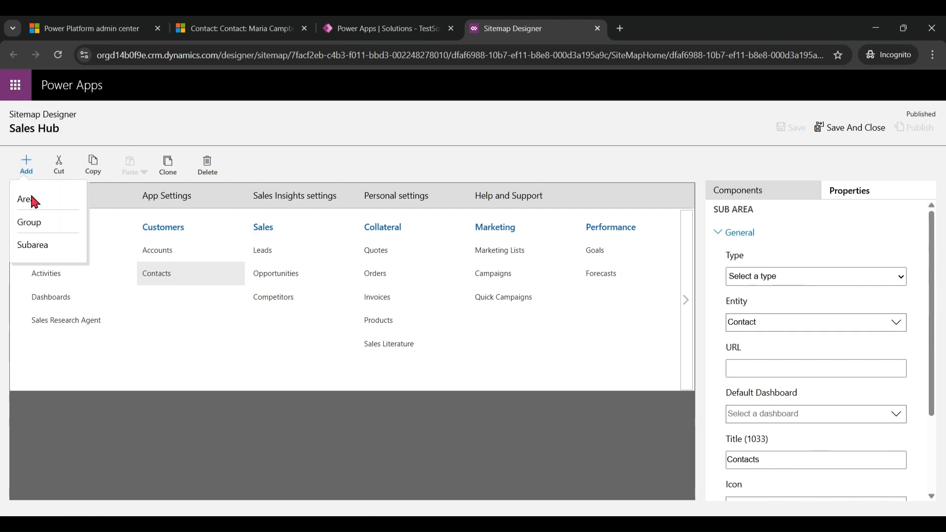
pyautogui.click(25, 246)
pyautogui.click(813, 276)
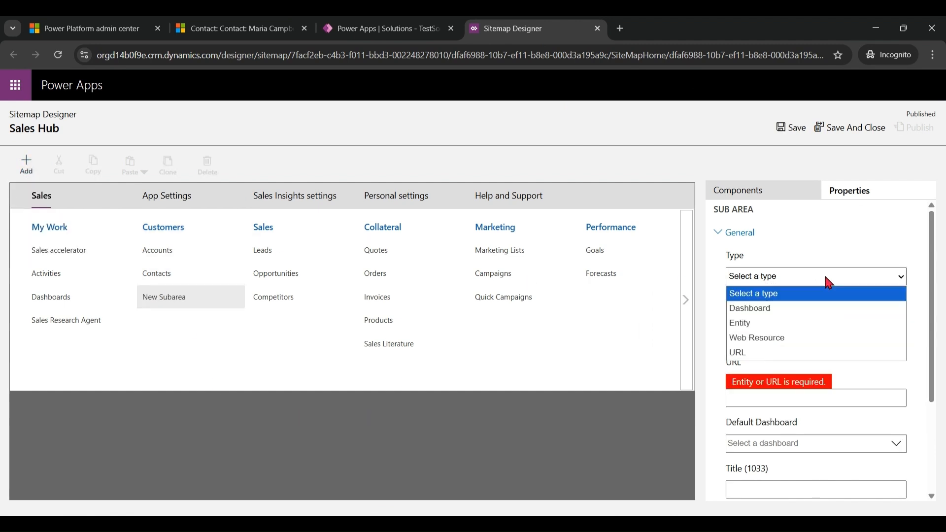
pyautogui.click(808, 324)
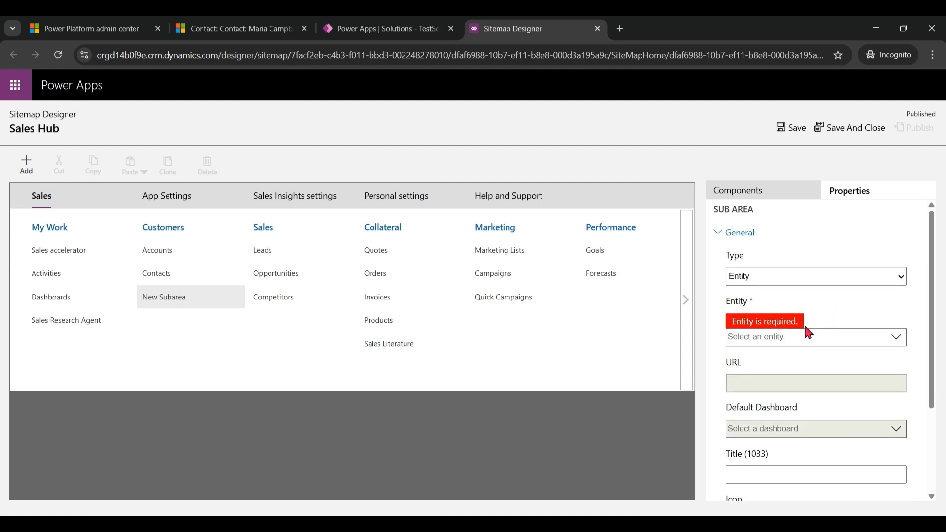
pyautogui.click(876, 337)
pyautogui.write('veh')
pyautogui.click(824, 362)
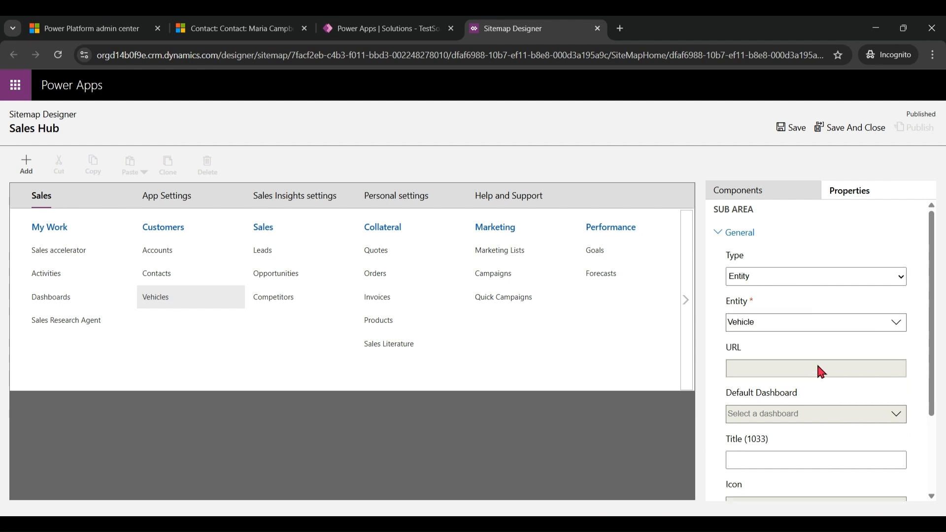
# - Save and publish the site map, and reload Sales Hub to load the updated navigation
pyautogui.moveTo(932, 408); pyautogui.dragTo(944, 489)
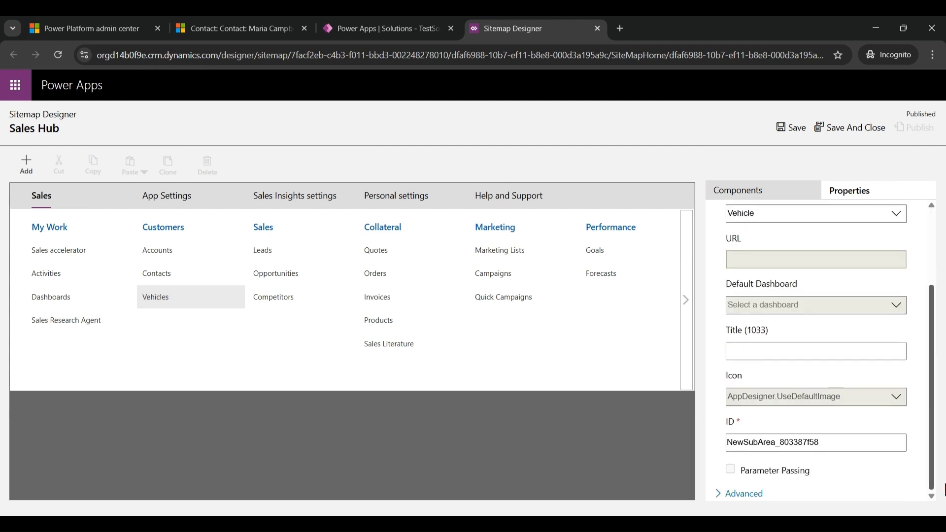
pyautogui.click(798, 133)
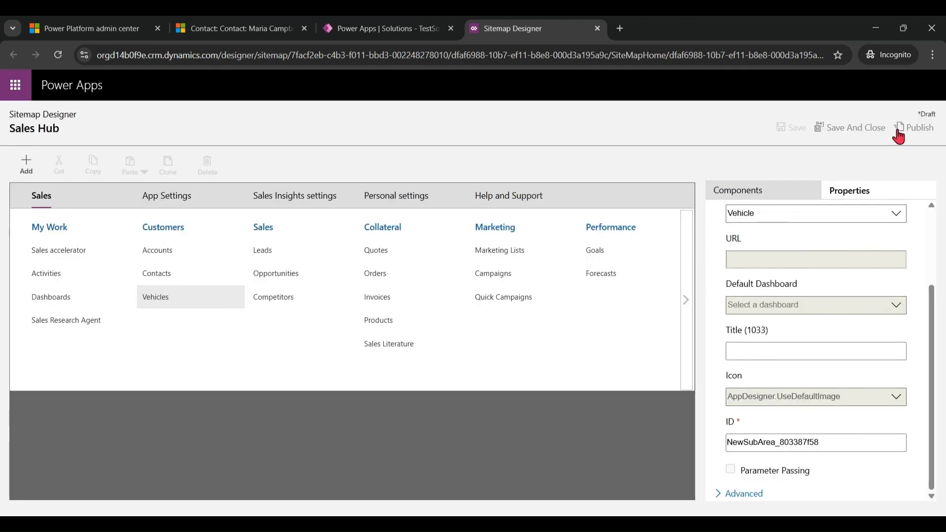
pyautogui.click(913, 127)
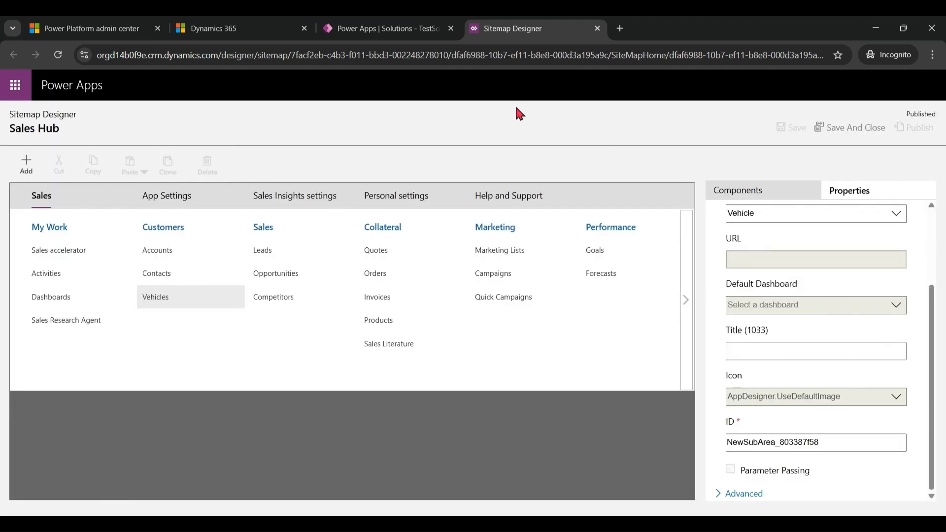
pyautogui.click(232, 30)
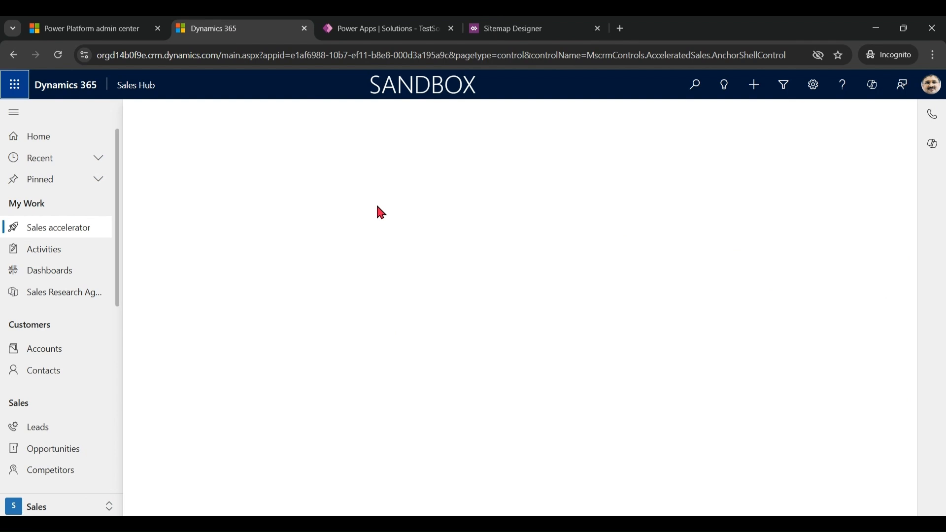
pyautogui.press('F5')
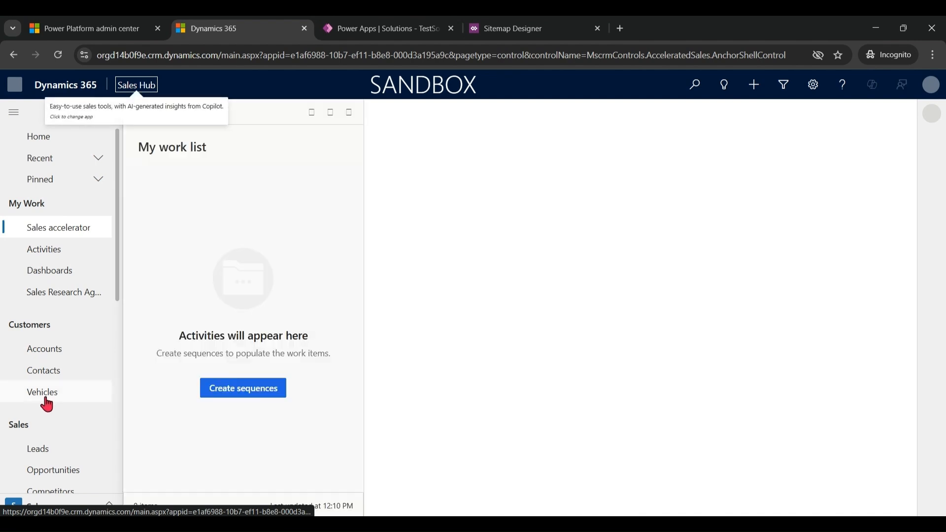
# - Open the Vehicles list in Sales Hub and delete the Alpha, Bravo, Charlie, Delta and Echo records
pyautogui.click(47, 403)
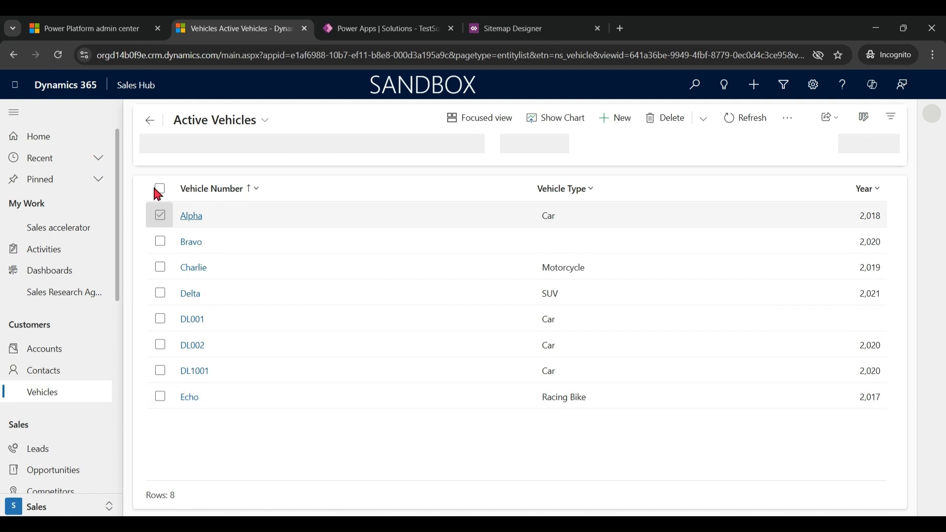
pyautogui.click(160, 189)
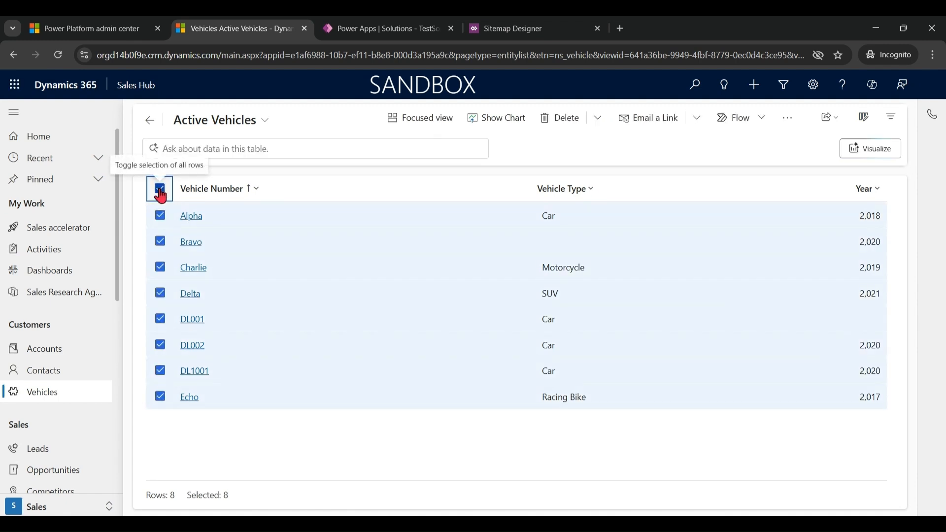
pyautogui.click(157, 317)
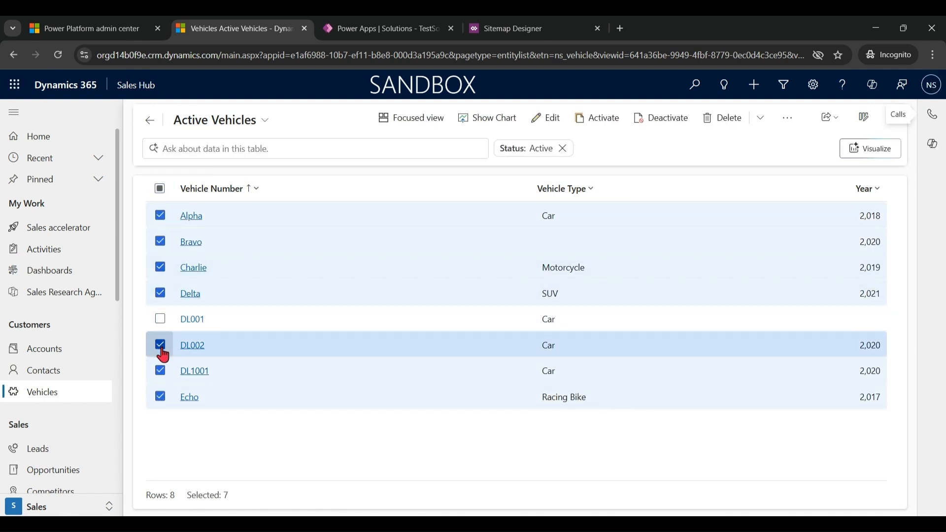
pyautogui.click(161, 346)
pyautogui.click(160, 371)
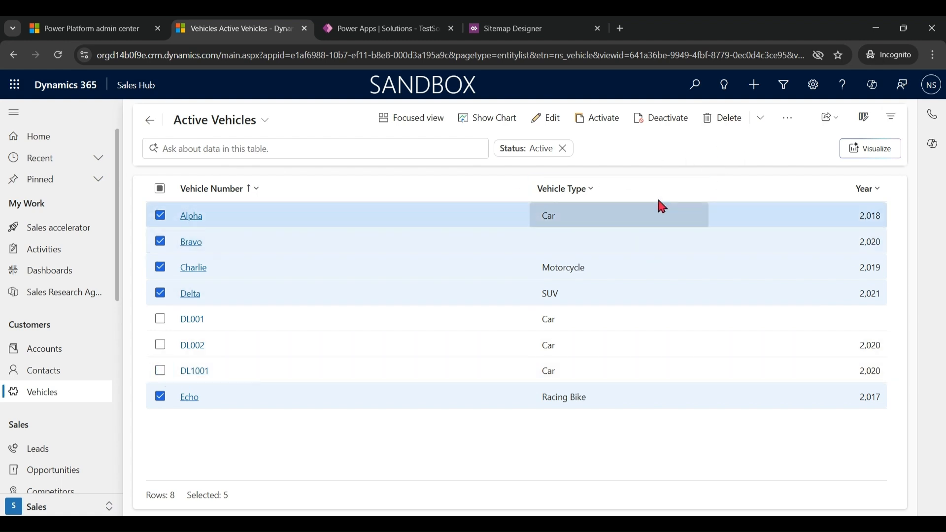
pyautogui.click(723, 118)
pyautogui.click(491, 339)
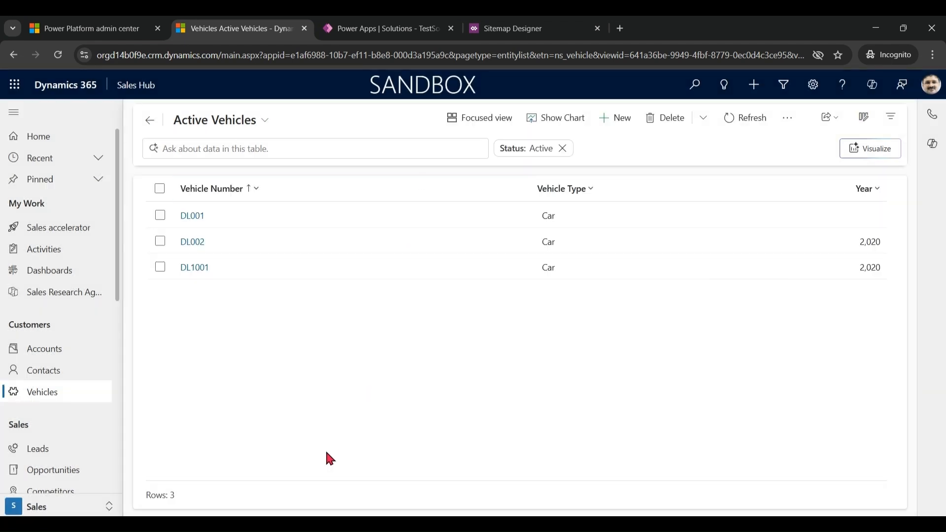
# - Check the available Vehicle views, then open a new Vehicle record and look at the contacts offered for Person
pyautogui.click(265, 121)
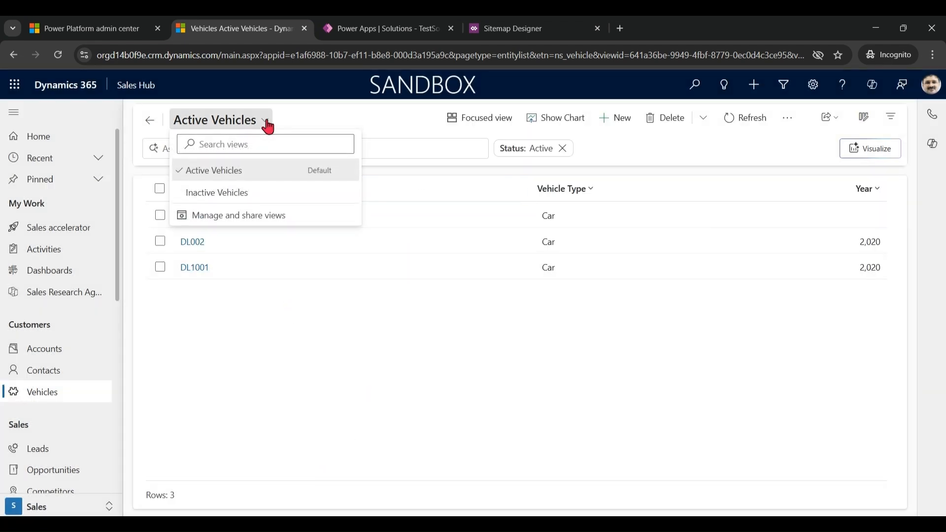
pyautogui.click(377, 356)
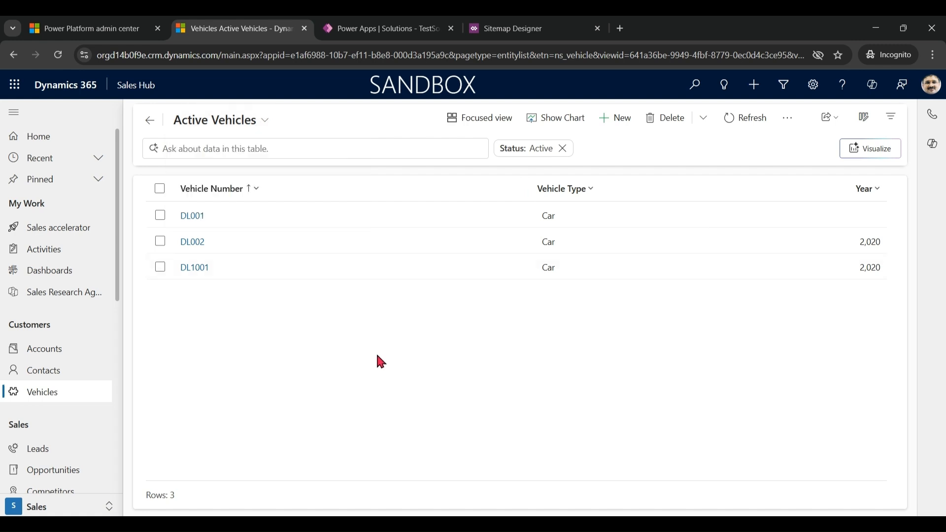
pyautogui.click(616, 118)
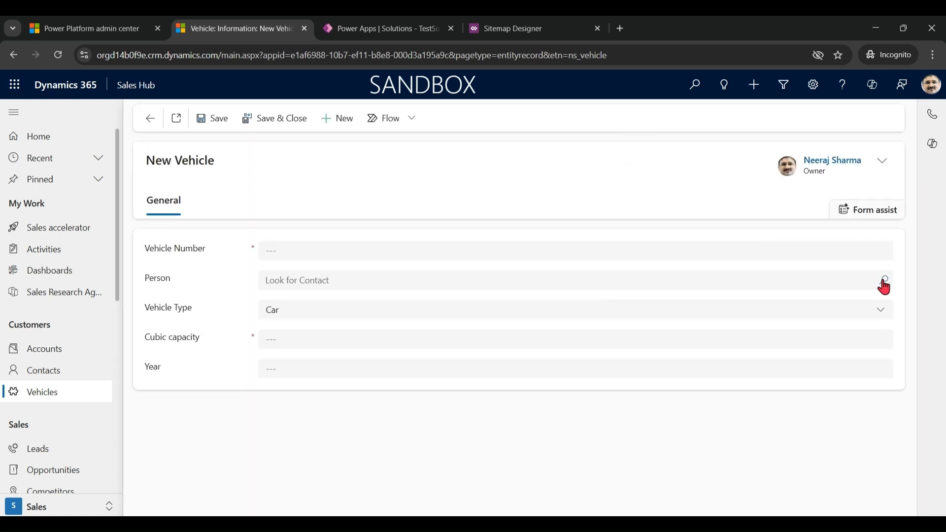
pyautogui.click(883, 281)
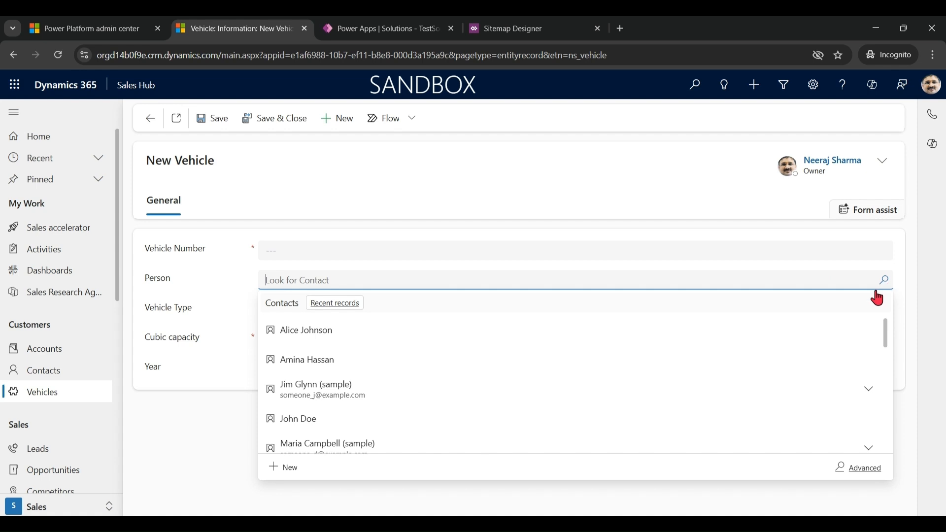
pyautogui.click(448, 509)
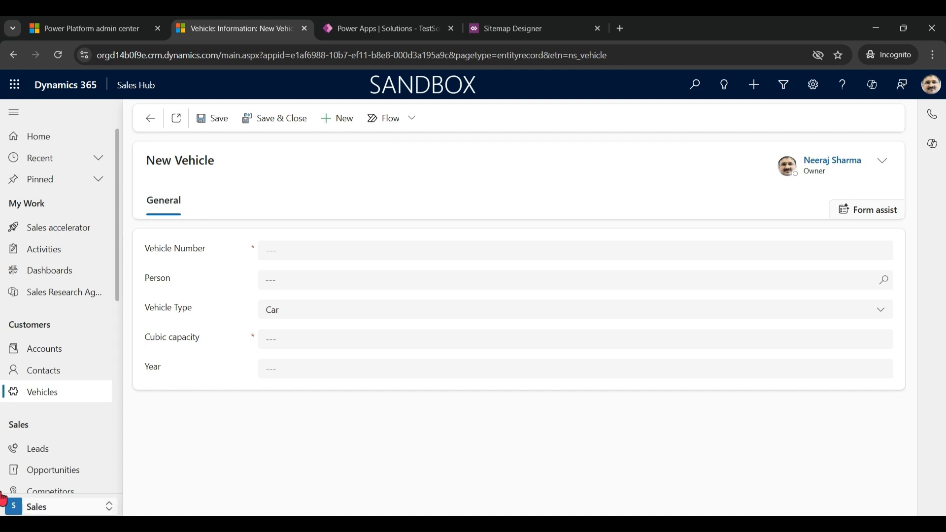
# - Open the first contact in My Active Contacts and view its related Vehicles
pyautogui.click(63, 371)
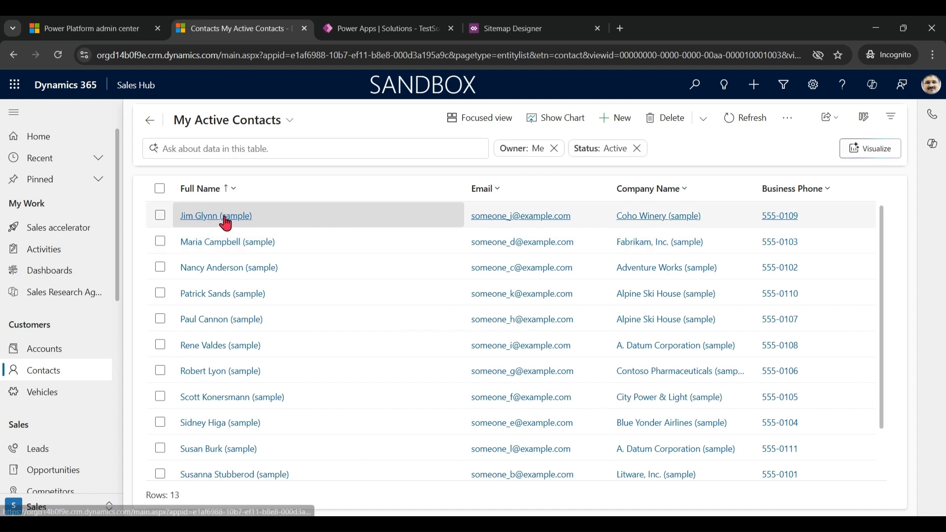
pyautogui.click(222, 214)
pyautogui.click(318, 203)
pyautogui.scroll(-3, 443, 345)
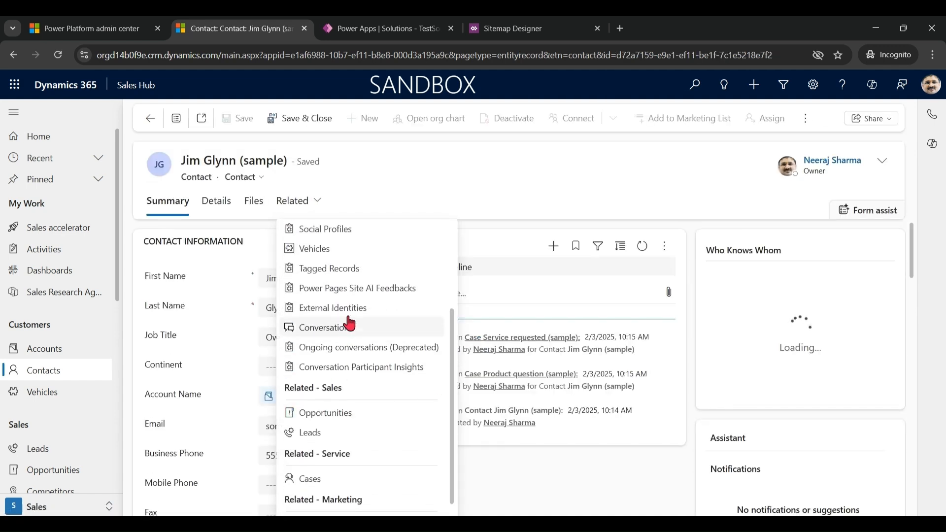
pyautogui.scroll(3, 350, 301)
pyautogui.click(333, 378)
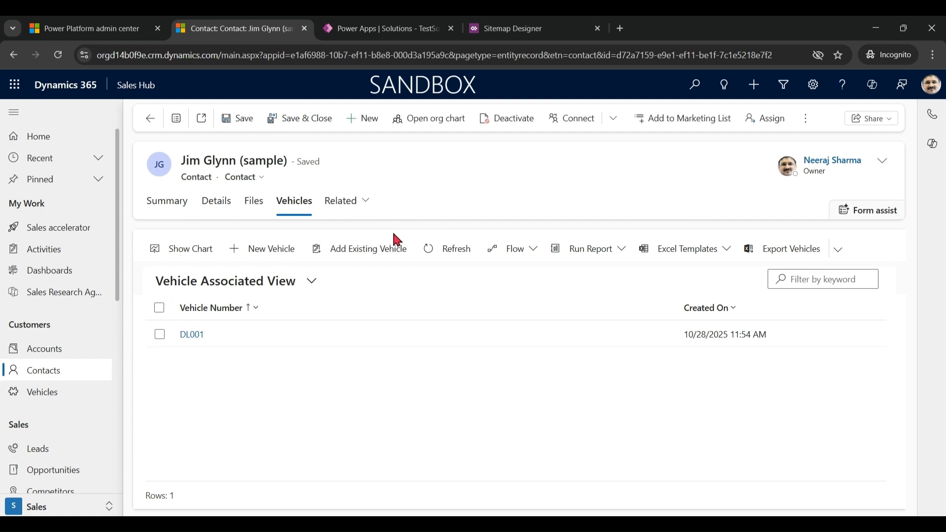
pyautogui.click(270, 266)
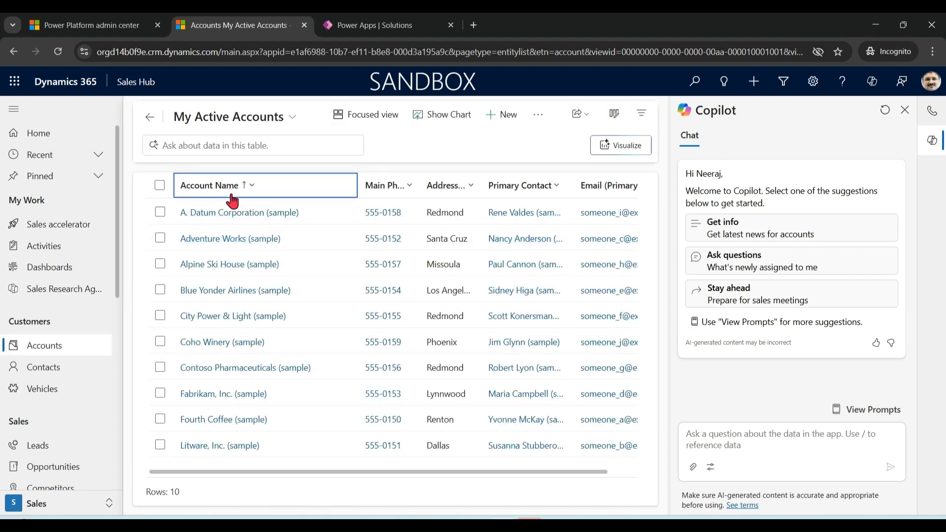
# - Open the A. Datum Corporation (sample) account and examine its main form, the quick create form for Parent Account, and the Primary Contact quick view
pyautogui.click(249, 217)
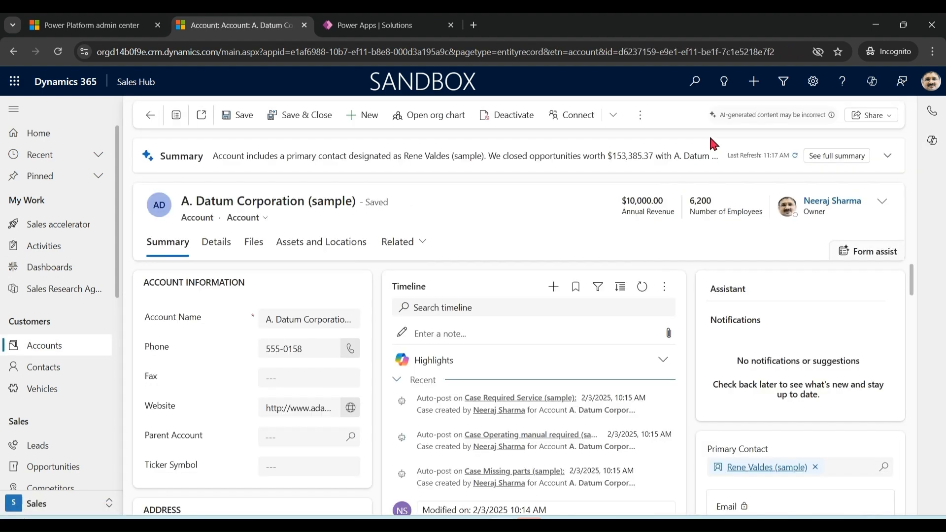
pyautogui.click(350, 437)
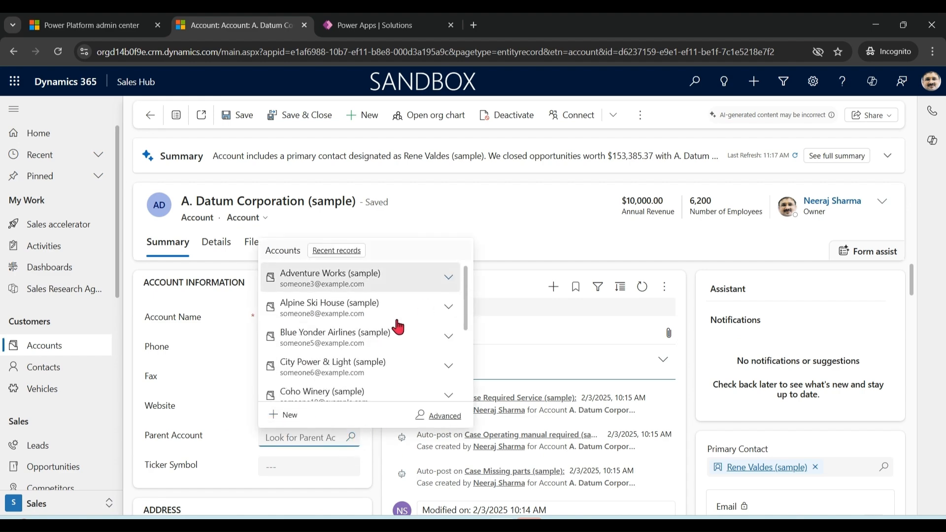
pyautogui.click(286, 416)
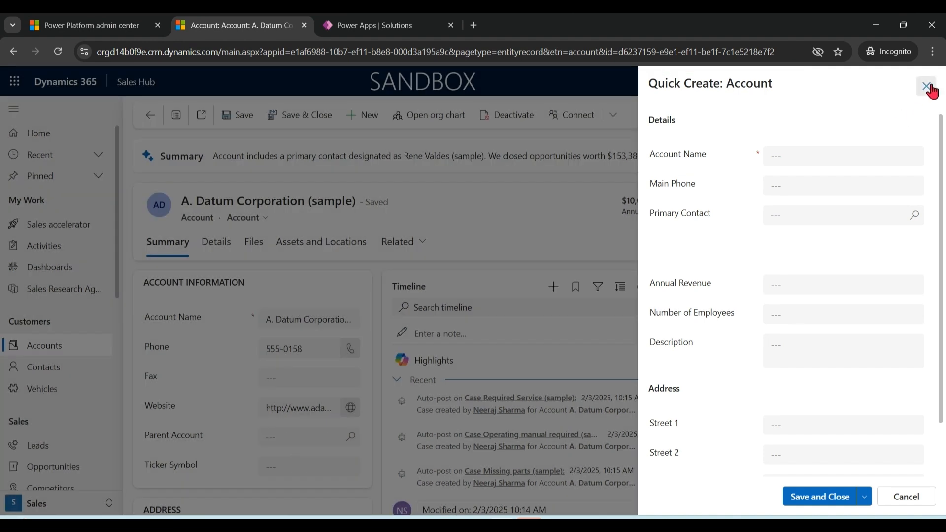
pyautogui.click(926, 87)
pyautogui.moveTo(911, 281); pyautogui.dragTo(912, 310)
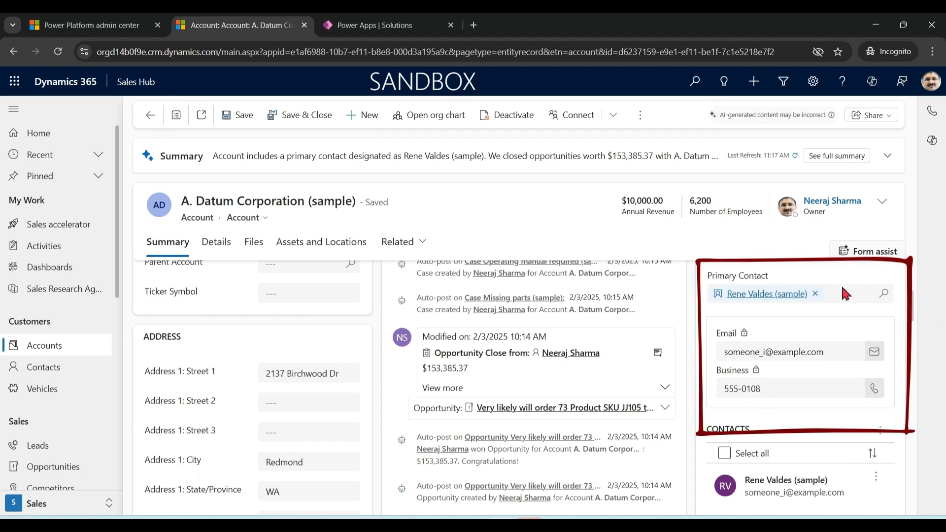
# - Show the Accounts list in a separate narrow browser window to view its card layout, and restore the full-size window
pyautogui.click(50, 348)
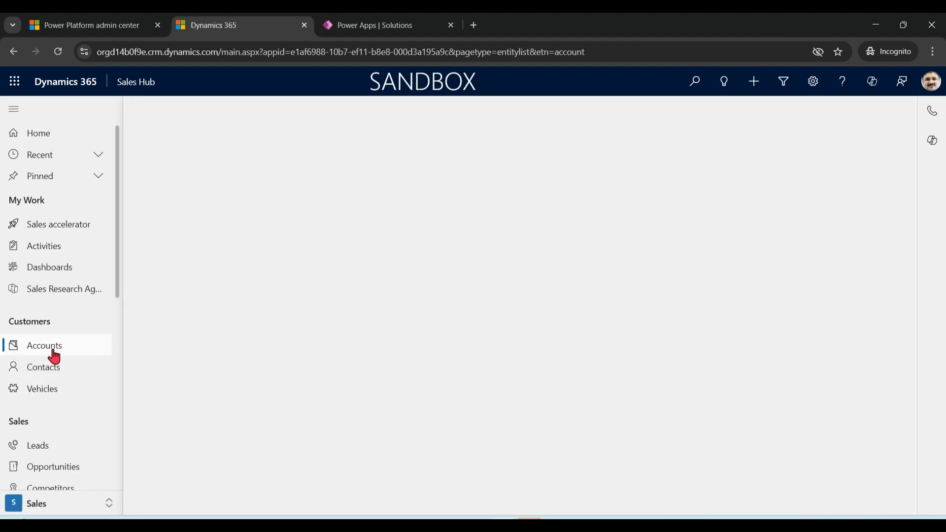
pyautogui.moveTo(256, 25); pyautogui.dragTo(435, 48)
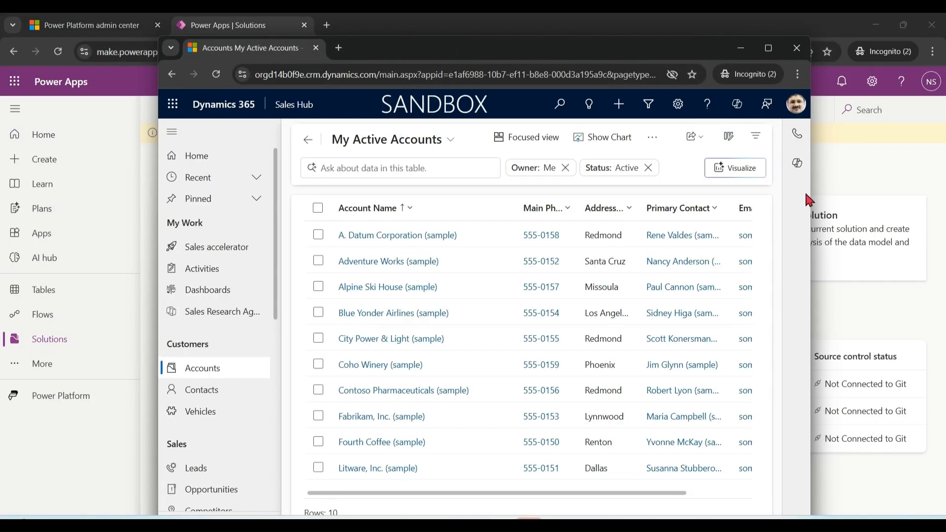
pyautogui.moveTo(810, 197); pyautogui.dragTo(474, 224)
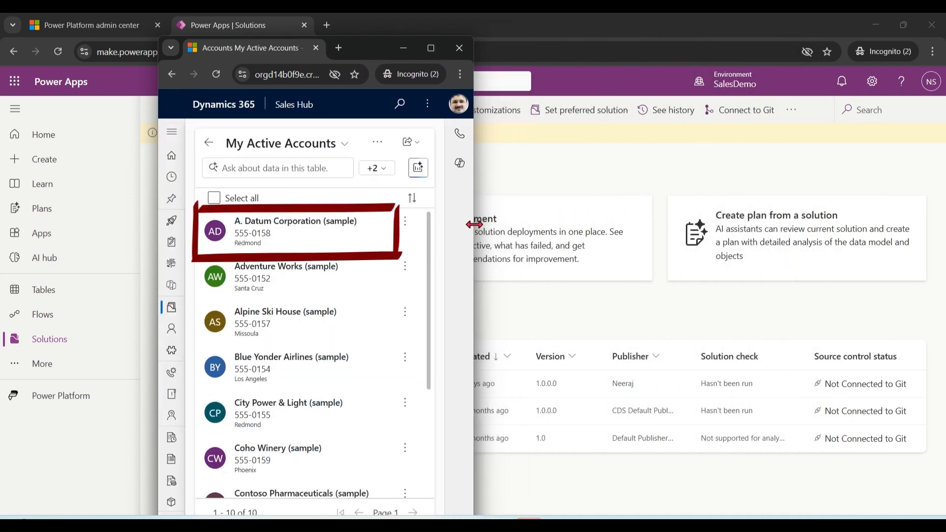
pyautogui.click(431, 48)
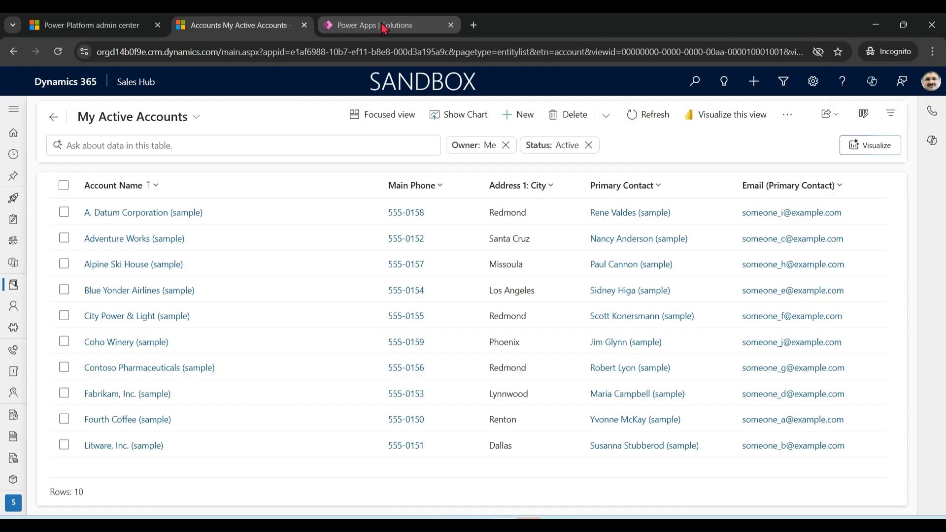
# - Switch to Power Apps and open the Forms list of the Vehicle table in TestSolution
pyautogui.click(382, 25)
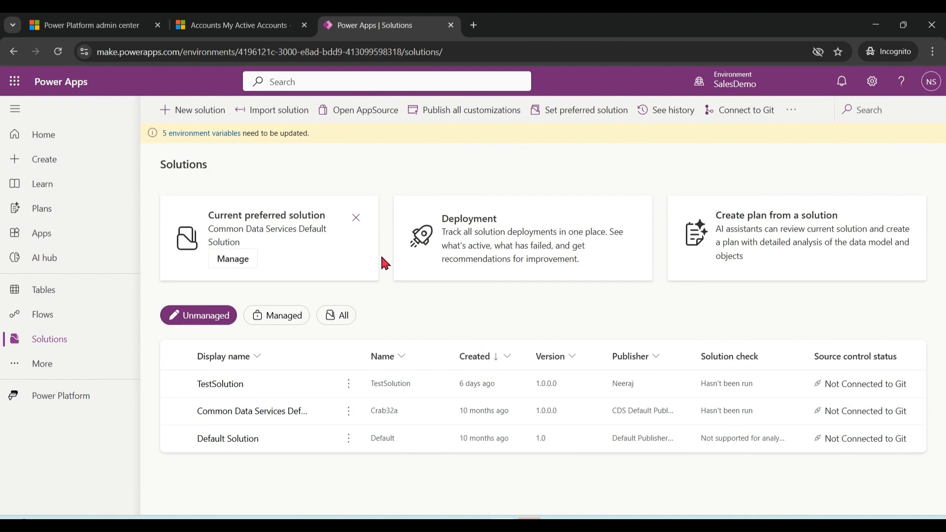
pyautogui.click(222, 387)
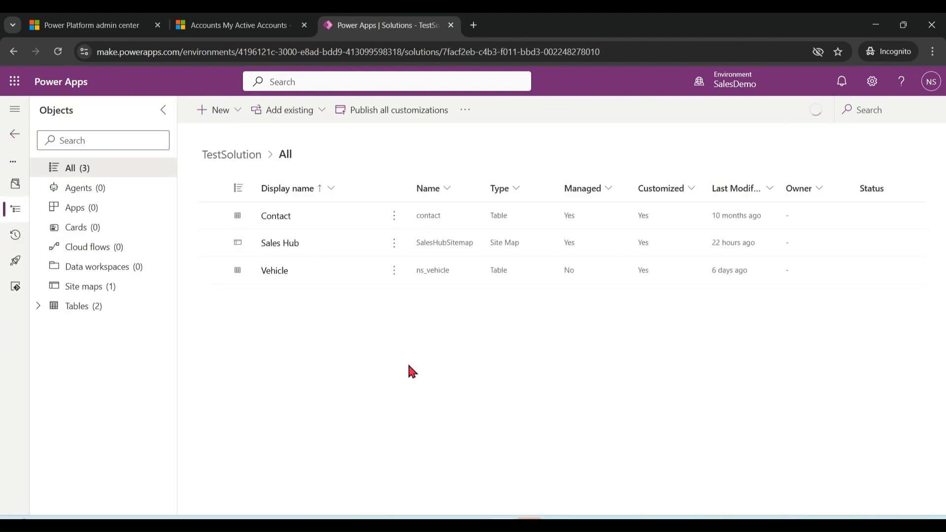
pyautogui.click(276, 276)
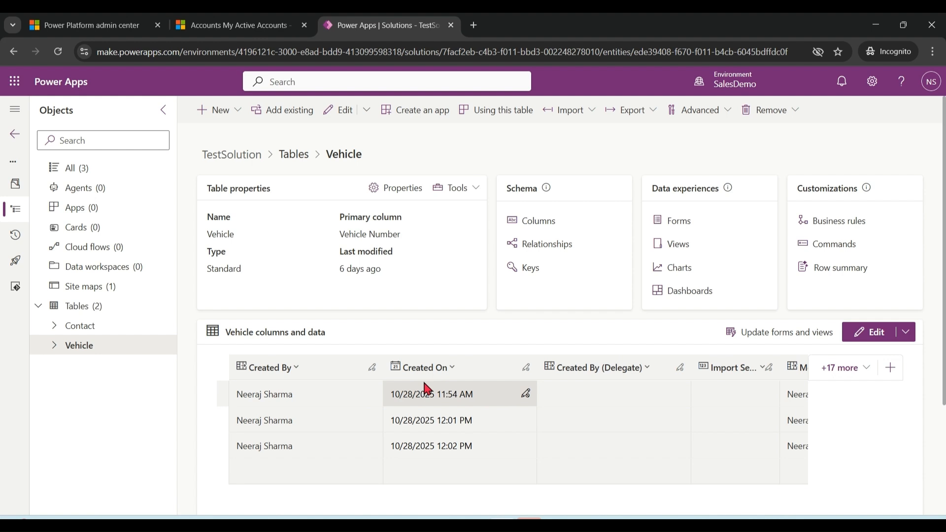
pyautogui.click(679, 221)
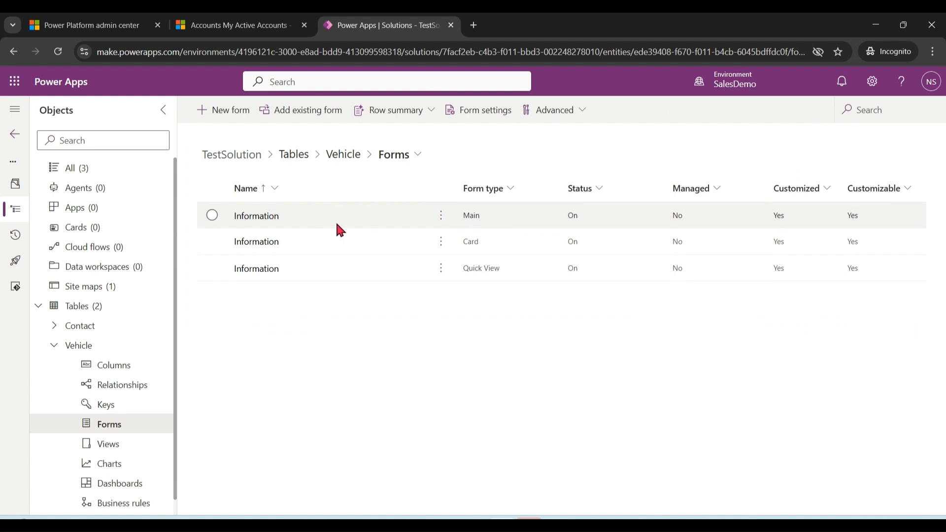
# - View the DL001 vehicle's form in Sales Hub and return to the Vehicle forms in Power Apps
pyautogui.click(220, 27)
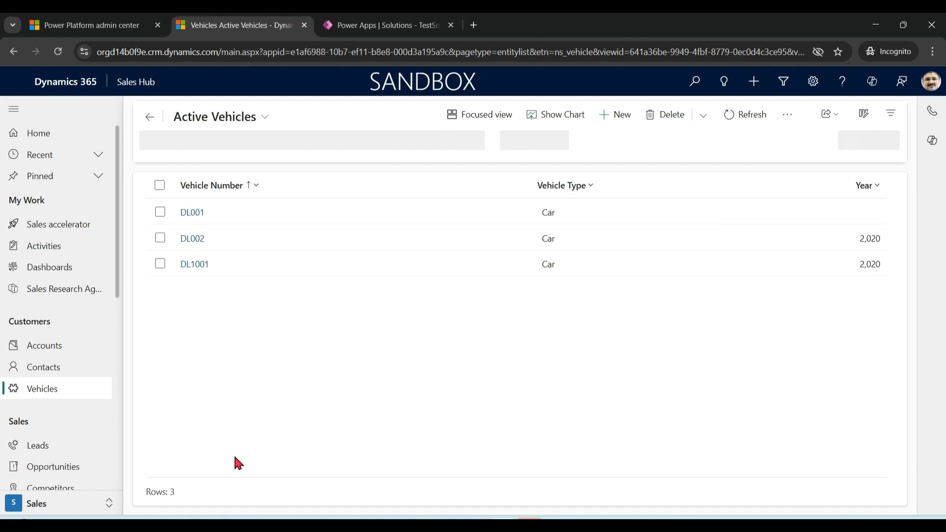
pyautogui.click(197, 215)
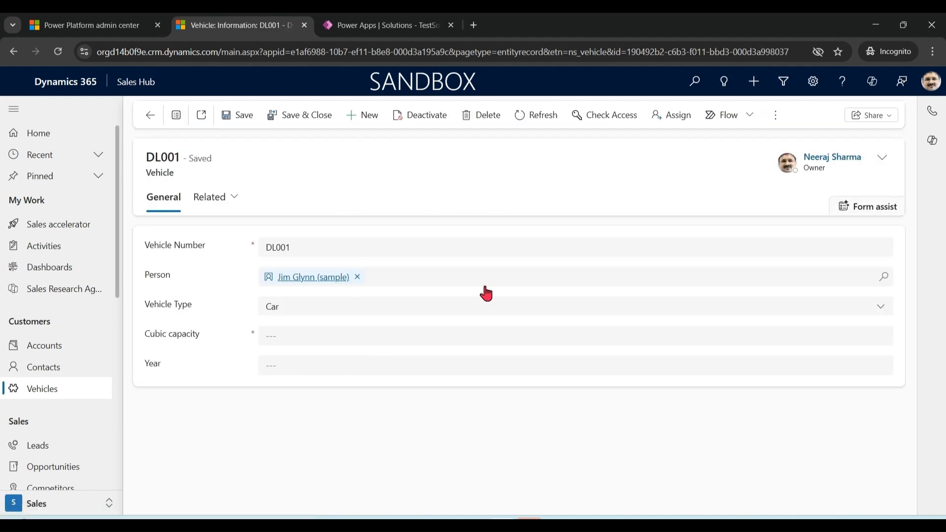
pyautogui.click(379, 30)
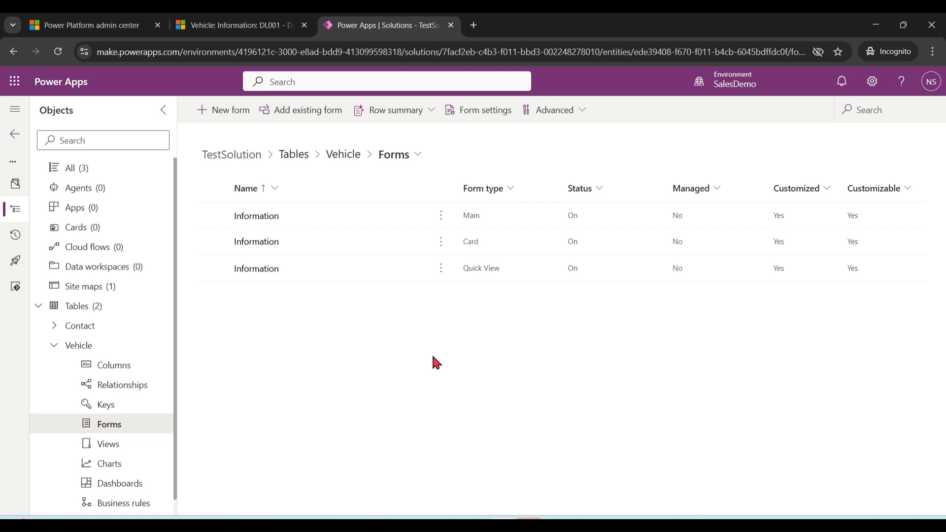
# - Create a main form named Insurance Info for the Vehicle table and dismiss the feedback survey
pyautogui.click(239, 111)
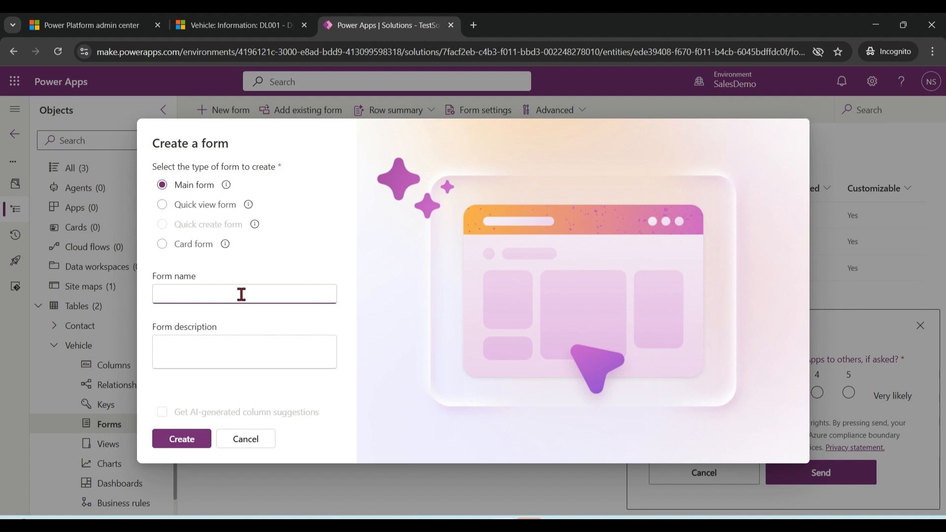
pyautogui.write('Insurance Info')
pyautogui.click(182, 439)
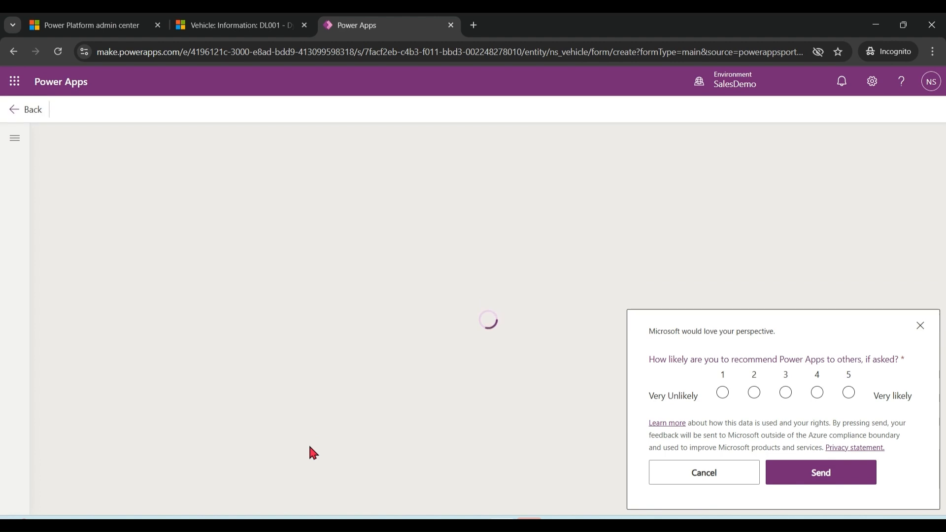
pyautogui.click(920, 331)
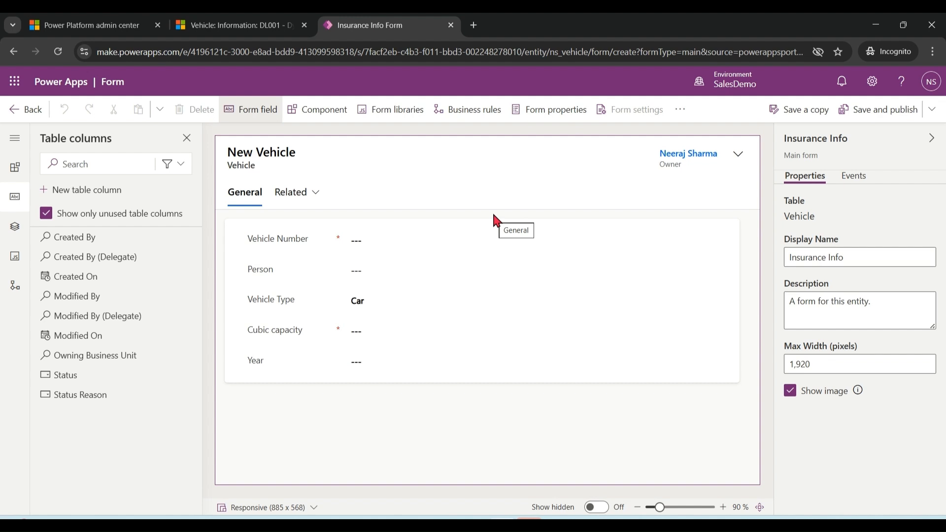
# - Remove the Year and Person fields from the Insurance Info form after checking the DL001 vehicle record in Sales Hub
pyautogui.click(251, 28)
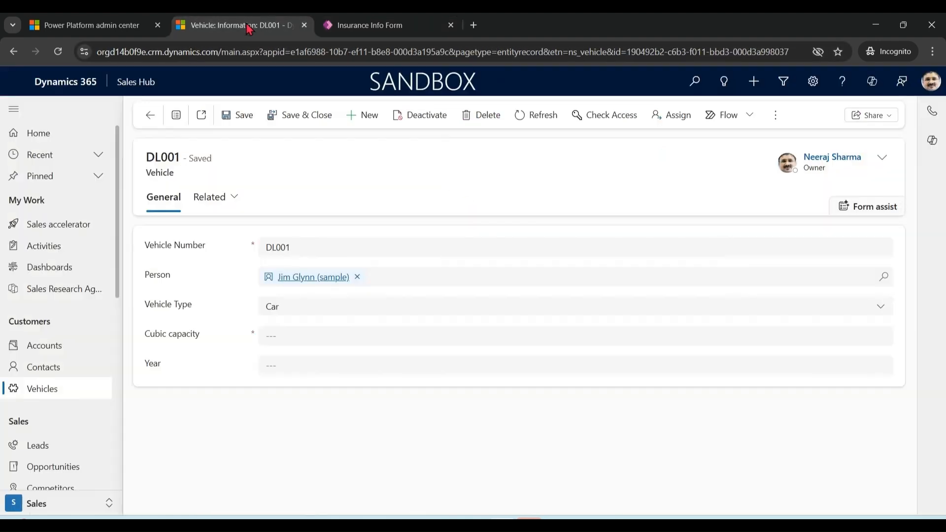
pyautogui.click(392, 27)
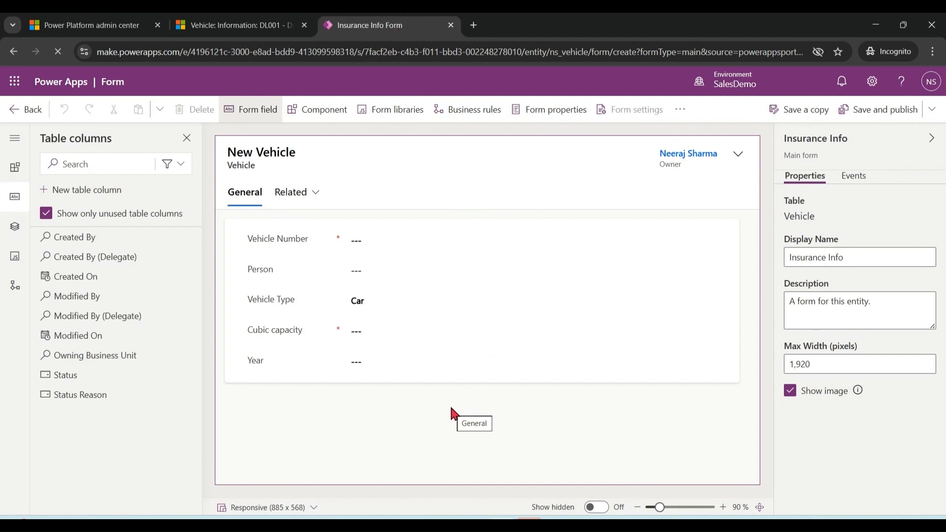
pyautogui.click(268, 363)
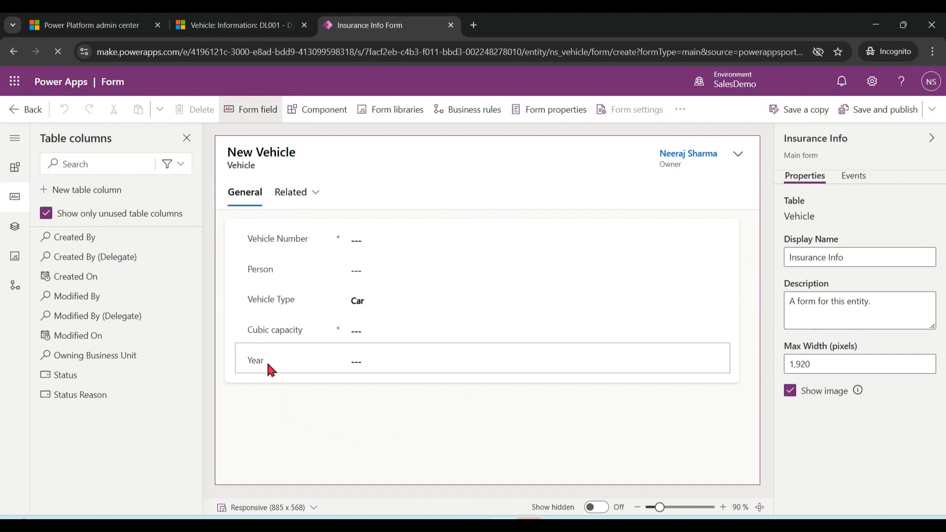
pyautogui.press('Delete')
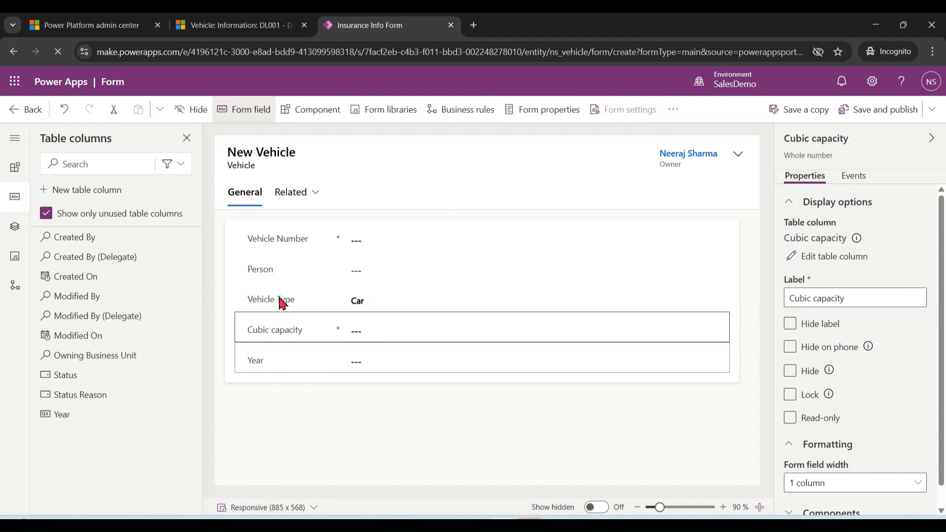
pyautogui.click(276, 270)
pyautogui.press('Delete')
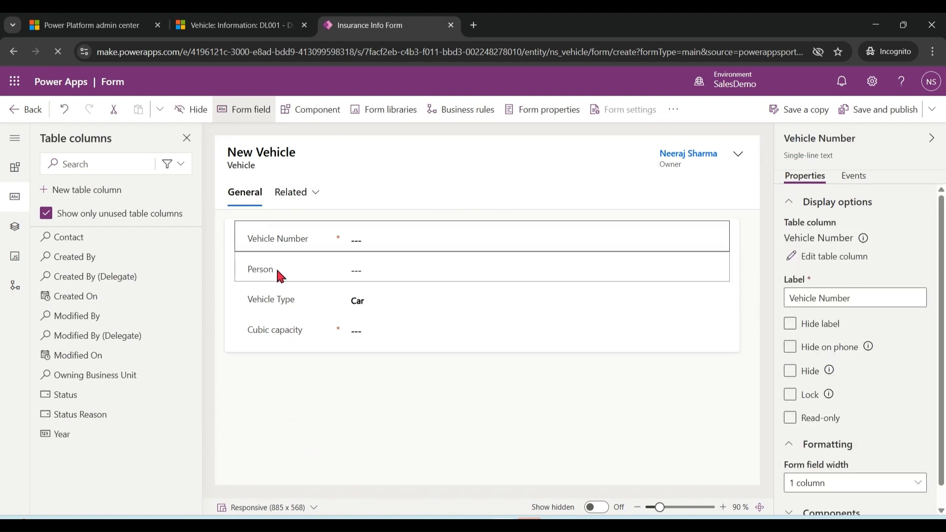
pyautogui.click(307, 410)
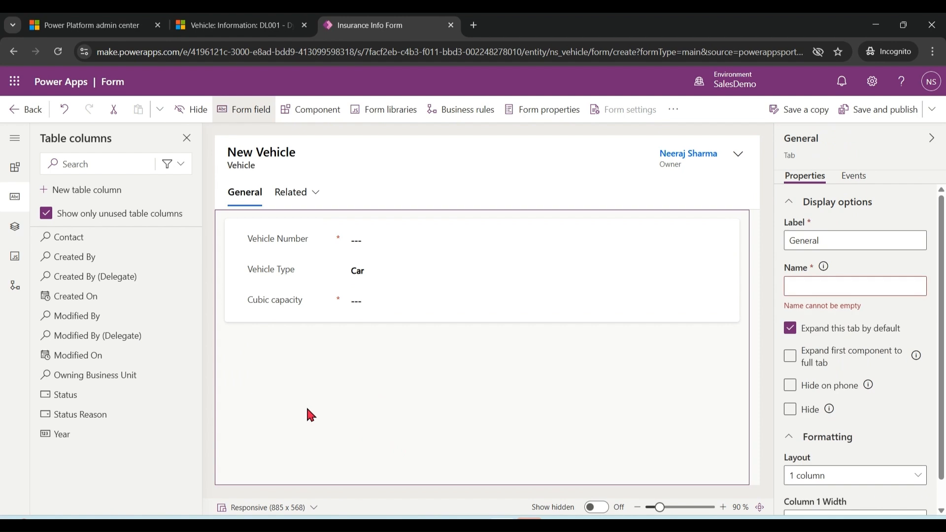
# - Create a new Vehicle table column named Insurance with the Yes/no data type
pyautogui.click(98, 196)
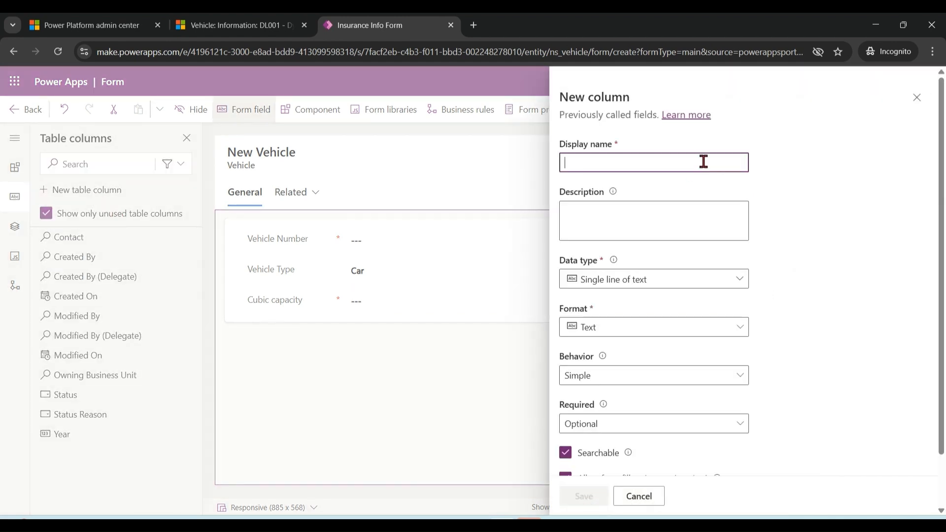
pyautogui.write('Insurance')
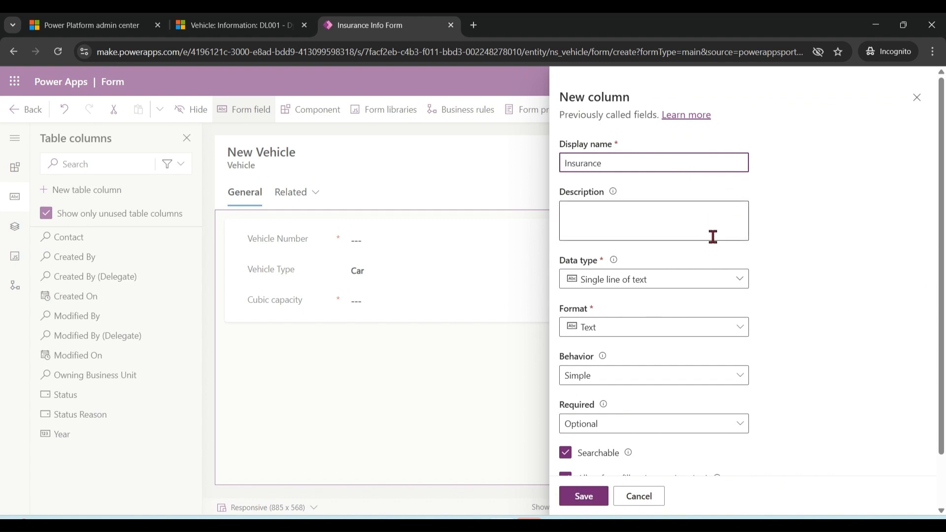
pyautogui.click(739, 284)
pyautogui.moveTo(729, 412)
pyautogui.click(769, 435)
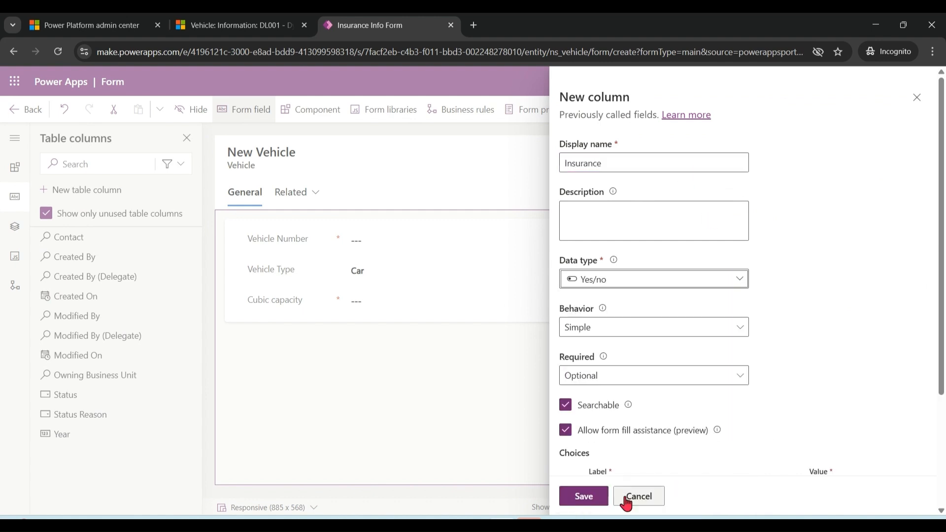
pyautogui.click(582, 496)
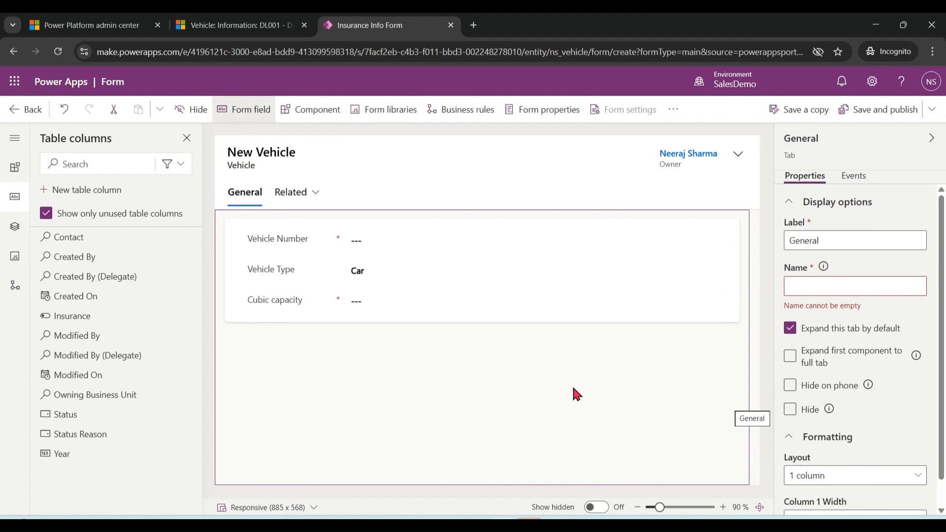
# - Add the Insurance column below Cubic capacity, save and publish the form, and return to the Vehicle table overview
pyautogui.moveTo(70, 316); pyautogui.dragTo(329, 340)
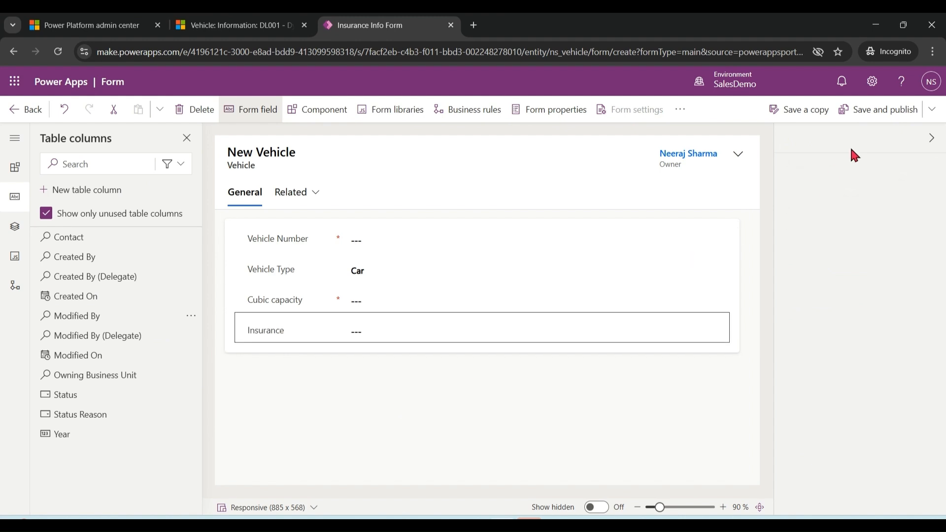
pyautogui.click(893, 110)
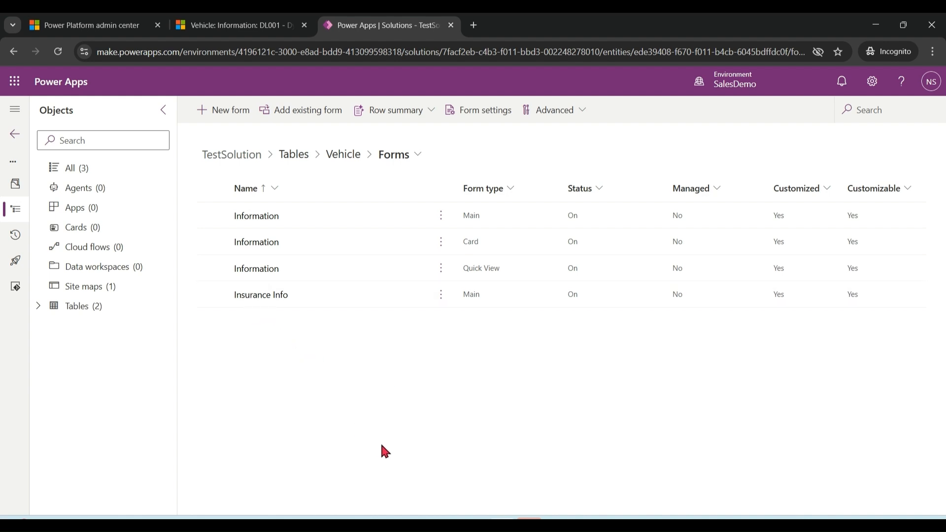
pyautogui.click(342, 157)
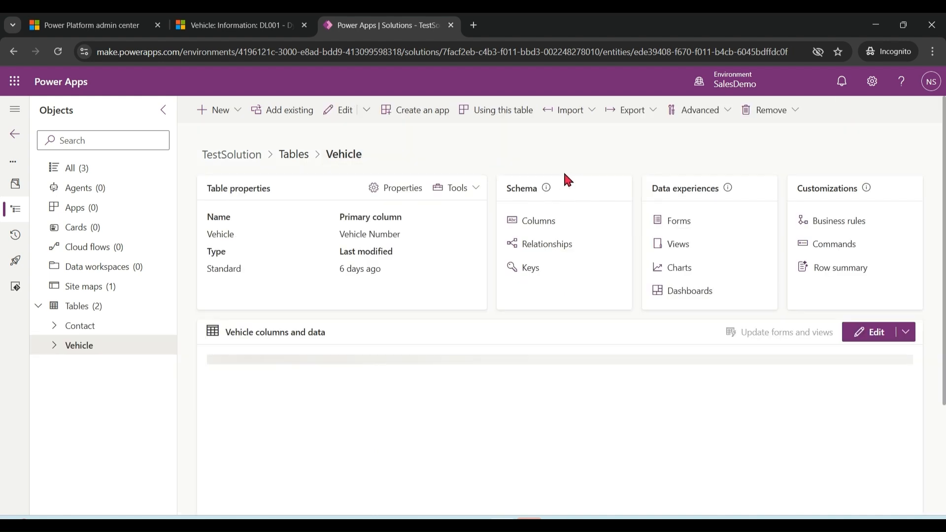
# - Open vehicle DL1001 in Sales Hub, view it with the Insurance Info form, and switch back to the Information form
pyautogui.click(232, 28)
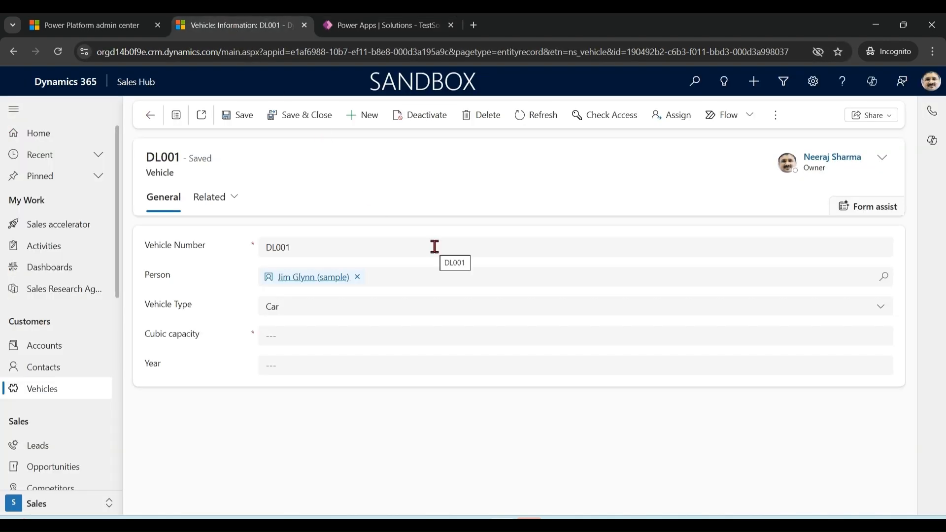
pyautogui.click(37, 389)
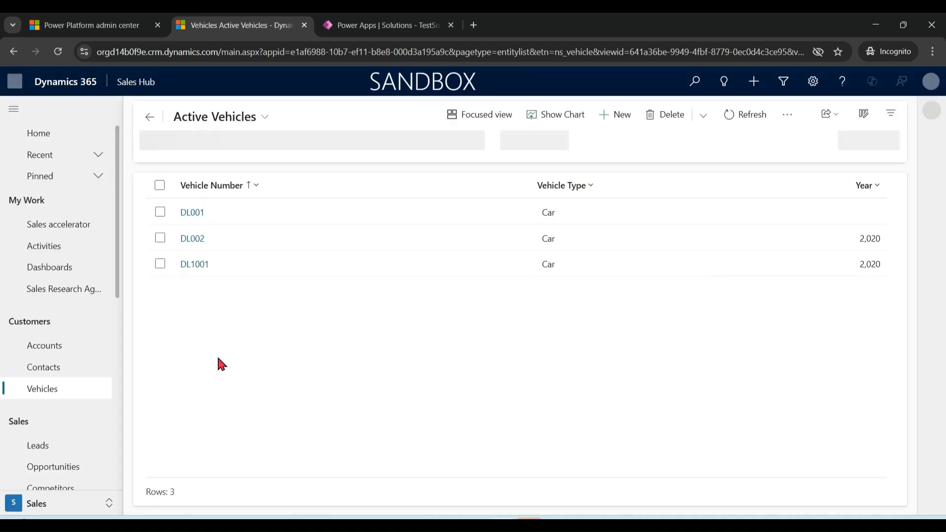
pyautogui.click(194, 265)
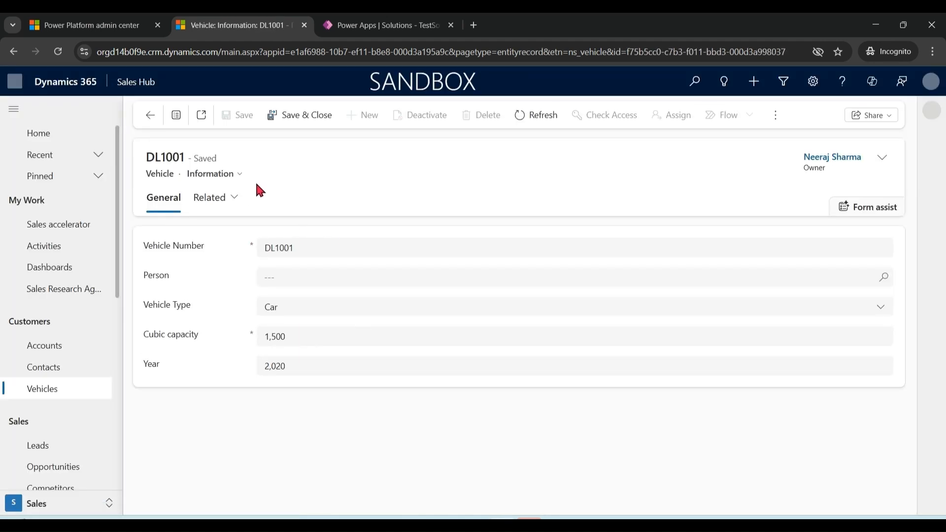
pyautogui.click(238, 172)
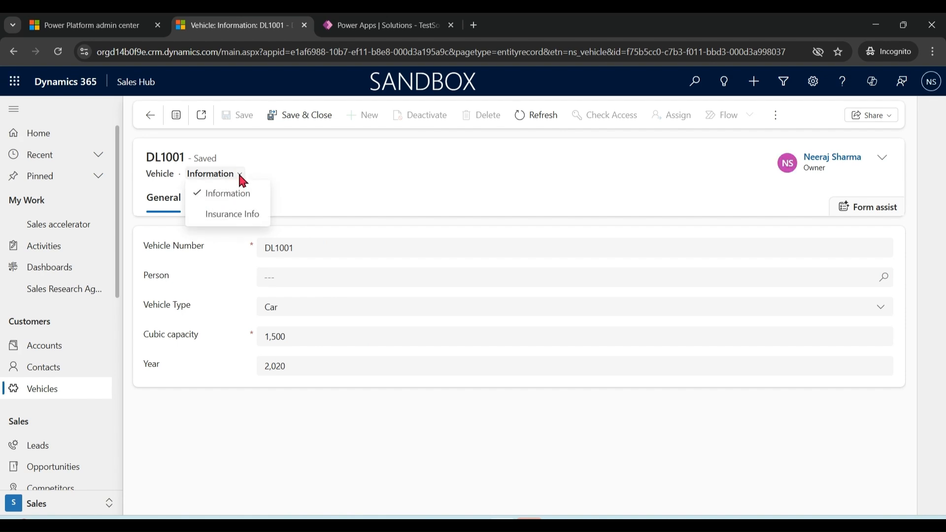
pyautogui.click(254, 215)
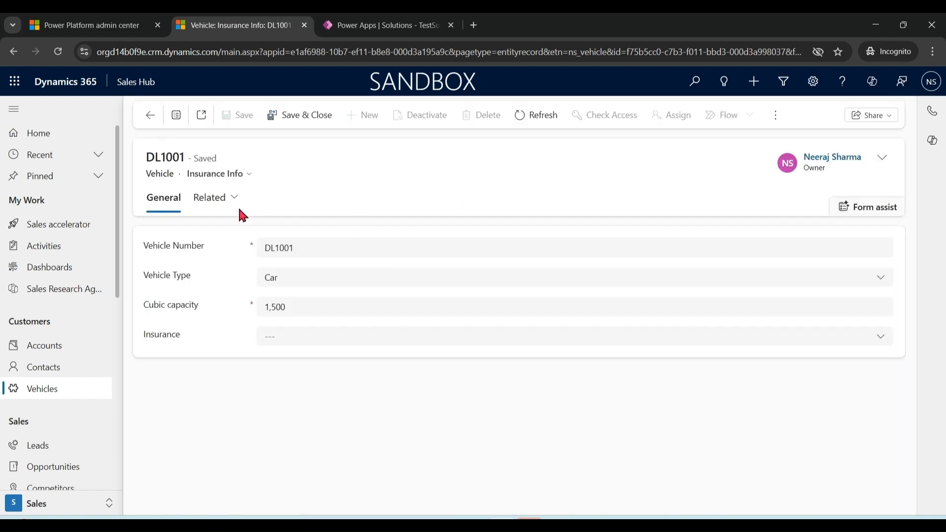
pyautogui.click(243, 176)
pyautogui.click(236, 191)
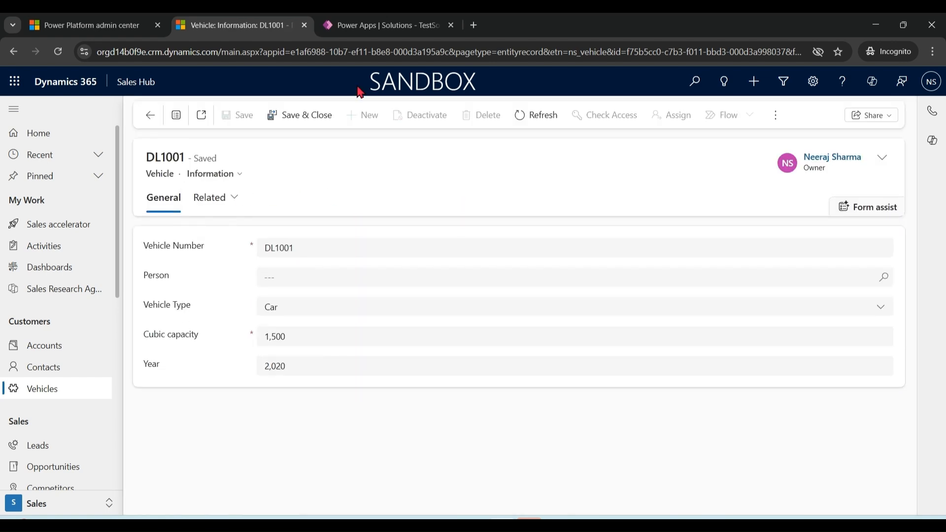
# - Open the Insurance Info form in the Power Apps form designer, view the available components, and return to the Forms list
pyautogui.click(389, 31)
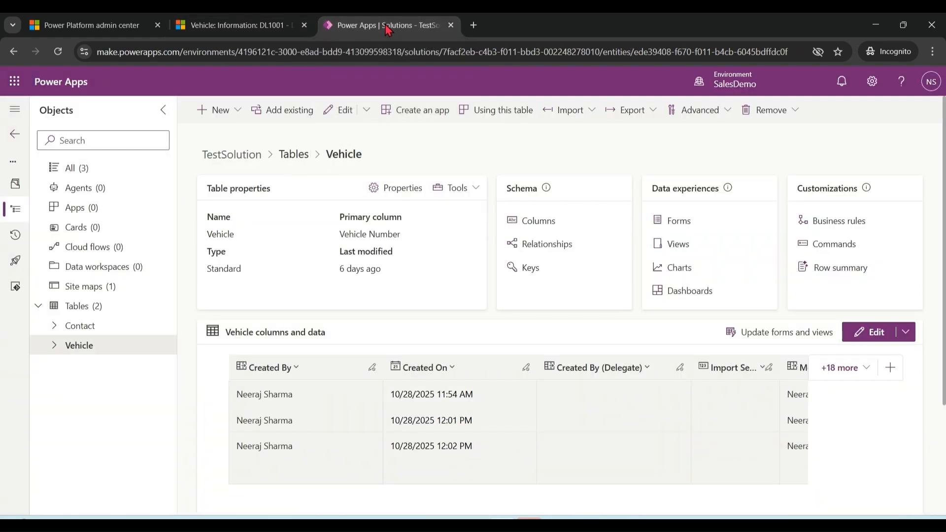
pyautogui.click(679, 221)
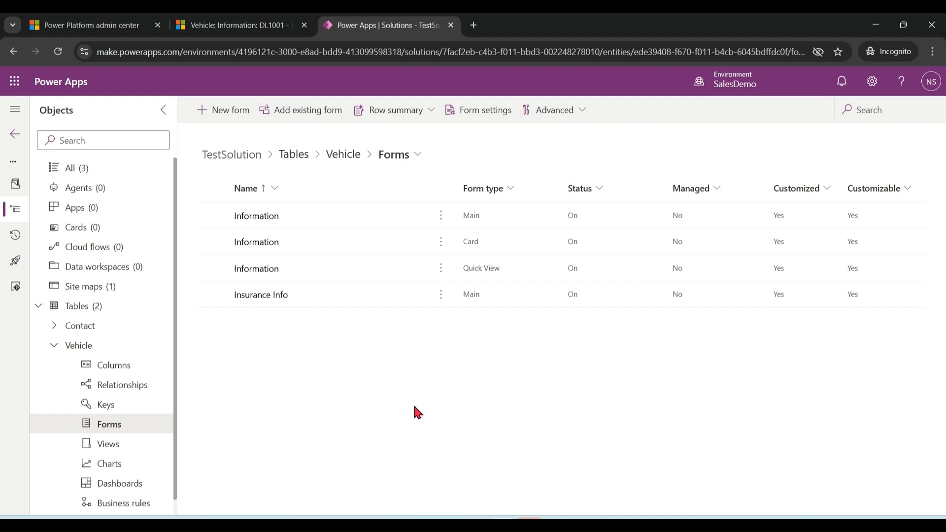
pyautogui.click(442, 298)
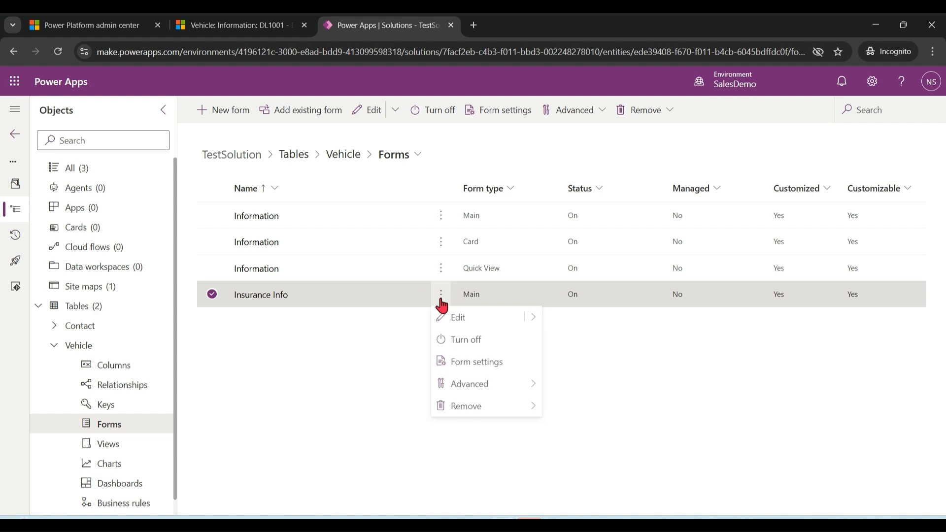
pyautogui.click(458, 319)
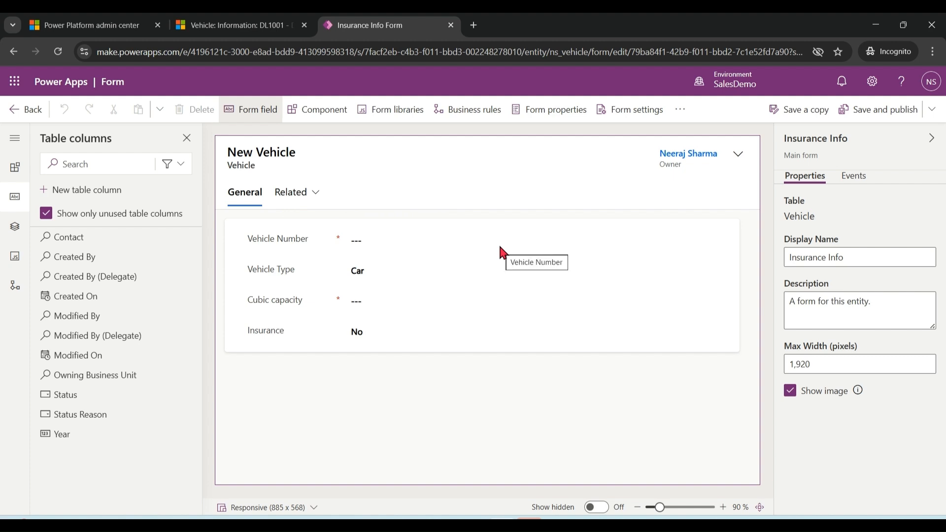
pyautogui.click(333, 118)
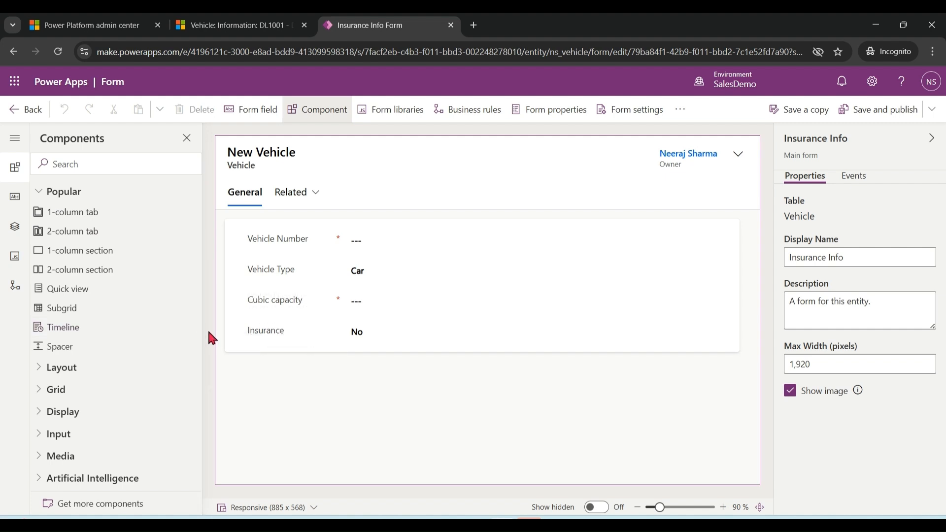
pyautogui.click(13, 116)
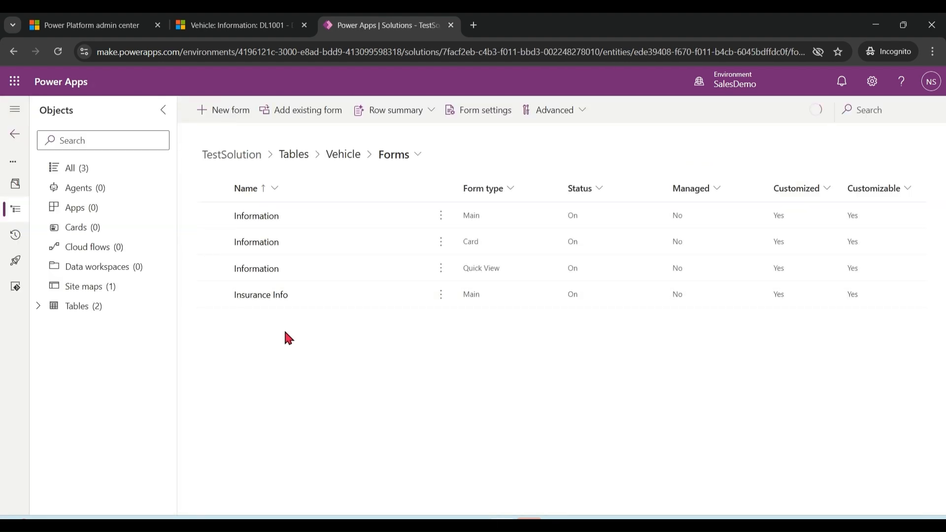
# - Create a one-to-many relationship from the Vehicle table to the Case table, keeping the default lookup column settings
pyautogui.click(344, 155)
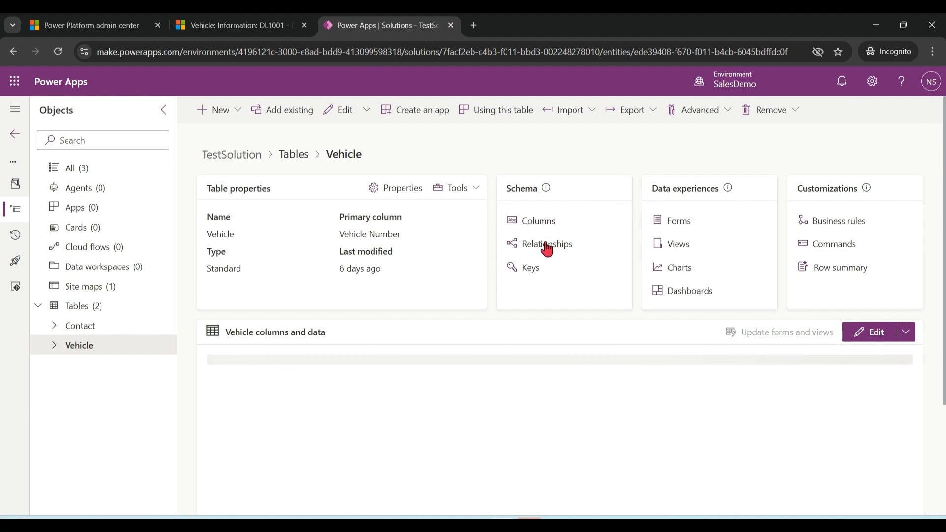
pyautogui.click(548, 244)
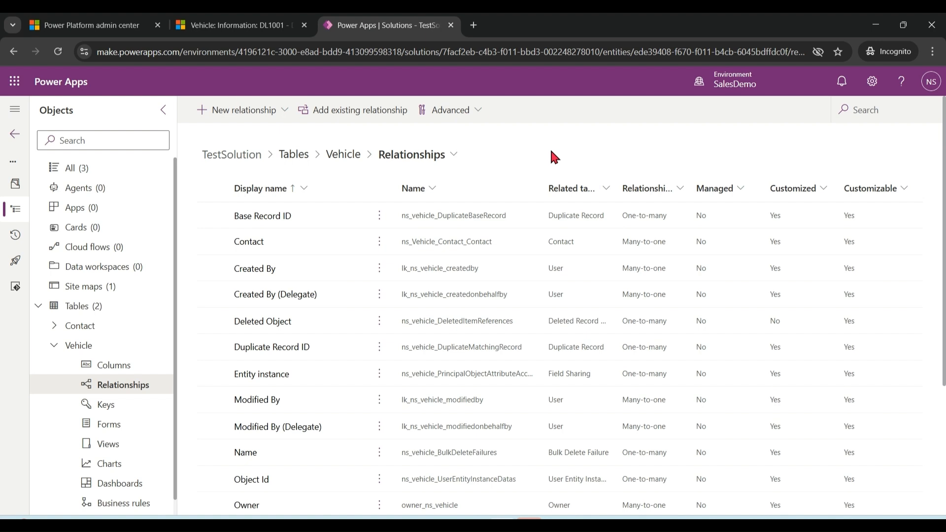
pyautogui.click(266, 120)
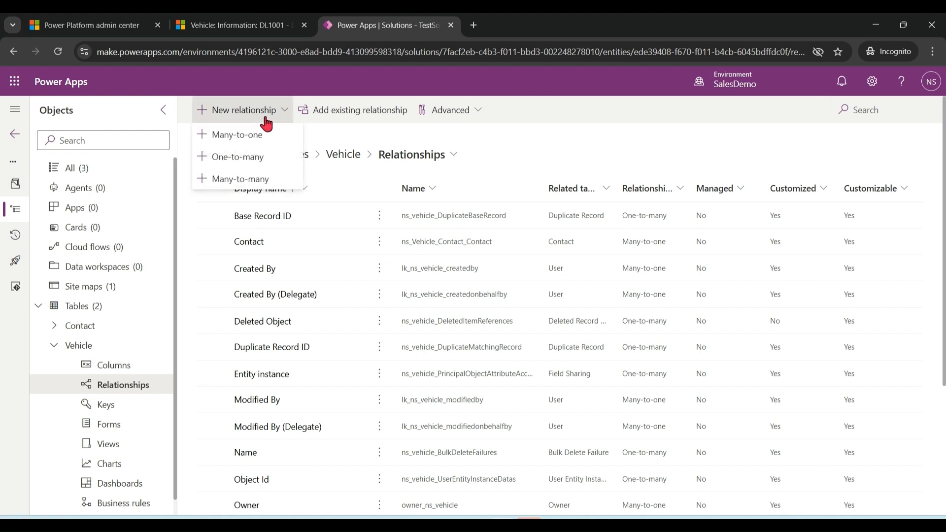
pyautogui.click(253, 158)
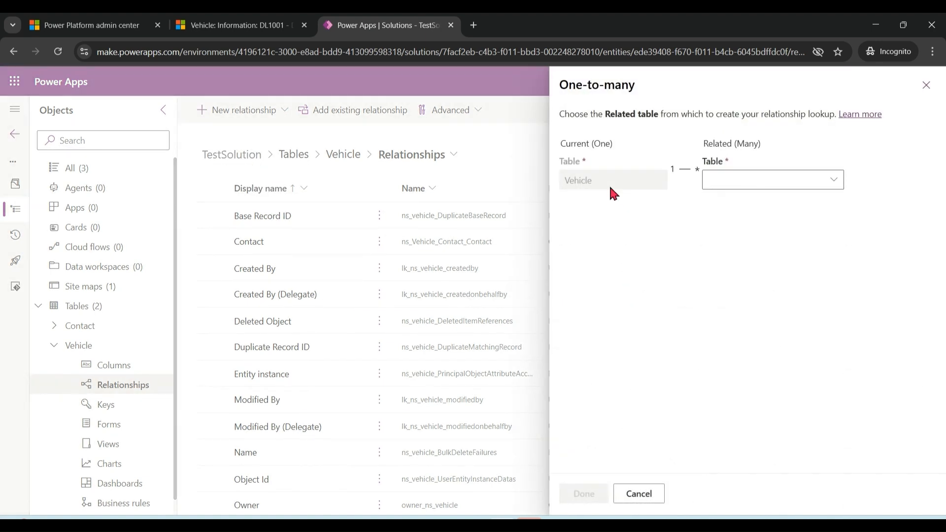
pyautogui.click(747, 181)
pyautogui.write('Cases')
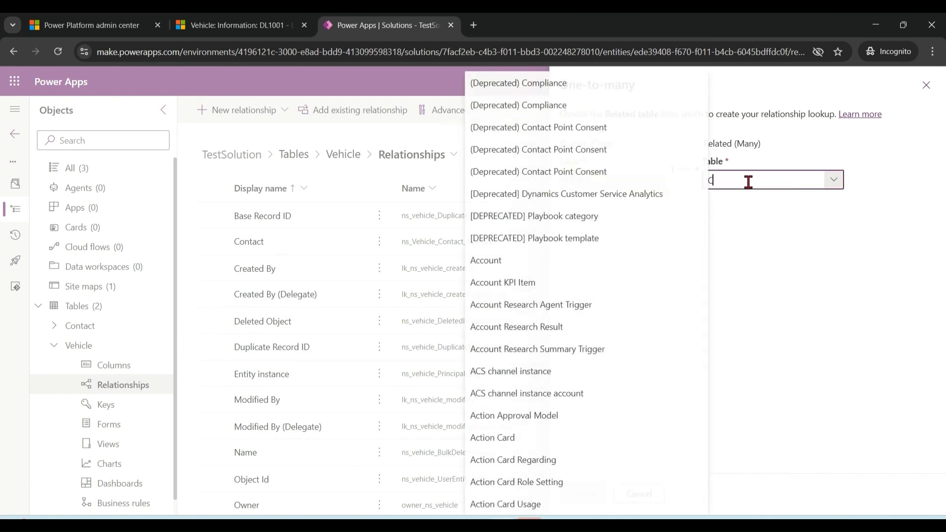
pyautogui.click(566, 180)
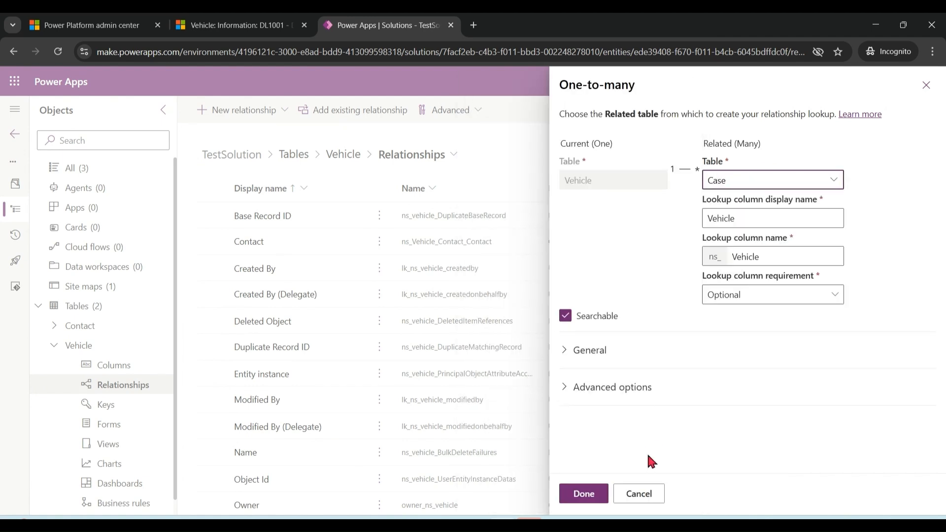
pyautogui.click(590, 498)
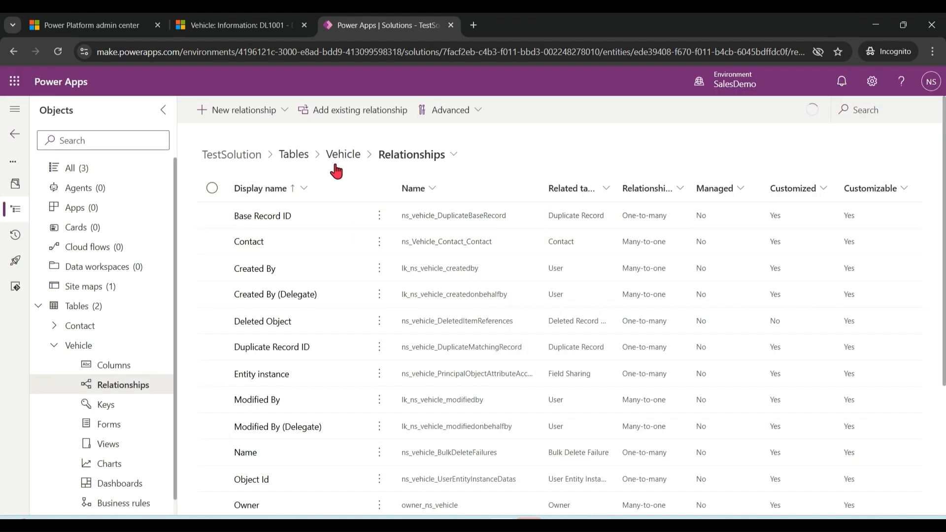
# - Return to the Vehicle table's forms and open the Insurance Info main form for editing
pyautogui.scroll(-1, 334, 162)
pyautogui.click(343, 136)
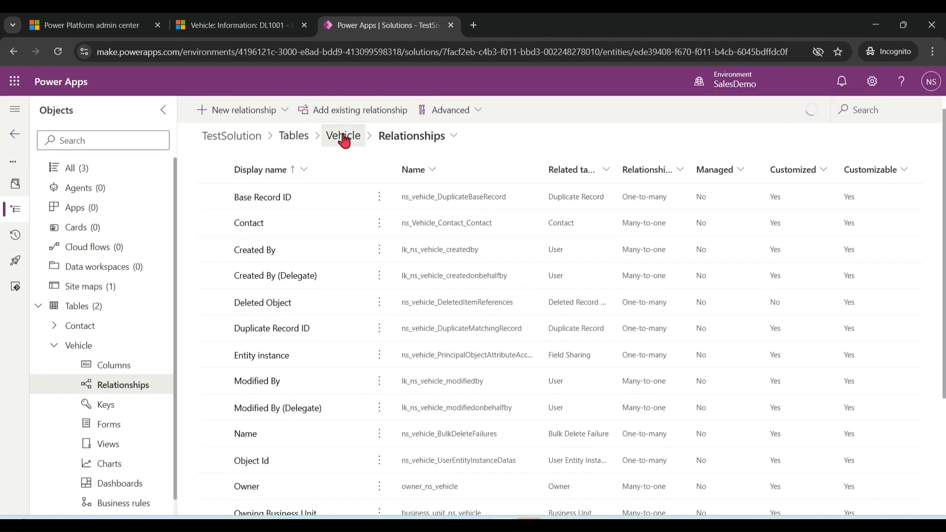
pyautogui.click(684, 225)
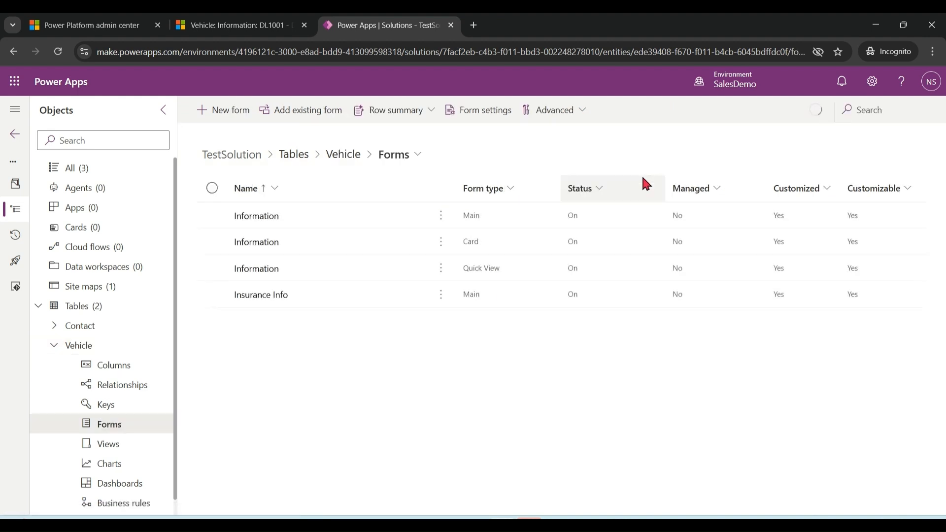
pyautogui.click(266, 295)
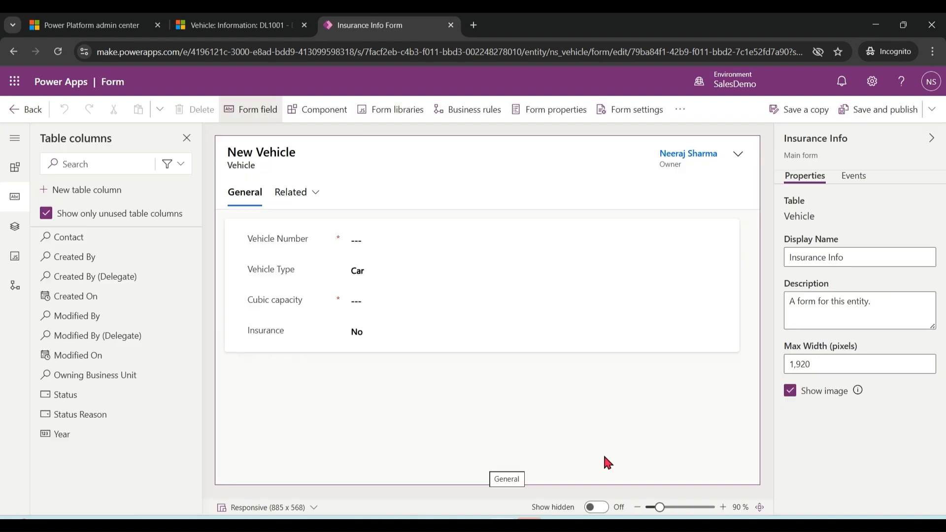
# - Add a related Cases (Vehicle) subgrid with the My Active Cases view to the Insurance Info form, publish it and return to the forms list
pyautogui.click(329, 117)
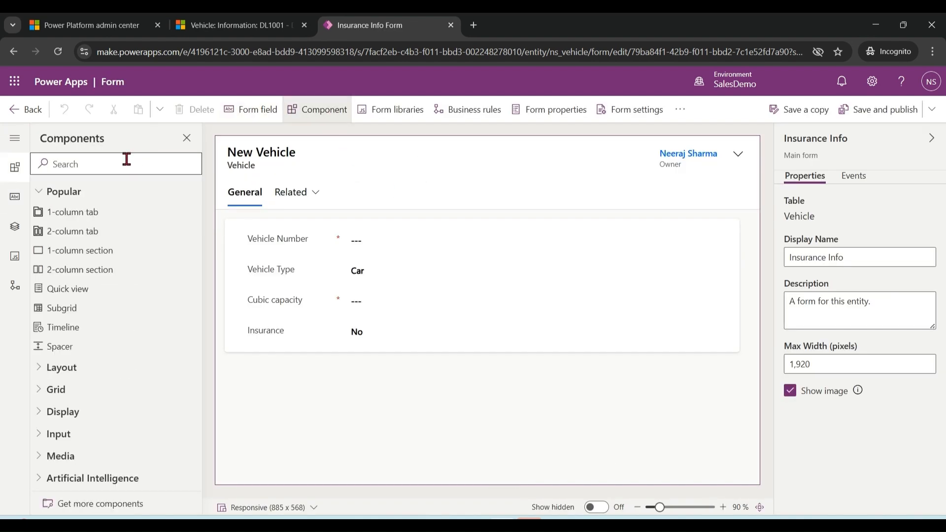
pyautogui.click(43, 393)
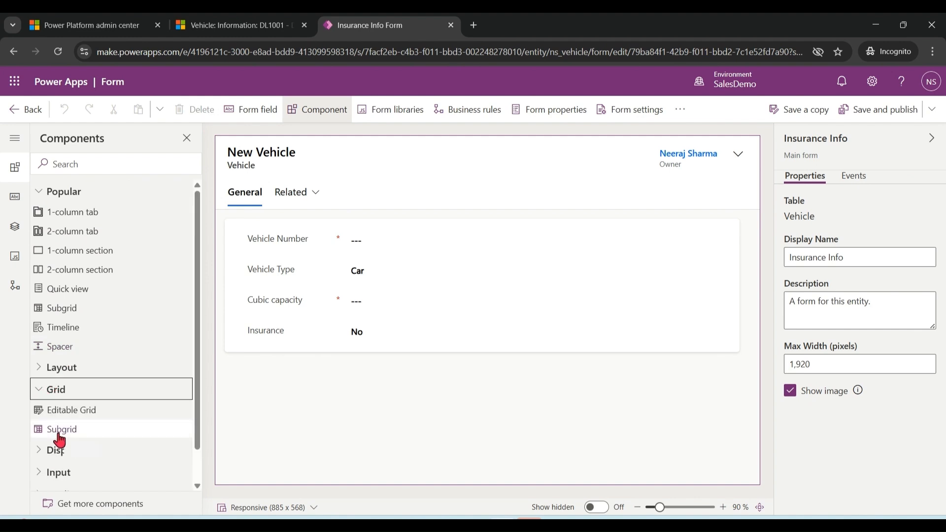
pyautogui.click(137, 435)
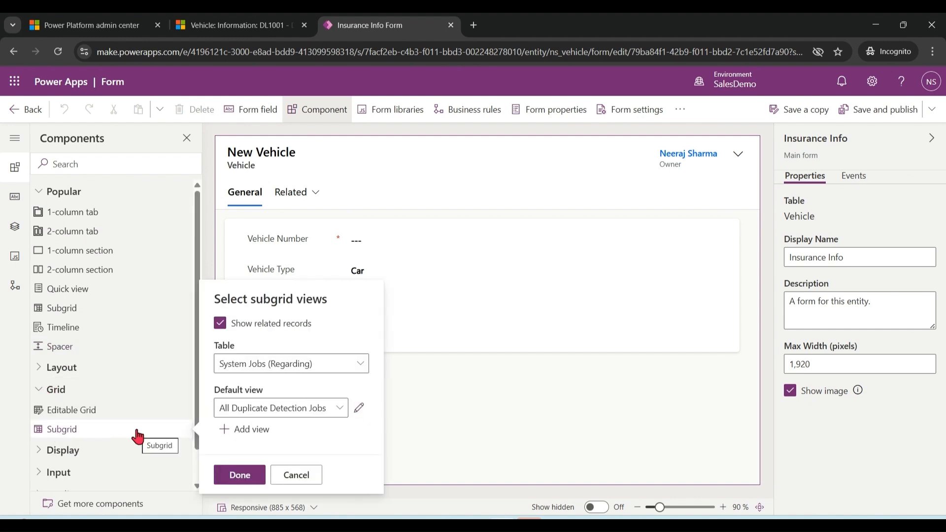
pyautogui.click(360, 365)
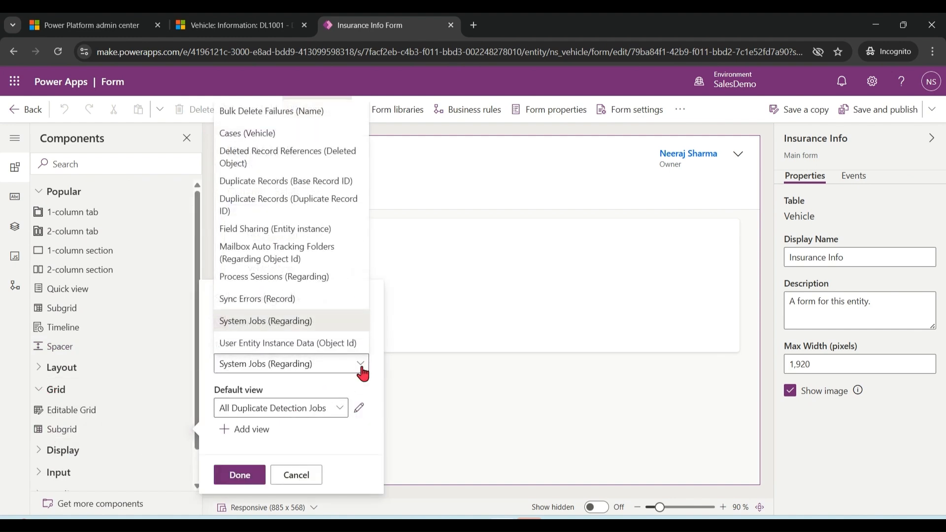
pyautogui.click(336, 136)
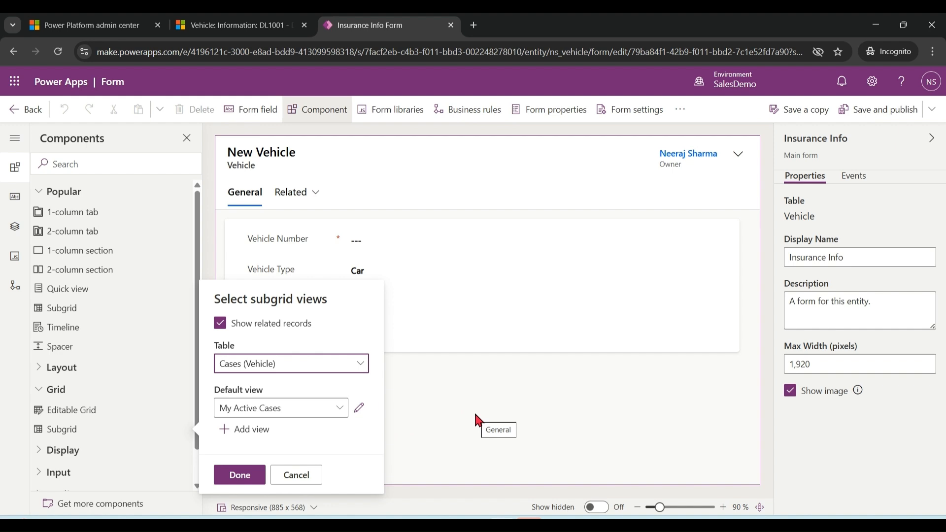
pyautogui.click(335, 409)
pyautogui.click(376, 417)
pyautogui.click(242, 475)
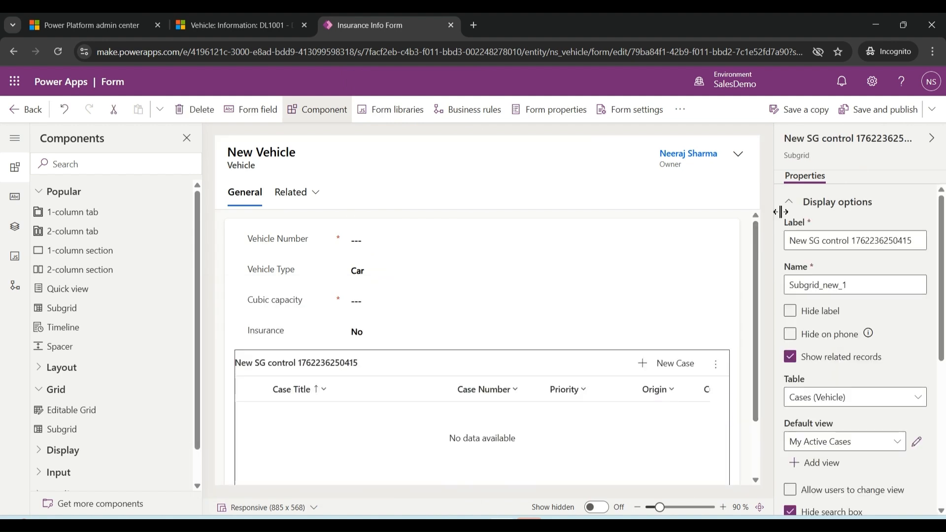
pyautogui.click(882, 119)
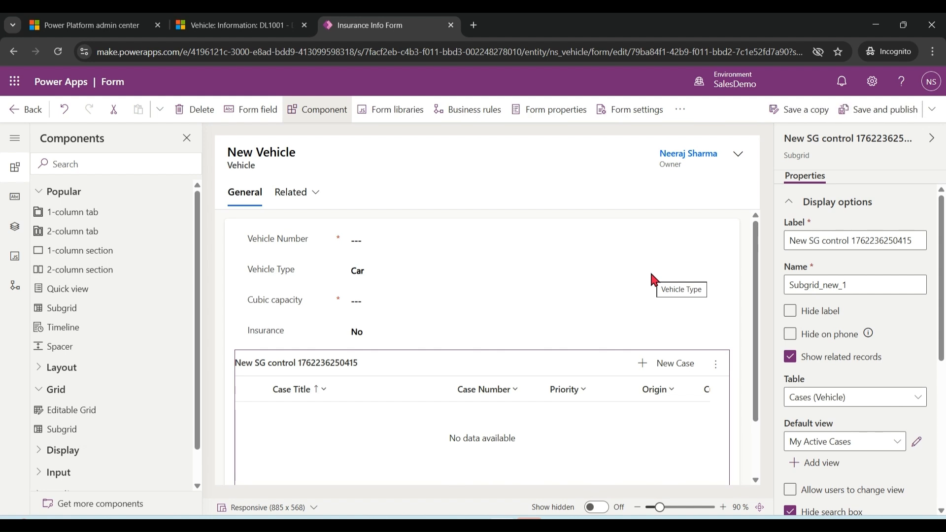
pyautogui.click(15, 116)
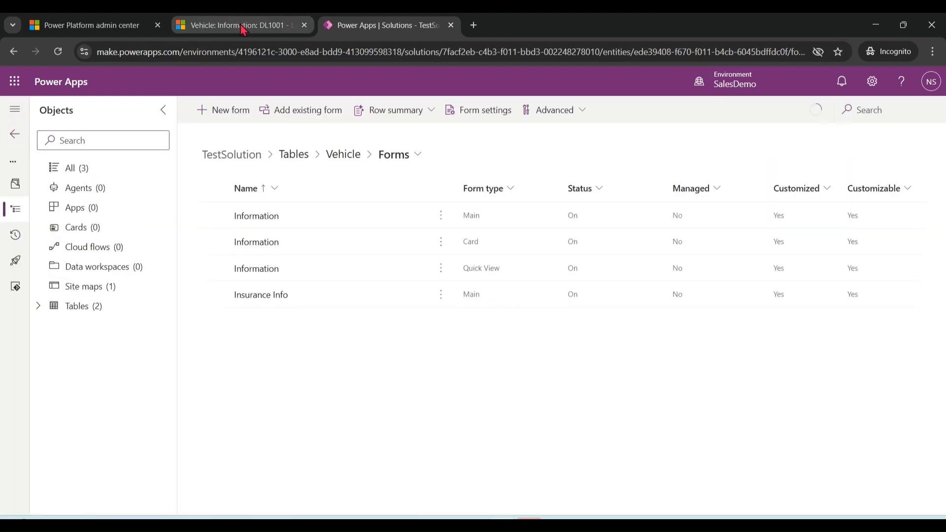
# - Switch to Sales Hub, reload vehicle DL1001 and display it with the Insurance Info form
pyautogui.click(246, 25)
pyautogui.press('F5')
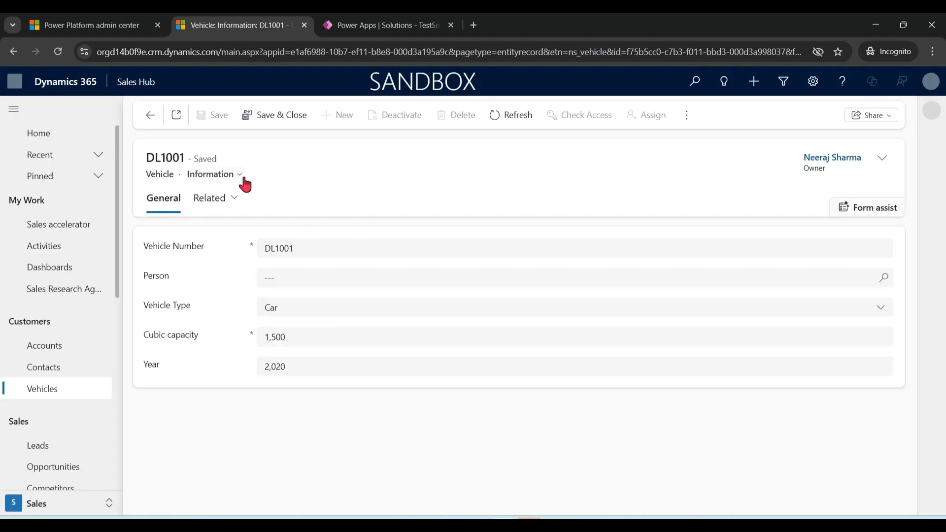
pyautogui.click(240, 177)
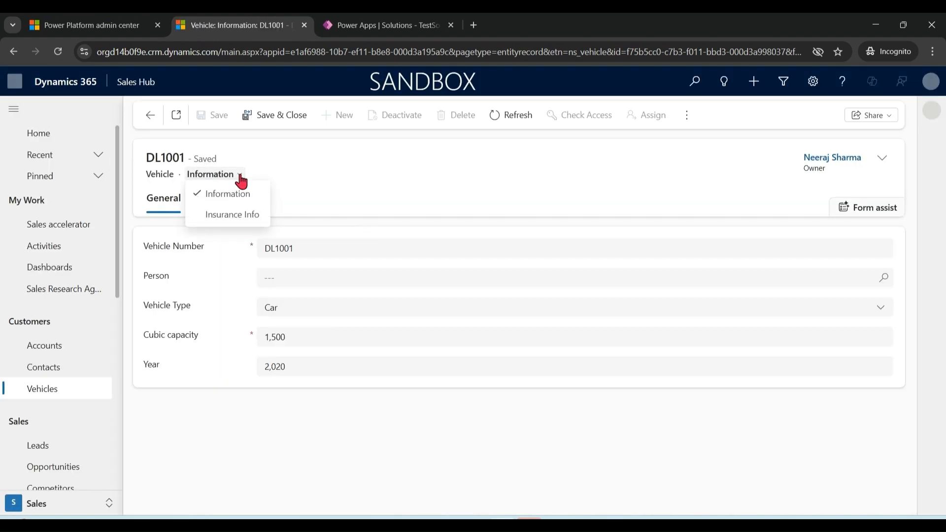
pyautogui.click(232, 214)
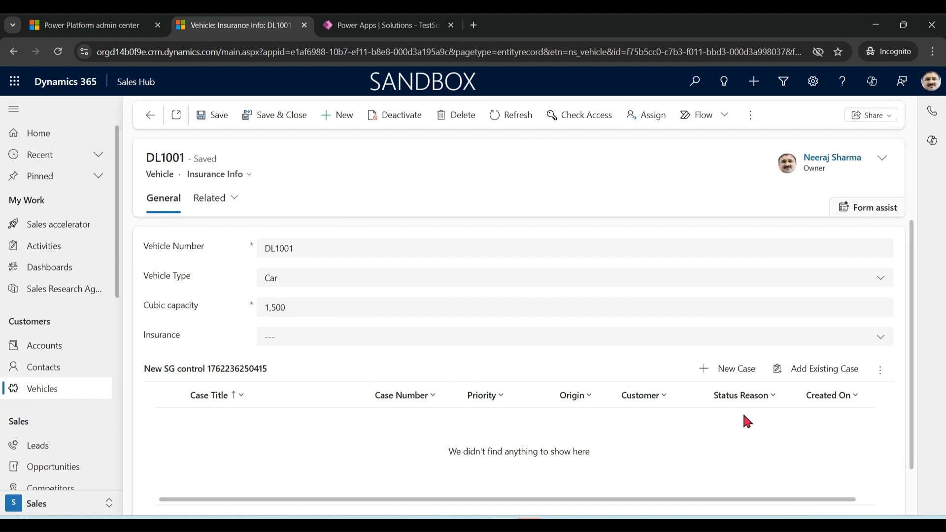
# - Create a case from the vehicle's subgrid for customer A. Datum Corporation, titled "Vehicle colour issue" with case type Problem, and save it
pyautogui.click(735, 370)
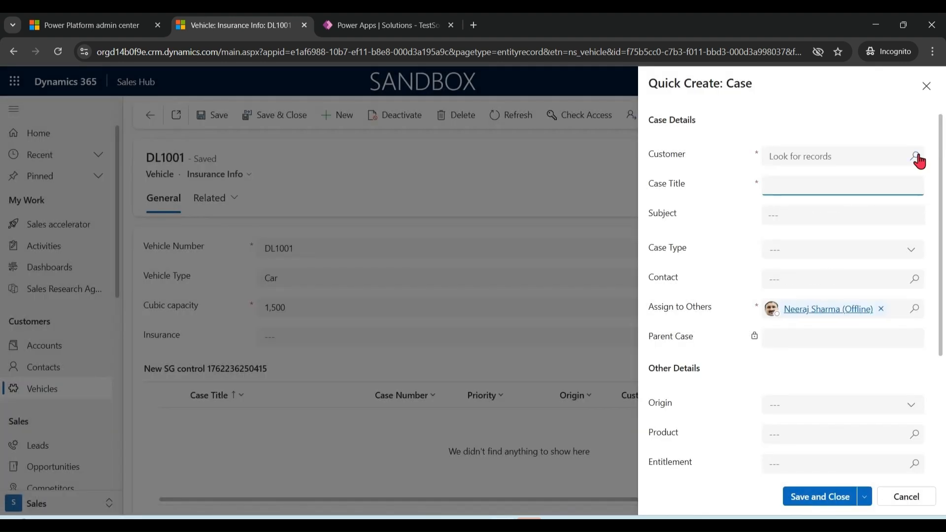
pyautogui.click(915, 156)
pyautogui.click(804, 213)
pyautogui.click(876, 190)
pyautogui.write('Vehicle colour issue')
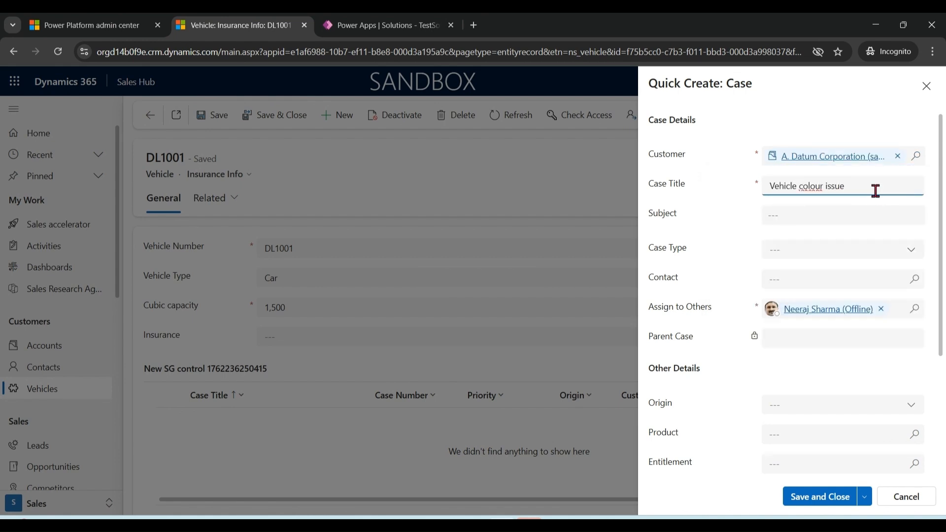
pyautogui.click(911, 250)
pyautogui.click(861, 314)
pyautogui.scroll(-4, 923, 372)
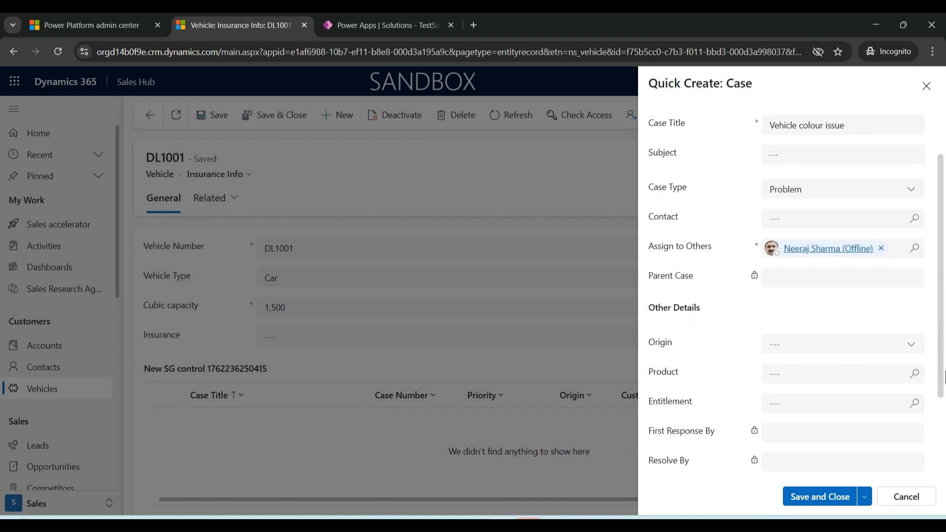
pyautogui.click(811, 499)
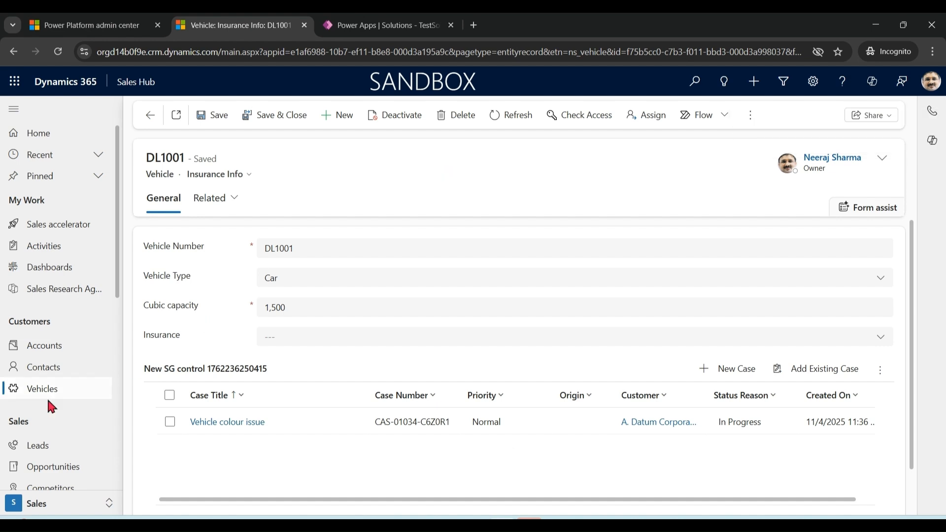
# - Reopen vehicle DL1001 from the Active Vehicles list and view the forms available for it
pyautogui.click(36, 395)
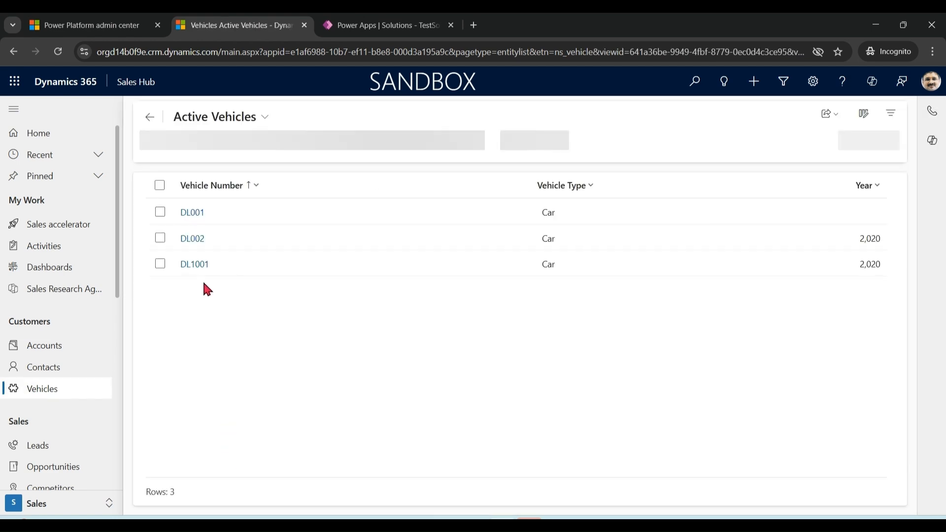
pyautogui.click(196, 266)
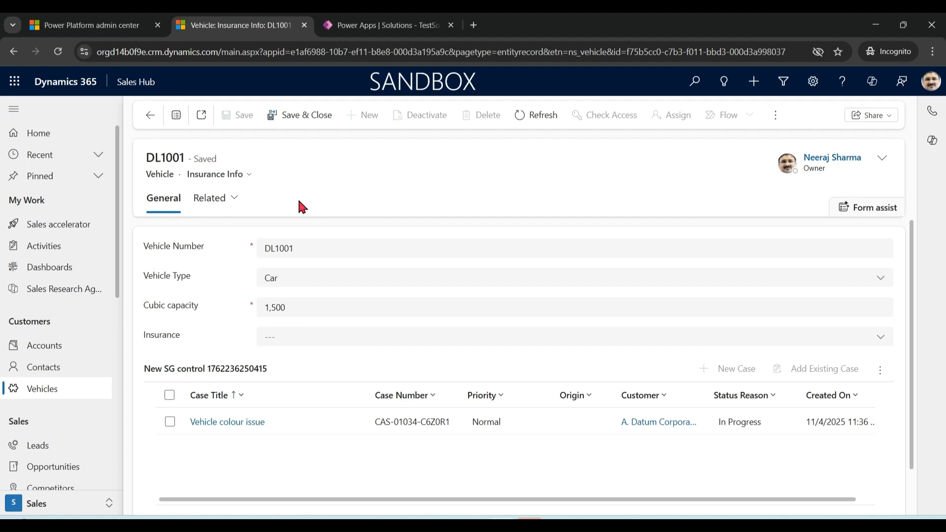
pyautogui.click(249, 175)
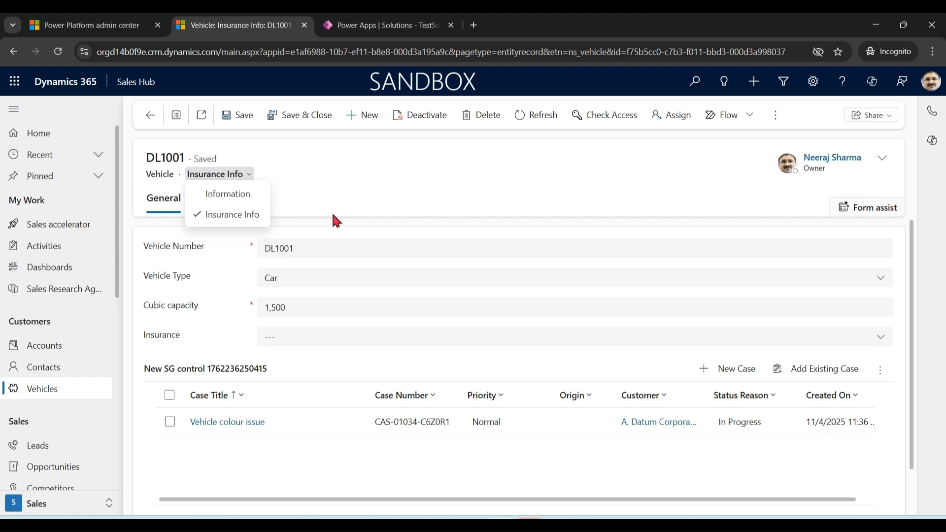
# - Switch to Power Apps, open the Insurance Info form's security role settings, try the Everyone option and select Specific security roles
pyautogui.click(383, 30)
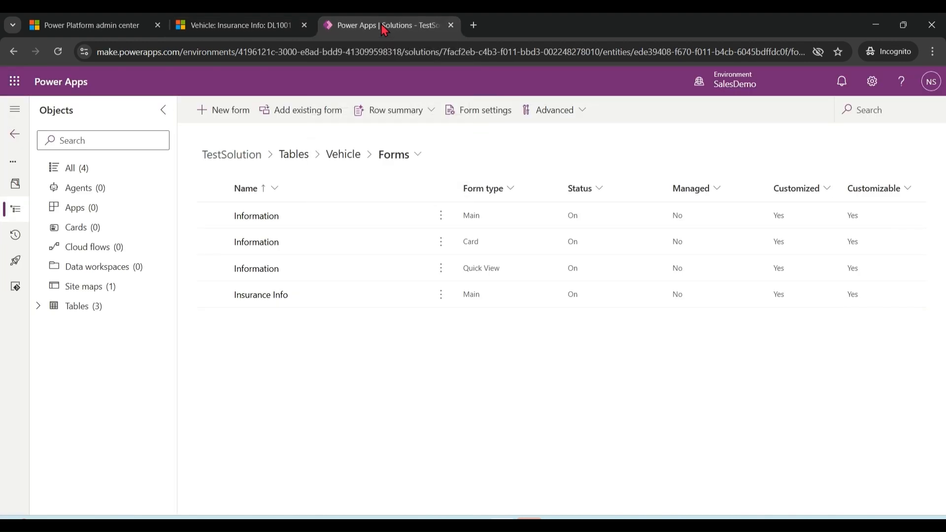
pyautogui.click(259, 296)
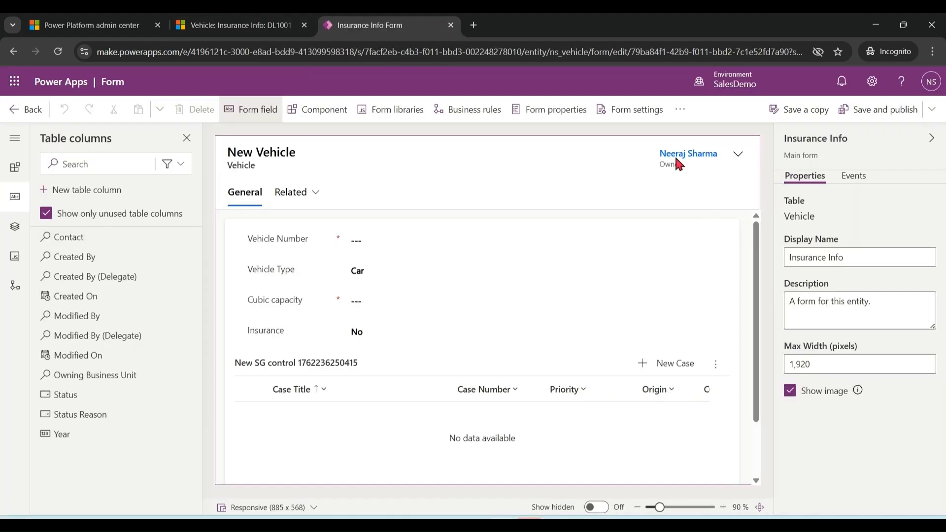
pyautogui.click(648, 113)
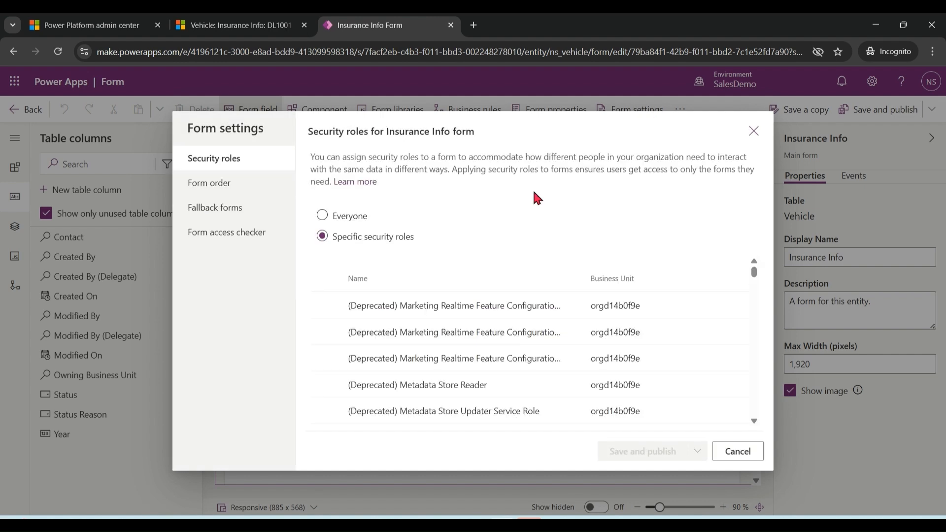
pyautogui.click(322, 216)
pyautogui.click(322, 236)
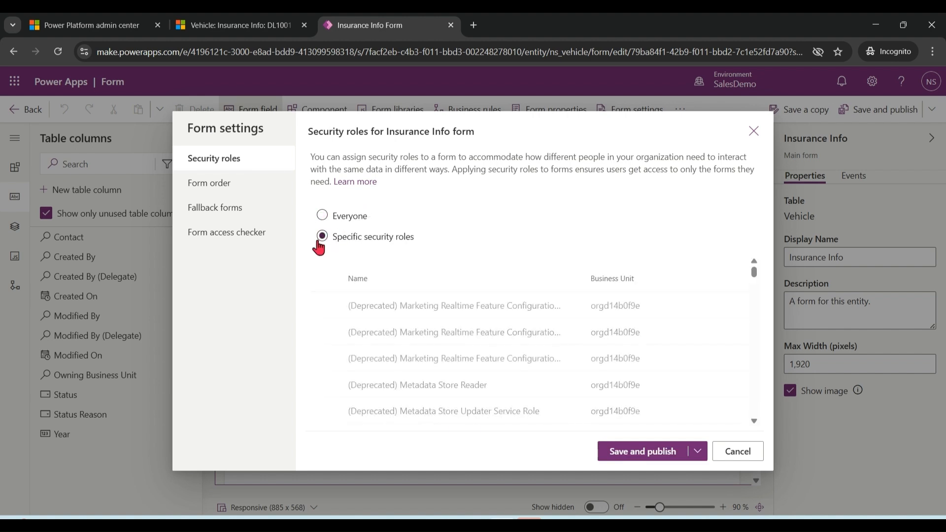
# - Move the Insurance Info form above Information in the Vehicle table's main form order, check the fallback forms, and save and publish
pyautogui.moveTo(754, 271)
pyautogui.mouseDown()
pyautogui.moveTo(753, 332)
pyautogui.moveTo(756, 253)
pyautogui.mouseUp()
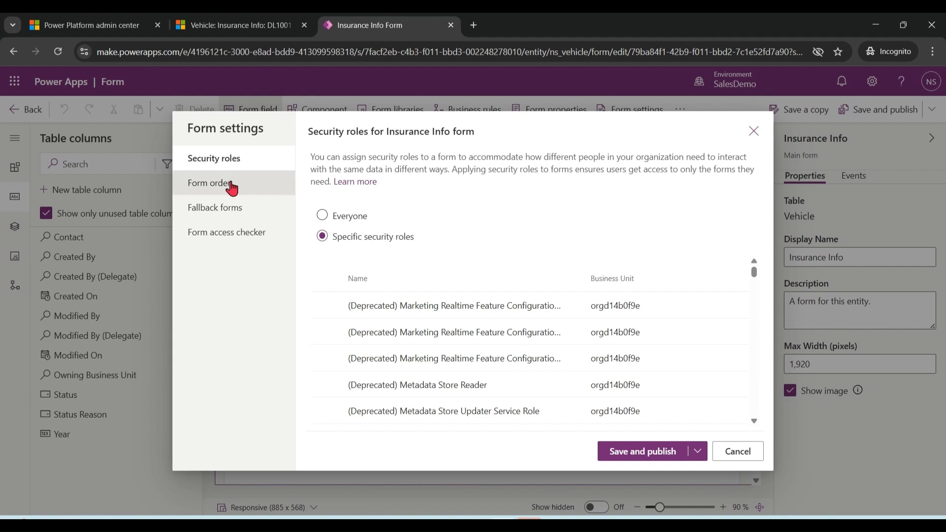
pyautogui.click(211, 183)
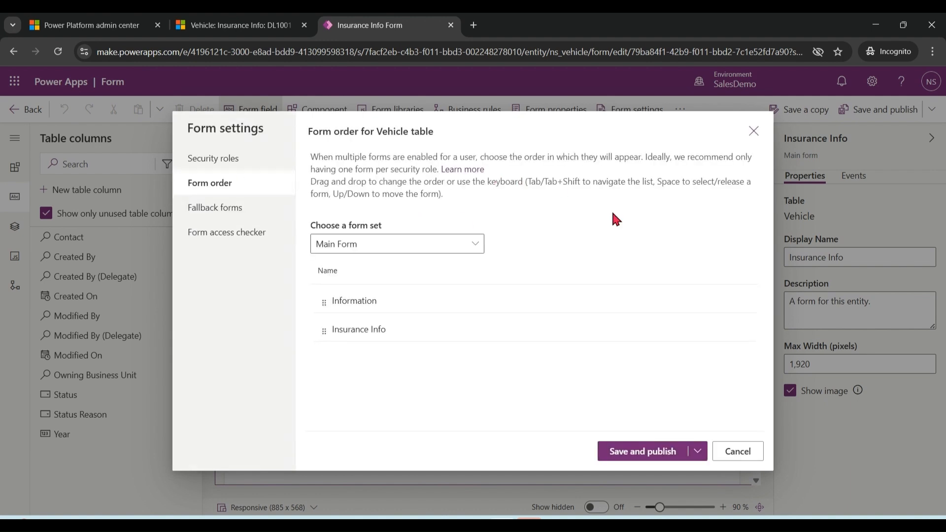
pyautogui.moveTo(463, 332); pyautogui.dragTo(465, 306)
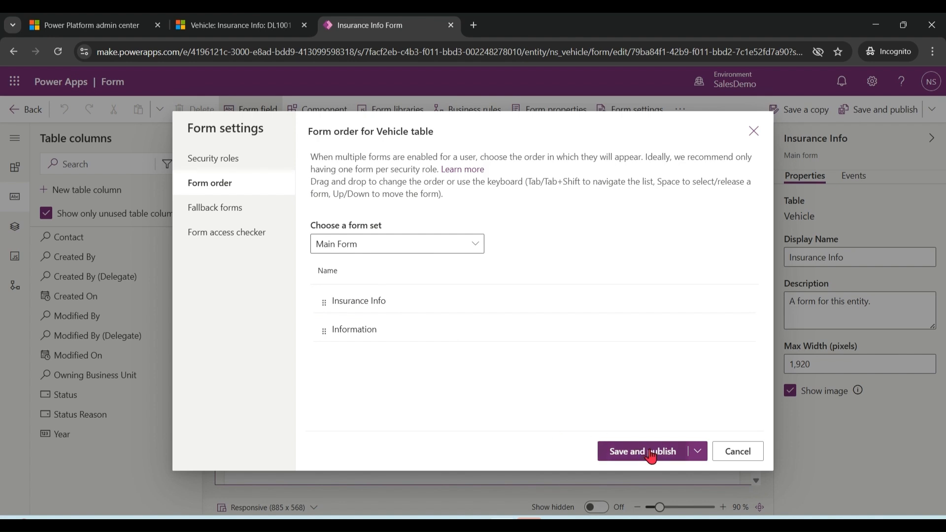
pyautogui.click(220, 212)
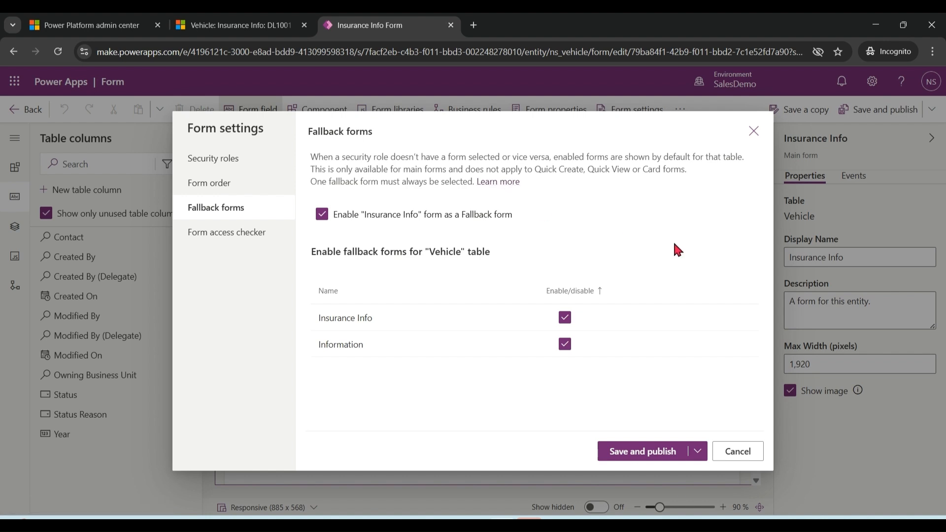
pyautogui.click(643, 452)
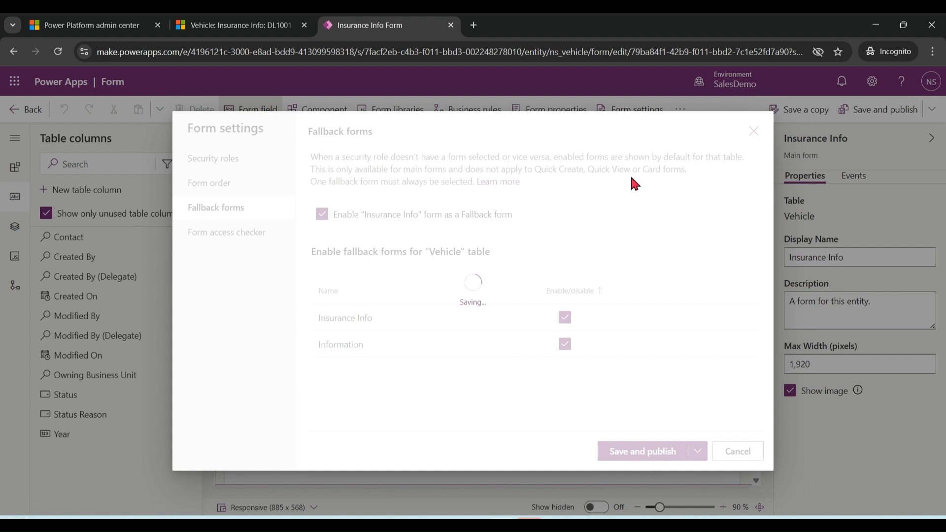
# - Switch to Dynamics 365 Sales Hub, reload the Active Vehicles list and check which form vehicle DL001 opens with by default
pyautogui.click(236, 24)
pyautogui.click(42, 389)
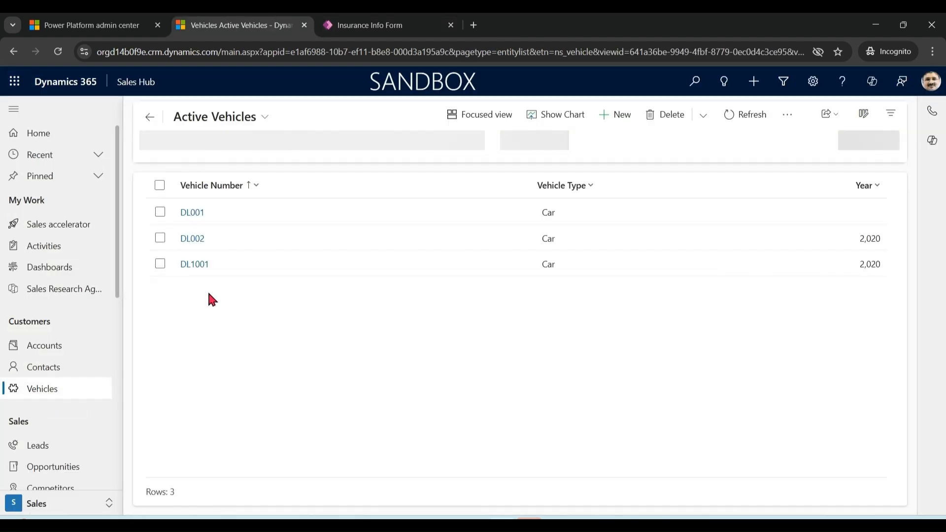
pyautogui.press('F5')
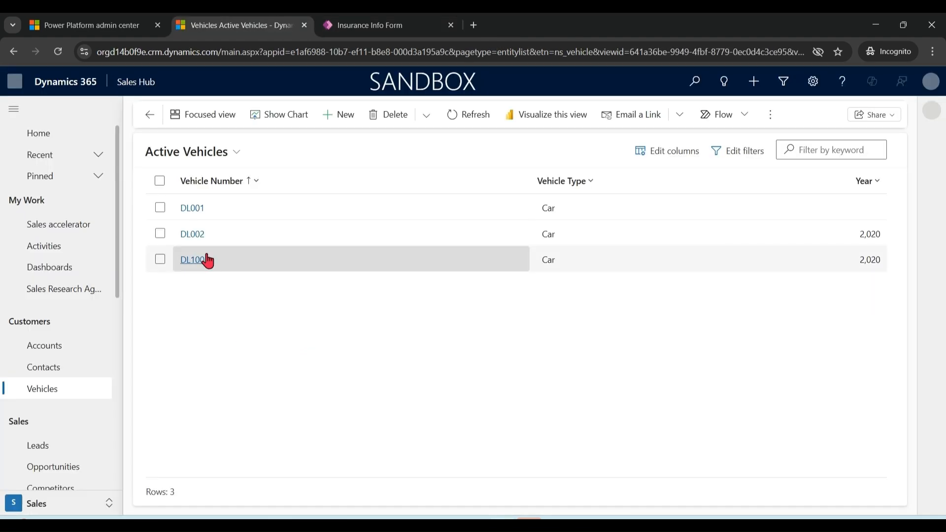
pyautogui.click(205, 260)
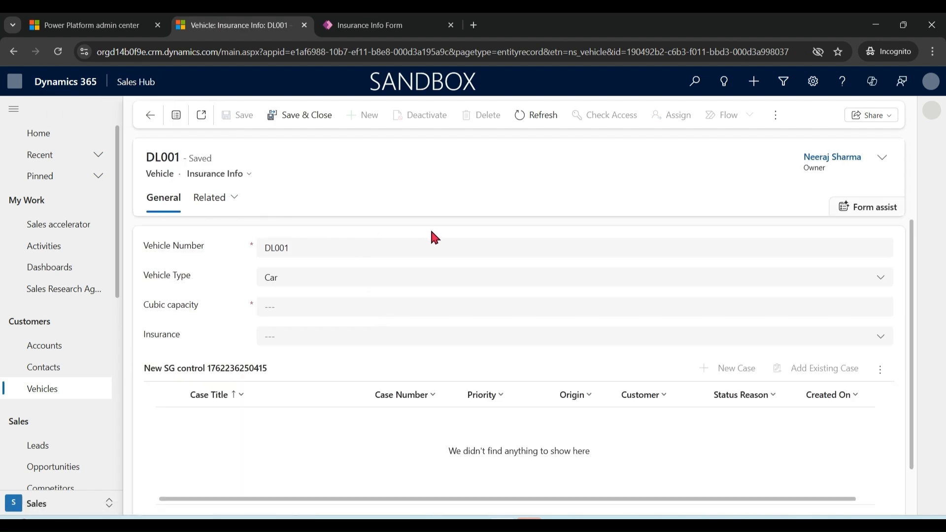
pyautogui.click(249, 176)
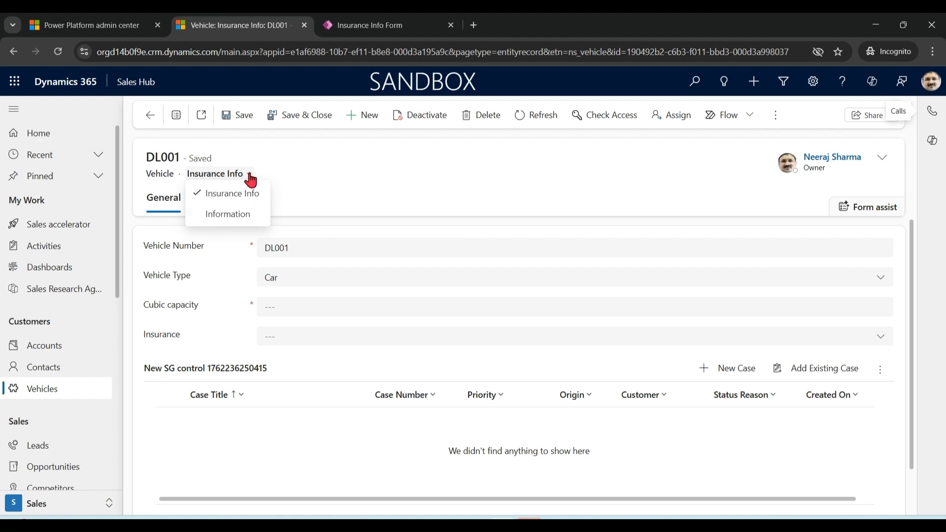
pyautogui.click(367, 222)
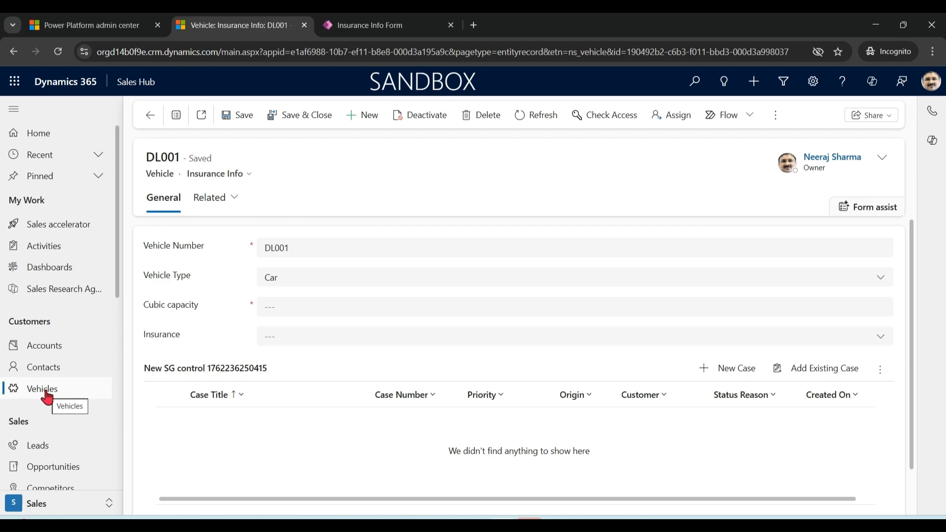
pyautogui.click(47, 393)
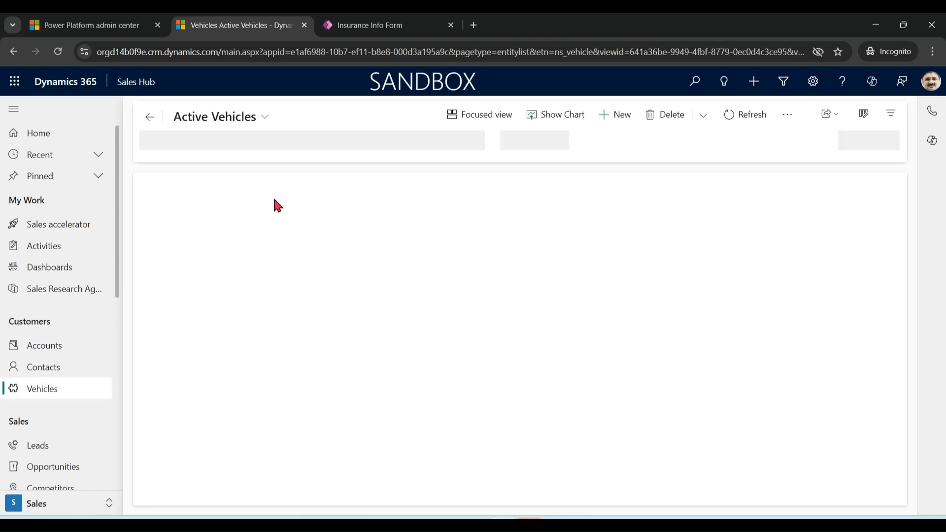
# - Switch to Power Apps and check which form types are available for a new Vehicle form
pyautogui.click(379, 25)
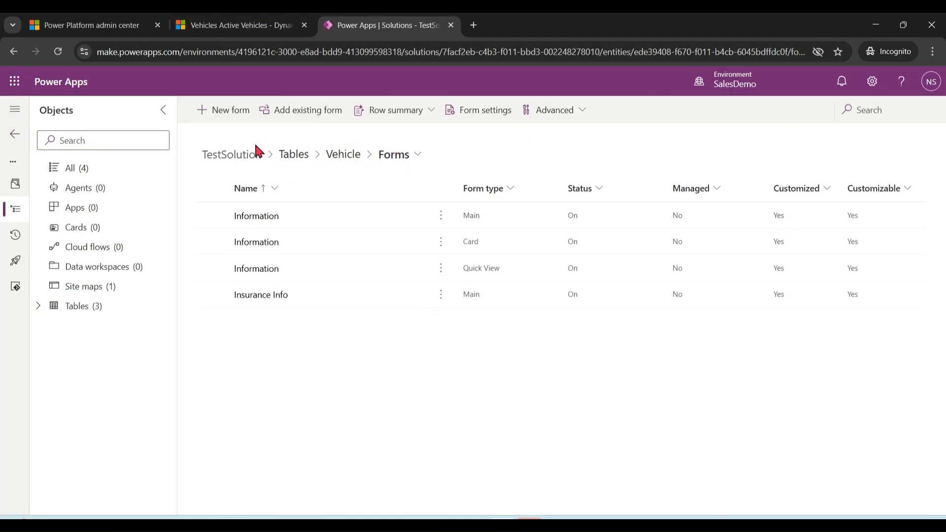
pyautogui.click(238, 113)
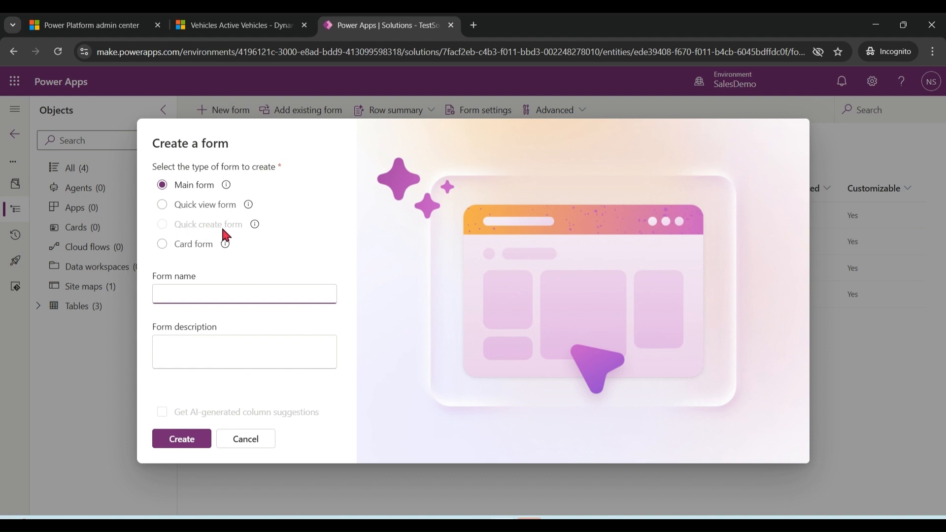
pyautogui.click(254, 441)
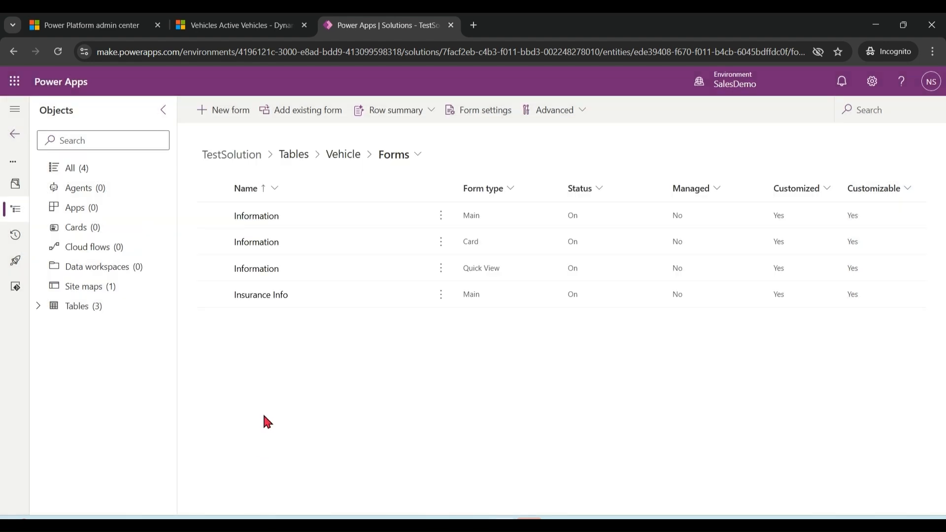
# - Enable the option to leverage the quick-create form in the Vehicle table's advanced properties and save the table
pyautogui.click(345, 157)
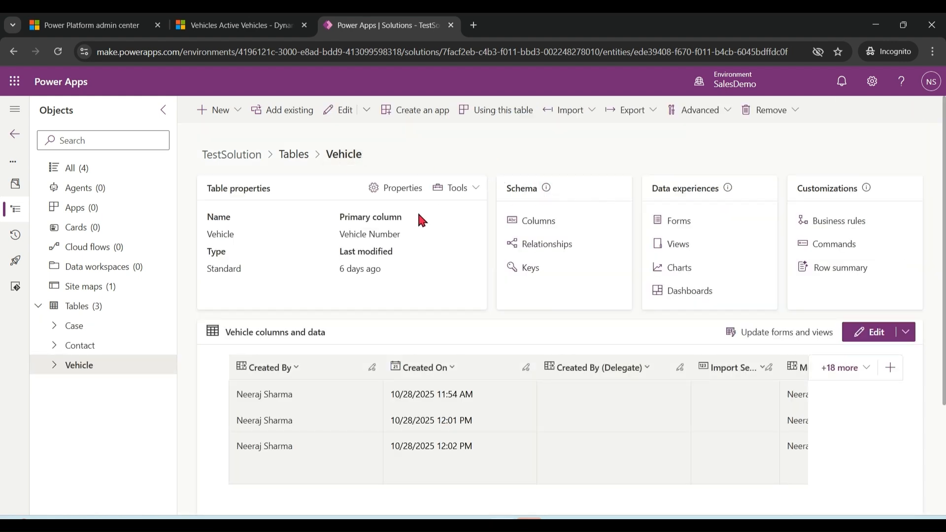
pyautogui.click(415, 195)
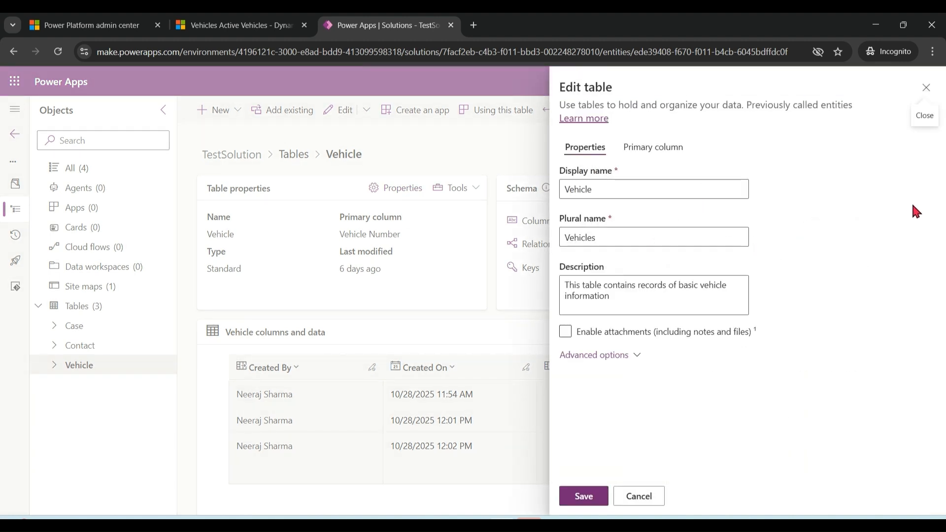
pyautogui.click(622, 358)
pyautogui.moveTo(942, 228); pyautogui.dragTo(943, 431)
pyautogui.click(753, 243)
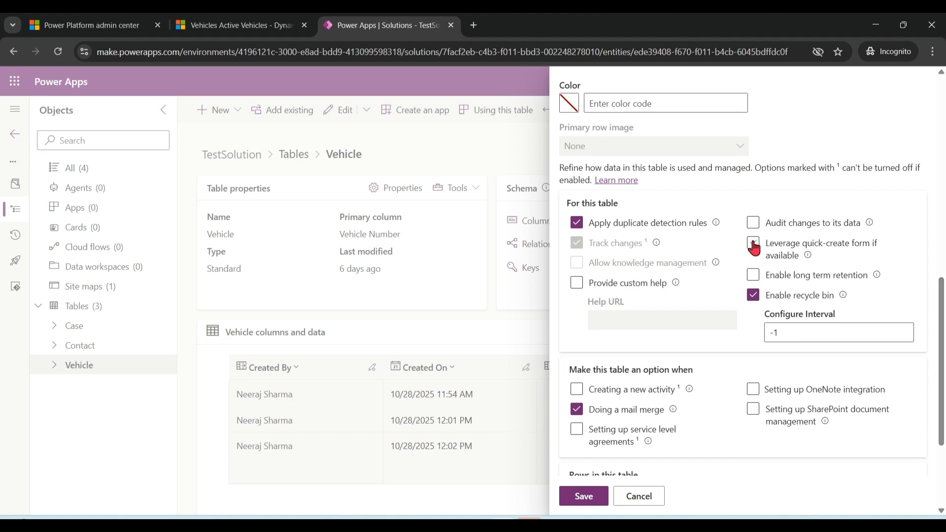
pyautogui.click(591, 502)
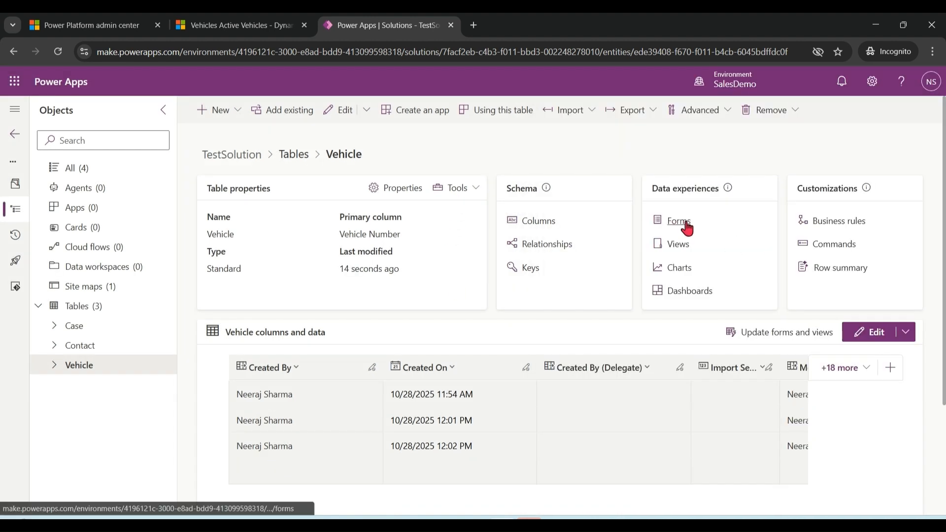
# - Create a quick create form named "Vehicle Quick Create" for the Vehicle table
pyautogui.click(678, 221)
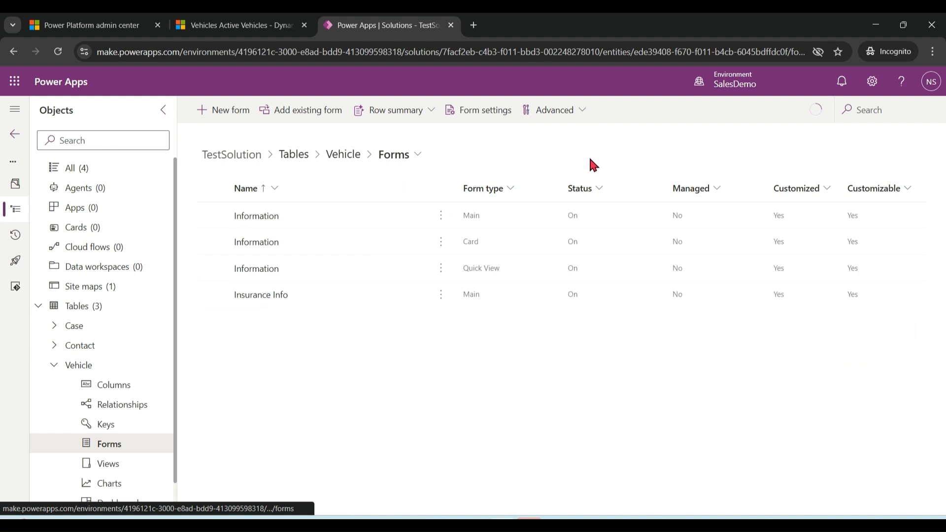
pyautogui.click(232, 111)
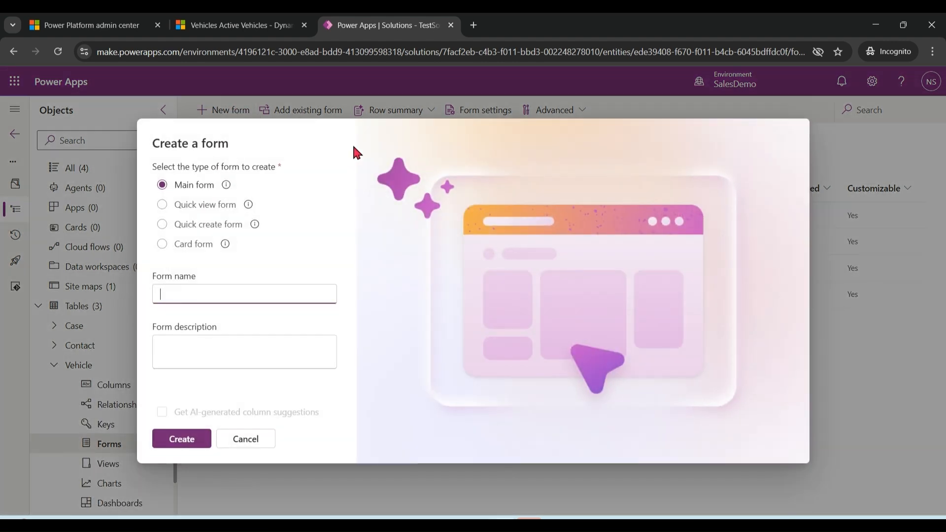
pyautogui.click(198, 231)
pyautogui.click(210, 294)
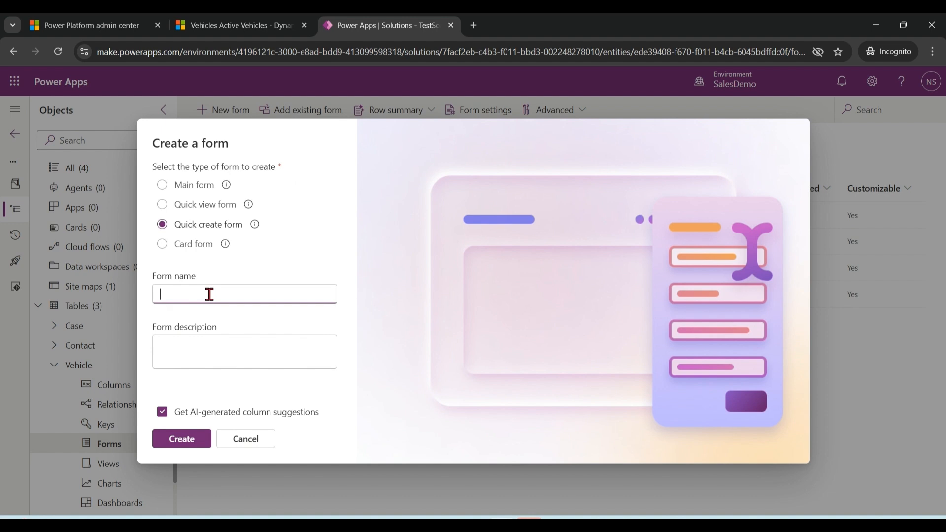
pyautogui.write('Vehicle Quick Create')
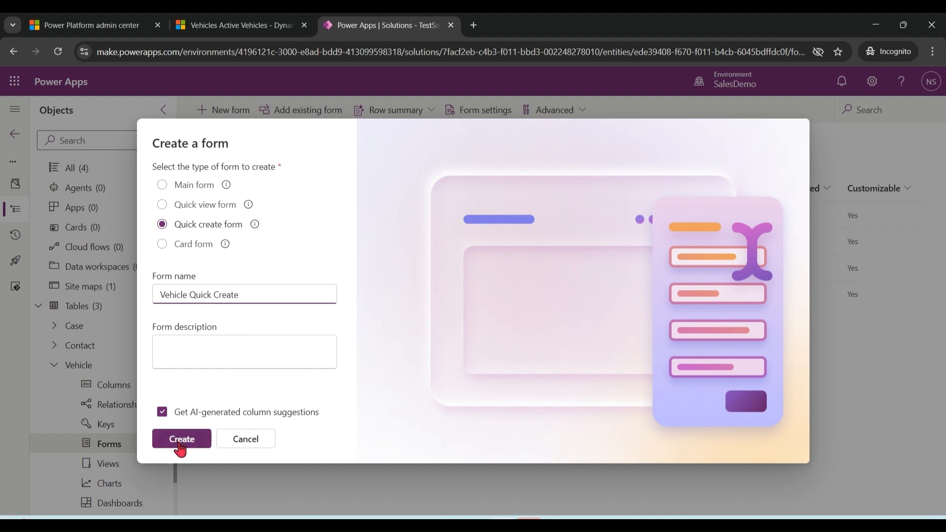
pyautogui.click(182, 439)
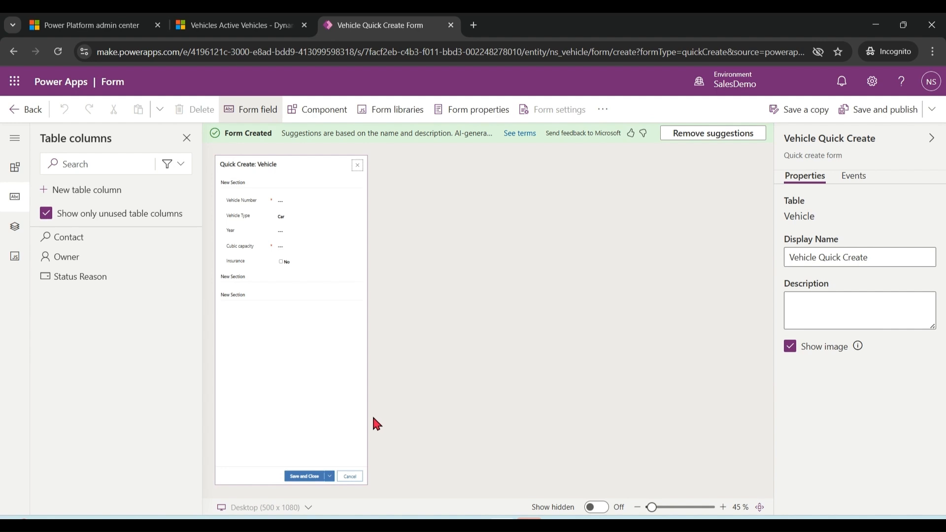
# - Remove the Year, Vehicle Type and Insurance fields from the quick create form, and save and publish it
pyautogui.click(279, 297)
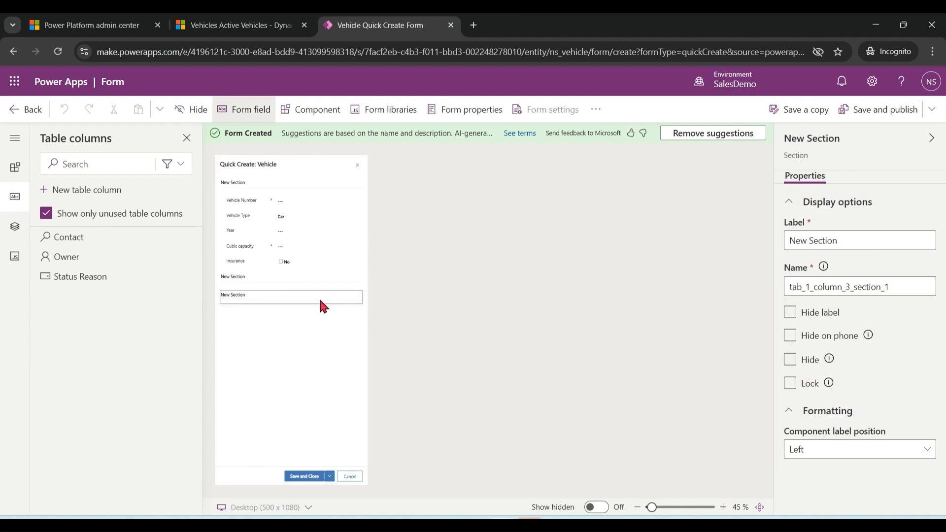
pyautogui.click(238, 226)
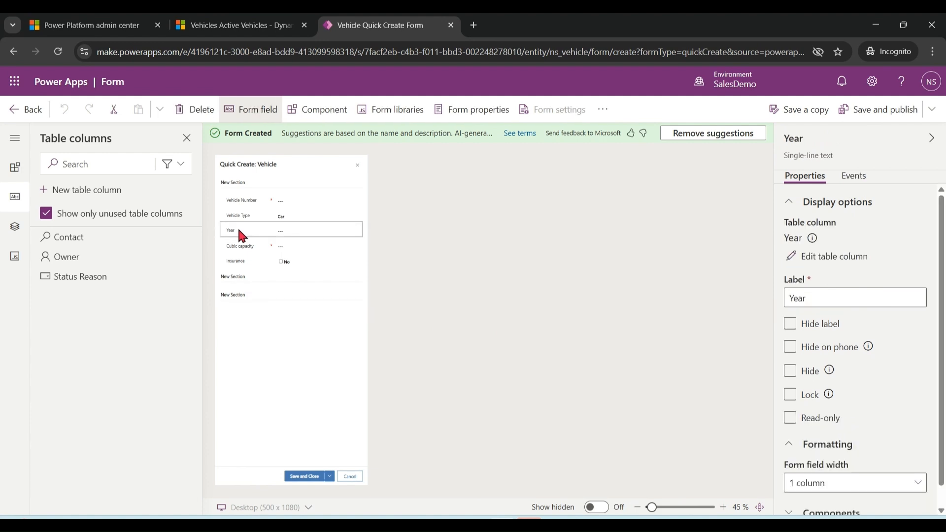
pyautogui.press('Delete')
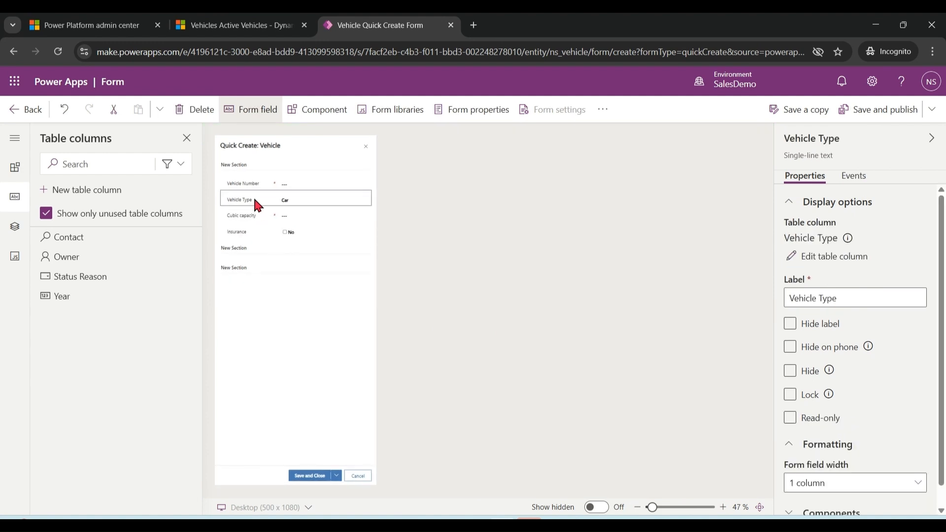
pyautogui.press('Delete')
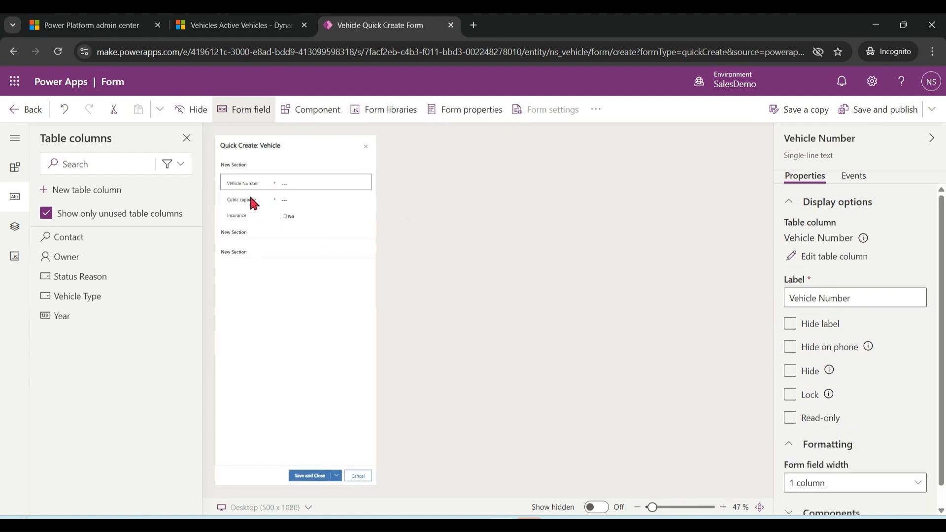
pyautogui.click(244, 215)
pyautogui.press('Delete')
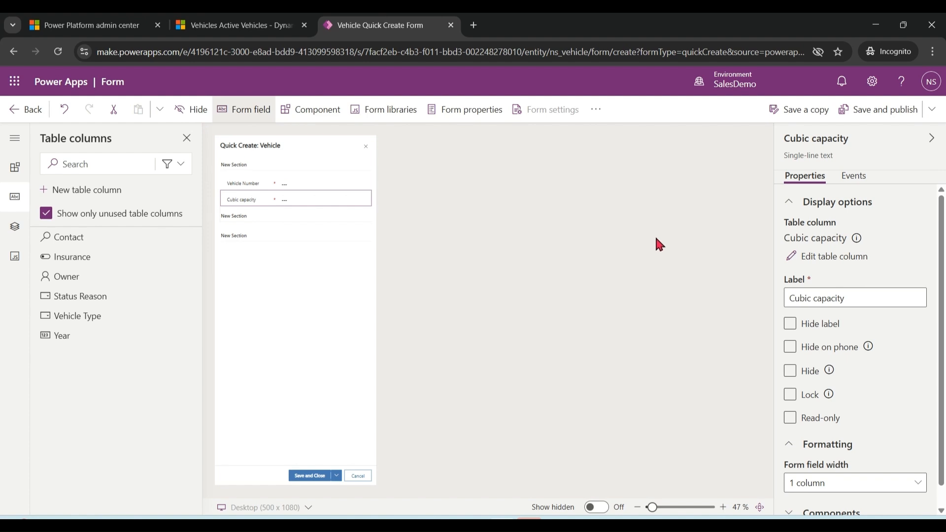
pyautogui.click(884, 112)
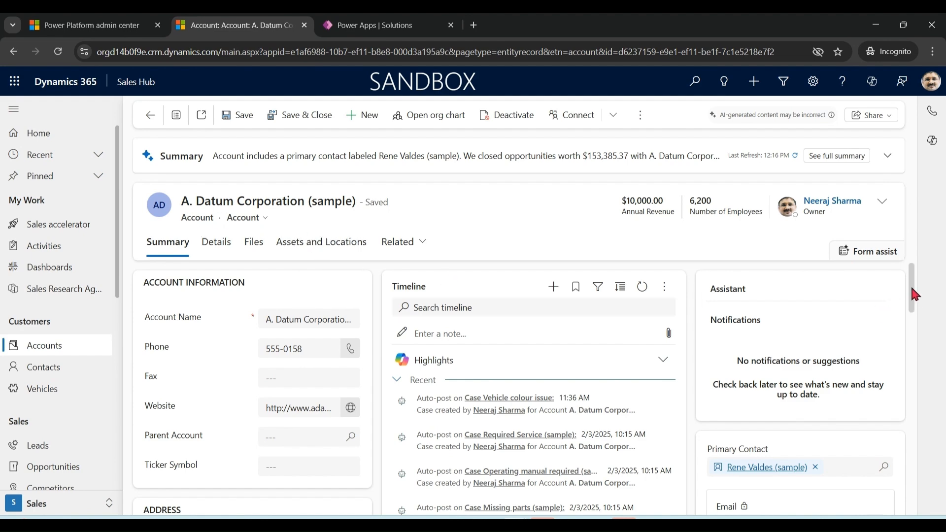
# - Review the account's primary contact details, and switch to Power Apps to open the Vehicle table's forms in TestSolution
pyautogui.scroll(-2, 909, 296)
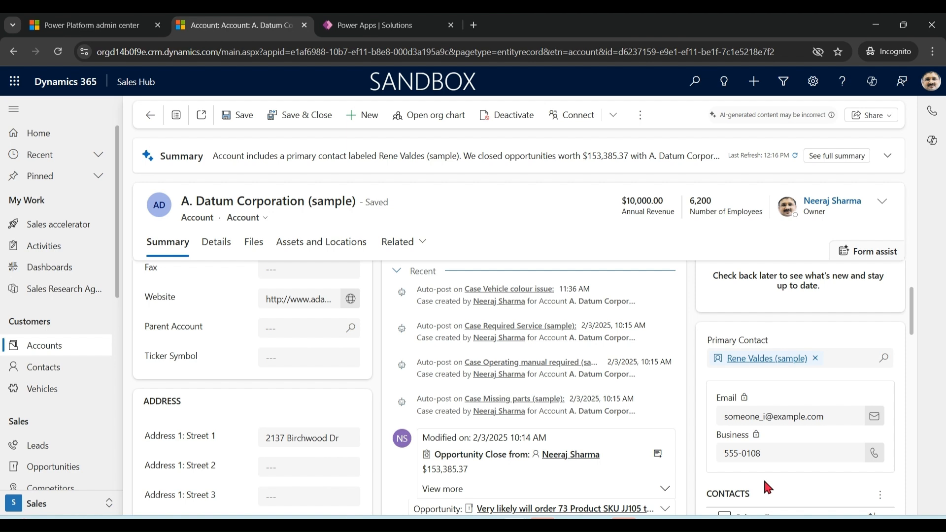
pyautogui.click(375, 25)
pyautogui.click(226, 389)
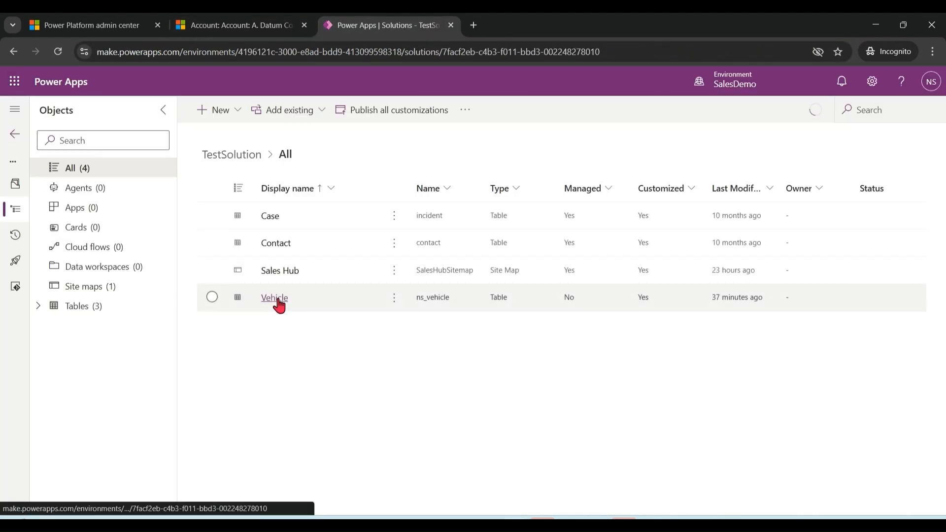
pyautogui.click(277, 300)
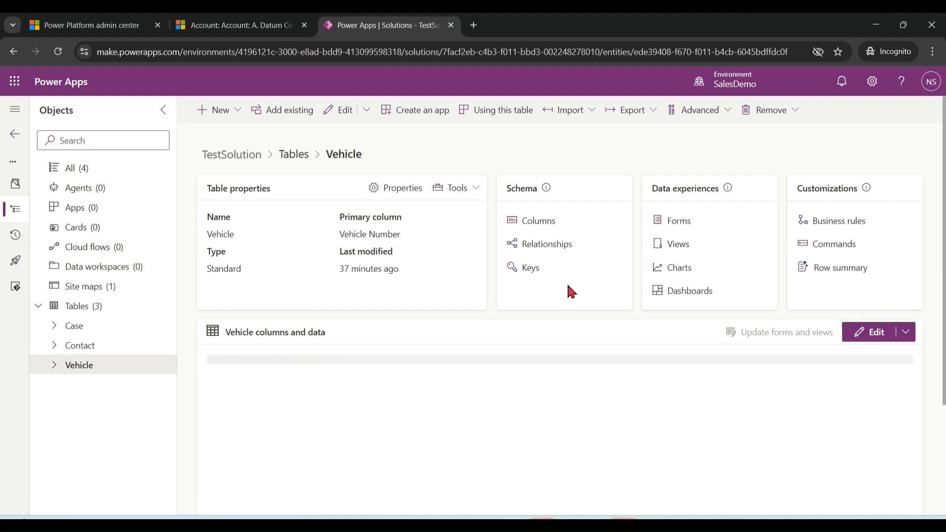
pyautogui.click(674, 223)
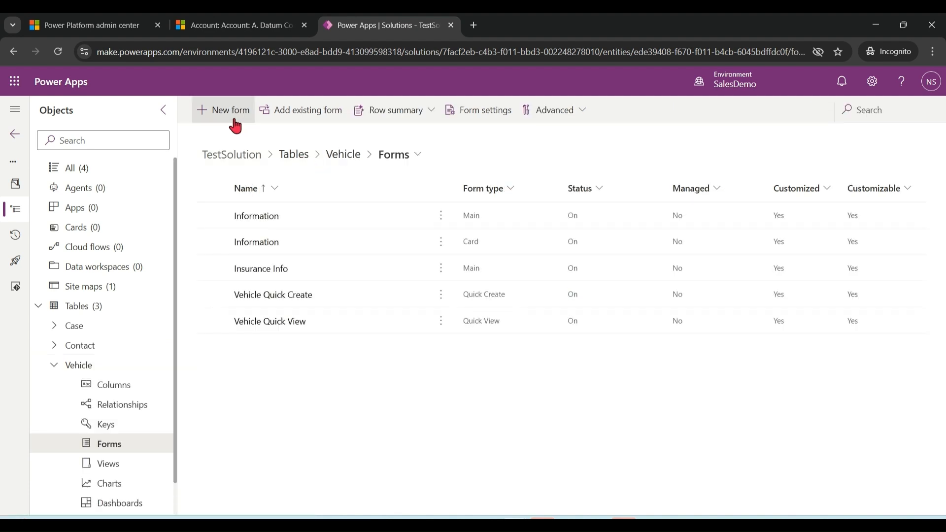
# - Create a quick view form named "QVF" for the Vehicle table, keeping the AI-generated column suggestions
pyautogui.click(228, 110)
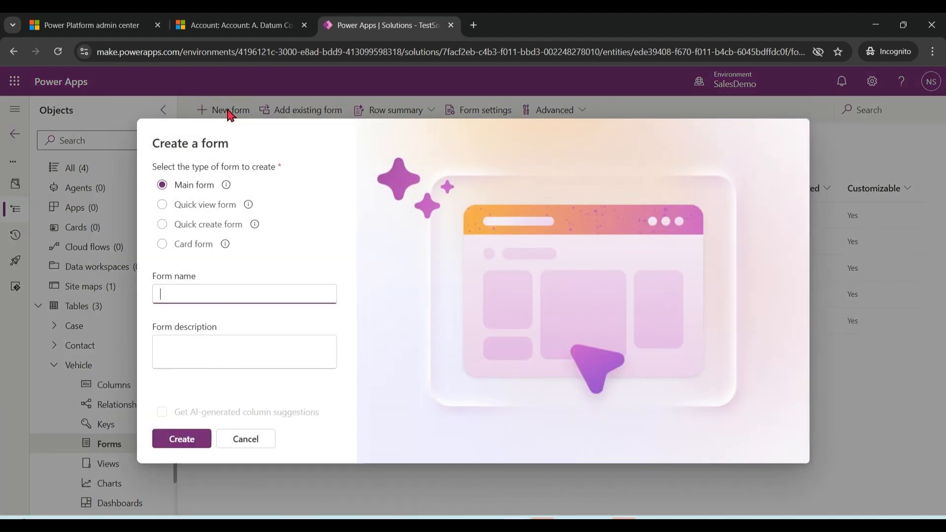
pyautogui.click(219, 205)
pyautogui.click(210, 291)
pyautogui.write('QVF')
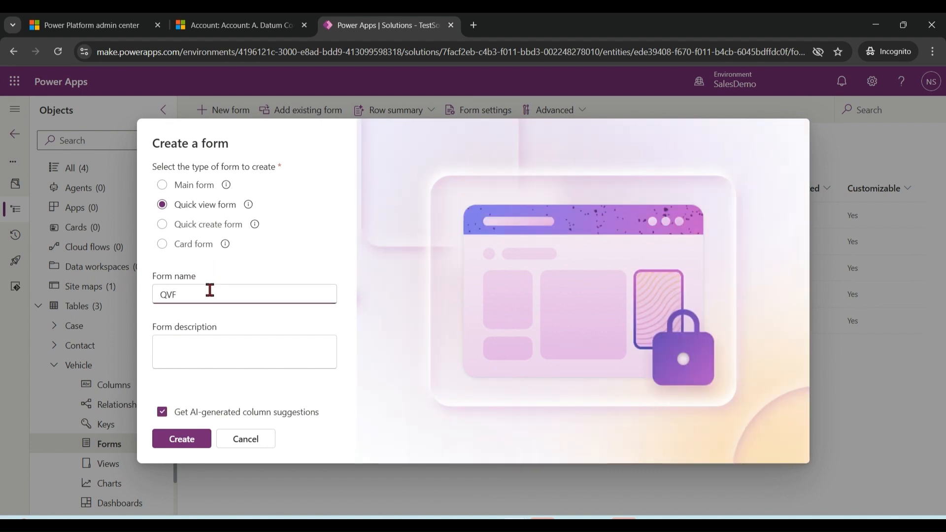
pyautogui.click(186, 440)
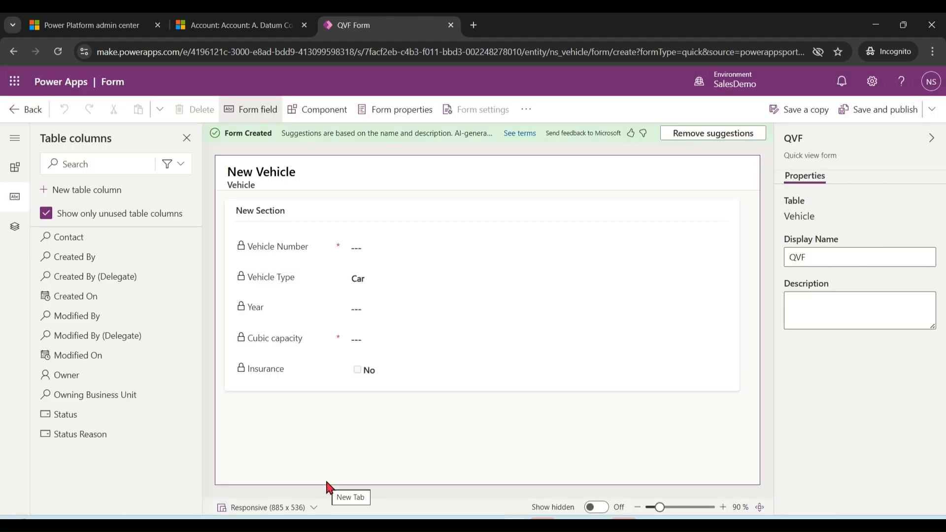
# - Remove the Insurance, Year and Vehicle Type fields from the QVF quick view form and save it
pyautogui.click(283, 374)
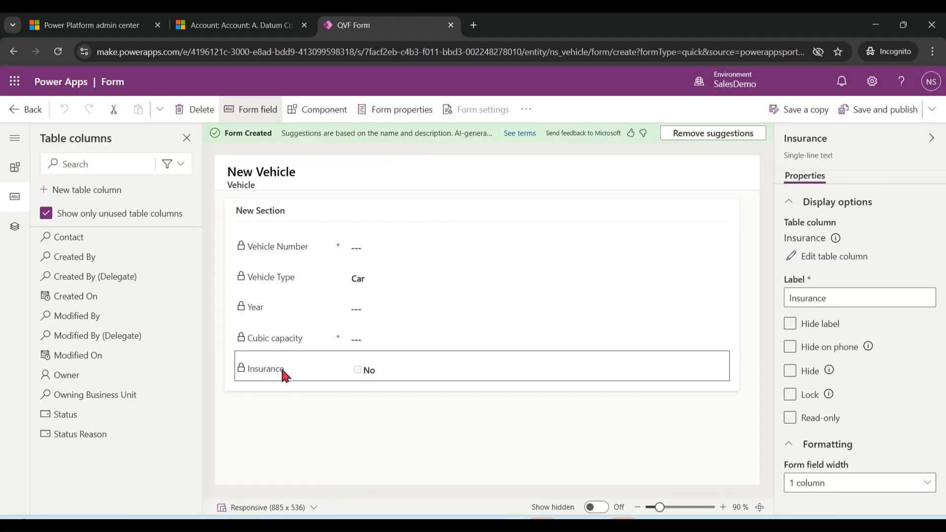
pyautogui.press('Delete')
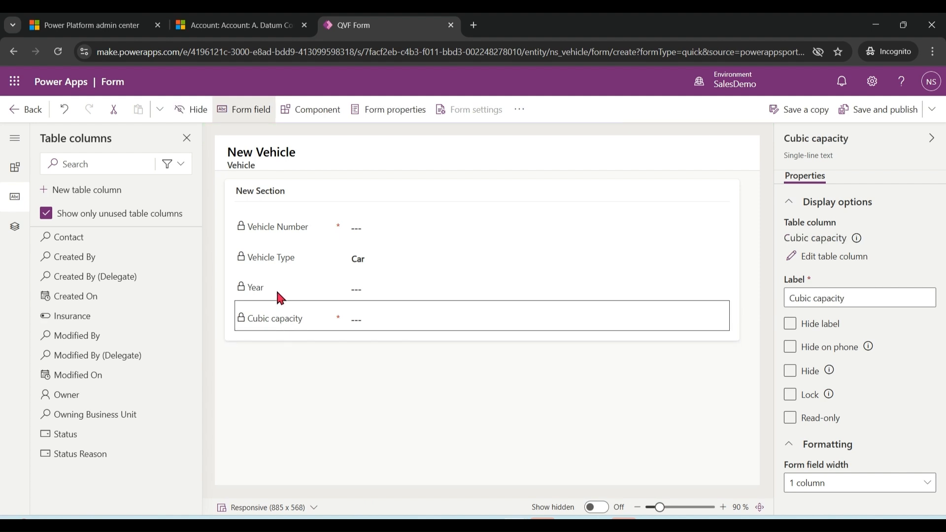
pyautogui.click(277, 292)
pyautogui.press('Delete')
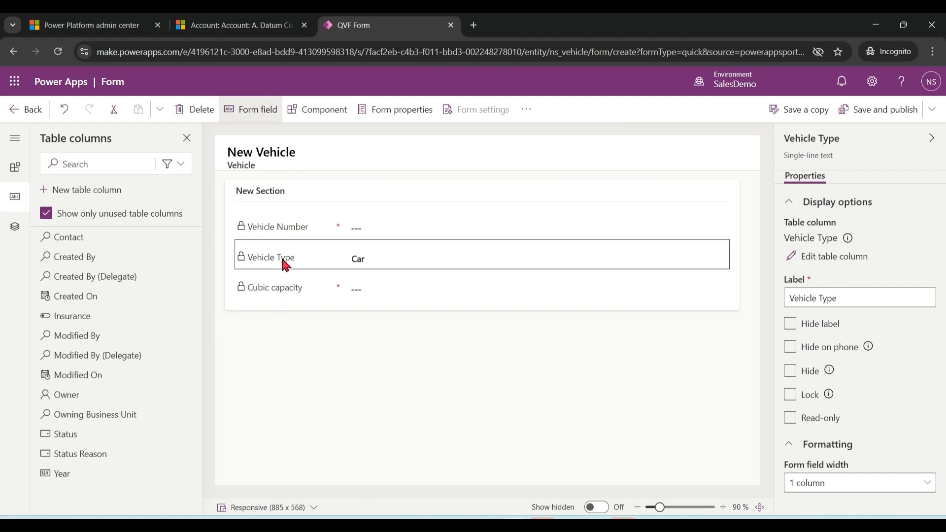
pyautogui.press('Delete')
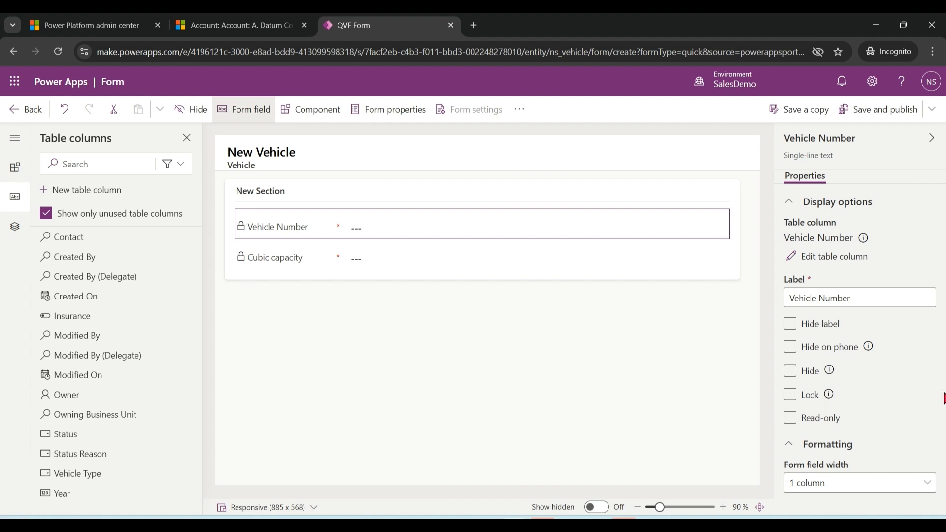
pyautogui.hotkey('ctrl', 's')
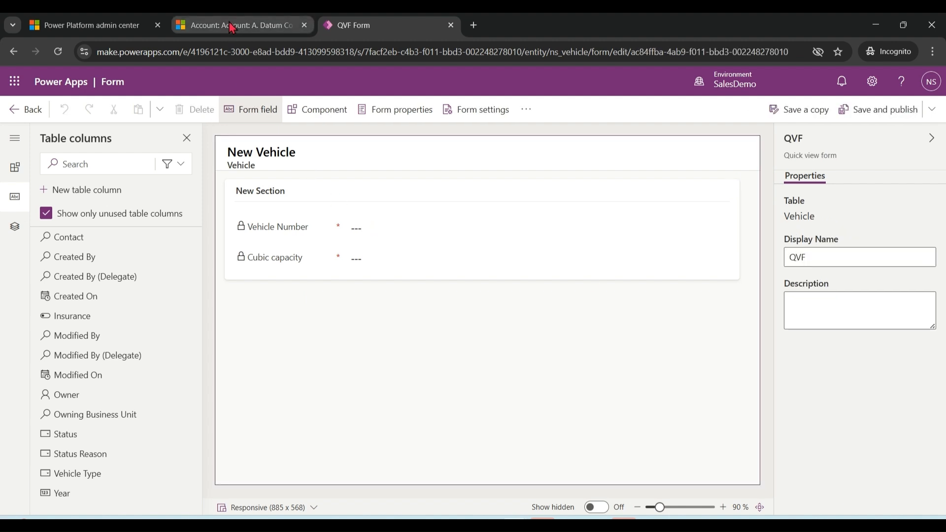
# - Leave the QVF form and open the Case table's main form named "Case" in TestSolution
pyautogui.click(14, 109)
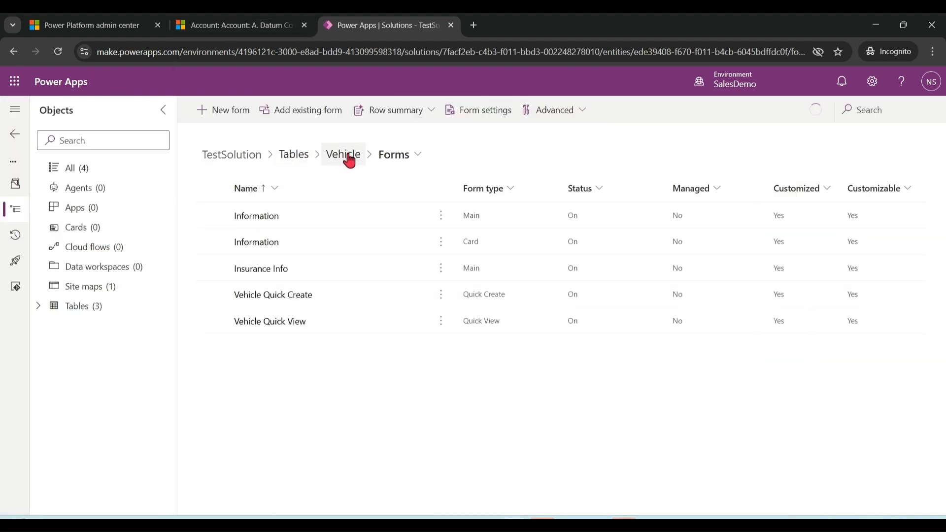
pyautogui.click(295, 157)
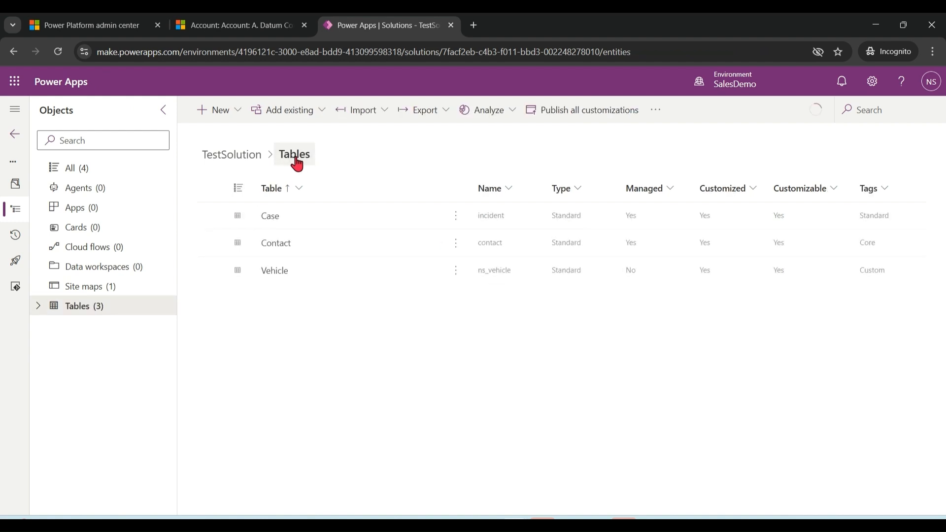
pyautogui.click(271, 218)
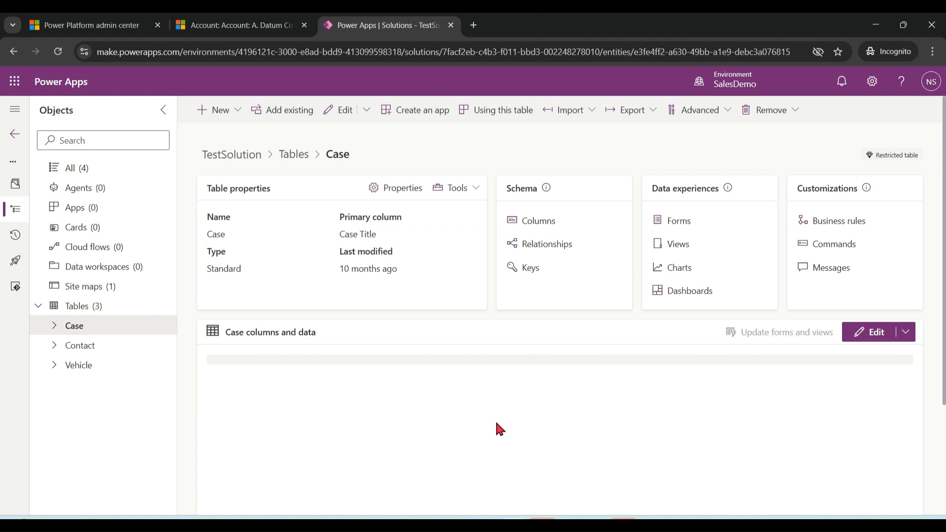
pyautogui.click(680, 222)
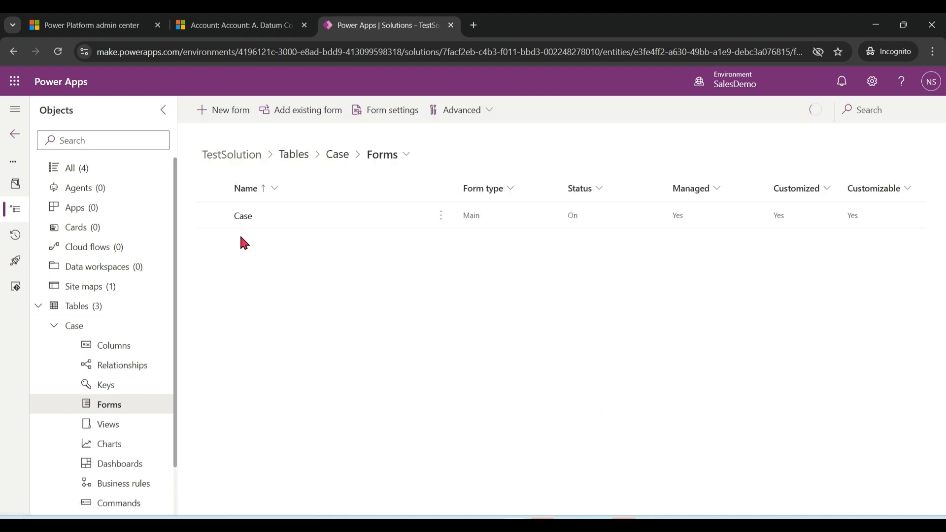
pyautogui.click(243, 217)
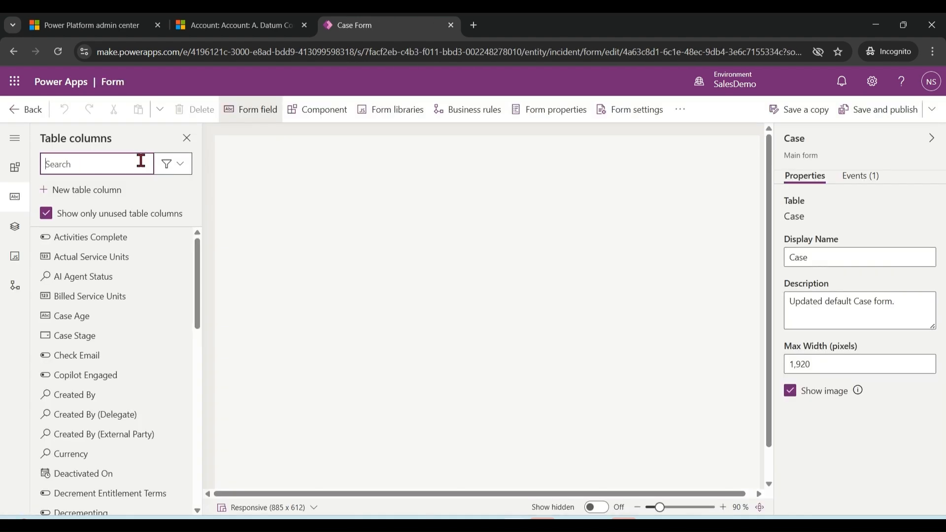
# - Add the Vehicle lookup column to the Case Details section of the Case form, directly below ID
pyautogui.click(139, 162)
pyautogui.write('veh')
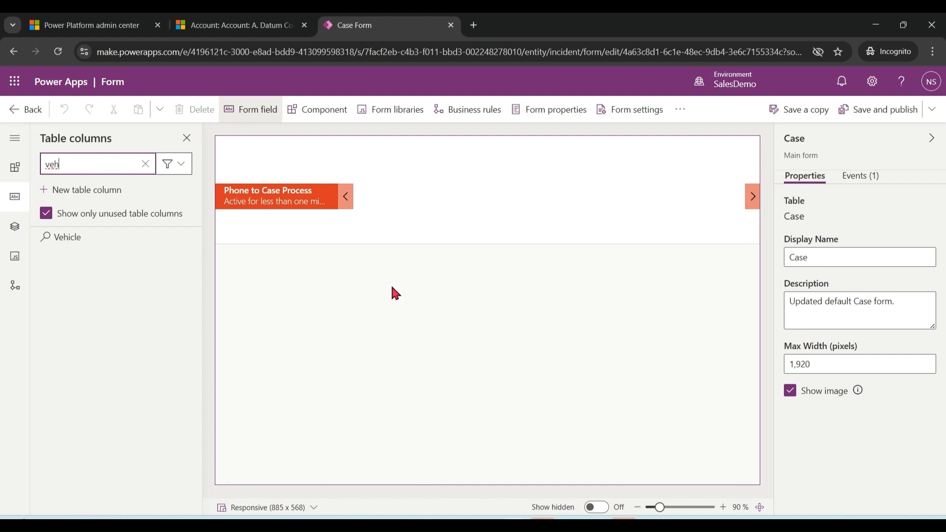
pyautogui.moveTo(747, 286)
pyautogui.mouseDown()
pyautogui.moveTo(744, 339)
pyautogui.moveTo(746, 274)
pyautogui.mouseUp()
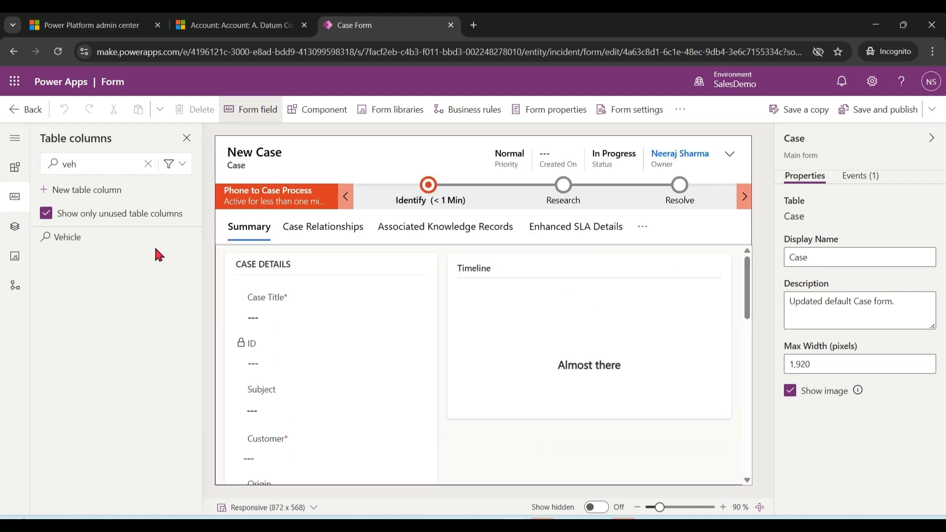
pyautogui.moveTo(59, 239); pyautogui.dragTo(282, 376)
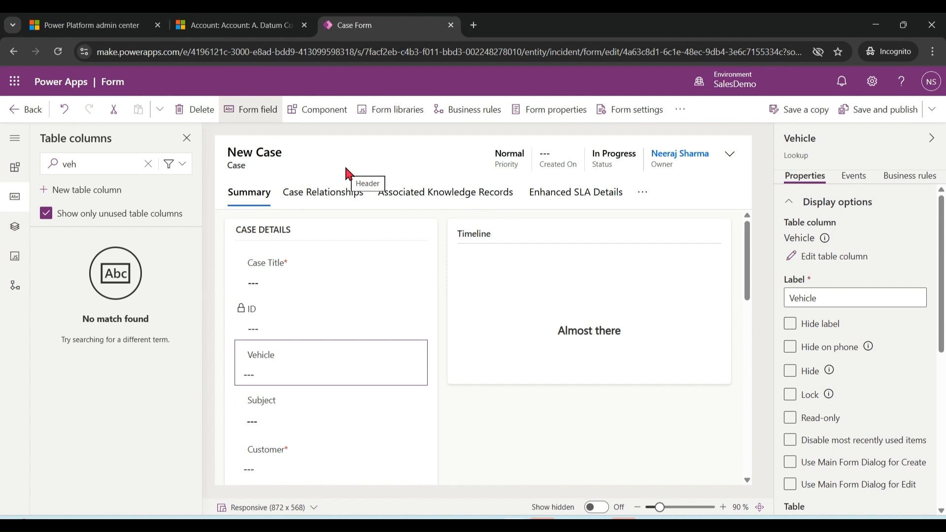
# - Add a quick view component below the Vehicle field, using the Vehicle lookup and the QVF form, and save and publish the Case form
pyautogui.click(327, 111)
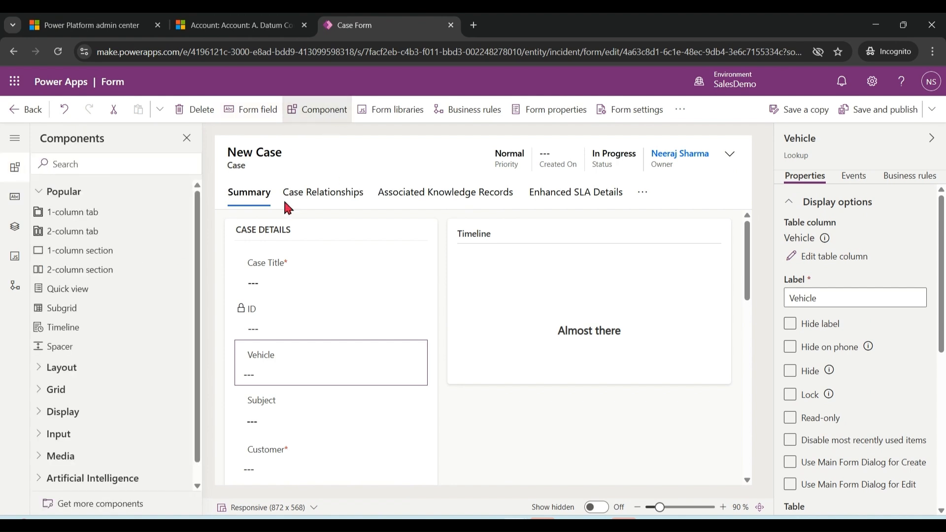
pyautogui.click(129, 164)
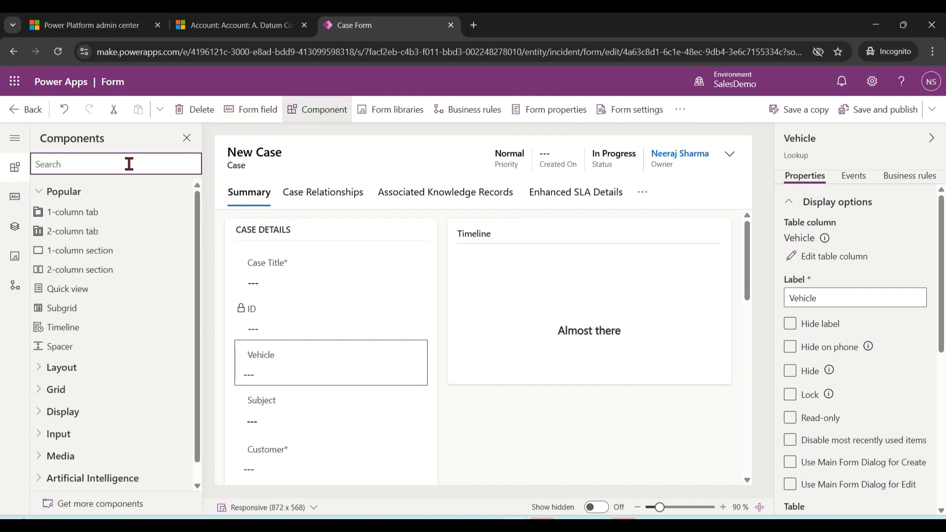
pyautogui.write('quick')
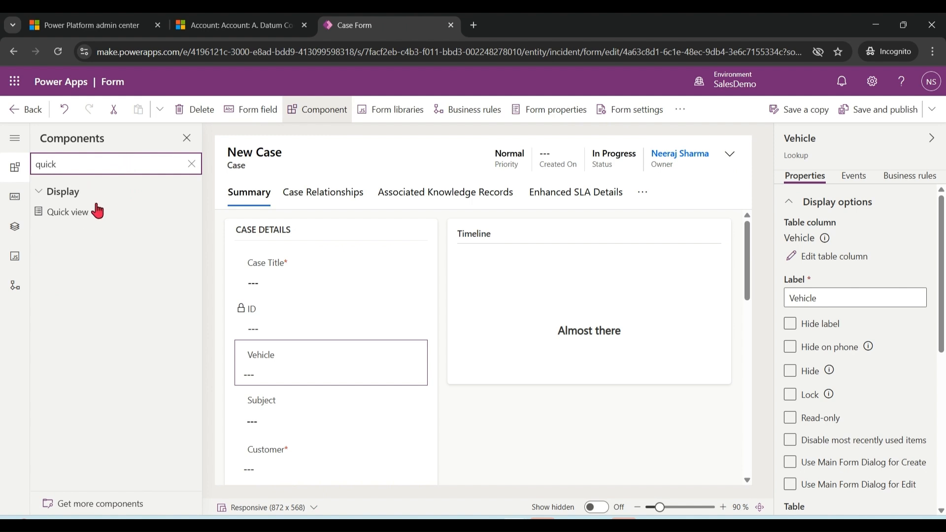
pyautogui.click(87, 221)
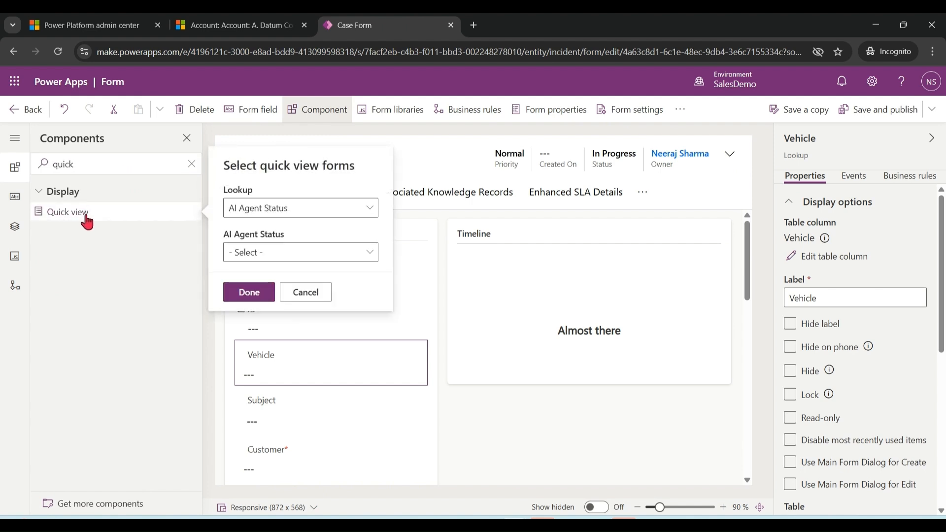
pyautogui.click(370, 212)
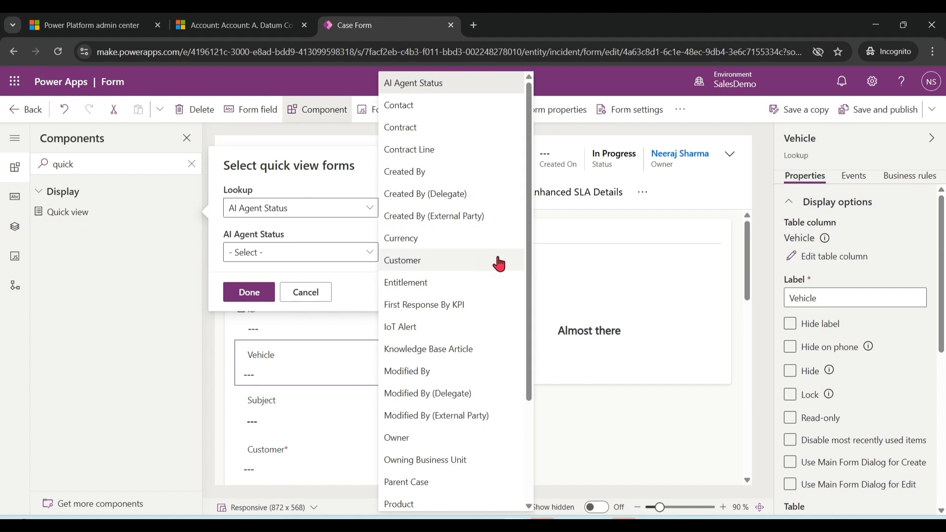
pyautogui.scroll(-2, 532, 329)
pyautogui.scroll(-2, 532, 329)
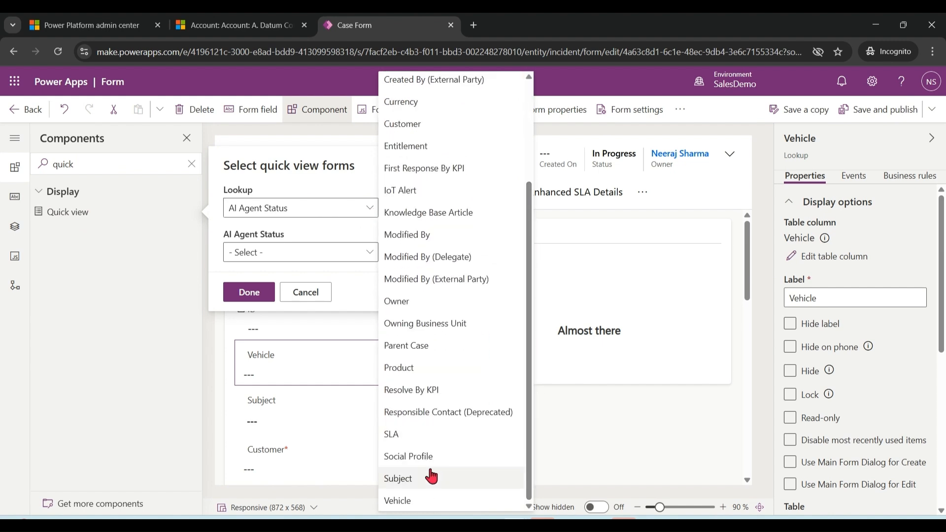
pyautogui.click(412, 501)
pyautogui.click(371, 252)
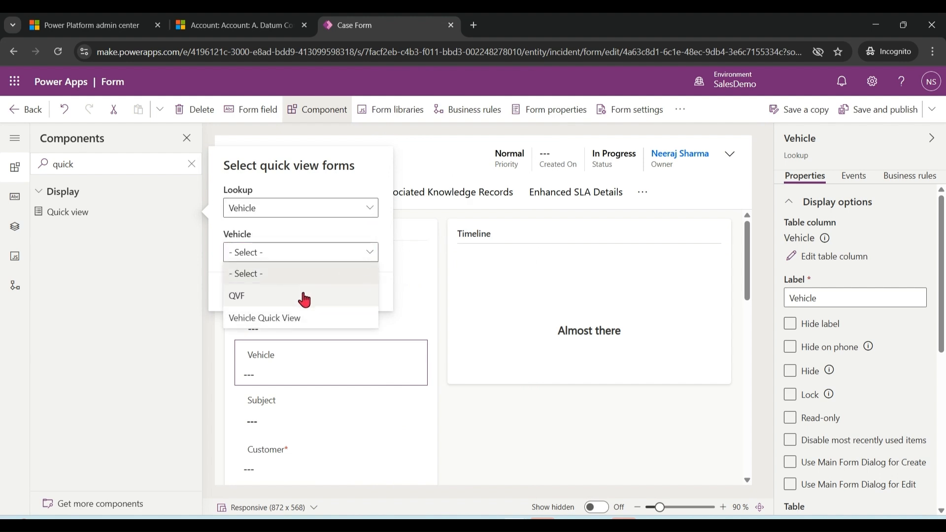
pyautogui.click(304, 297)
pyautogui.click(259, 294)
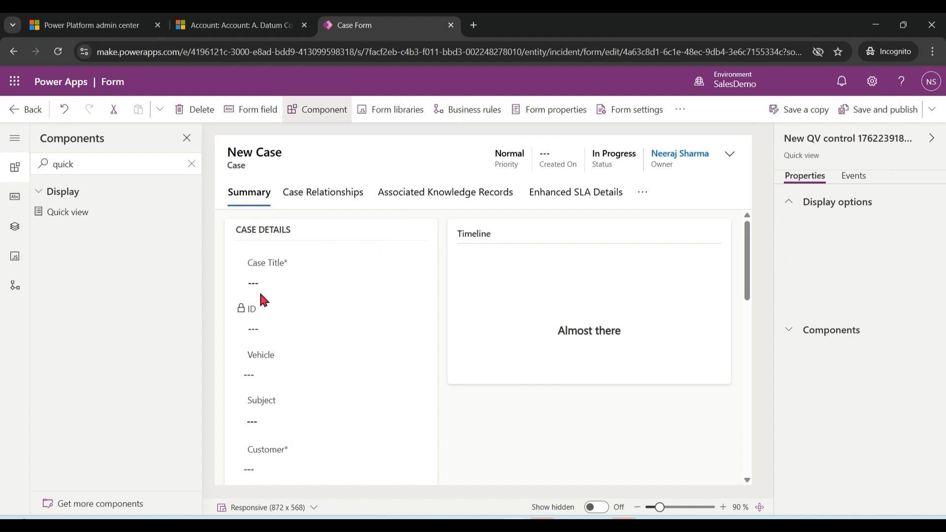
pyautogui.click(867, 119)
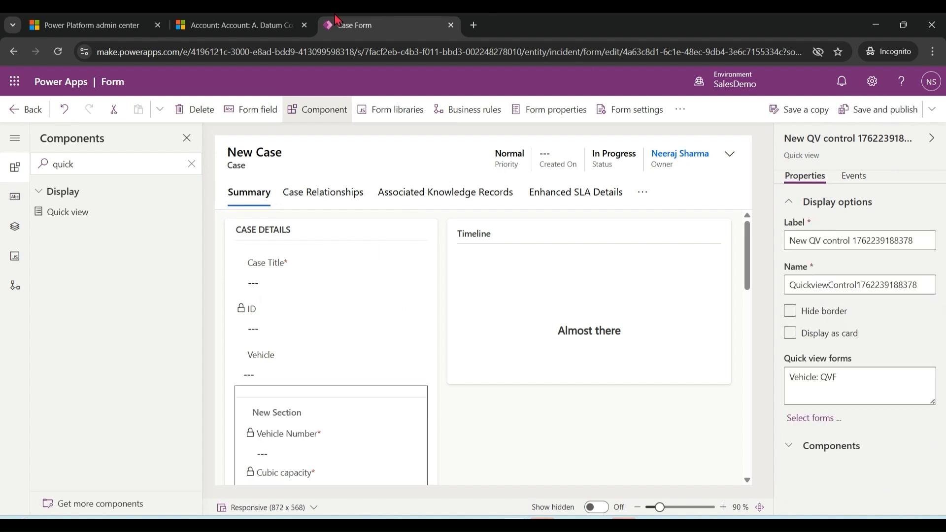
# - Switch to Dynamics 365 Sales Hub, reload the app, and open the case "Average order shipment time (sample)" from the active cases
pyautogui.click(206, 24)
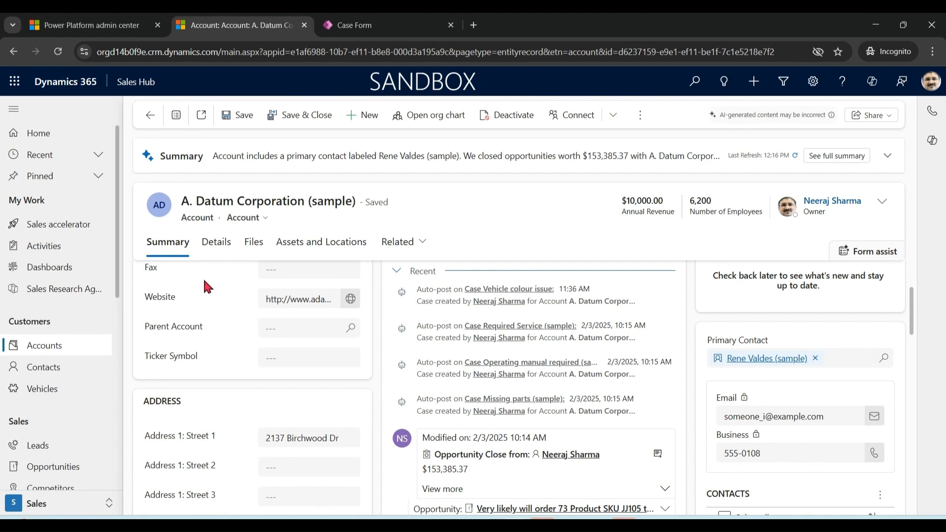
pyautogui.press('F5')
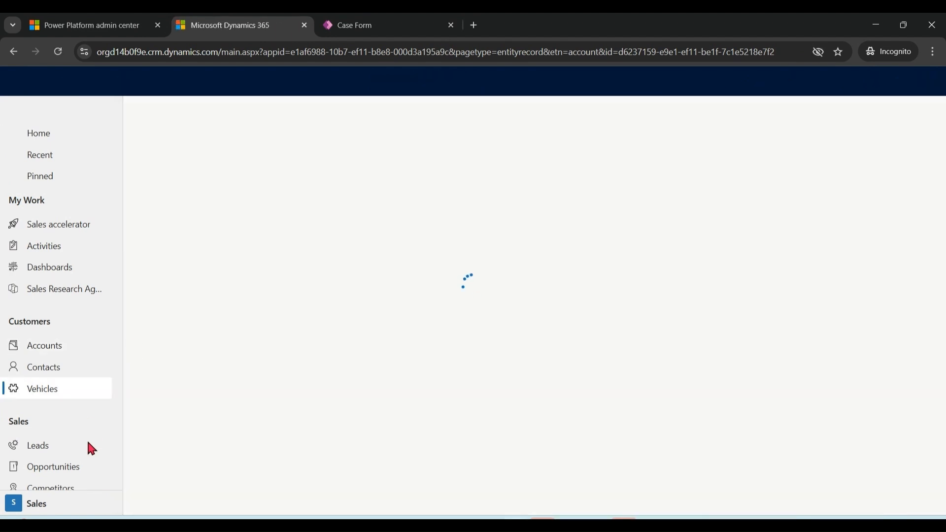
pyautogui.scroll(-8, 121, 284)
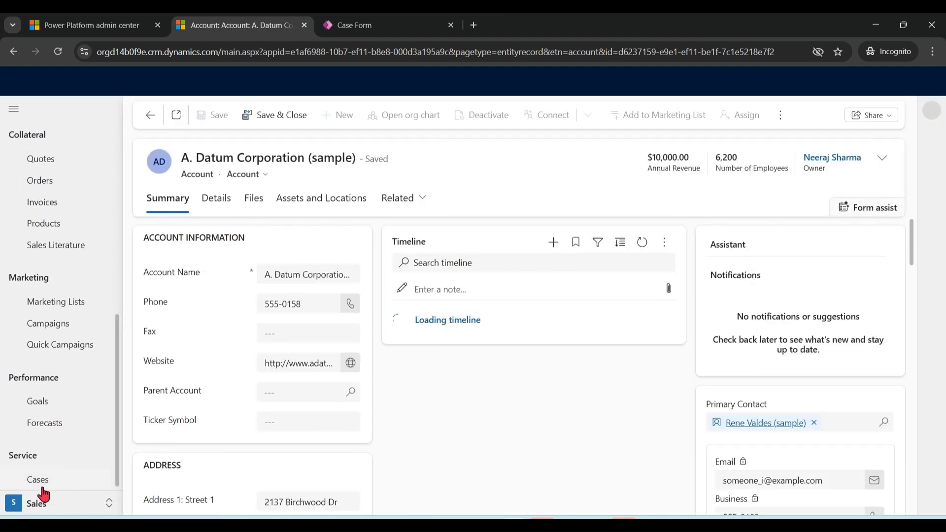
pyautogui.click(36, 488)
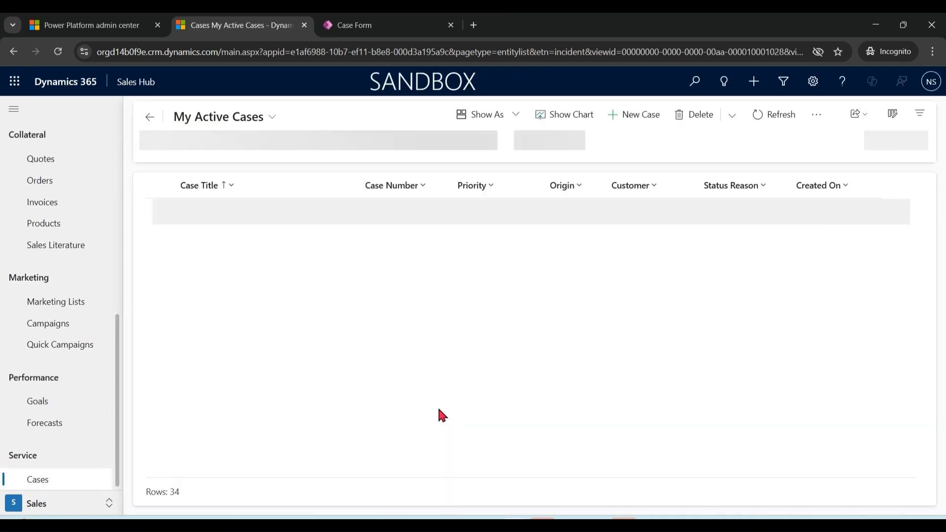
pyautogui.click(264, 213)
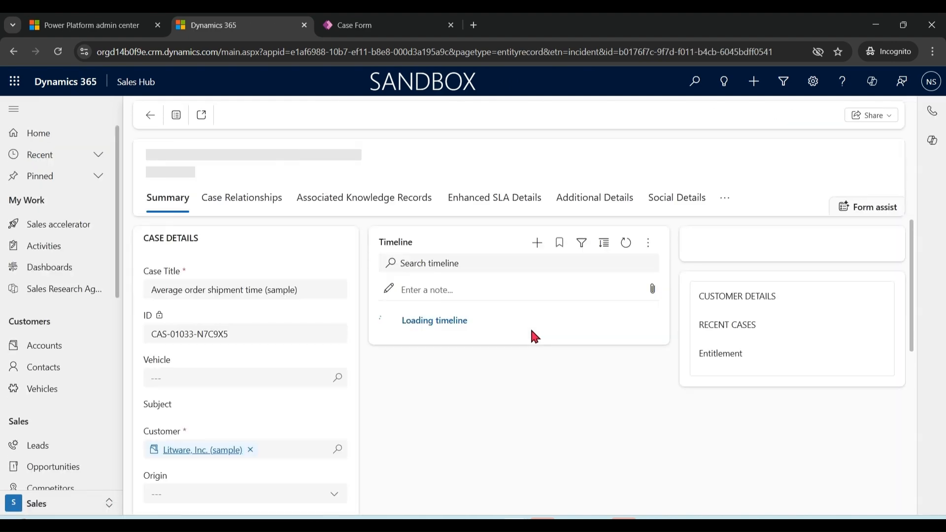
# - Select vehicle DL1001 on the case to check its quick view details, and replace it with DL002
pyautogui.click(339, 380)
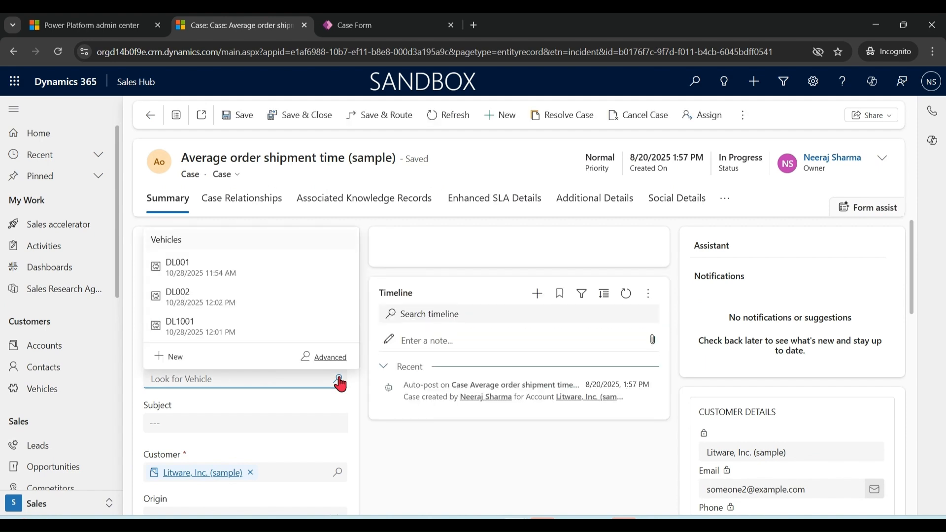
pyautogui.click(241, 330)
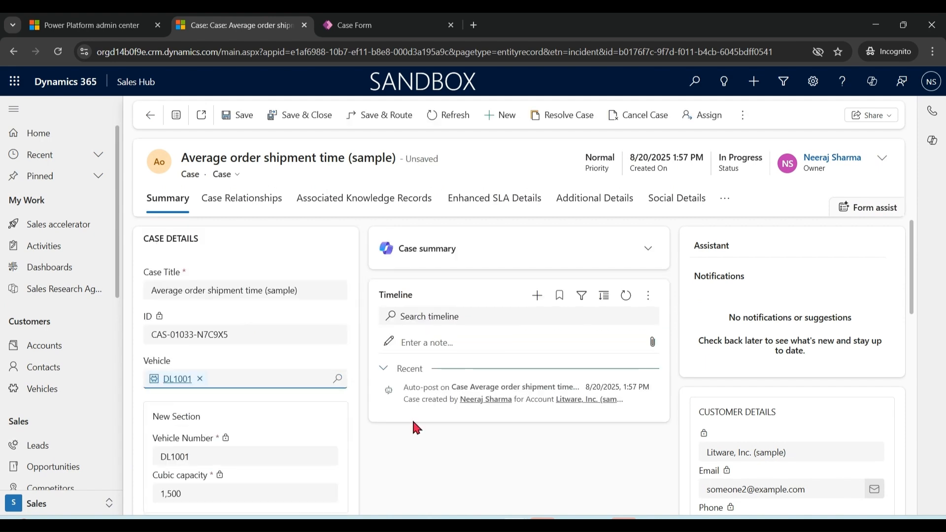
pyautogui.scroll(-1, 907, 278)
pyautogui.moveTo(911, 288); pyautogui.dragTo(915, 317)
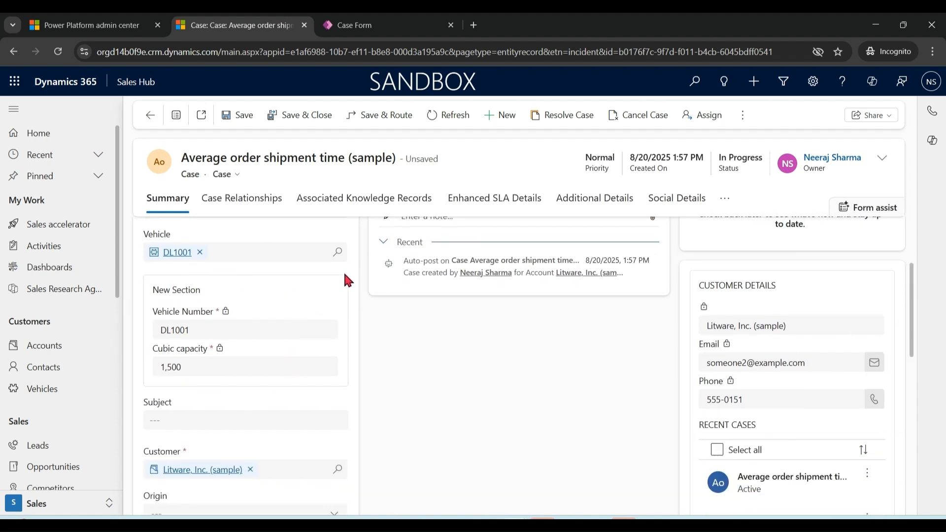
pyautogui.click(338, 252)
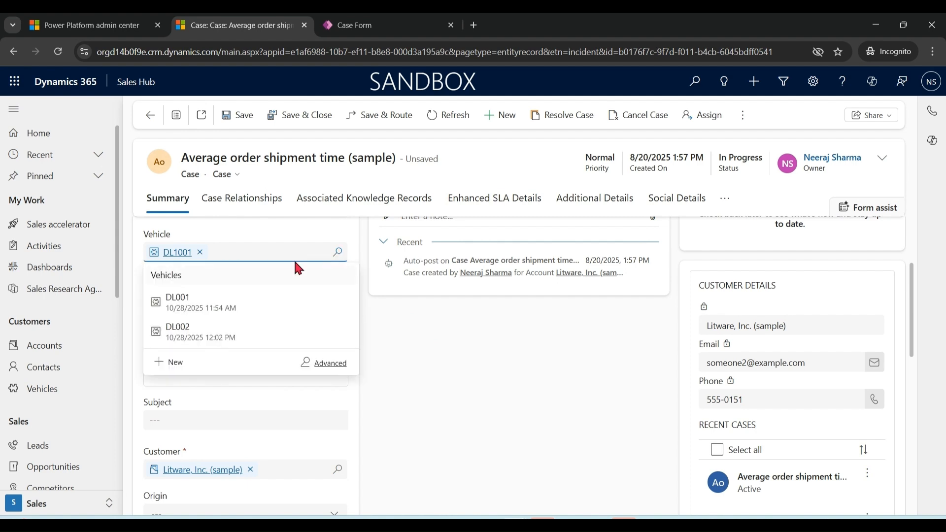
pyautogui.click(212, 333)
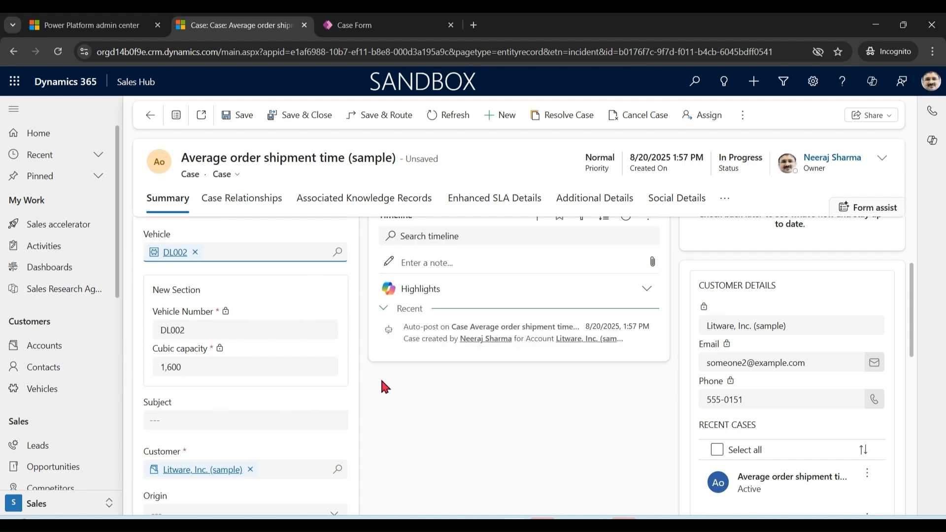
# - Save the case with vehicle DL002 selected
pyautogui.scroll(1, 381, 381)
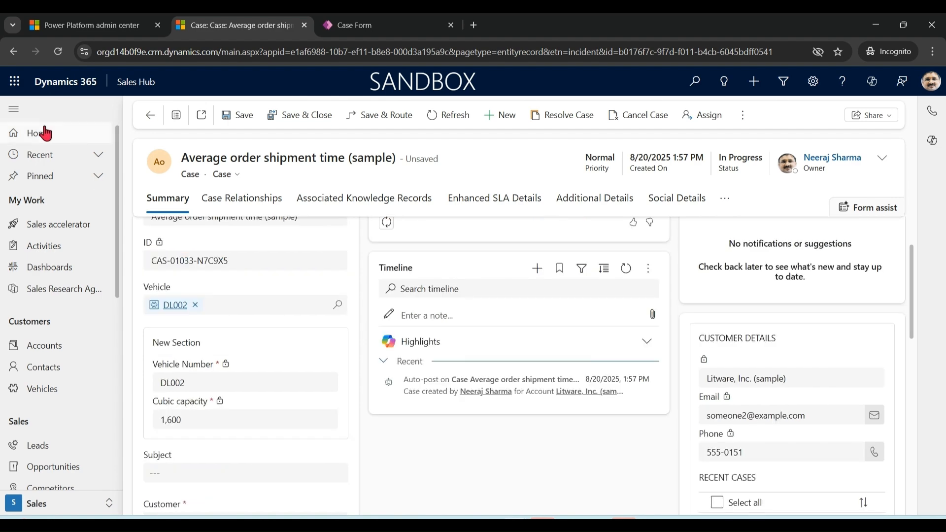
pyautogui.hotkey('ctrl', 's')
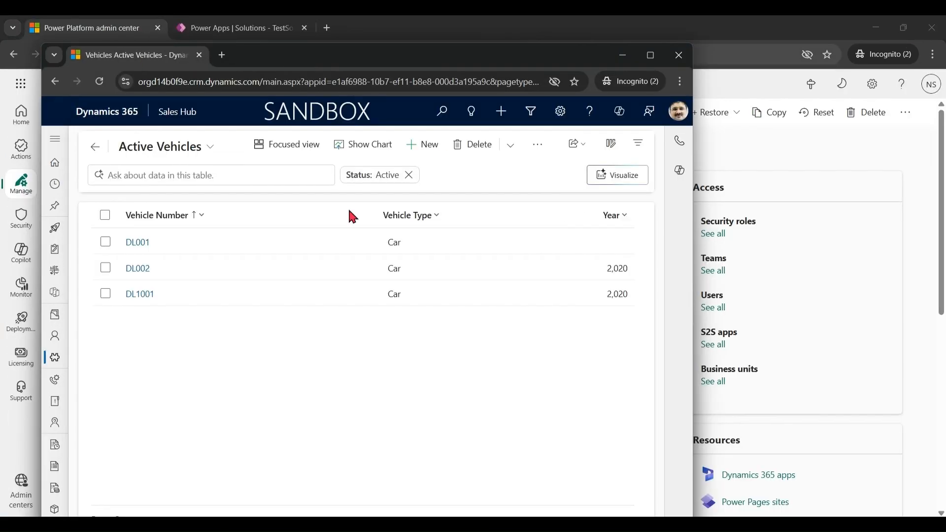
# - Narrow the Active Vehicles window to examine how the list lays out as cards, and maximize the window
pyautogui.moveTo(694, 317); pyautogui.dragTo(302, 341)
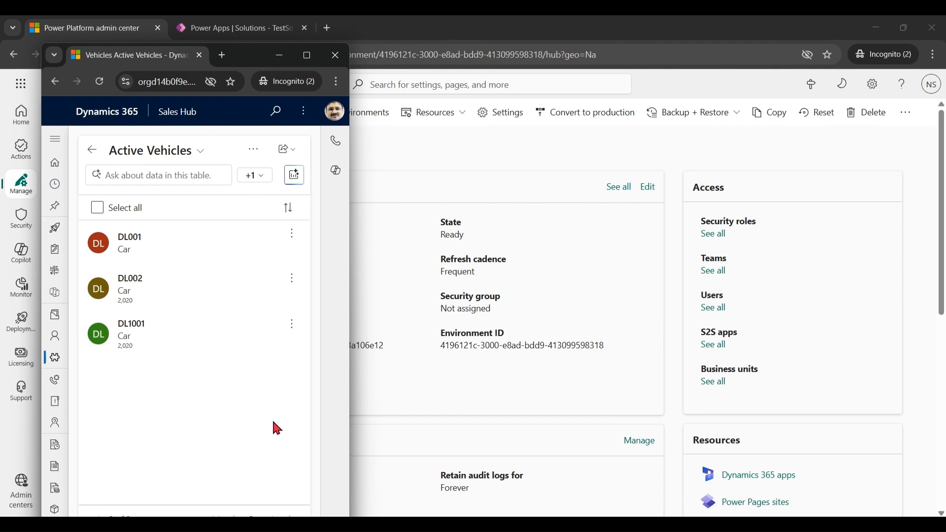
pyautogui.click(311, 61)
# - Switch to Power Apps and open the Vehicle table's Active Vehicles view in the classic editor
pyautogui.click(240, 21)
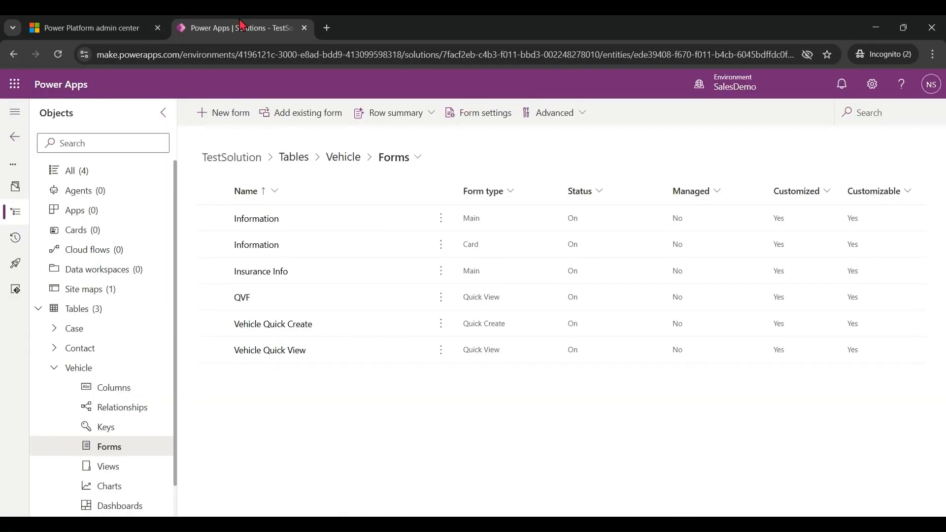
pyautogui.click(356, 166)
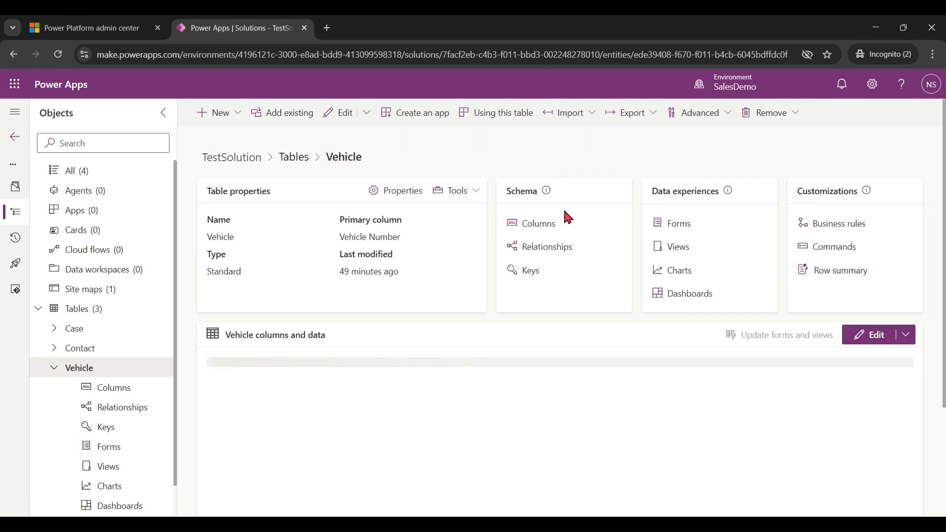
pyautogui.click(681, 249)
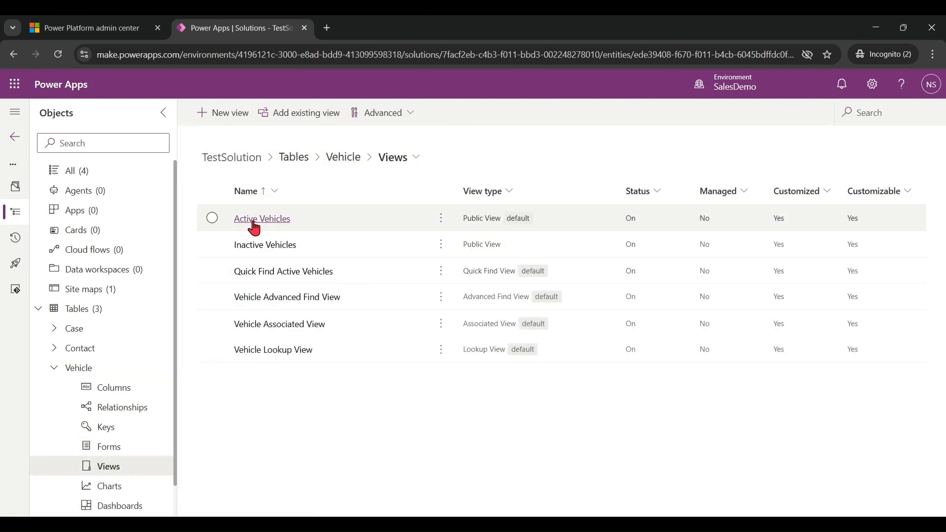
pyautogui.click(256, 228)
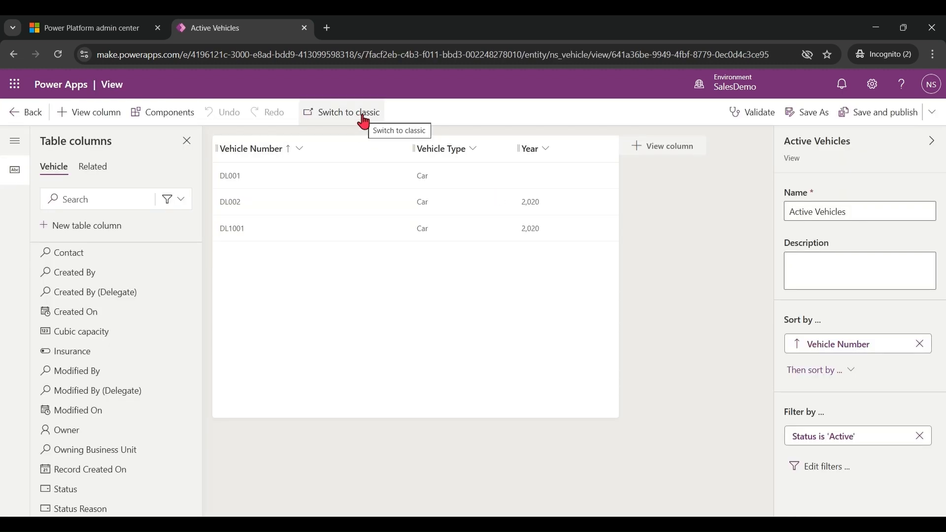
pyautogui.click(363, 118)
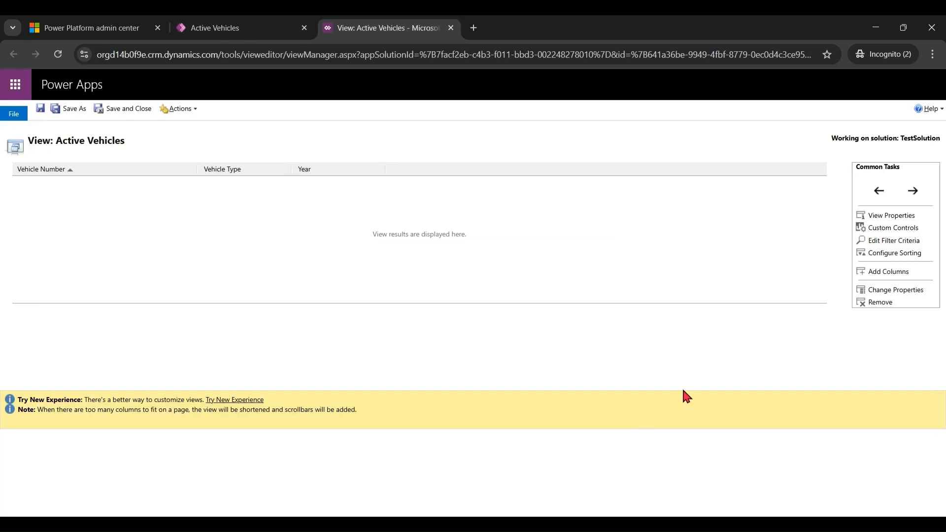
# - Add the (Deprecated) Read-only Grid control to the Active Vehicles view's custom controls
pyautogui.click(907, 240)
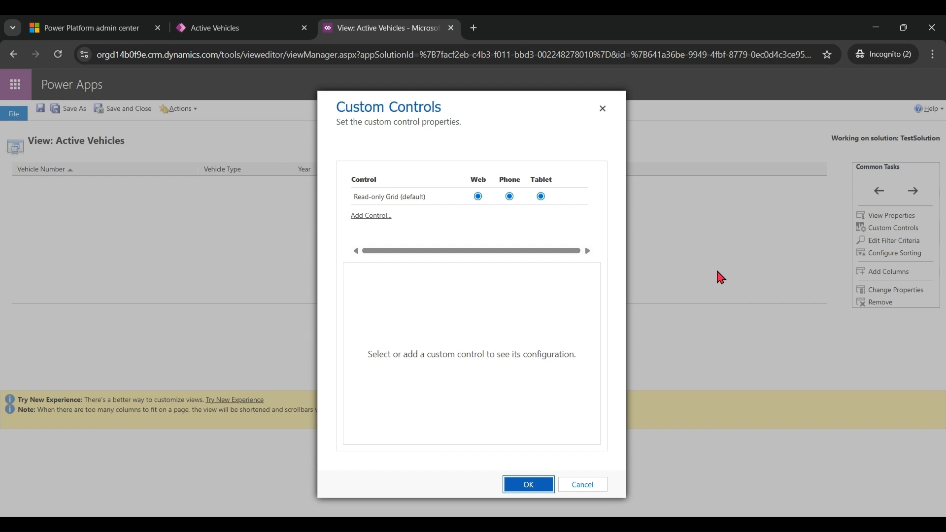
pyautogui.click(377, 216)
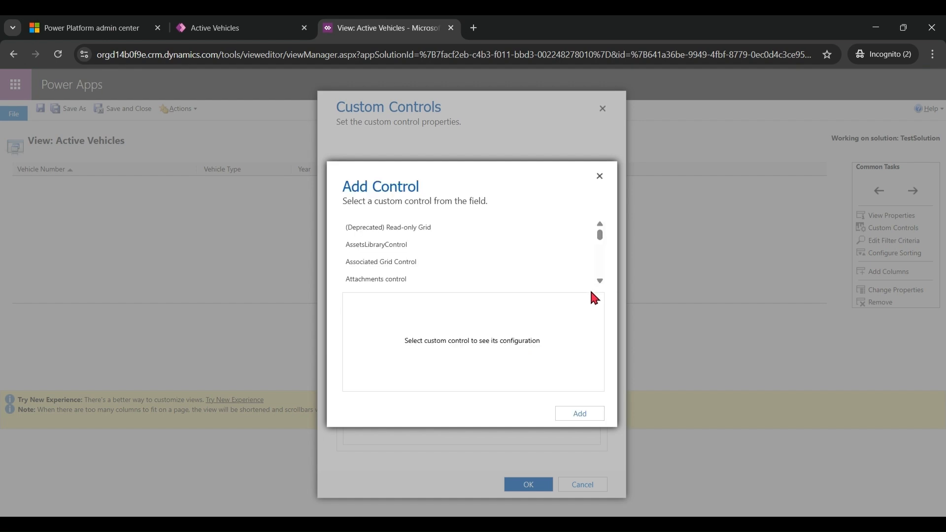
pyautogui.click(599, 280)
pyautogui.moveTo(600, 245); pyautogui.dragTo(599, 227)
pyautogui.click(440, 229)
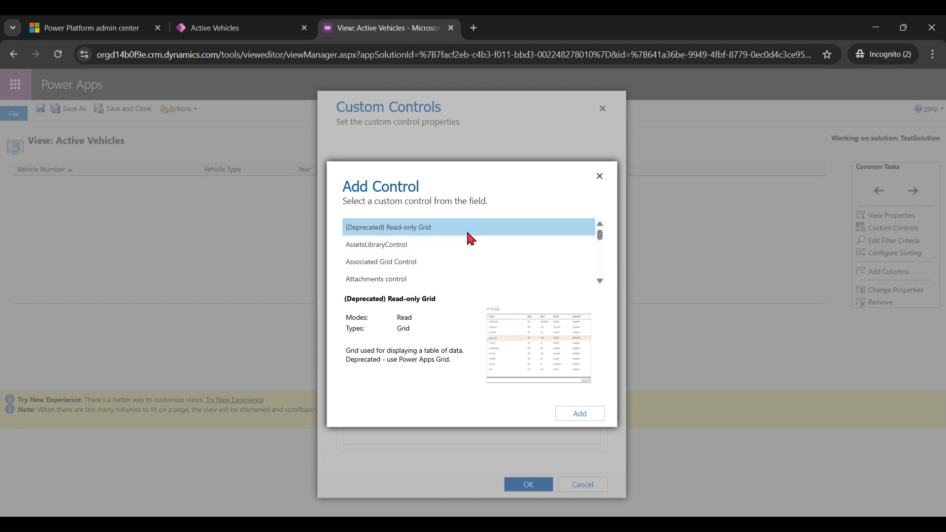
pyautogui.click(589, 415)
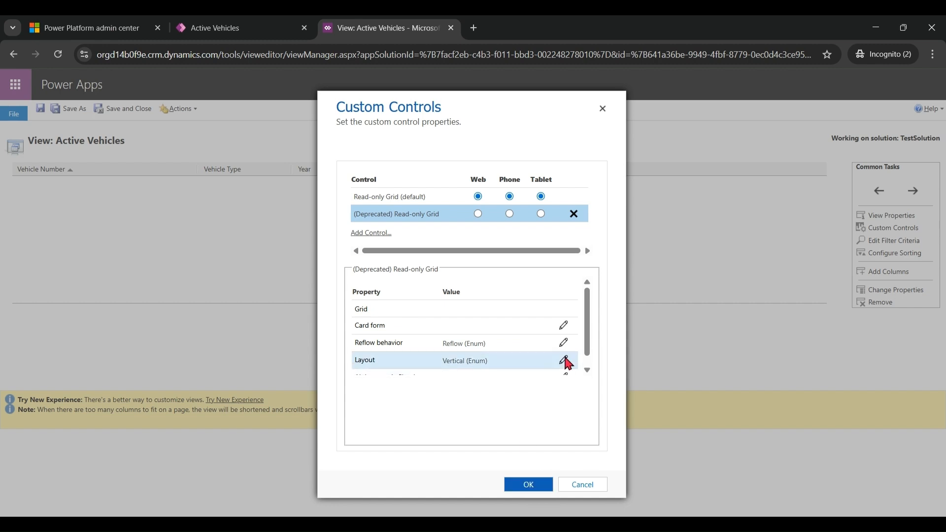
# - Set the grid control's card form to the Vehicles entity's Information form, and save and publish the Active Vehicles view
pyautogui.click(563, 325)
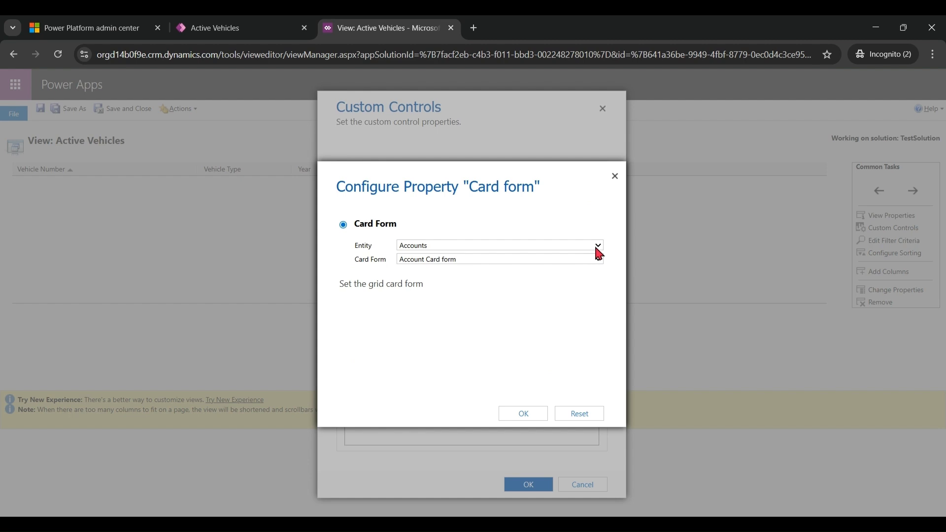
pyautogui.click(597, 249)
pyautogui.write('v')
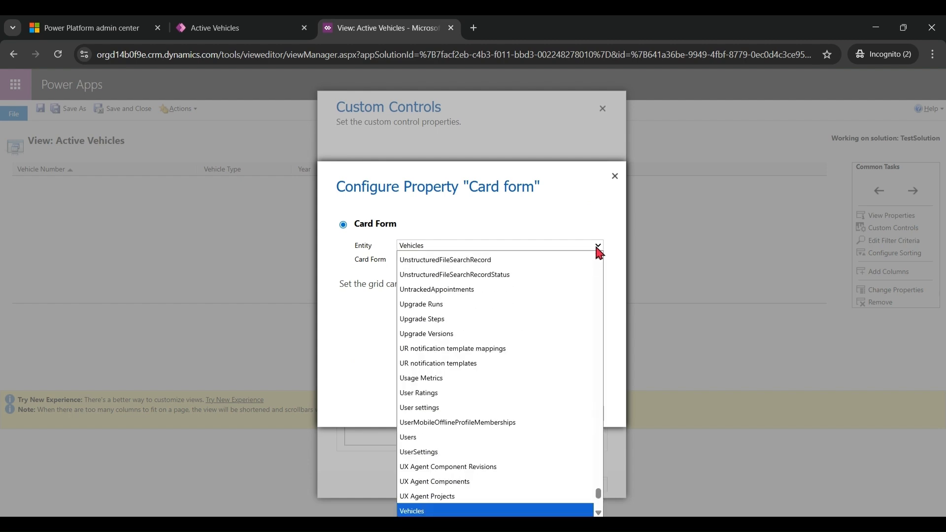
pyautogui.click(597, 246)
pyautogui.click(598, 259)
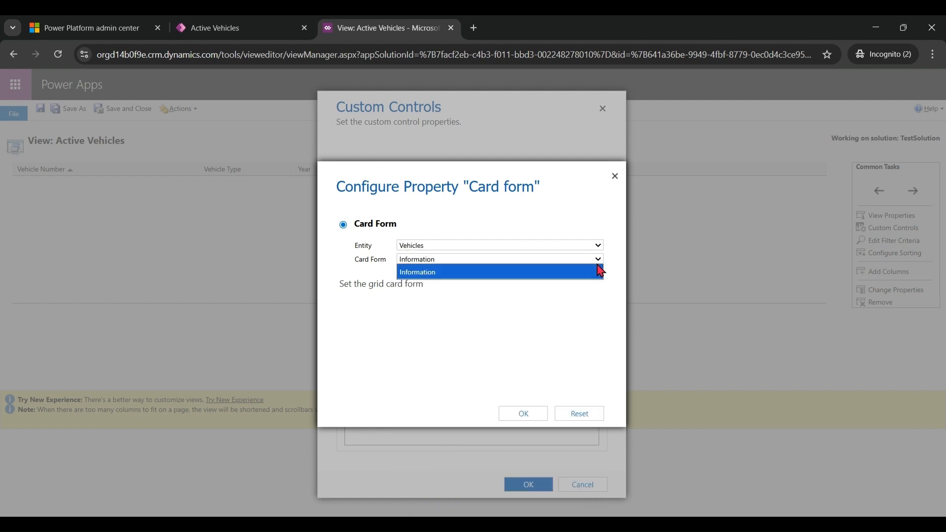
pyautogui.click(525, 274)
pyautogui.click(523, 413)
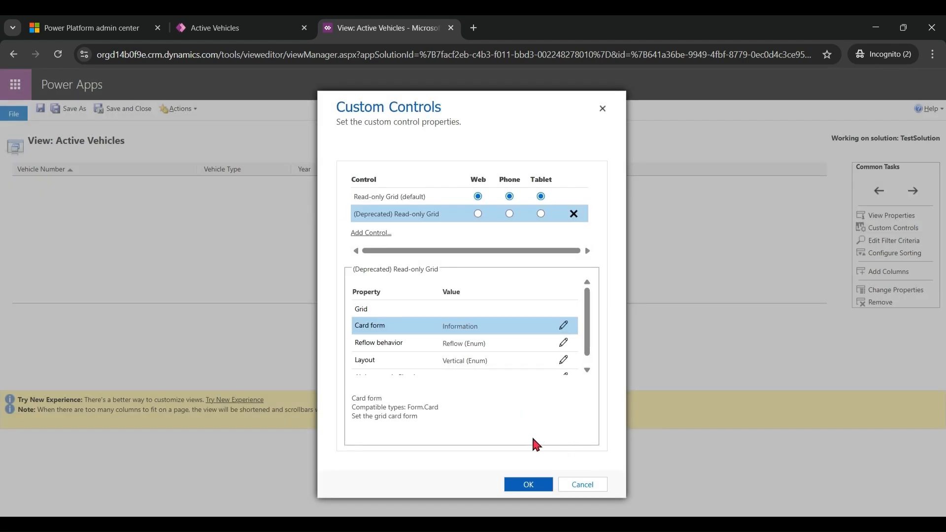
pyautogui.click(534, 487)
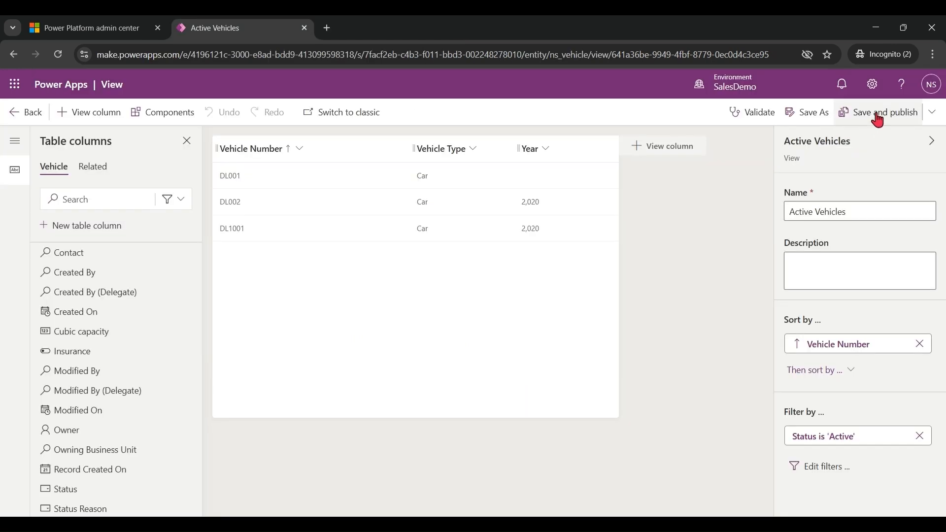
pyautogui.click(887, 113)
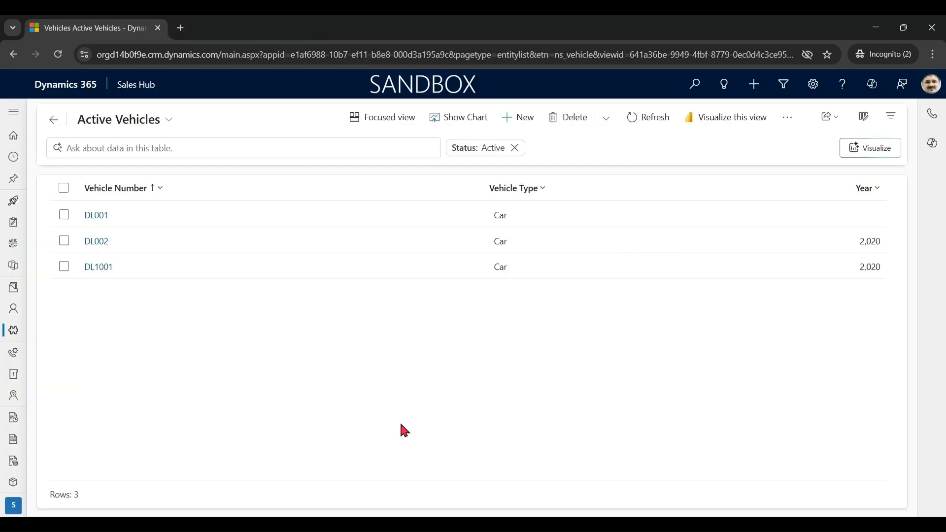
# - Switch to Dynamics 365 Sales Hub, reload the Active Vehicles list and open vehicle DL001
pyautogui.press('F5')
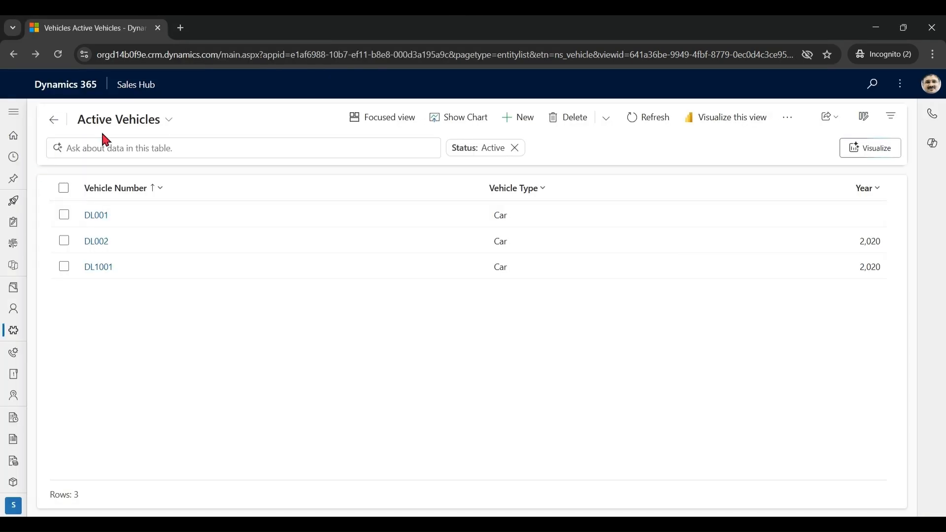
pyautogui.click(67, 221)
pyautogui.click(97, 217)
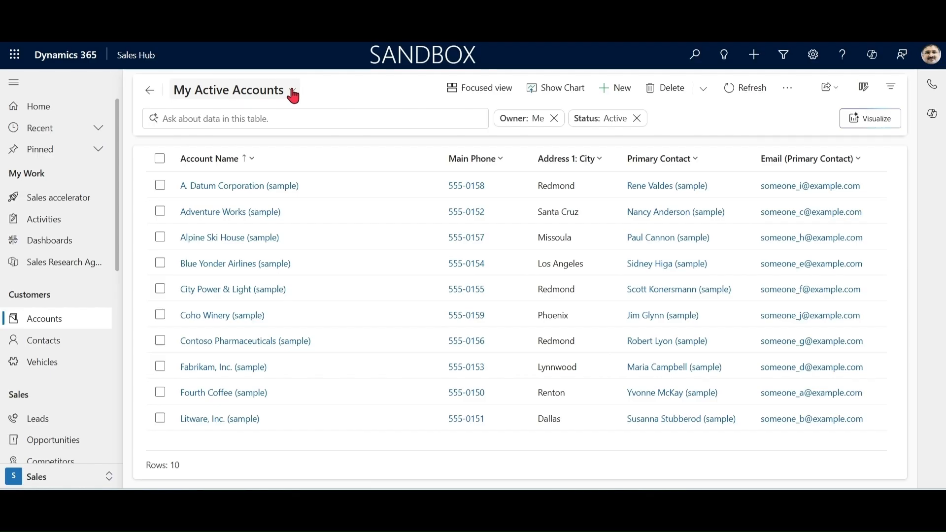
# - Look through the available account views, and filter My Active Accounts with the prompt "show me accounts where city is redmond"
pyautogui.click(292, 93)
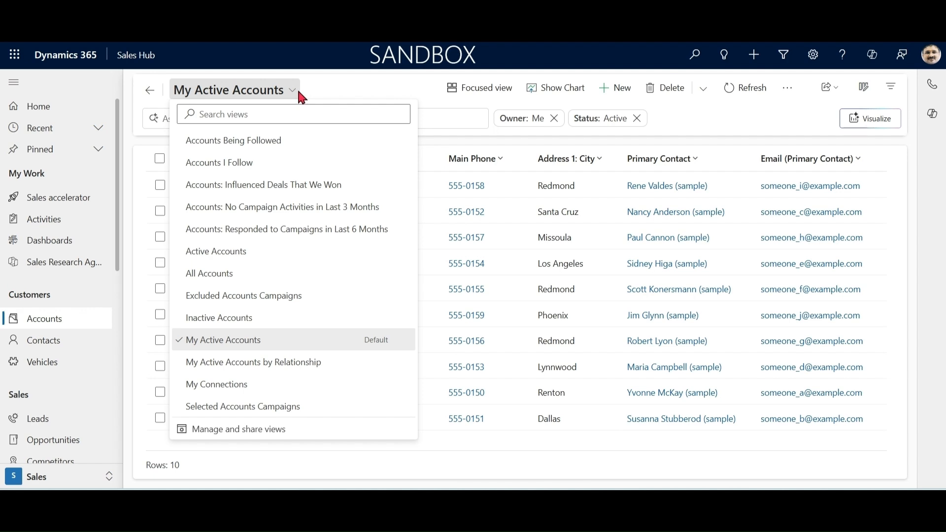
pyautogui.click(360, 85)
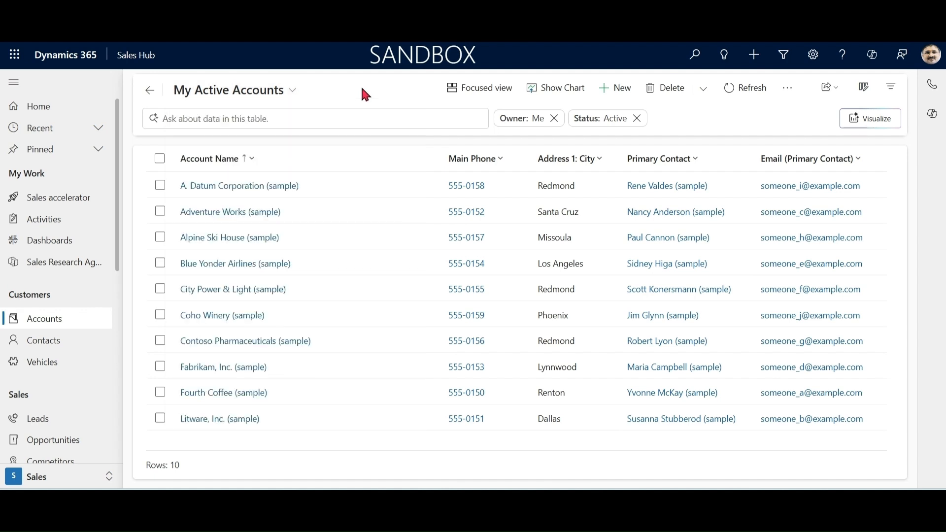
pyautogui.click(371, 119)
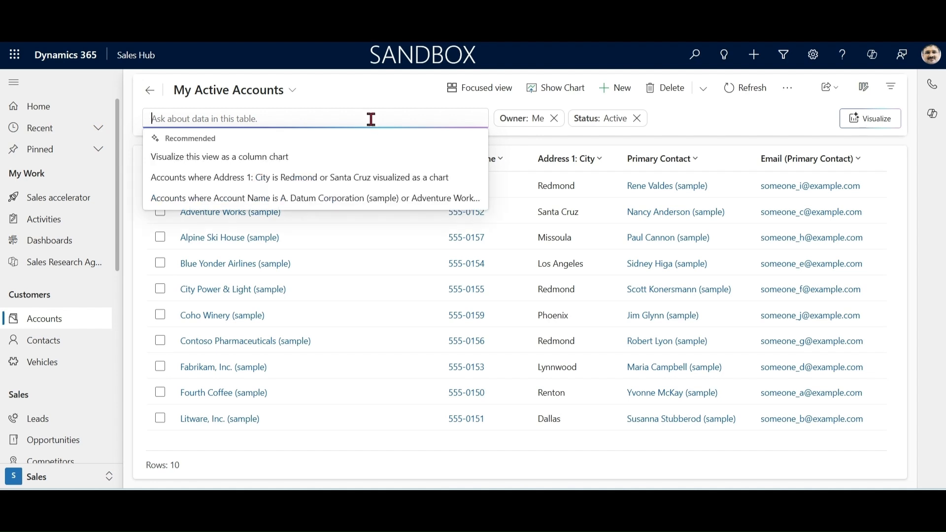
pyautogui.write('show me a')
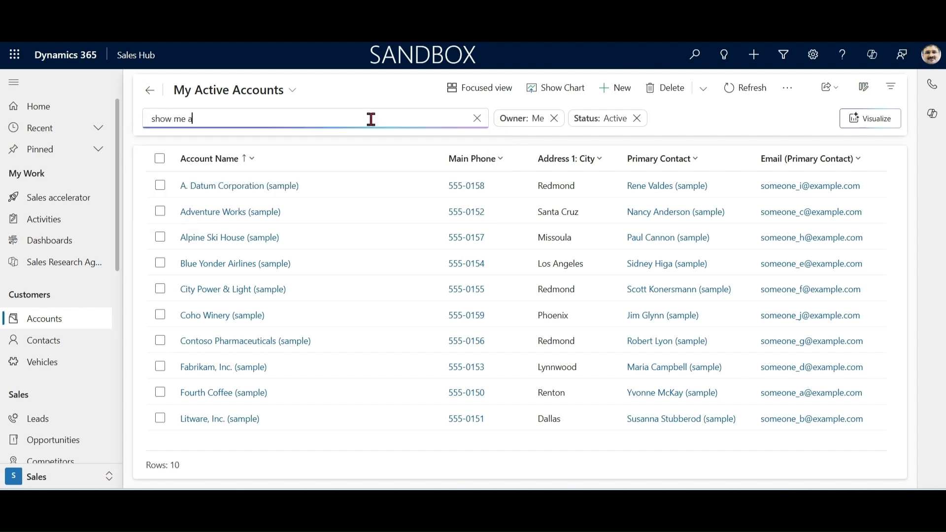
pyautogui.write('ccounts where city is redmond')
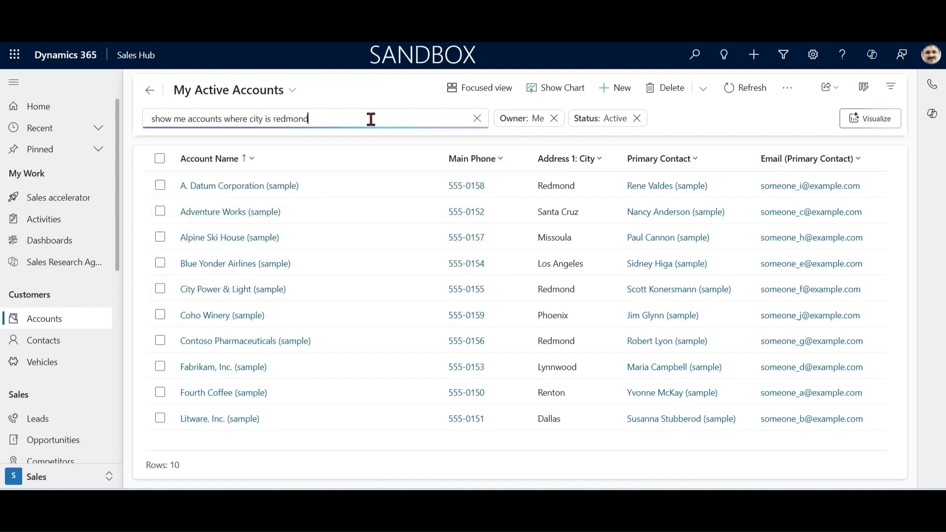
pyautogui.press('Return')
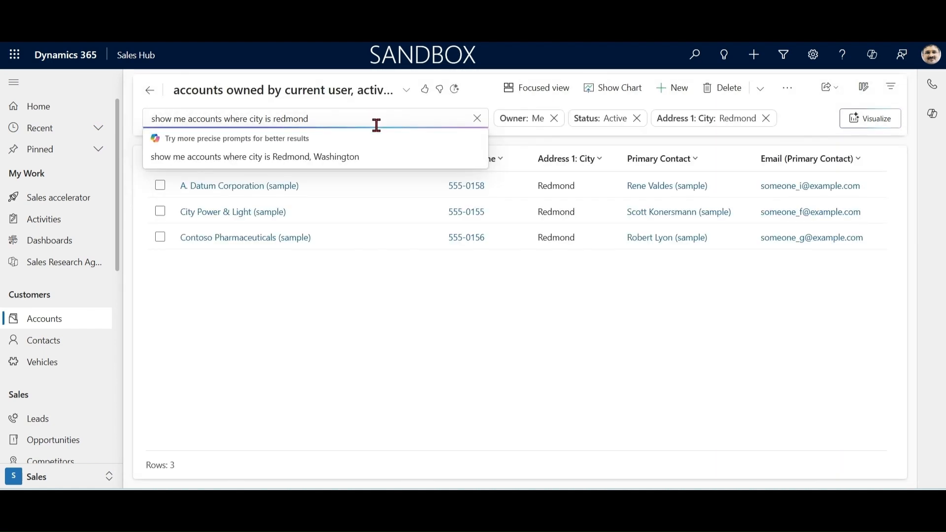
pyautogui.click(545, 339)
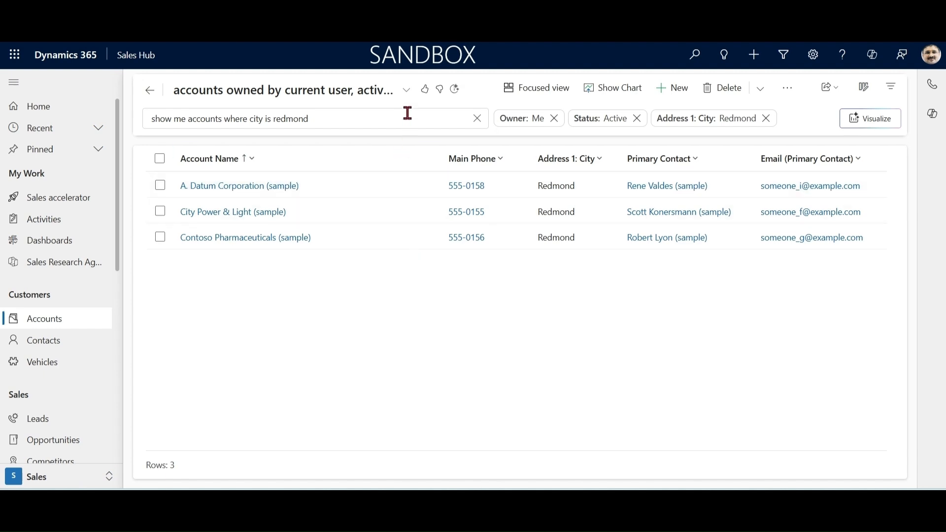
# - Save the filtered account list as a new view named "Redmond Accounts"
pyautogui.click(407, 94)
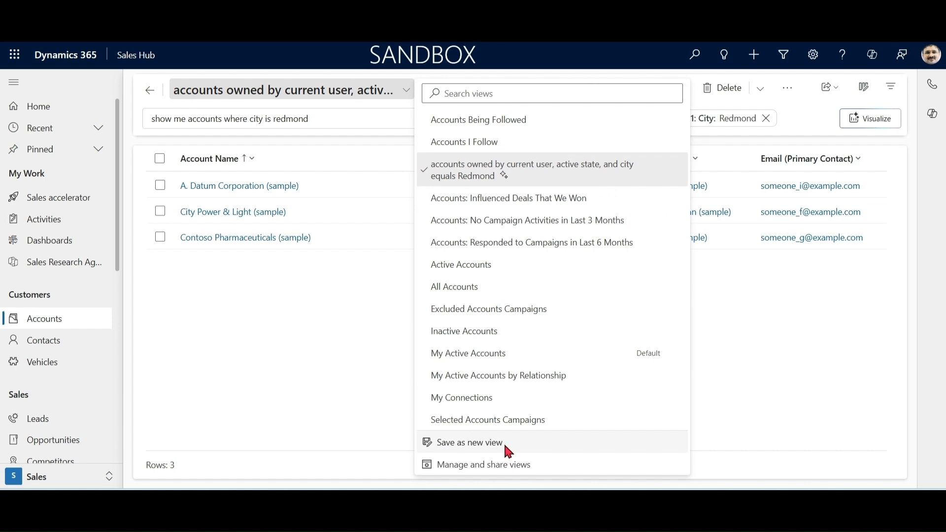
pyautogui.click(476, 446)
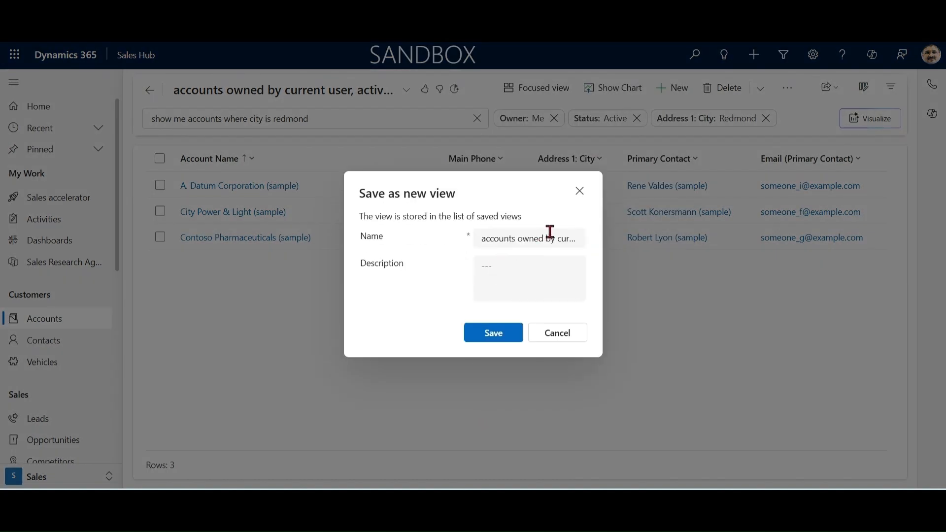
pyautogui.click(552, 238)
pyautogui.hotkey('ctrl', 'a')
pyautogui.write('Redmond Accounts')
pyautogui.click(493, 334)
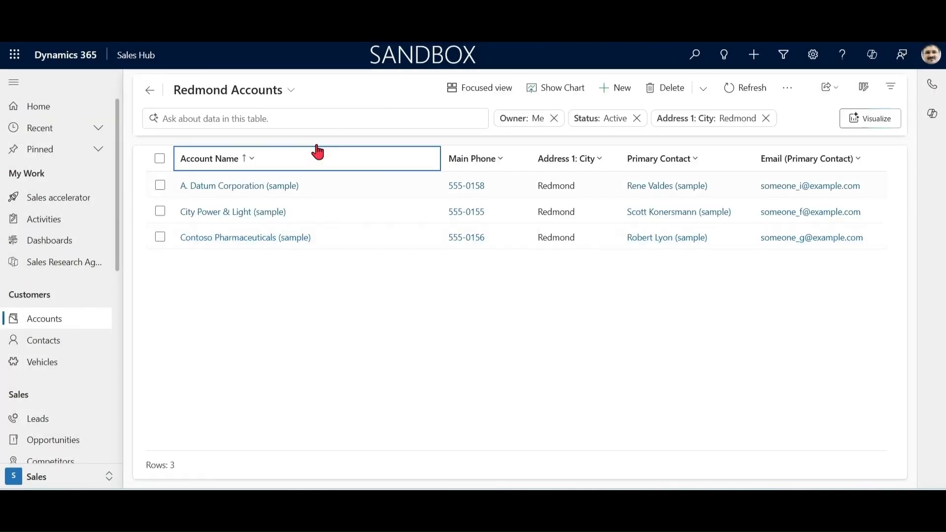
# - Open the sharing options of the Redmond Accounts view, look through the users available for sharing, and close view management
pyautogui.click(291, 93)
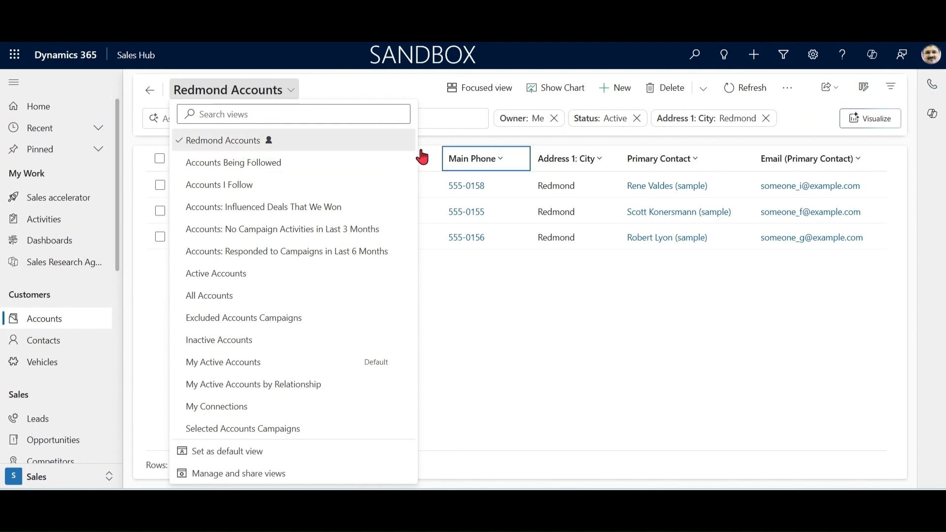
pyautogui.click(257, 474)
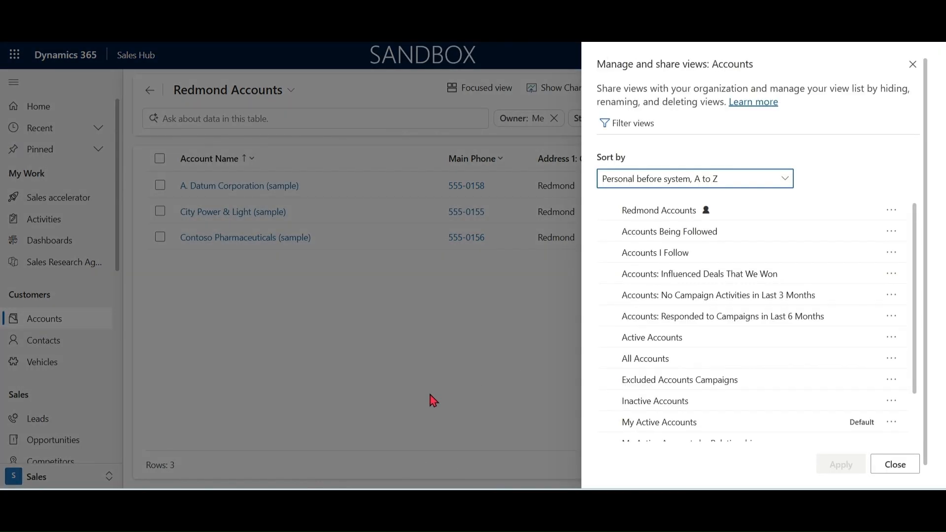
pyautogui.click(891, 211)
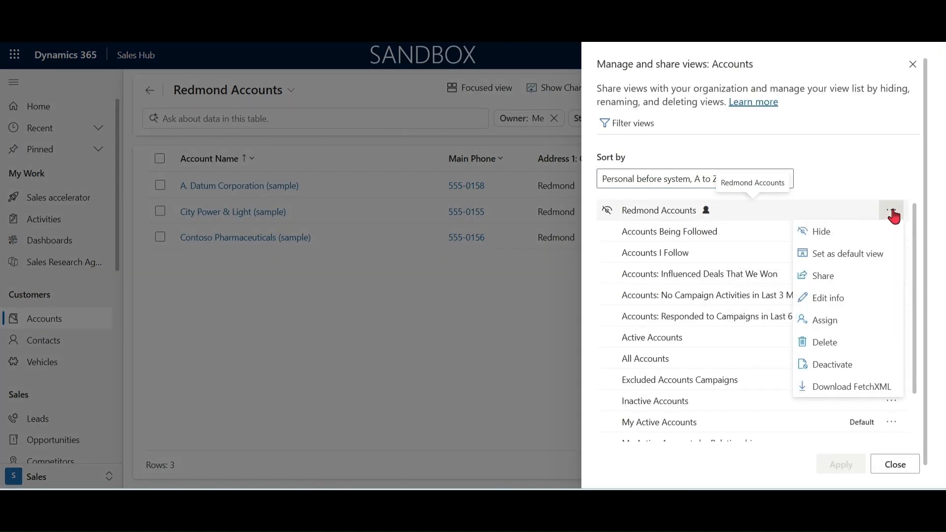
pyautogui.click(839, 277)
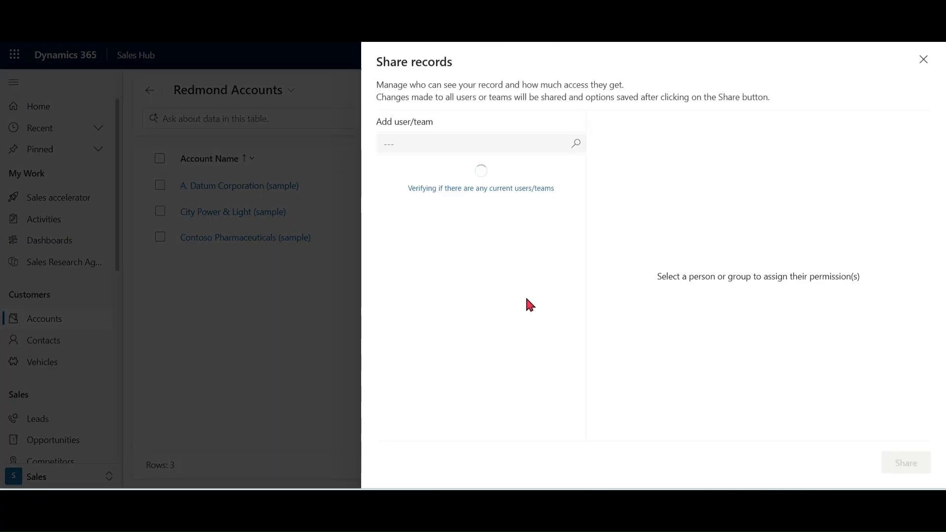
pyautogui.click(584, 147)
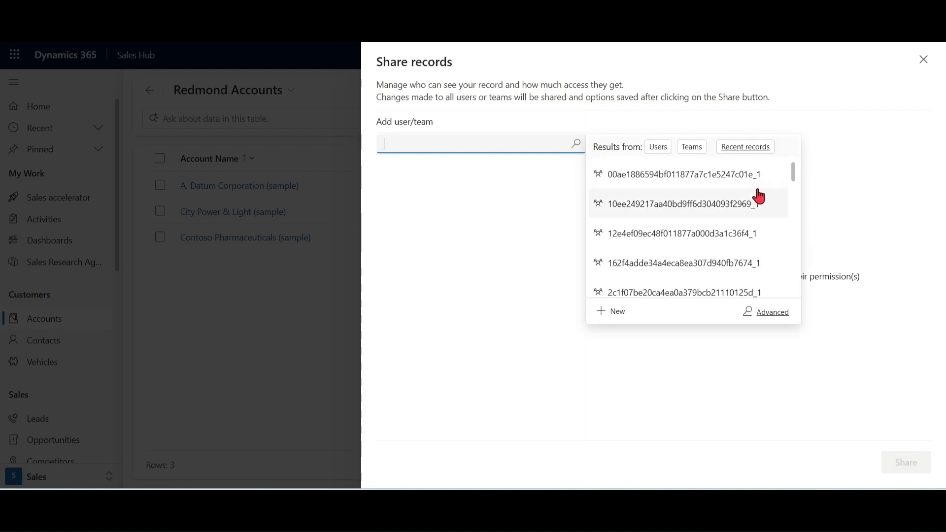
pyautogui.click(659, 147)
pyautogui.moveTo(792, 189)
pyautogui.mouseDown()
pyautogui.moveTo(792, 283)
pyautogui.moveTo(793, 189)
pyautogui.mouseUp()
pyautogui.click(841, 225)
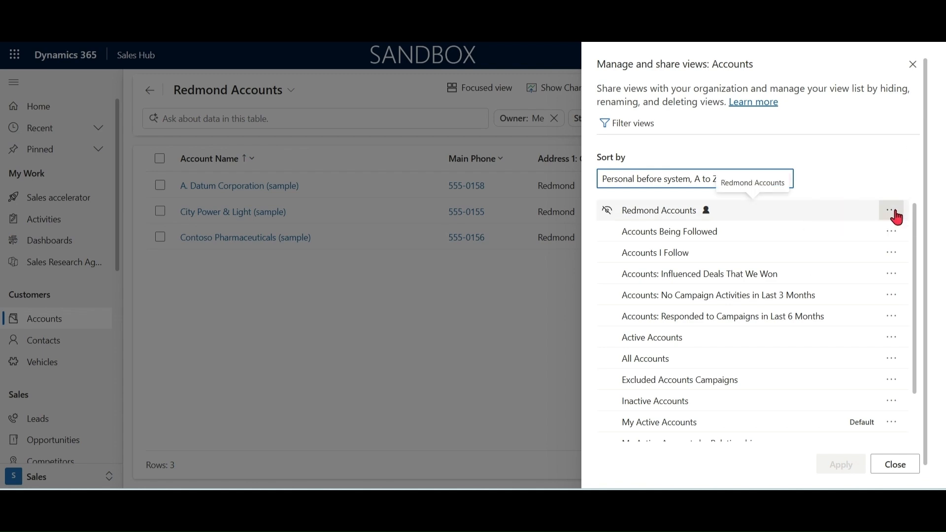
pyautogui.click(892, 212)
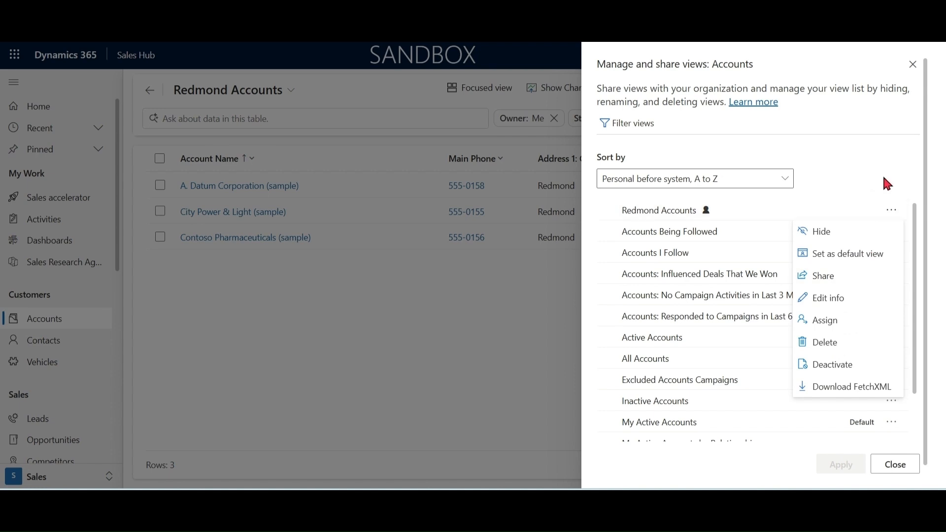
pyautogui.click(912, 64)
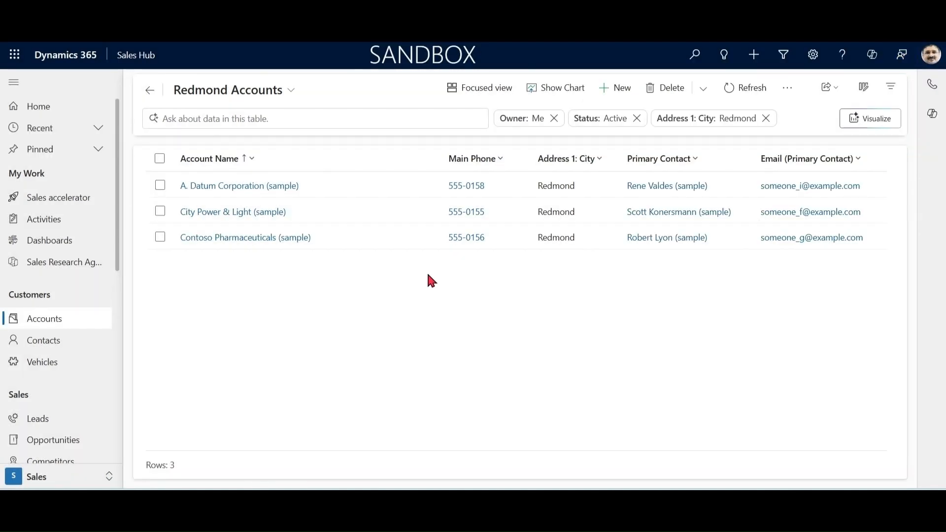
# - Set Redmond Accounts as the default accounts view, apply the change, and reopen the accounts list
pyautogui.click(43, 320)
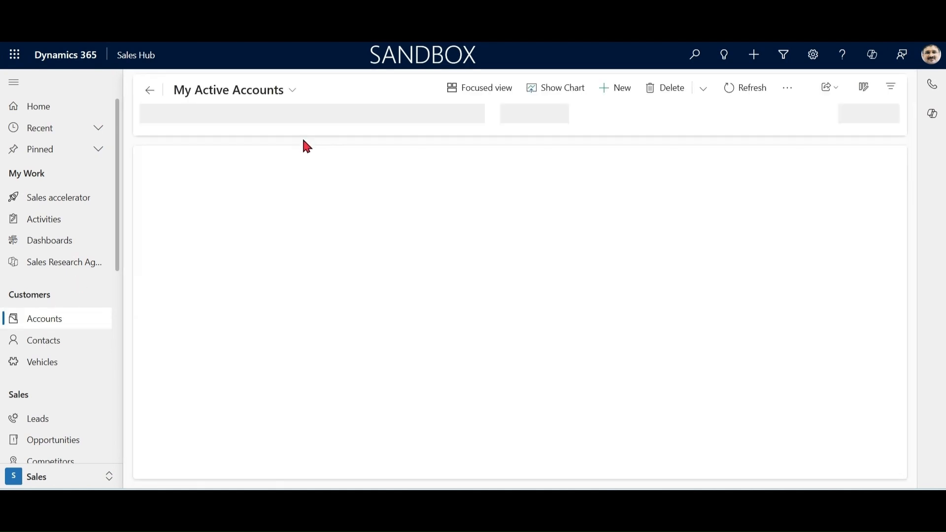
pyautogui.click(293, 91)
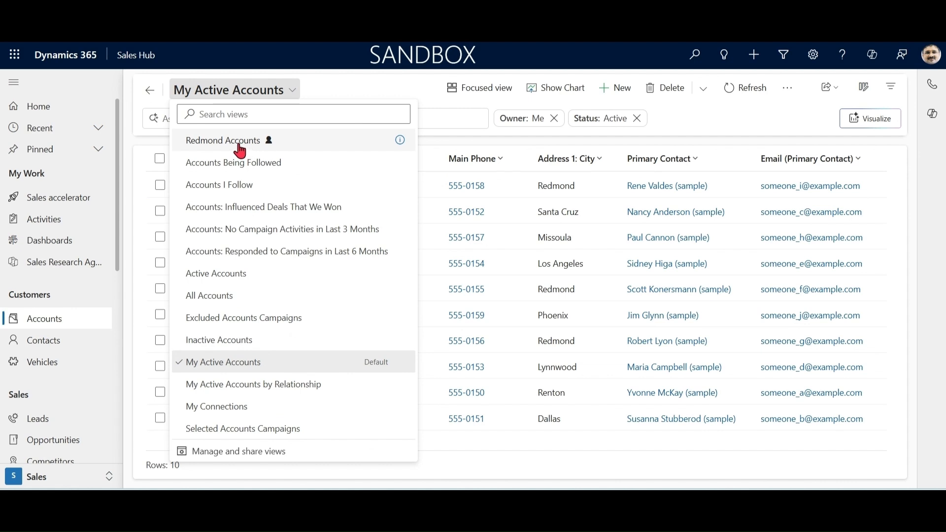
pyautogui.click(400, 142)
pyautogui.click(292, 90)
pyautogui.click(262, 473)
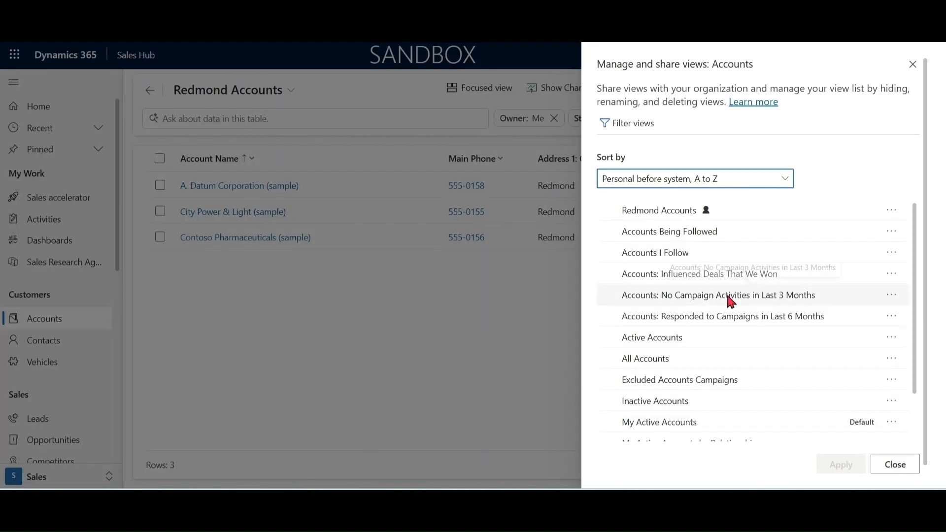
pyautogui.click(891, 210)
pyautogui.click(870, 258)
pyautogui.click(840, 465)
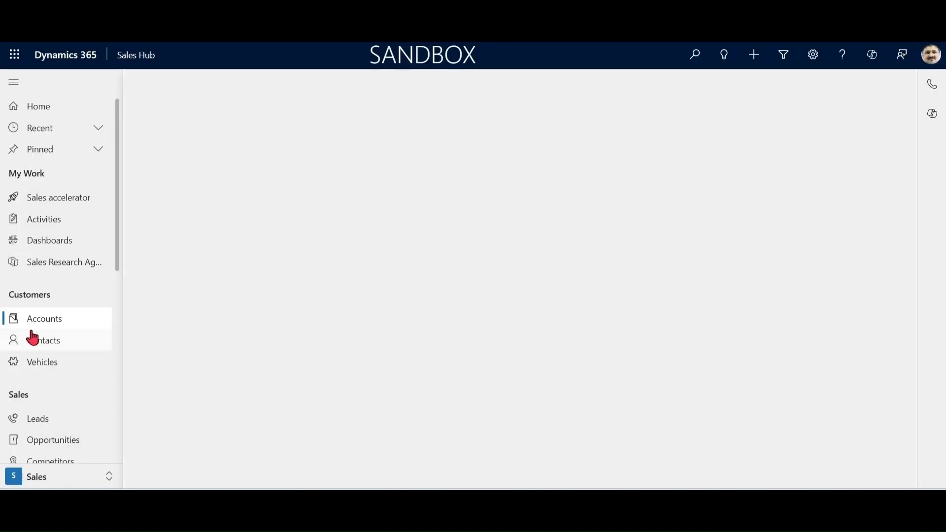
pyautogui.click(32, 333)
pyautogui.click(44, 319)
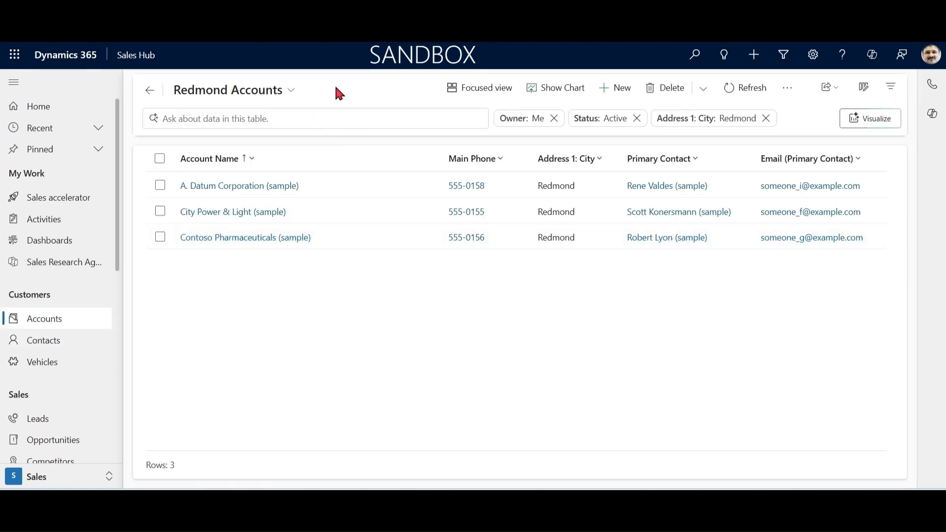
# - Reset the default accounts view, reopen the accounts list, and check which view is marked as default
pyautogui.click(289, 96)
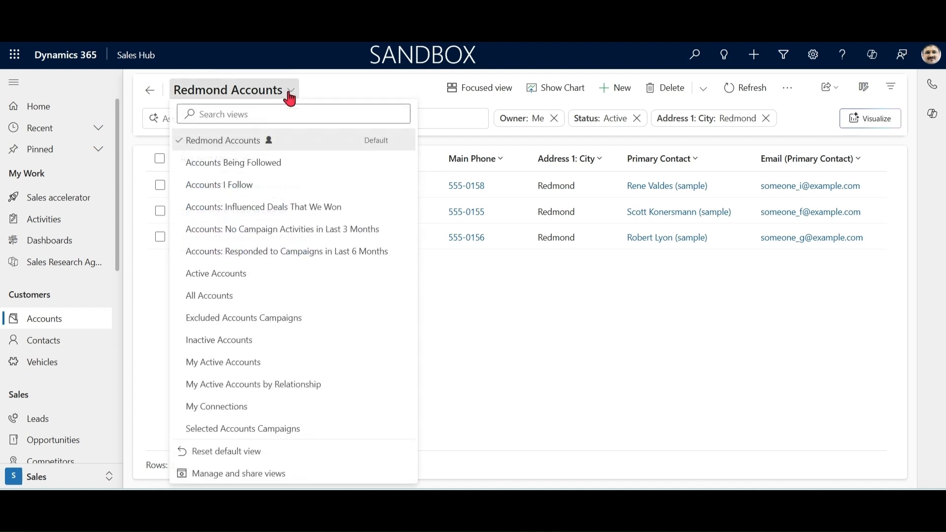
pyautogui.click(220, 455)
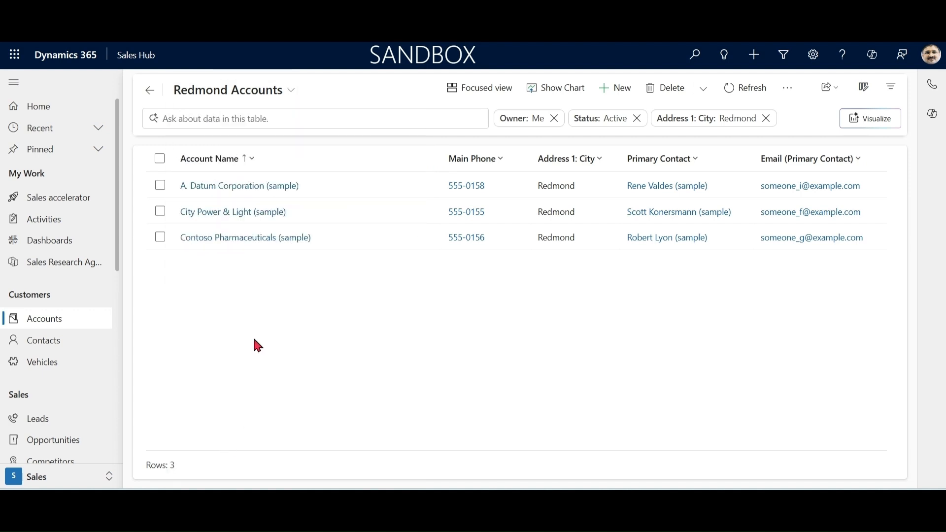
pyautogui.click(53, 342)
pyautogui.click(47, 323)
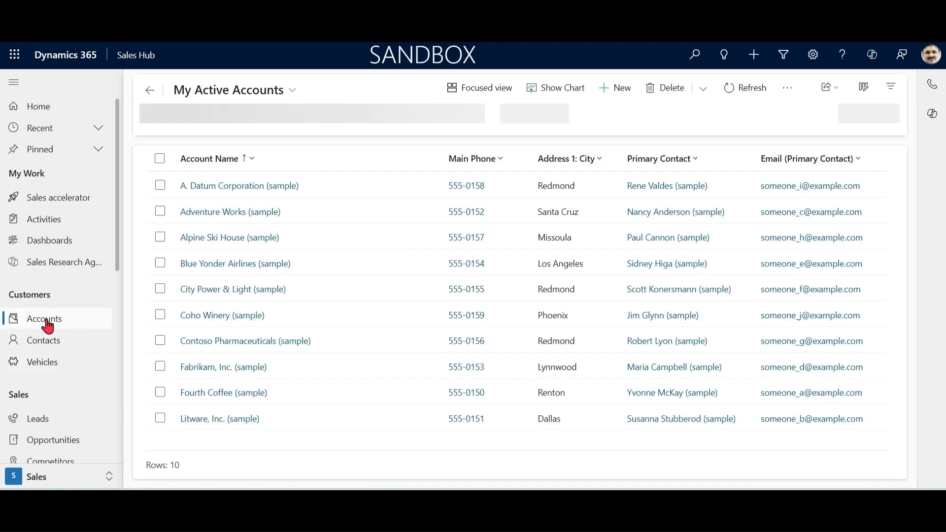
pyautogui.click(293, 91)
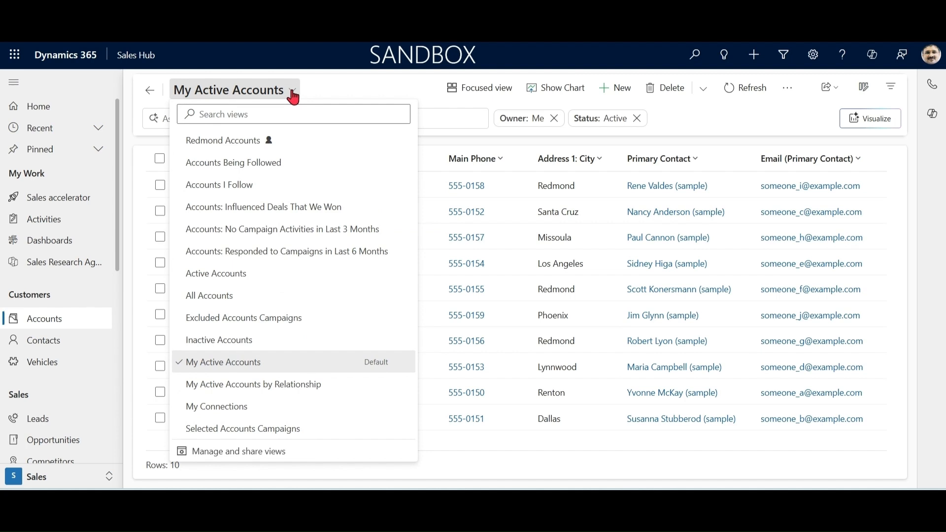
pyautogui.click(378, 90)
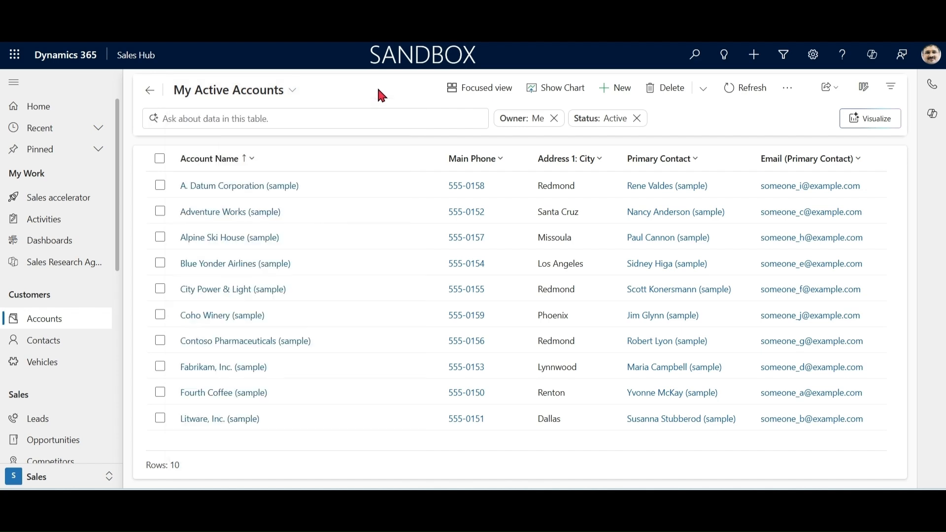
# - Open the vehicle view list in Sales Hub, and switch to Power Apps to open the Vehicle table's views in TestSolution
pyautogui.click(52, 371)
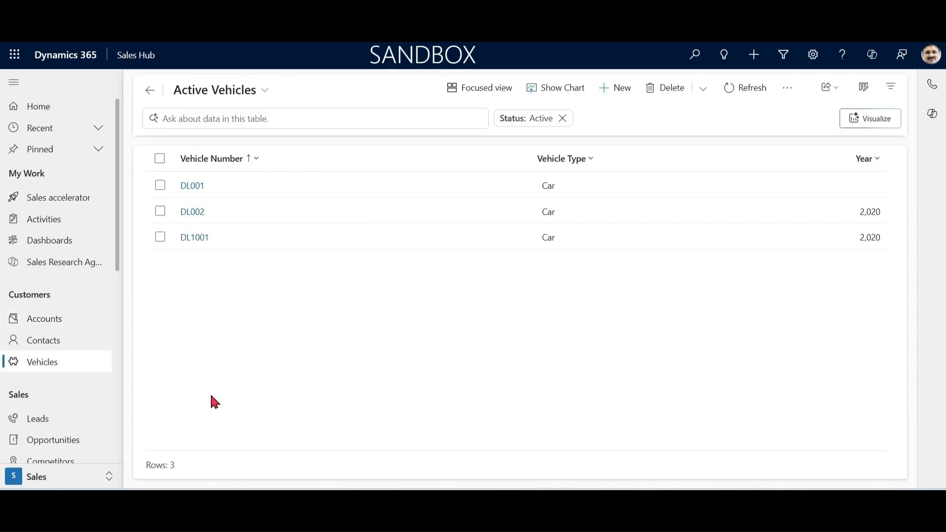
pyautogui.click(266, 91)
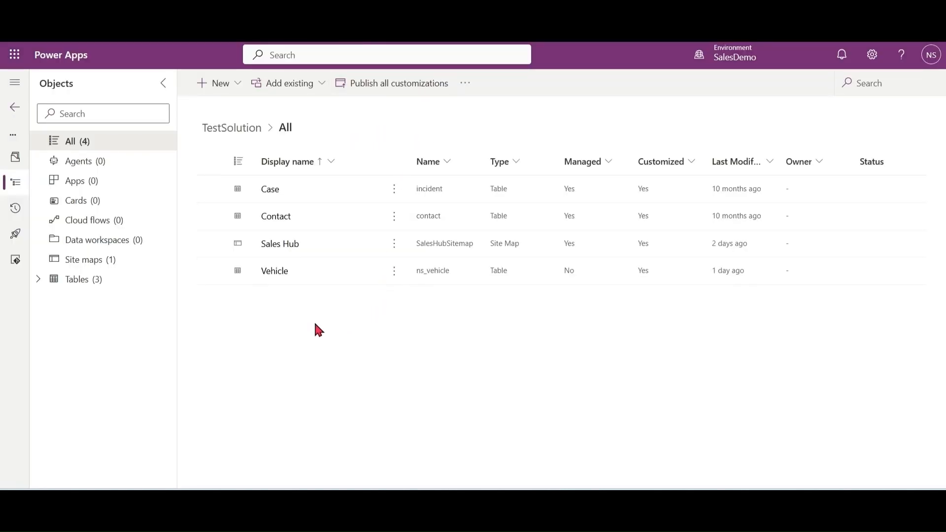
pyautogui.click(394, 340)
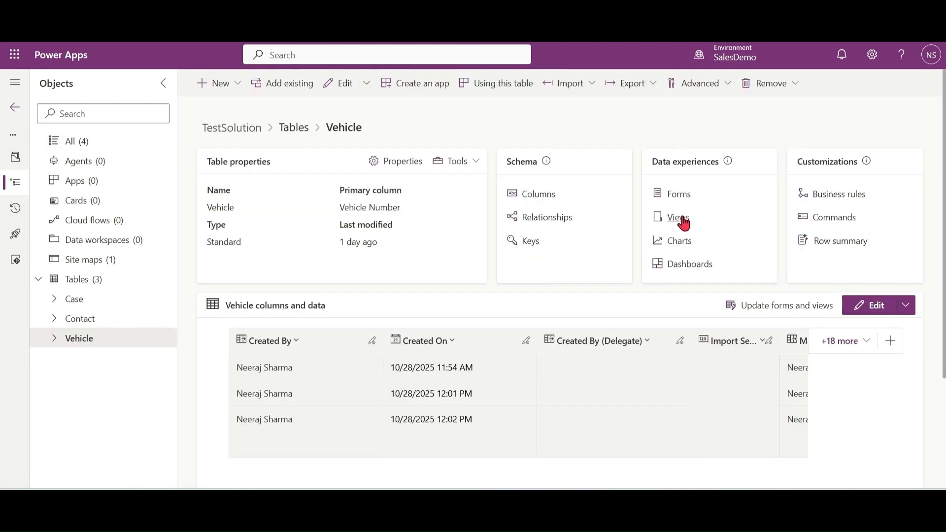
pyautogui.click(679, 217)
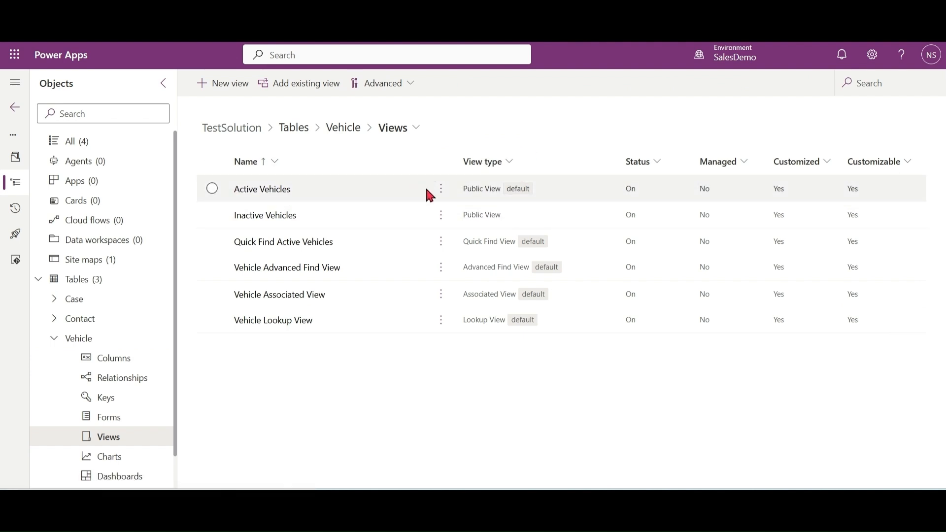
# - Open the Active Vehicles view in the view editor to examine its layout, and return to the views list
pyautogui.click(440, 193)
pyautogui.click(459, 212)
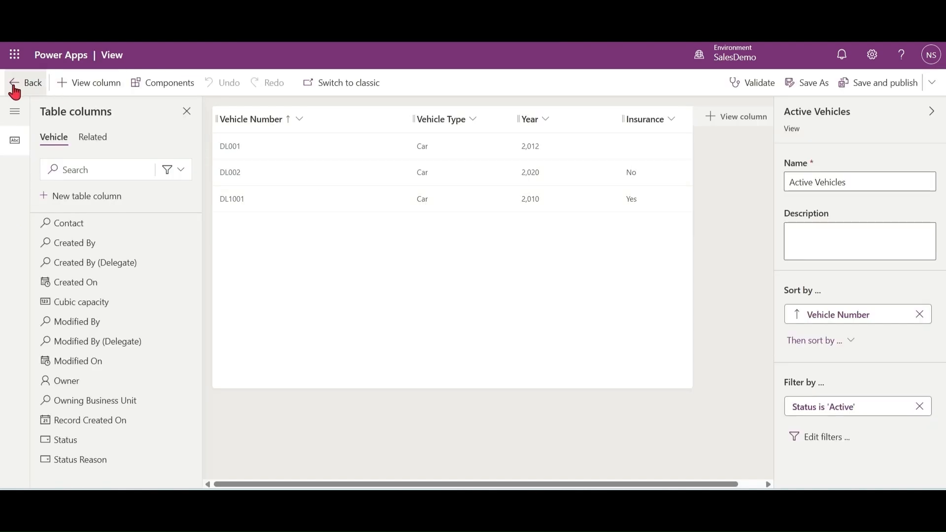
pyautogui.click(15, 86)
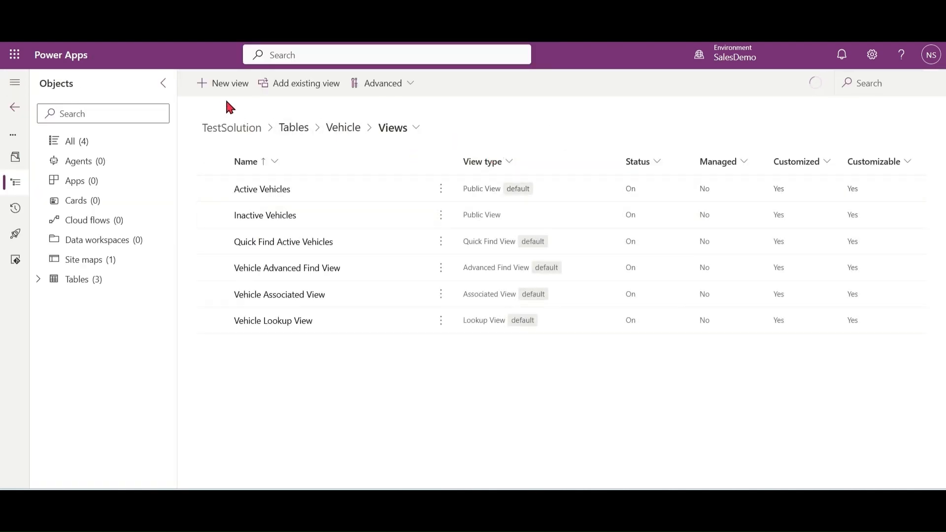
# - Create a new view named "Old Vehicles" for the Vehicle table
pyautogui.click(224, 85)
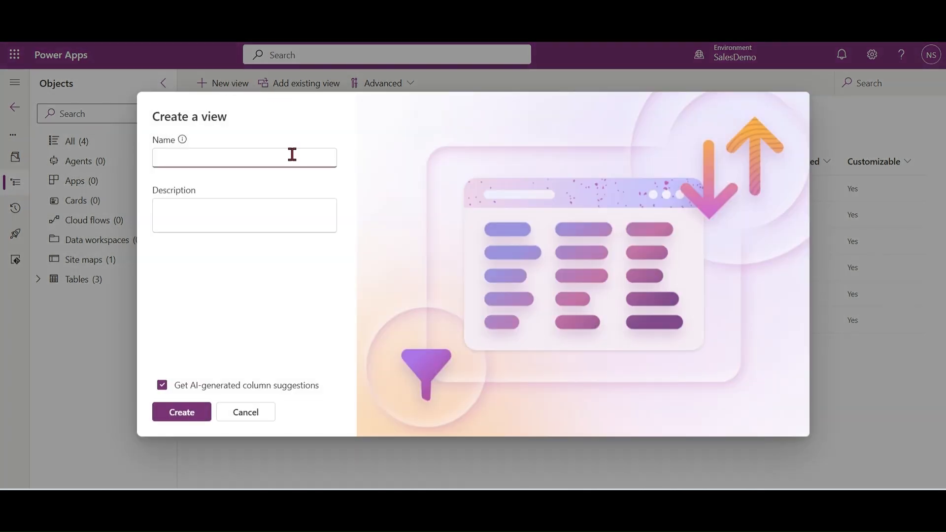
pyautogui.write('Old Vehicles')
pyautogui.click(187, 420)
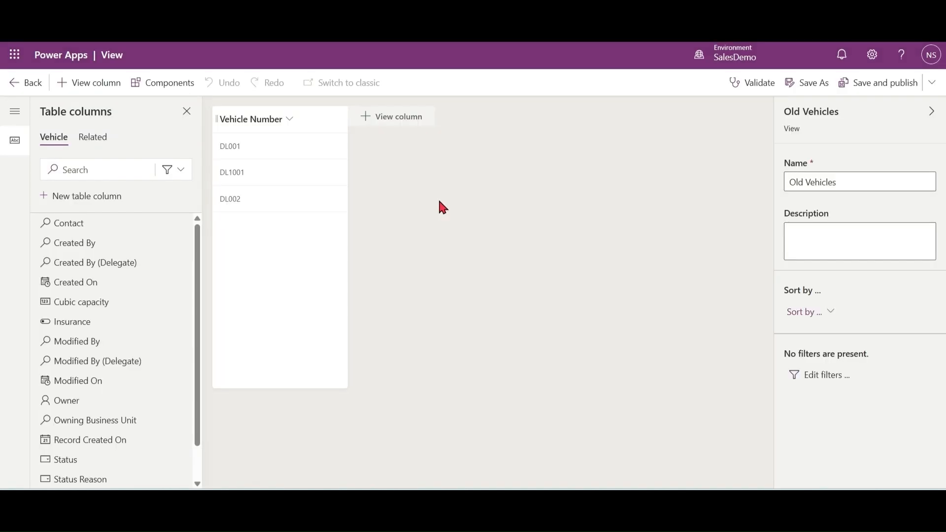
# - Add the Year and Cubic capacity columns to the Old Vehicles view and sort it by Year ascending
pyautogui.click(392, 118)
pyautogui.click(401, 212)
pyautogui.write('yea')
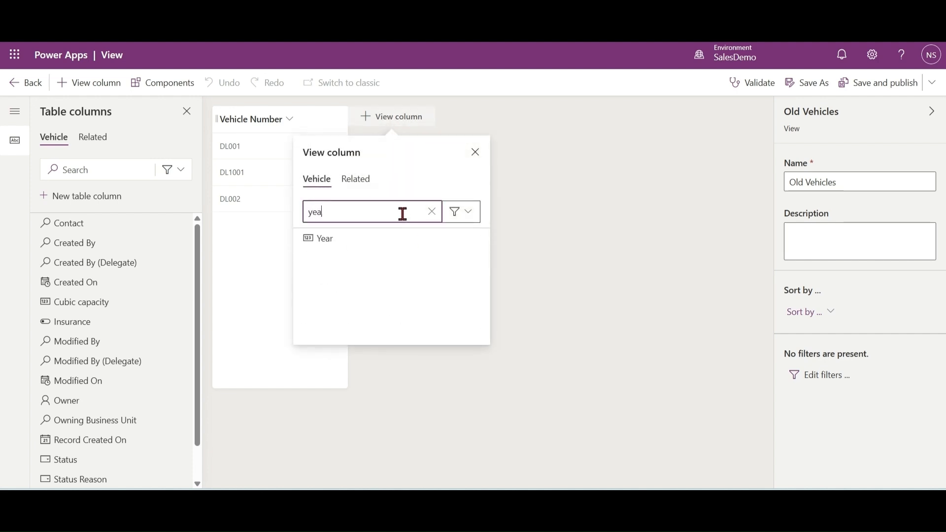
pyautogui.click(339, 251)
pyautogui.click(445, 122)
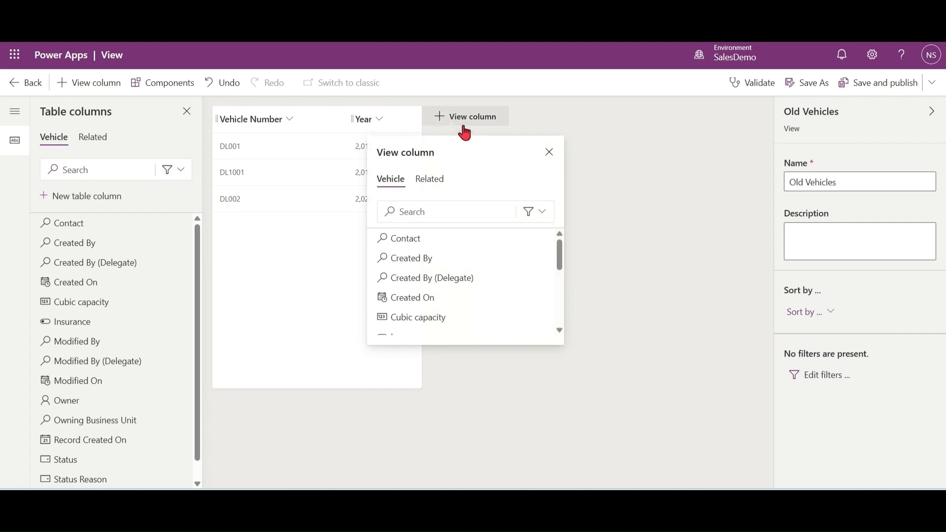
pyautogui.click(441, 211)
pyautogui.click(433, 319)
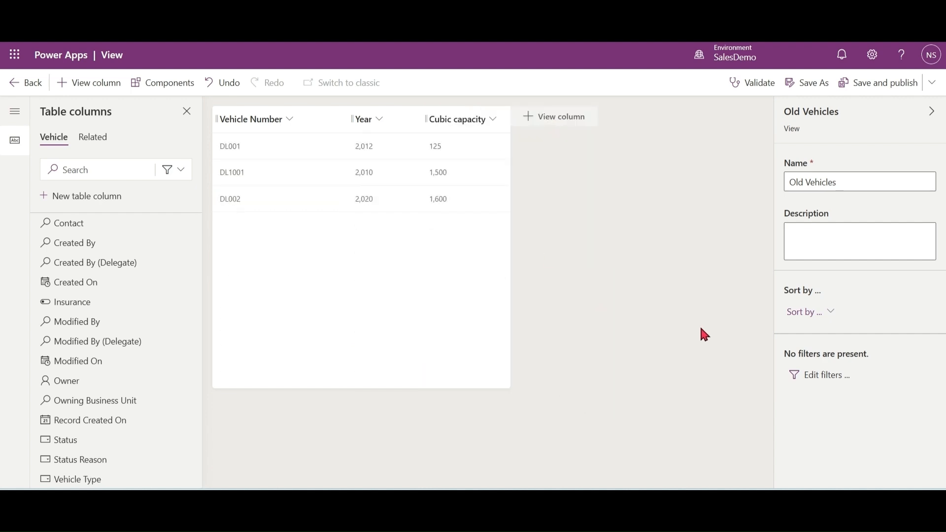
pyautogui.click(832, 315)
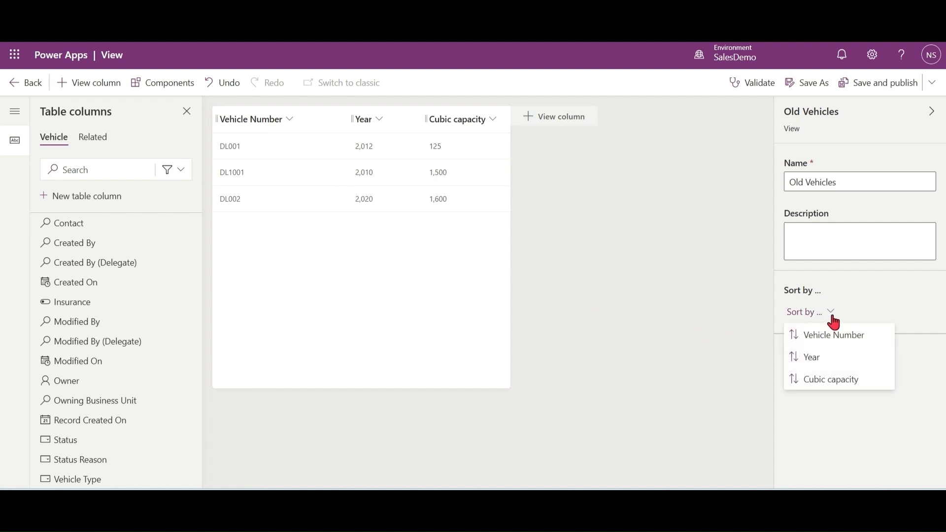
pyautogui.click(823, 358)
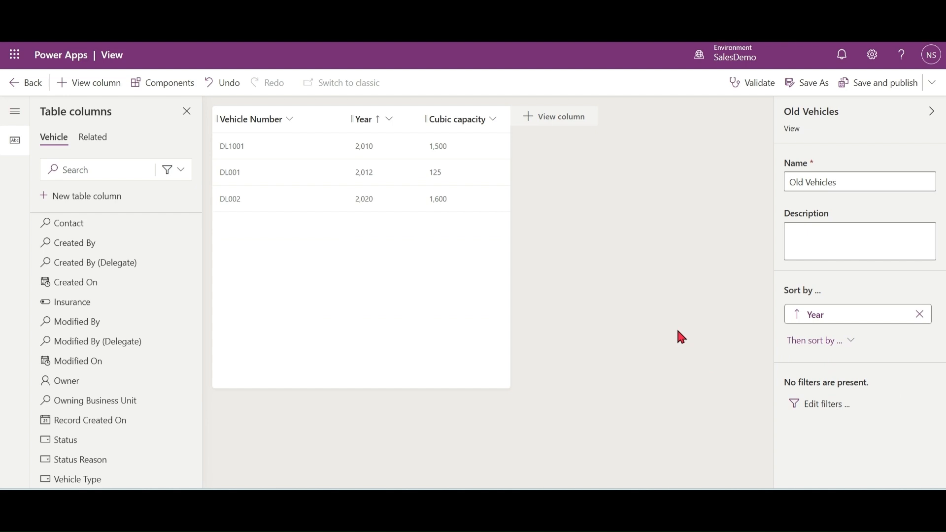
# - Add a filter condition to the Old Vehicles view for Year is less than 2015
pyautogui.click(827, 408)
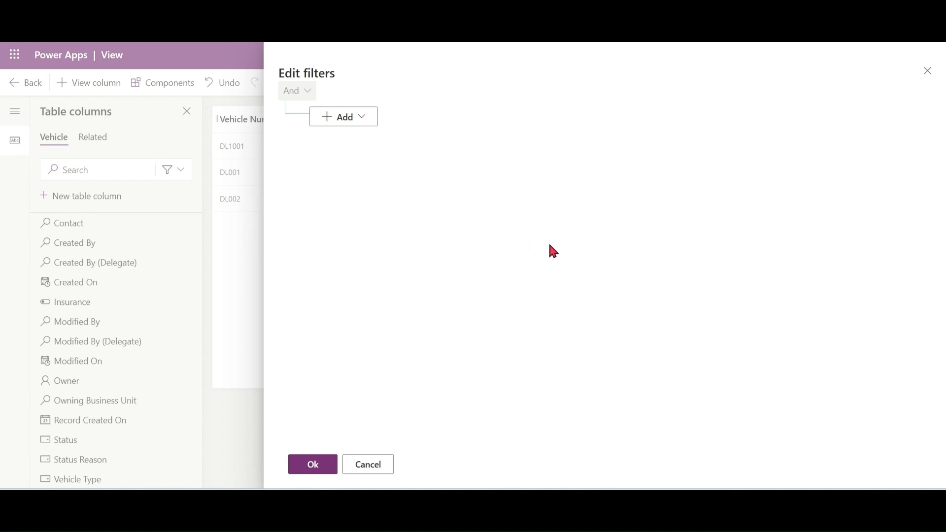
pyautogui.click(363, 120)
pyautogui.click(359, 135)
pyautogui.click(443, 127)
pyautogui.write('Year')
pyautogui.click(653, 94)
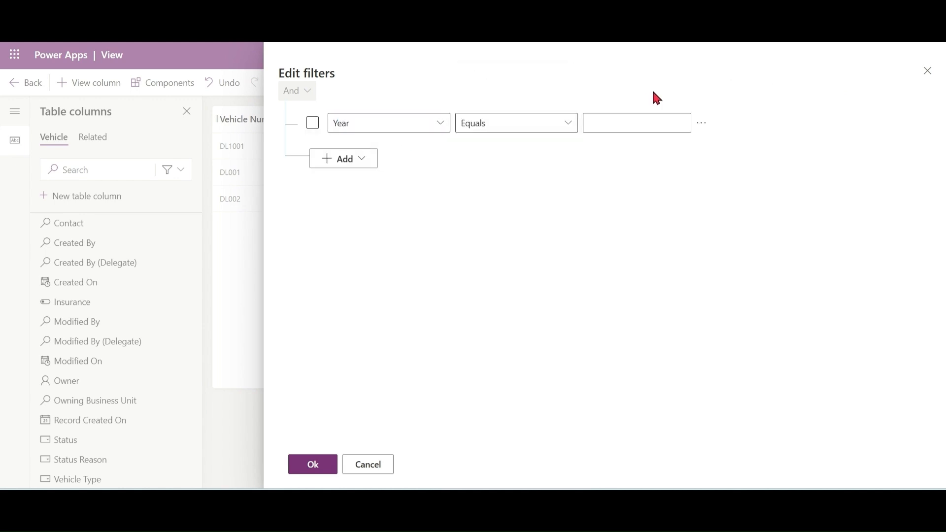
pyautogui.click(567, 124)
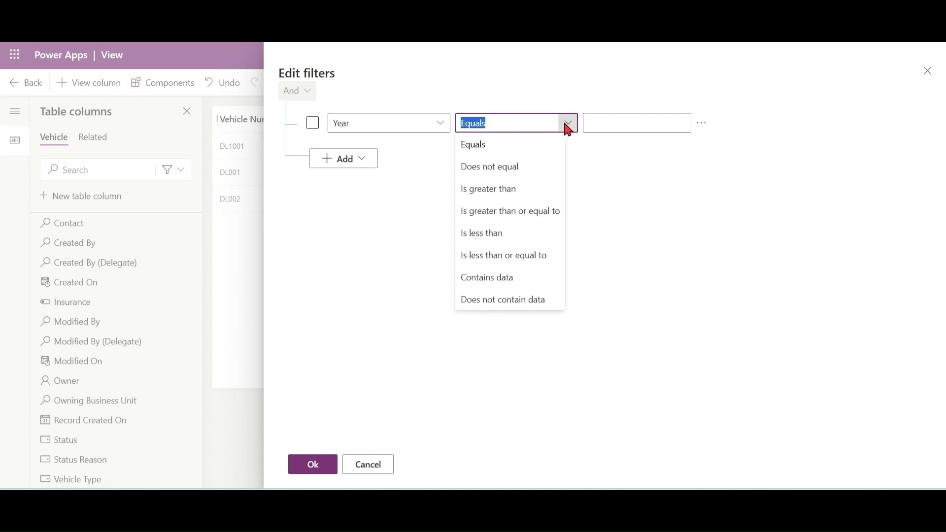
pyautogui.click(512, 233)
pyautogui.click(629, 124)
pyautogui.write('2015')
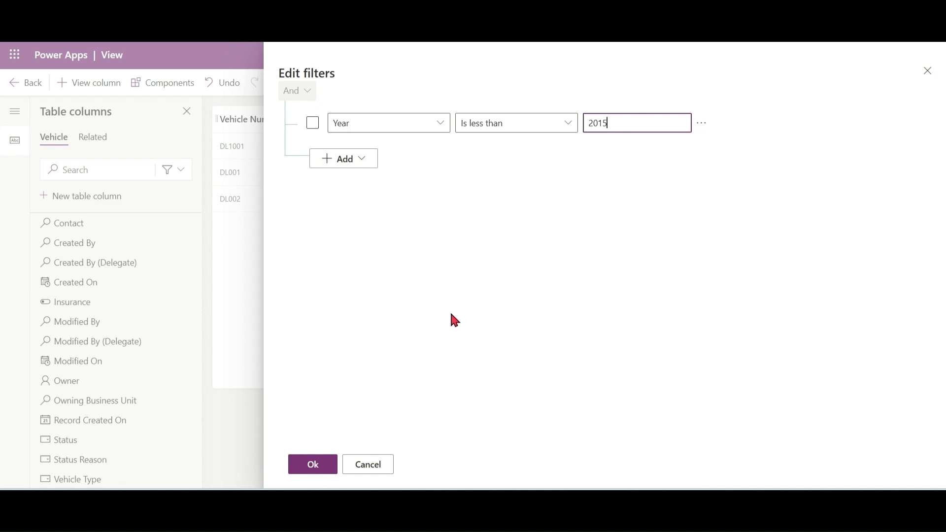
pyautogui.click(365, 169)
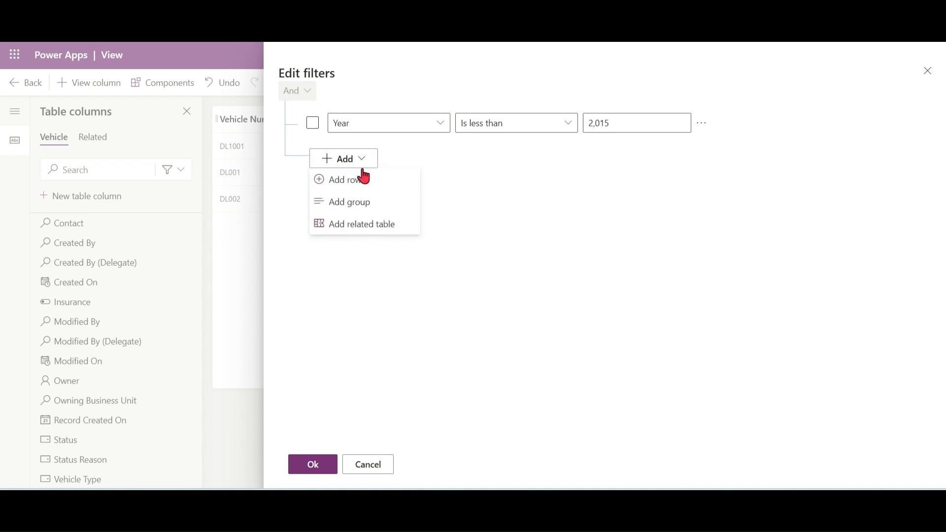
pyautogui.click(363, 179)
pyautogui.click(312, 122)
pyautogui.click(311, 164)
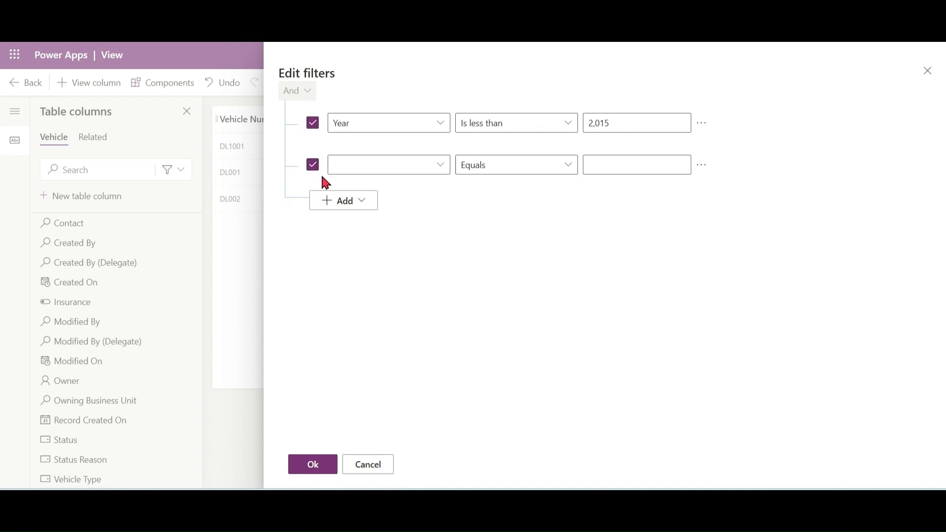
pyautogui.click(312, 168)
pyautogui.click(329, 462)
pyautogui.click(703, 191)
pyautogui.click(729, 200)
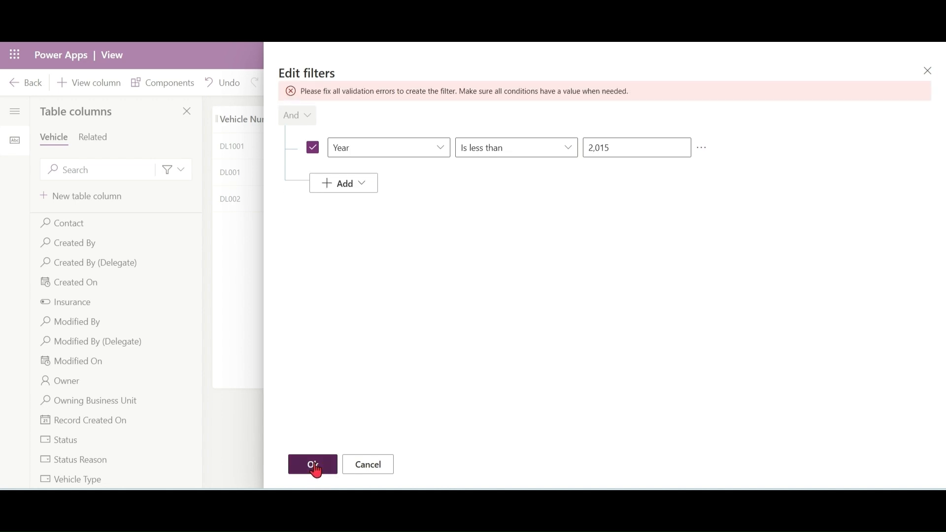
# - Apply the Year filter to the Old Vehicles view, and save and publish the view
pyautogui.click(313, 464)
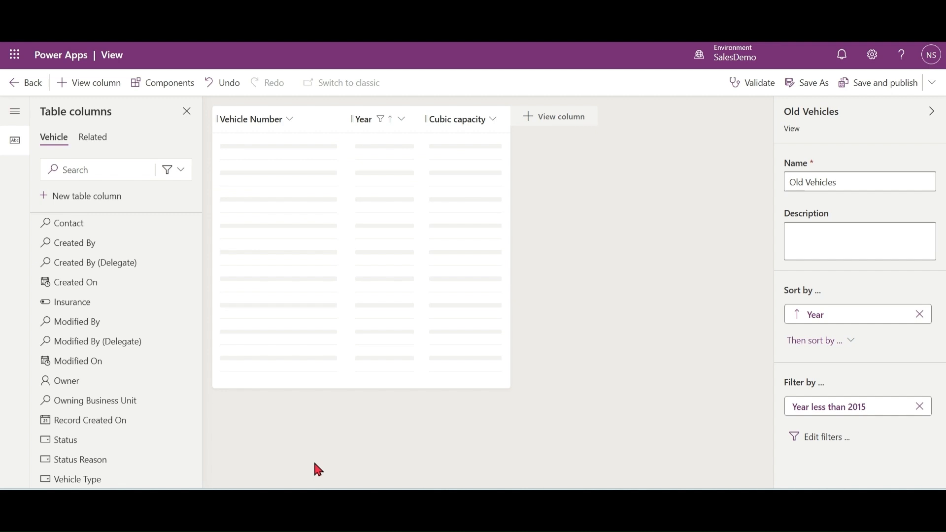
pyautogui.click(902, 83)
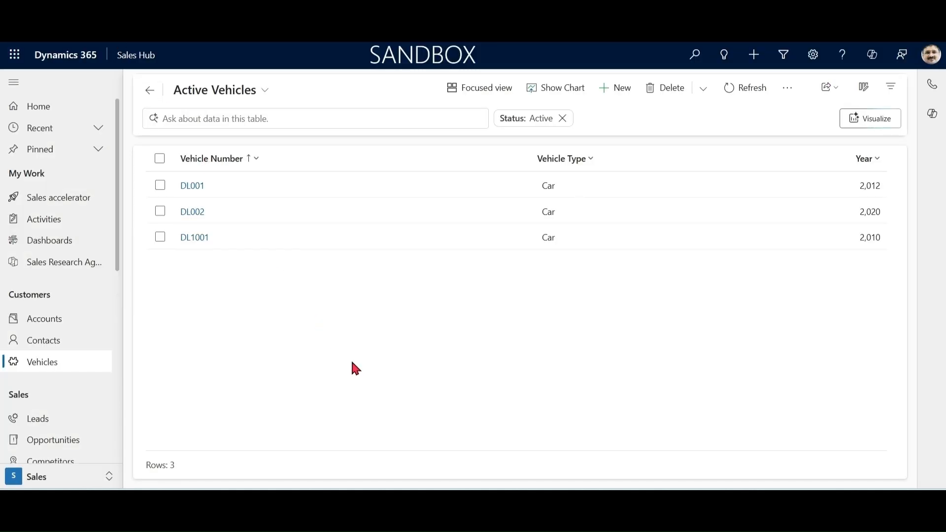
# - Reload the vehicle list in Sales Hub and display the Old Vehicles view
pyautogui.press('F5')
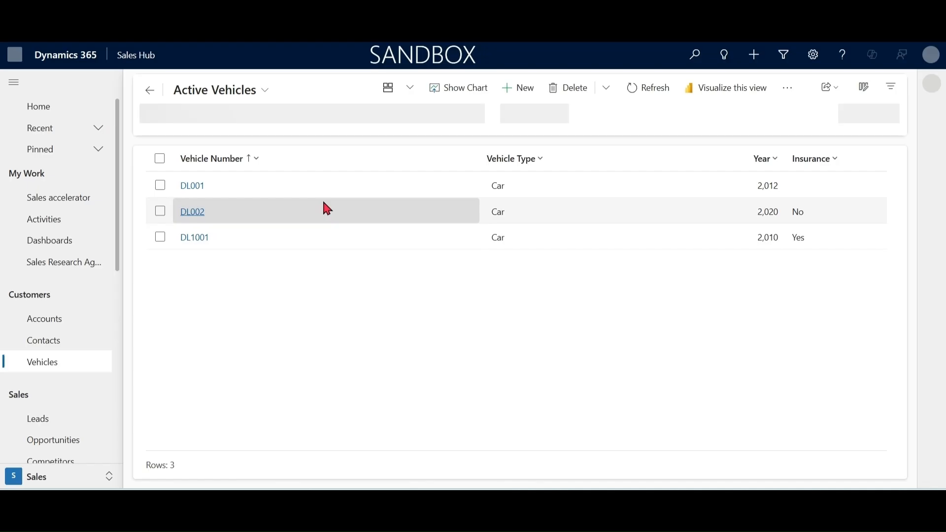
pyautogui.click(265, 90)
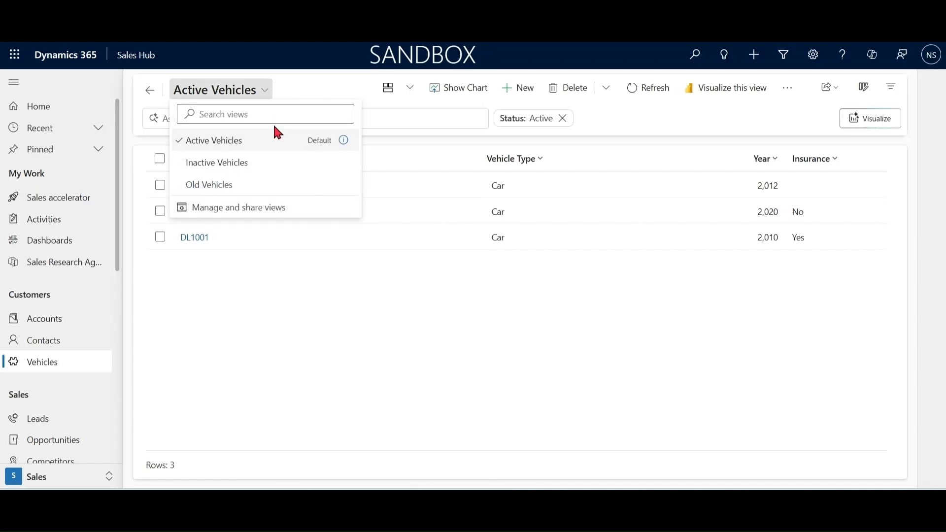
pyautogui.click(216, 185)
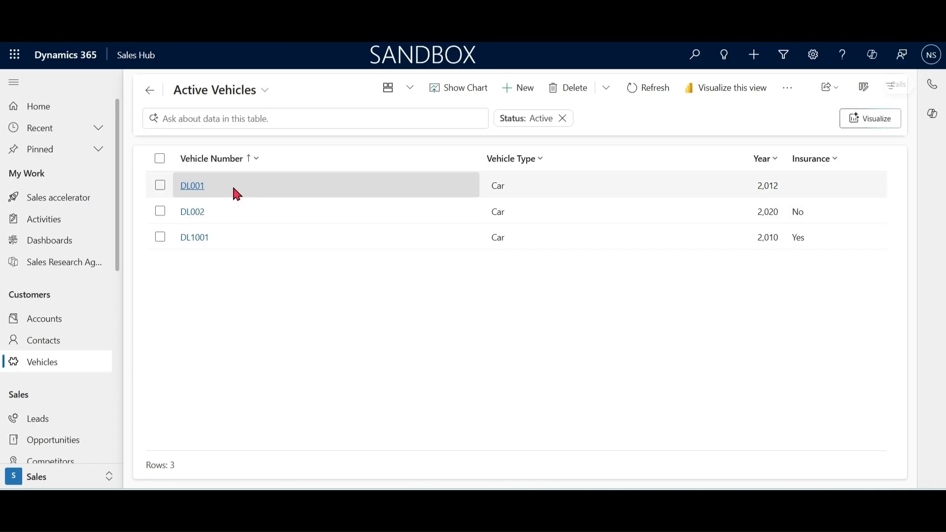
pyautogui.click(253, 95)
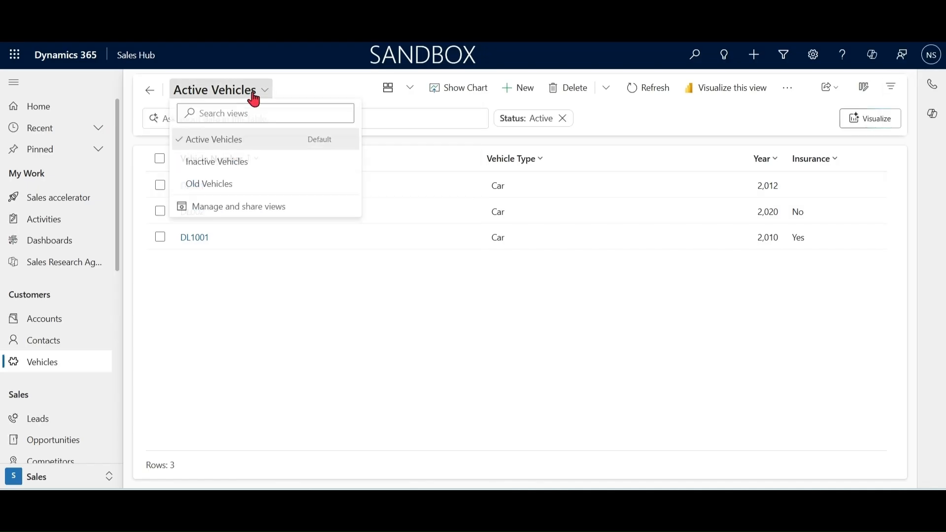
pyautogui.click(215, 187)
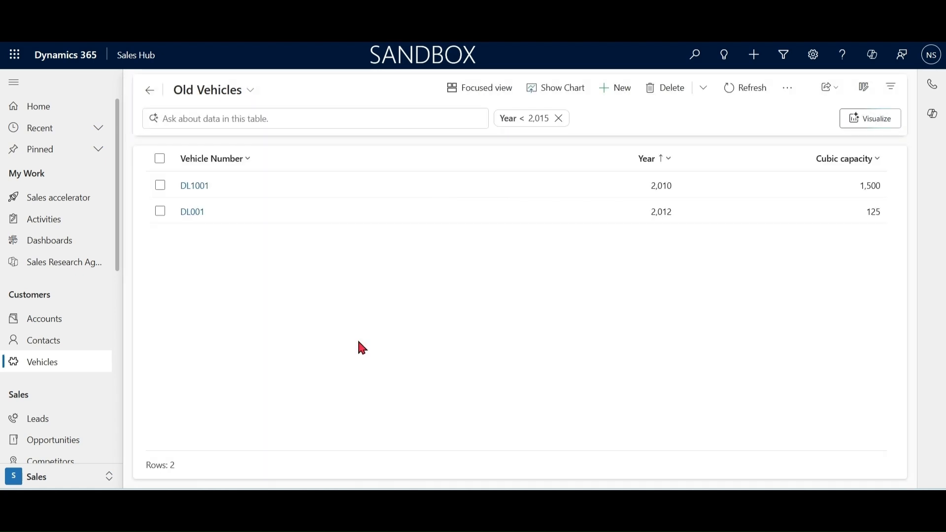
# - Return to the Active Vehicles view and query its data with the prompt "show me vehicle with insurance"
pyautogui.click(246, 94)
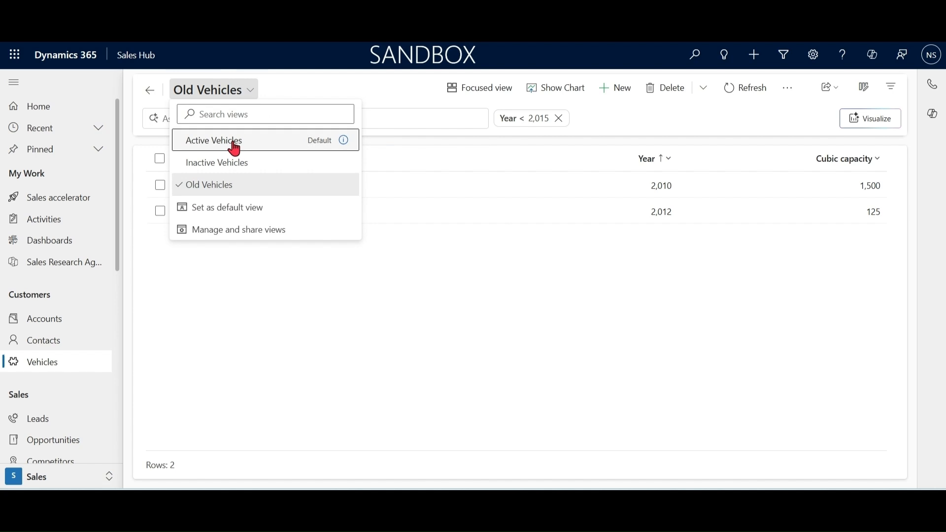
pyautogui.click(229, 140)
pyautogui.click(423, 116)
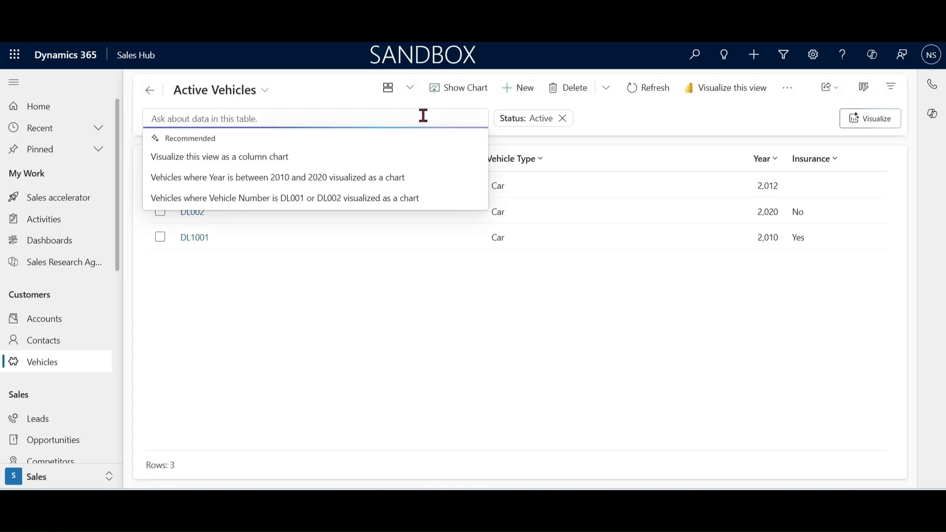
pyautogui.write('show me vehicle')
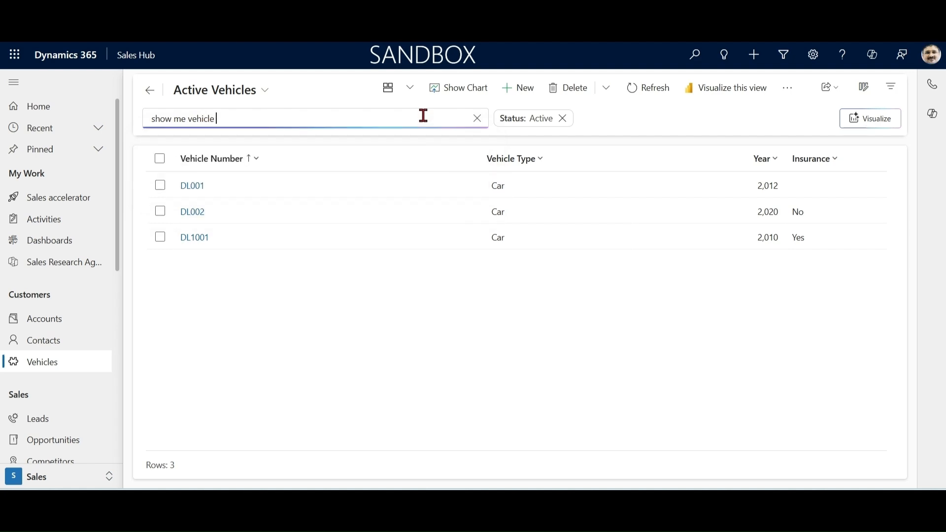
pyautogui.write(' with insurance')
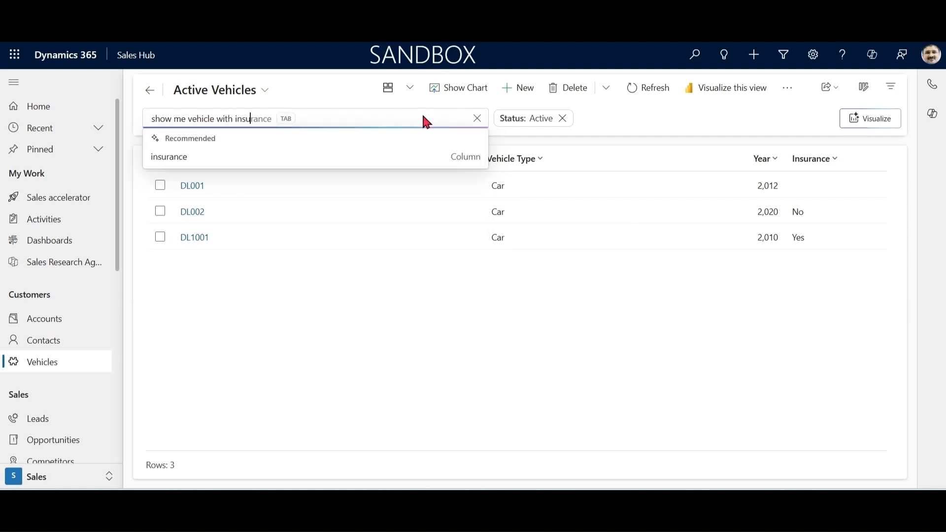
pyautogui.press('Return')
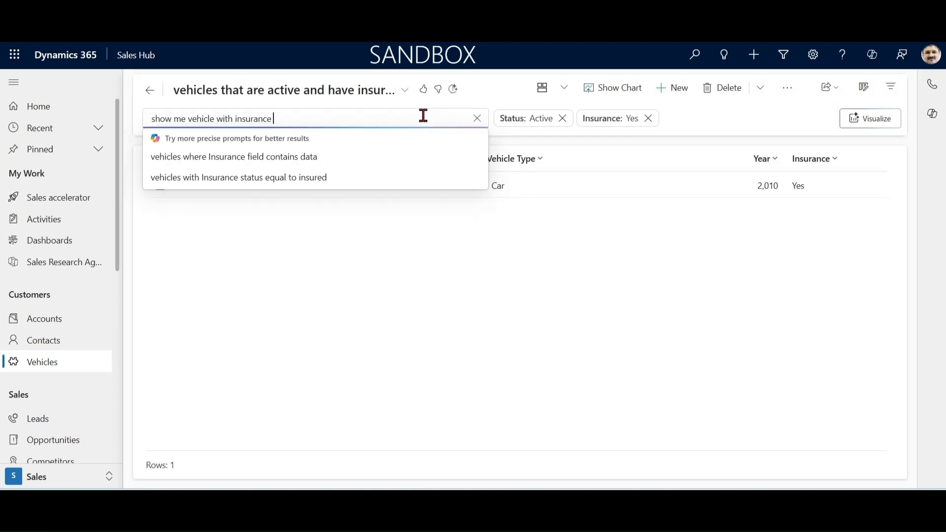
pyautogui.click(543, 298)
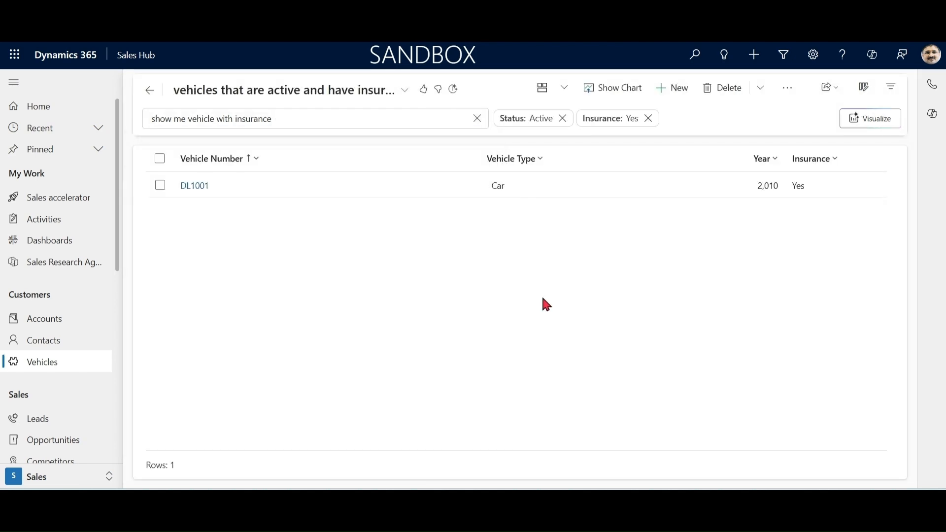
# - Save the prompt-filtered vehicle list as a new view named "Insurance Vehicle"
pyautogui.click(406, 96)
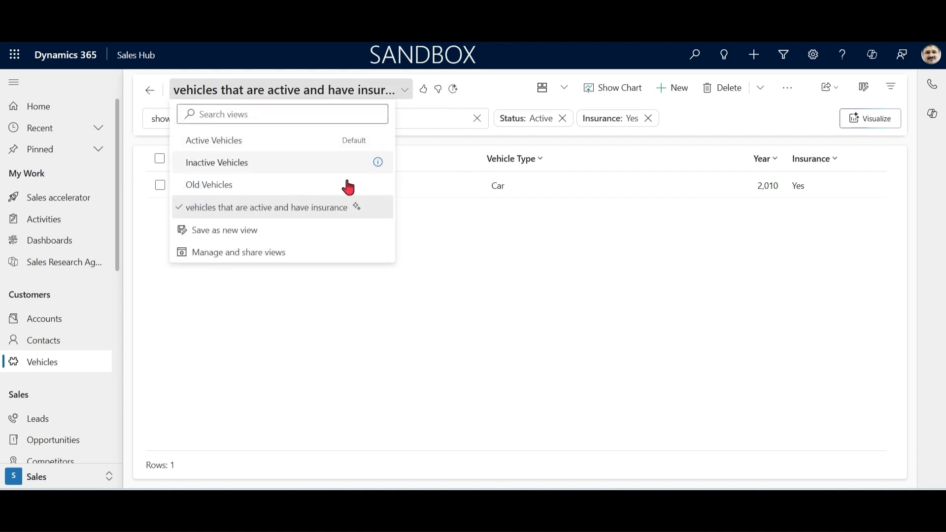
pyautogui.click(254, 230)
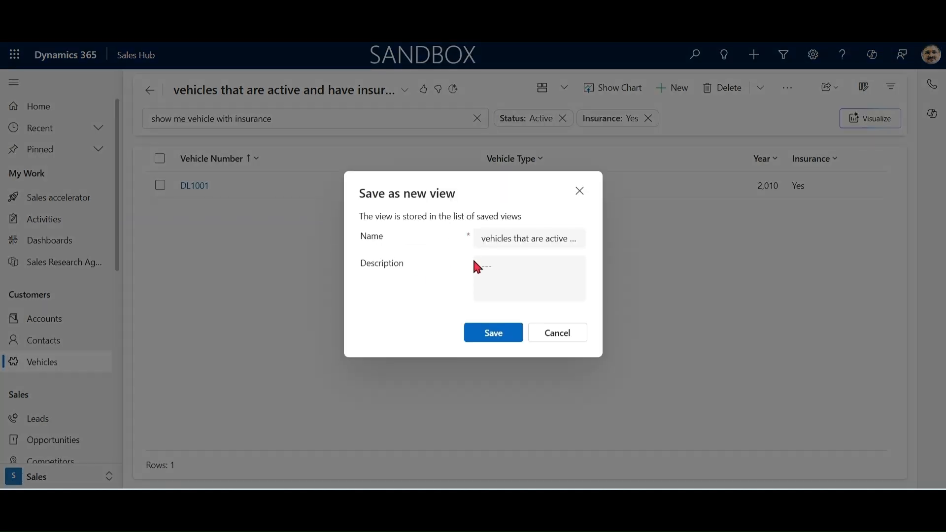
pyautogui.click(508, 238)
pyautogui.hotkey('ctrl', 'a')
pyautogui.write('Insurance ')
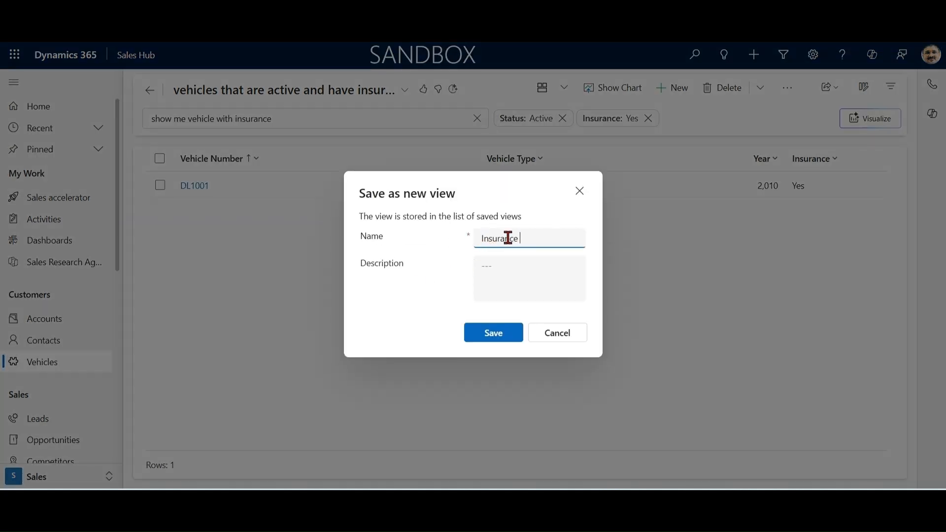
pyautogui.write('Vehicle')
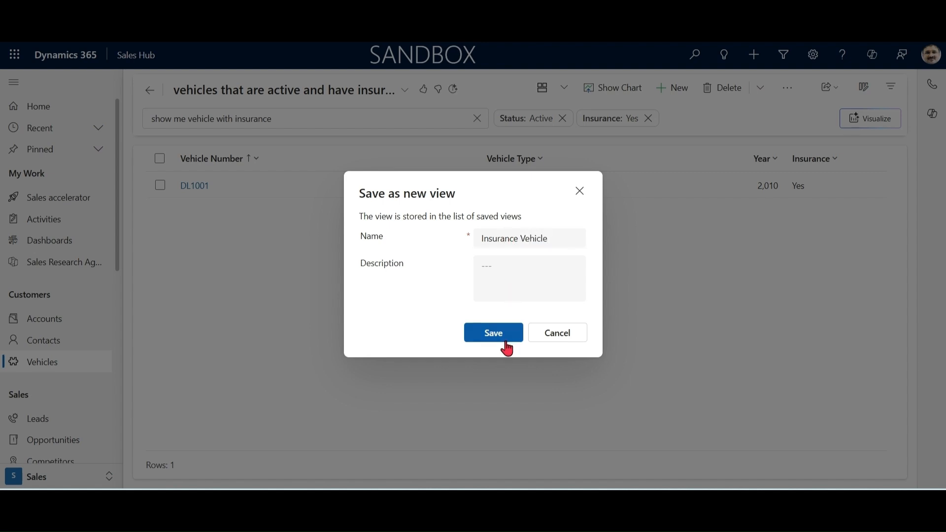
pyautogui.click(503, 334)
# - Switch the vehicle list from the Insurance Vehicle view to the Old Vehicles view
pyautogui.click(278, 91)
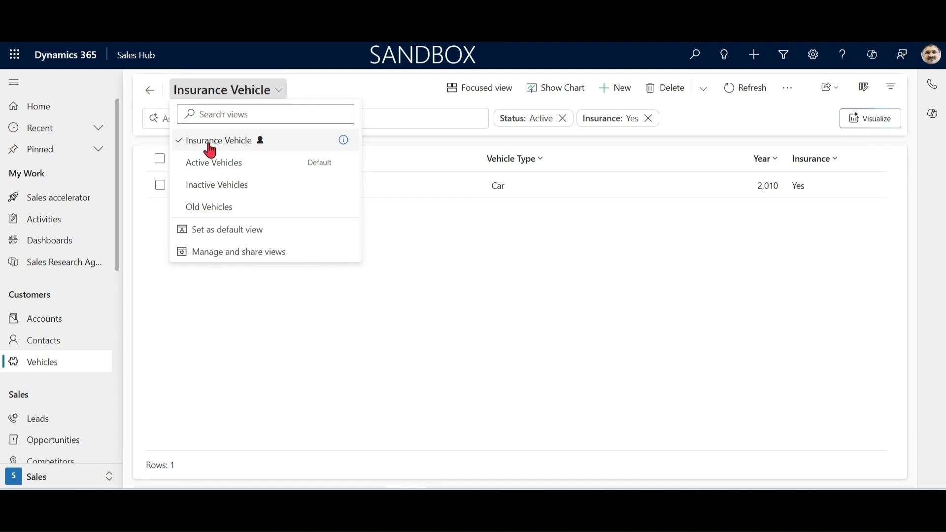
pyautogui.click(223, 216)
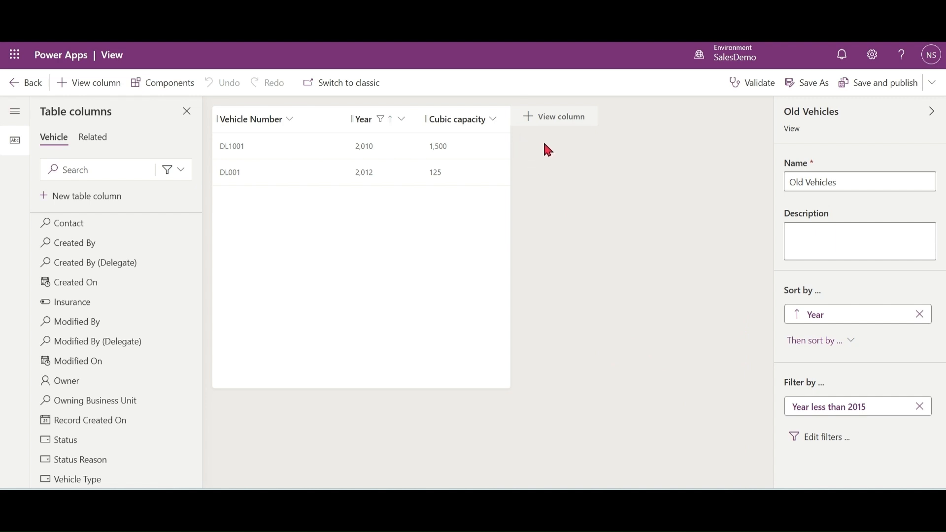
# - In Power Apps, narrow the Vehicle Number column and widen the Year column of the Old Vehicles view, publish it, and leave the editor
pyautogui.moveTo(348, 118); pyautogui.dragTo(308, 119)
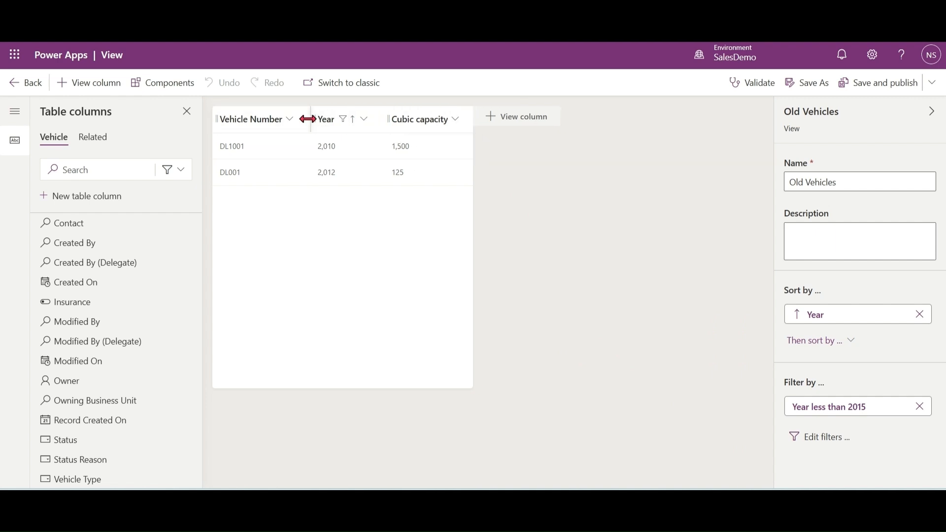
pyautogui.moveTo(388, 119); pyautogui.dragTo(437, 121)
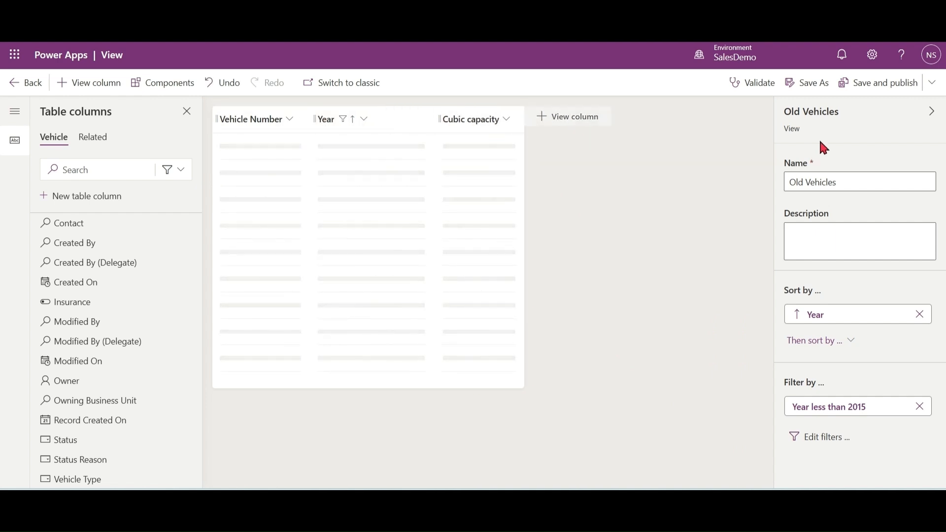
pyautogui.click(882, 83)
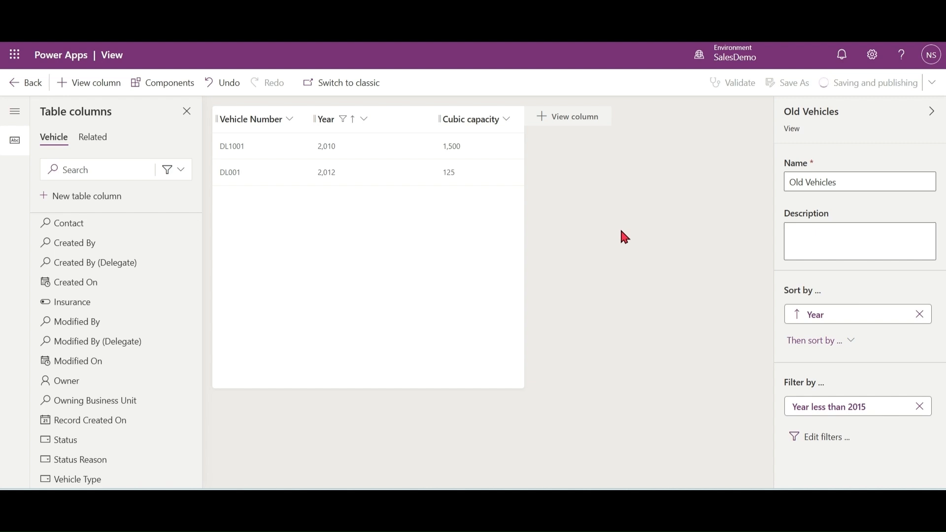
pyautogui.click(12, 83)
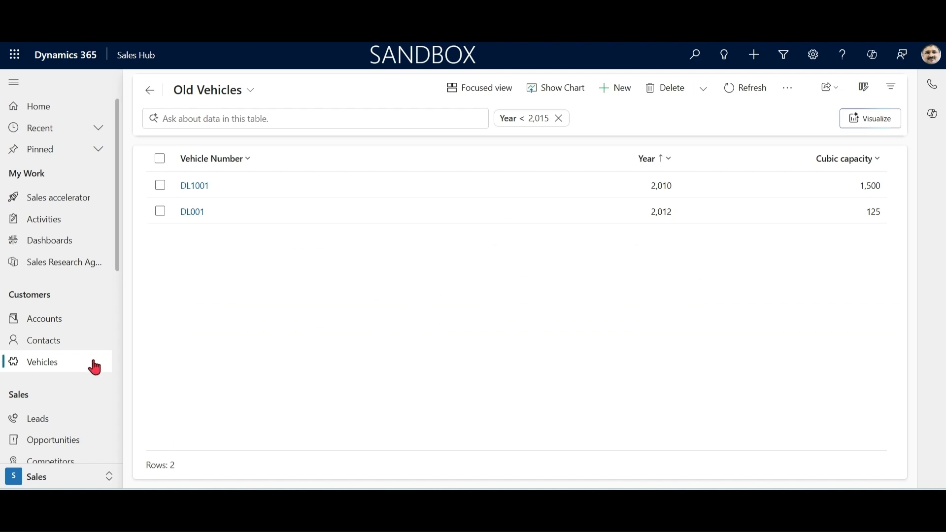
# - Open the first contact in My Active Contacts and show its related vehicles
pyautogui.click(48, 346)
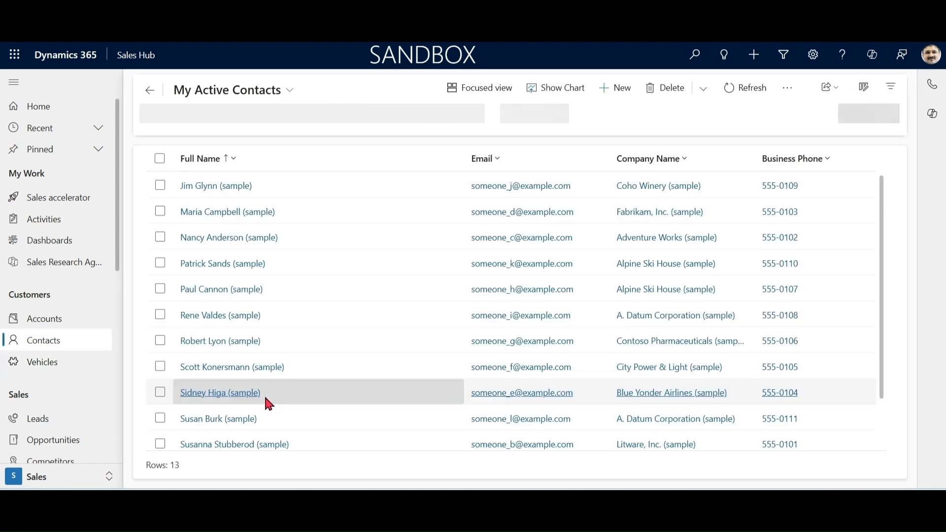
pyautogui.click(217, 188)
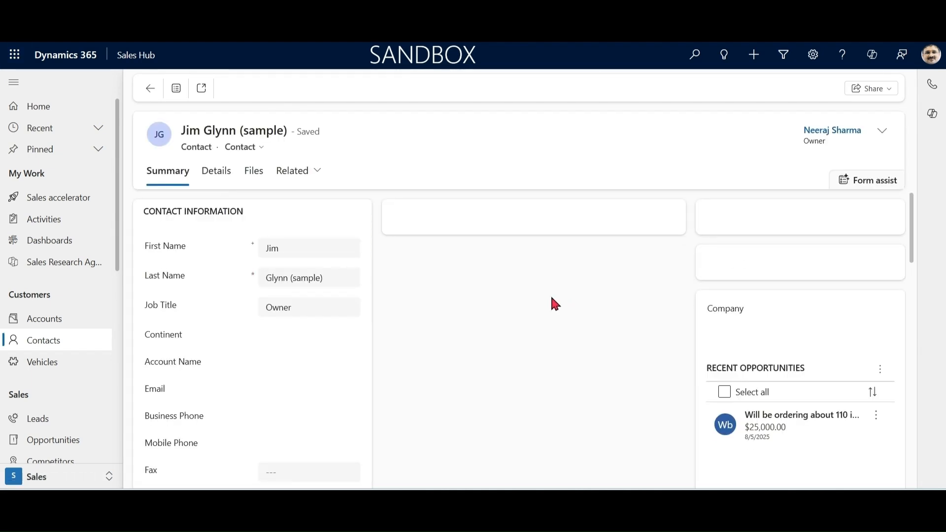
pyautogui.click(317, 173)
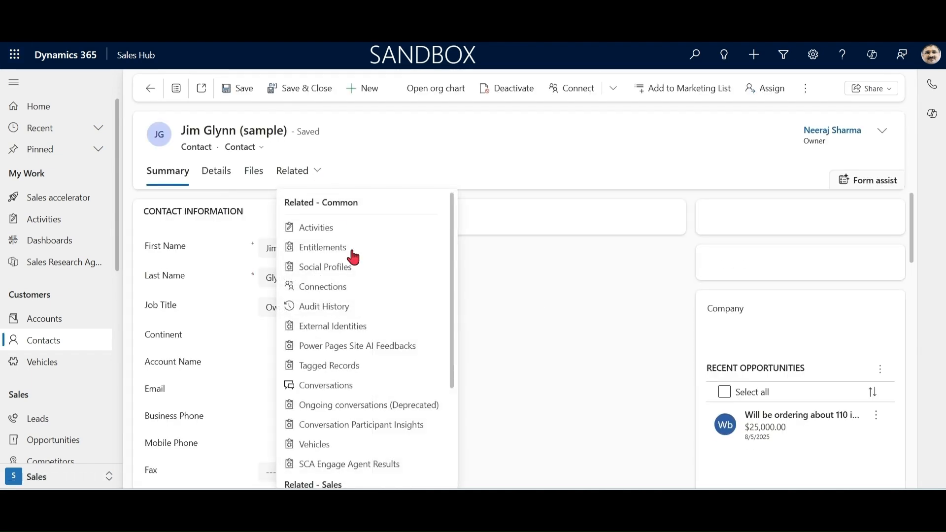
pyautogui.click(316, 445)
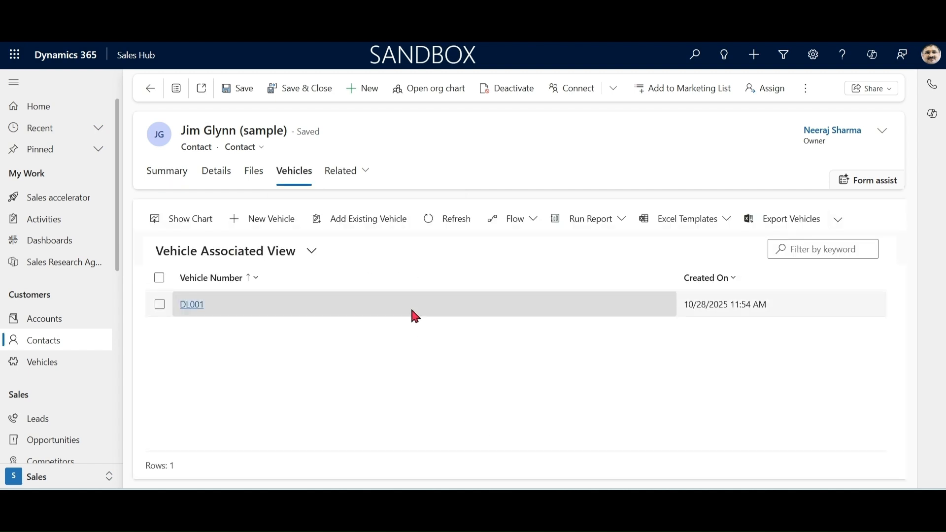
# - Browse the existing vehicles available to add to the contact in the advanced Vehicle Lookup View, and cancel the selection
pyautogui.click(370, 224)
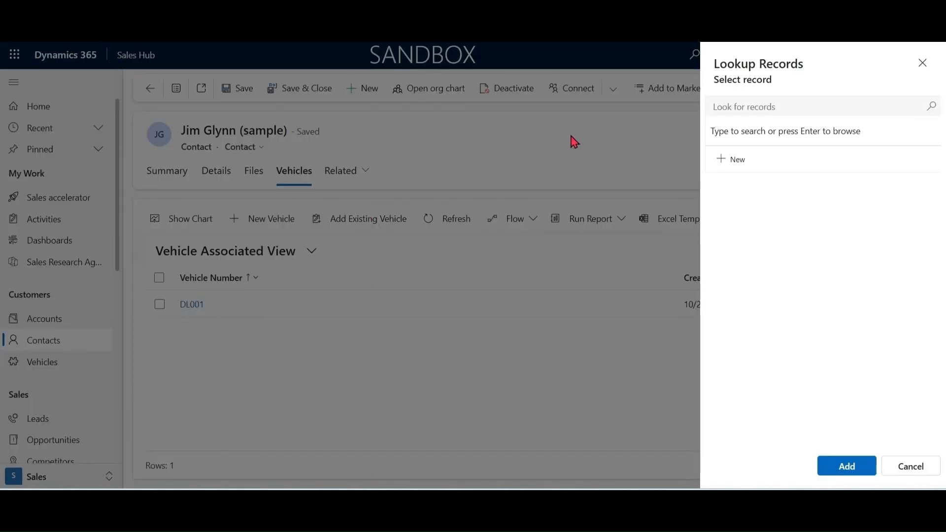
pyautogui.click(930, 108)
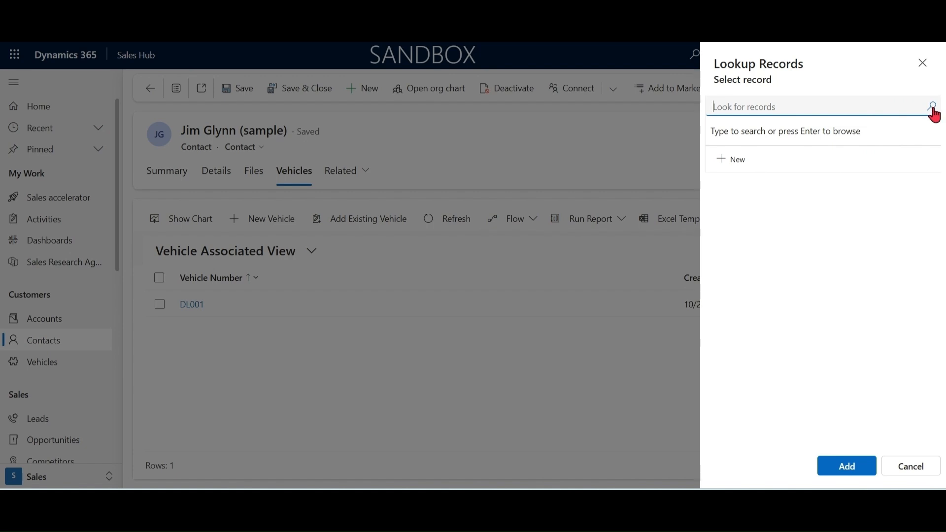
pyautogui.click(931, 106)
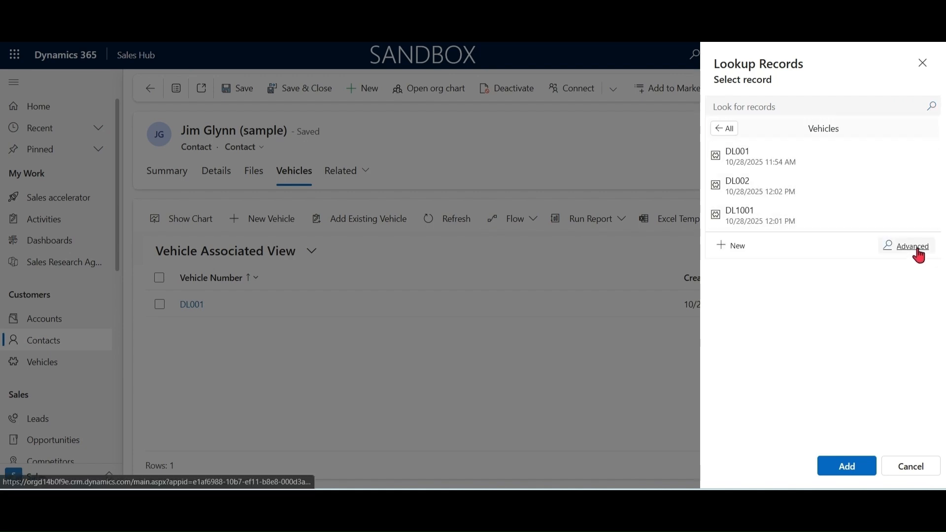
pyautogui.click(914, 247)
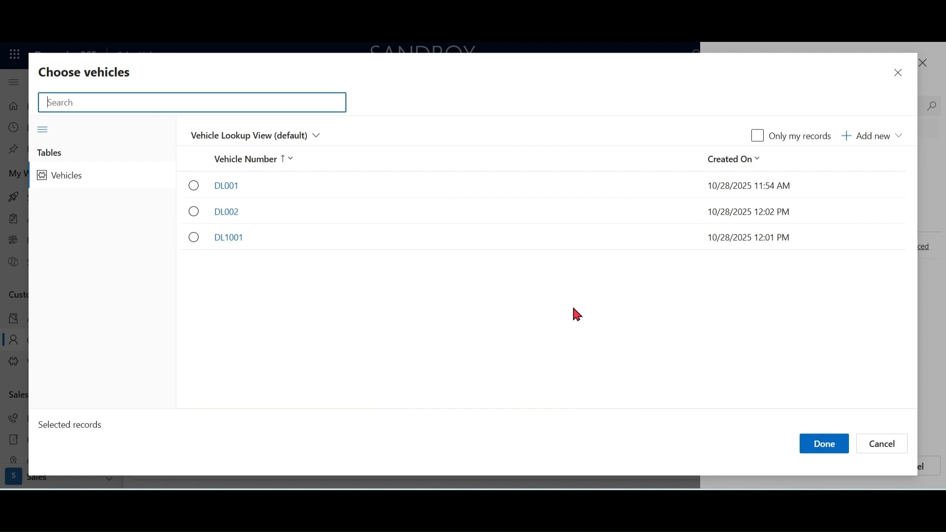
pyautogui.click(902, 449)
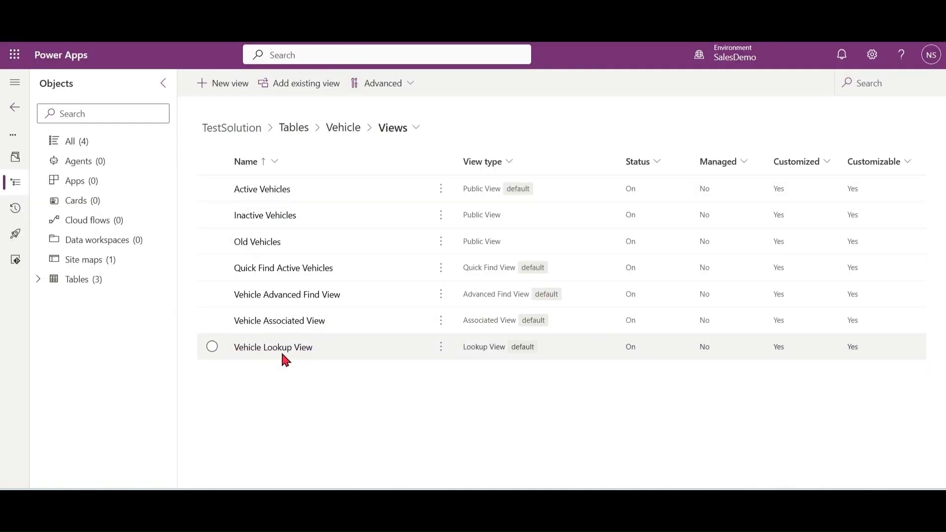
# - Switch to Power Apps and replace the Created On column of the Vehicle Lookup View with Cubic capacity
pyautogui.click(280, 348)
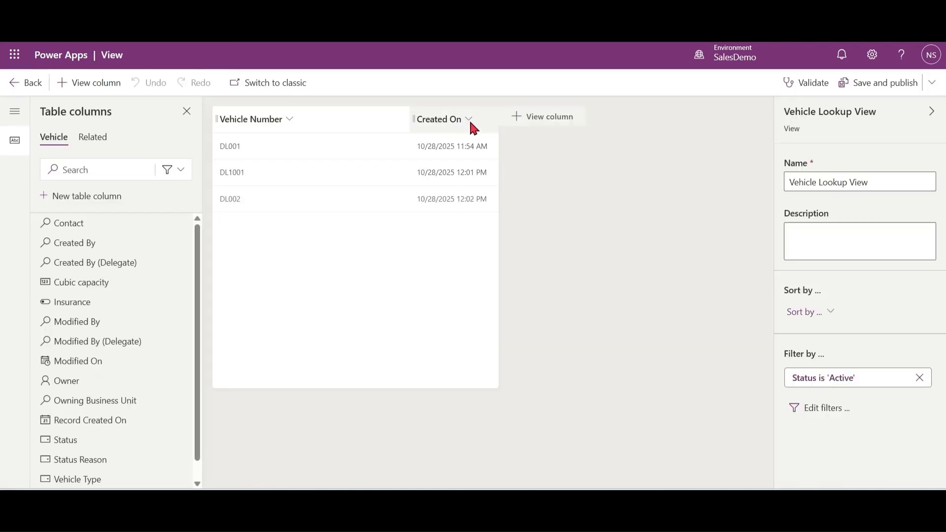
pyautogui.click(530, 120)
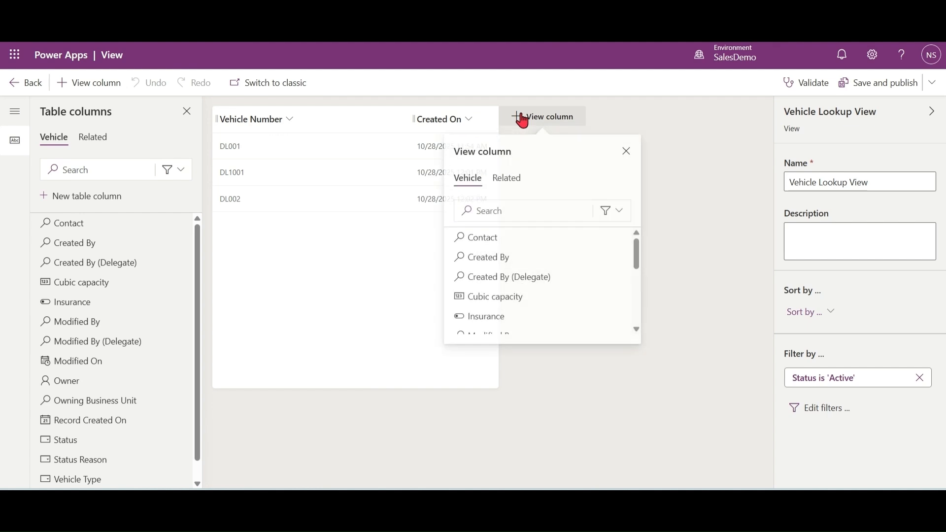
pyautogui.click(530, 211)
pyautogui.write('cub')
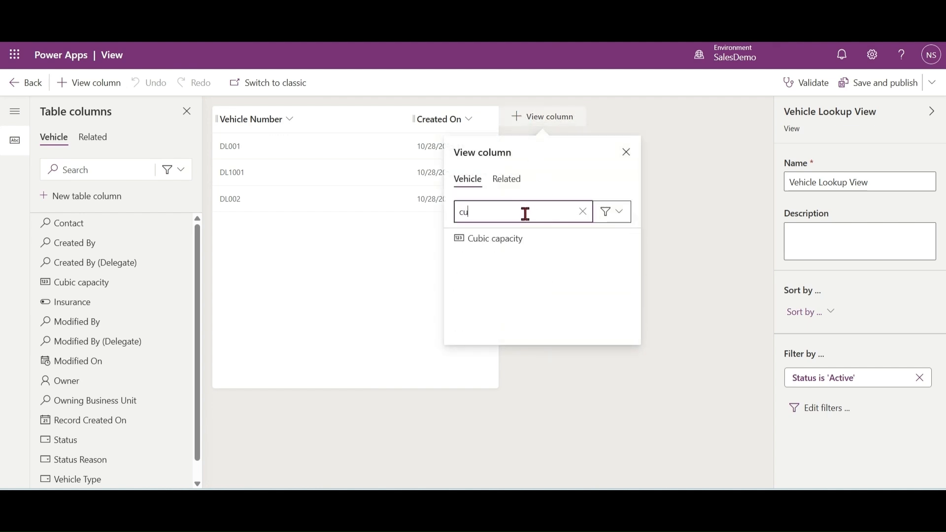
pyautogui.click(522, 236)
pyautogui.click(469, 121)
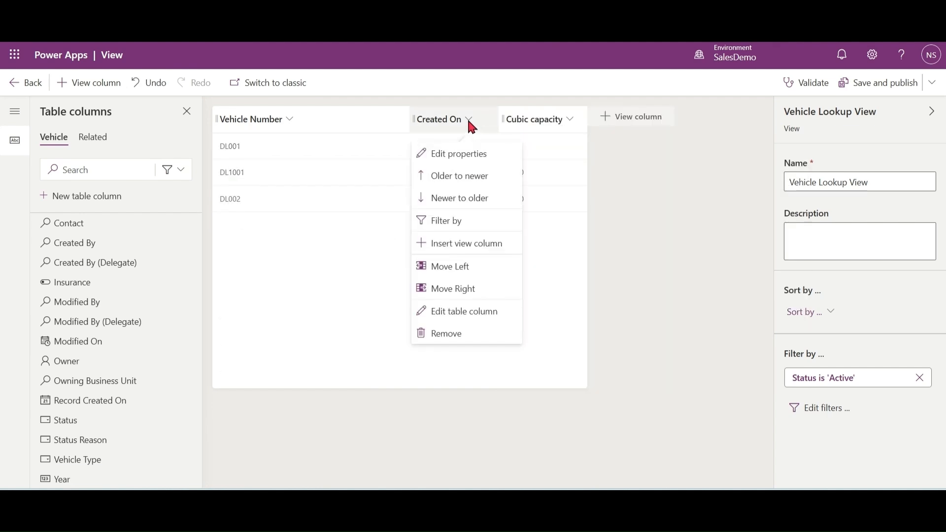
pyautogui.click(462, 340)
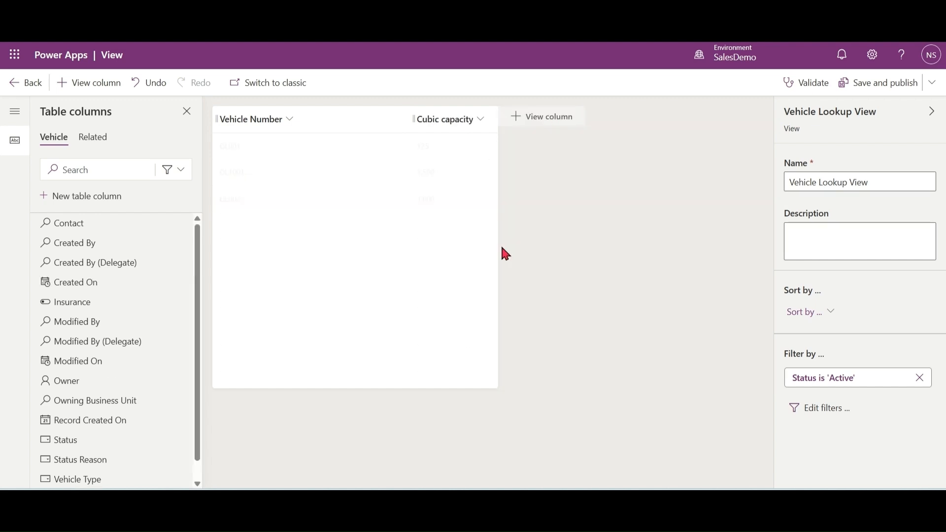
# - Add the Year column to the Vehicle Lookup View and sort the view by Cubic capacity in ascending order
pyautogui.click(518, 121)
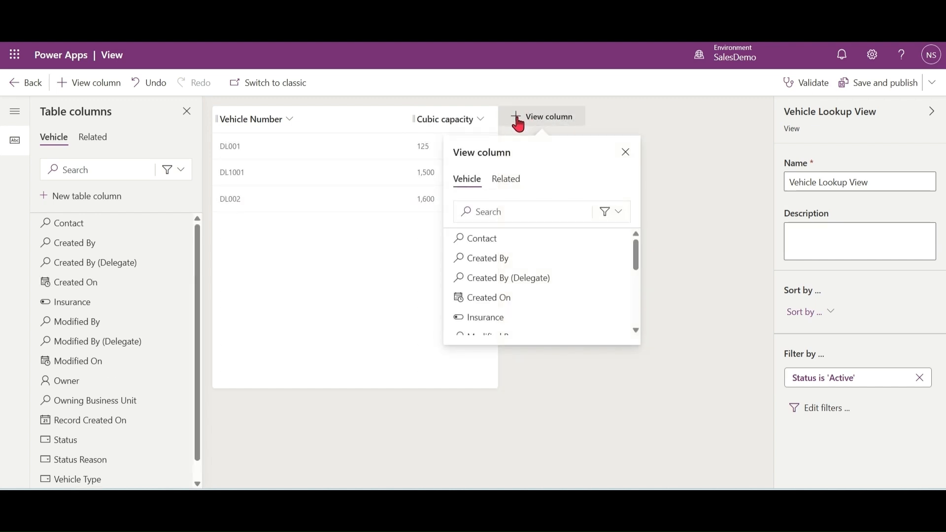
pyautogui.click(526, 213)
pyautogui.write('yea')
pyautogui.click(485, 240)
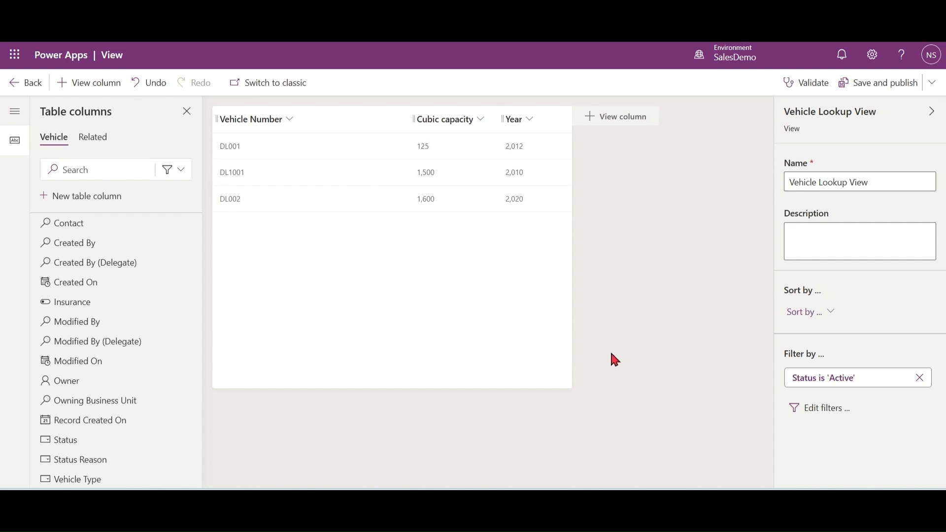
pyautogui.click(833, 320)
pyautogui.click(833, 357)
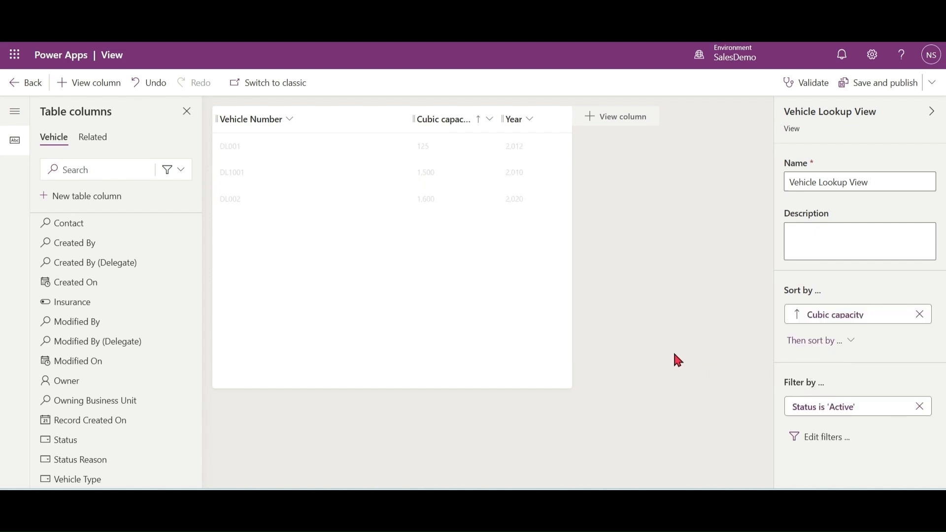
# - Open the view's filters, dismiss them without edits, and save and publish the Vehicle Lookup View
pyautogui.click(827, 438)
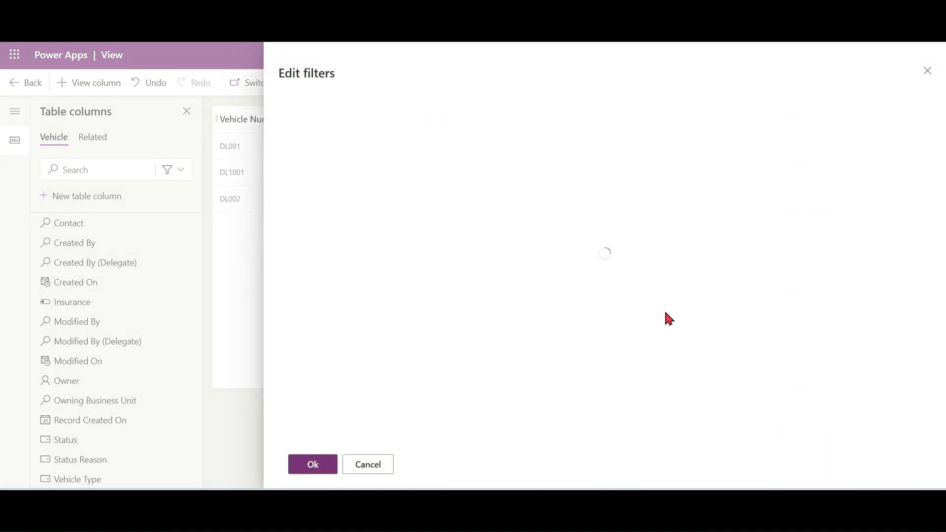
pyautogui.click(378, 466)
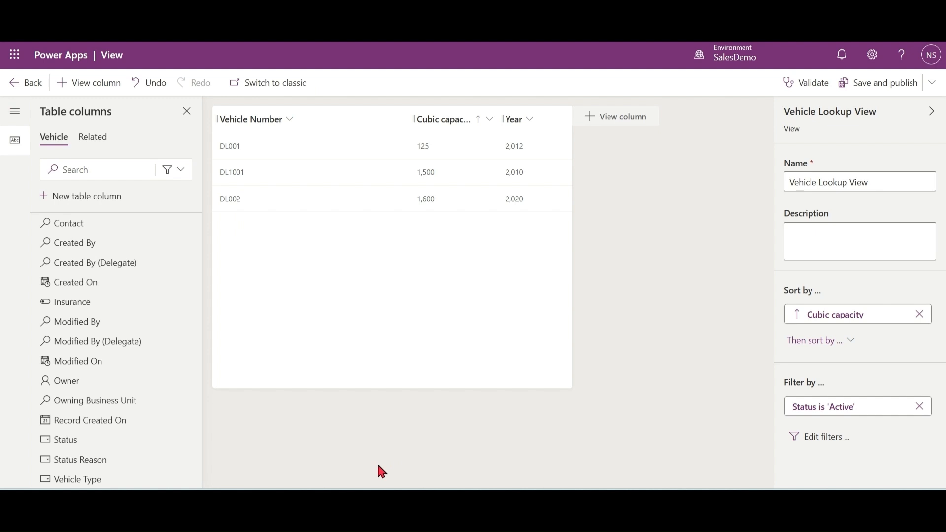
pyautogui.click(879, 83)
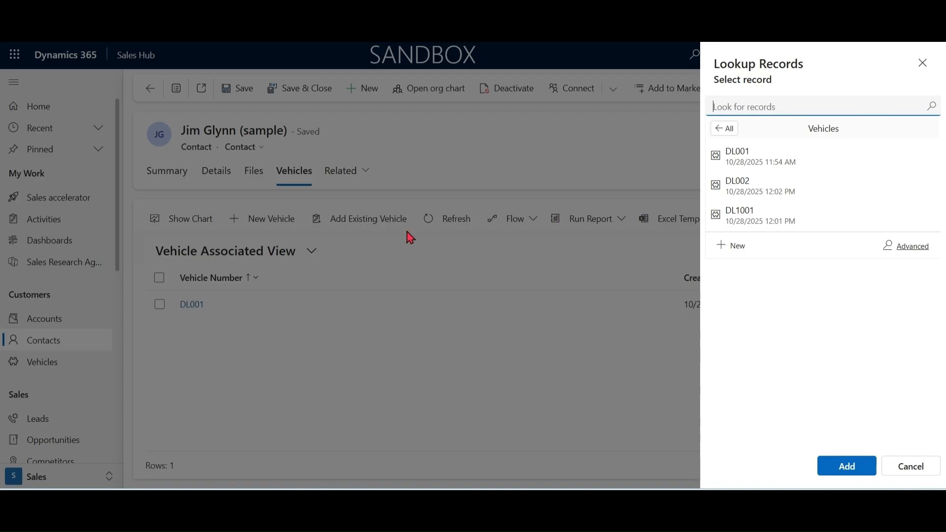
# - Back in Sales Hub, reopen the contact's related vehicles and examine the updated columns in the advanced vehicle lookup
pyautogui.click(924, 471)
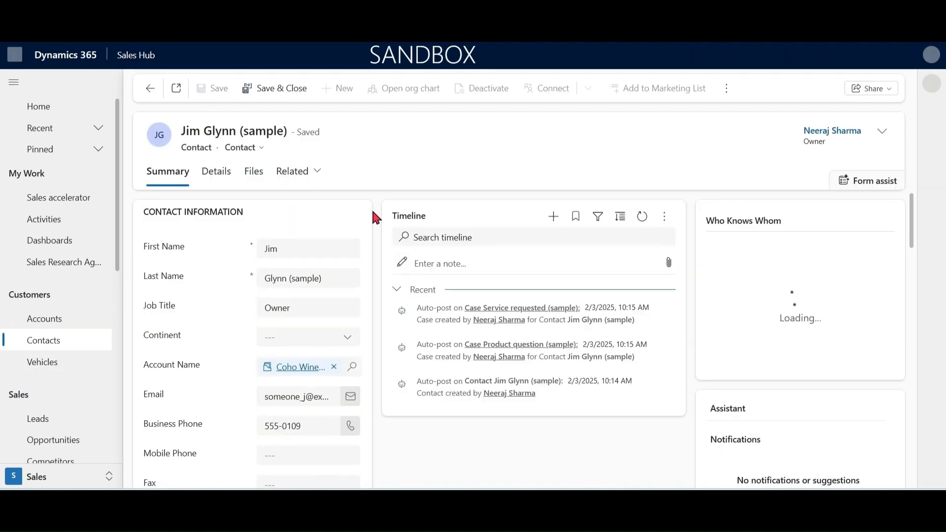
pyautogui.click(298, 170)
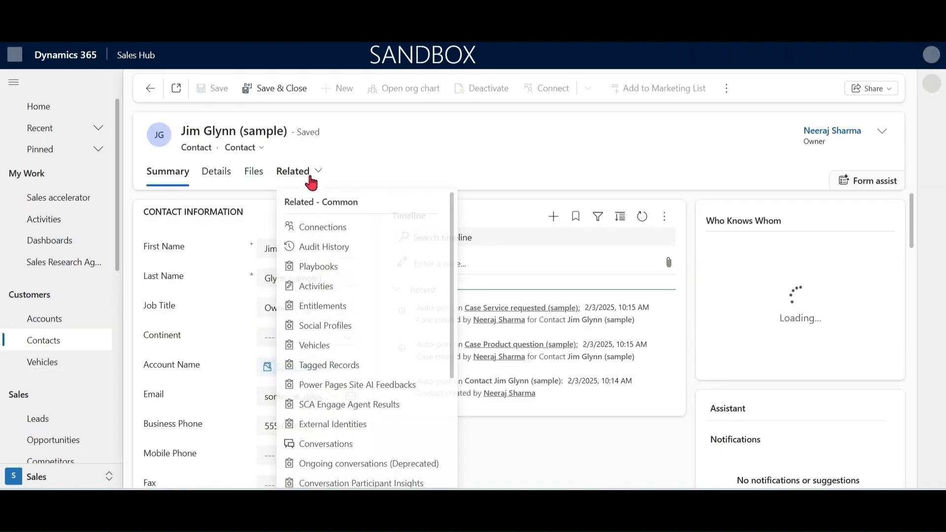
pyautogui.click(335, 343)
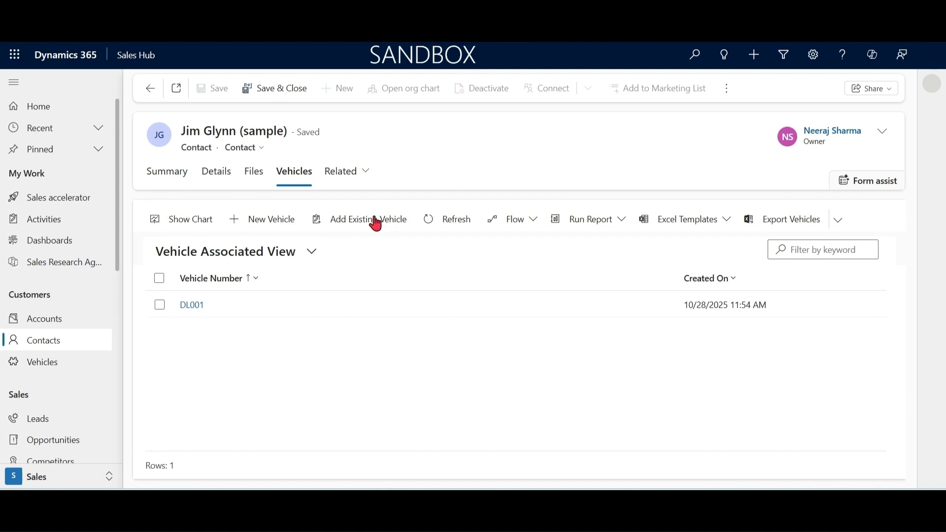
pyautogui.click(359, 226)
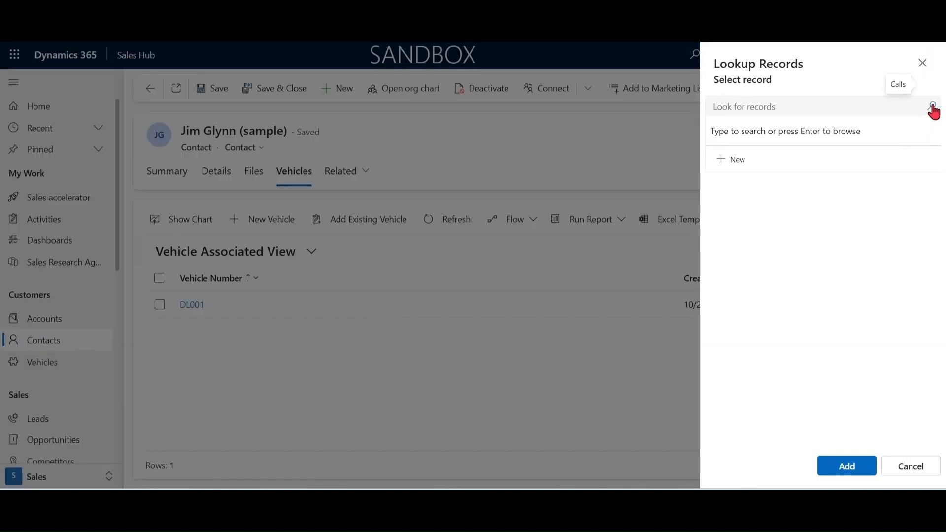
pyautogui.click(933, 109)
pyautogui.click(917, 248)
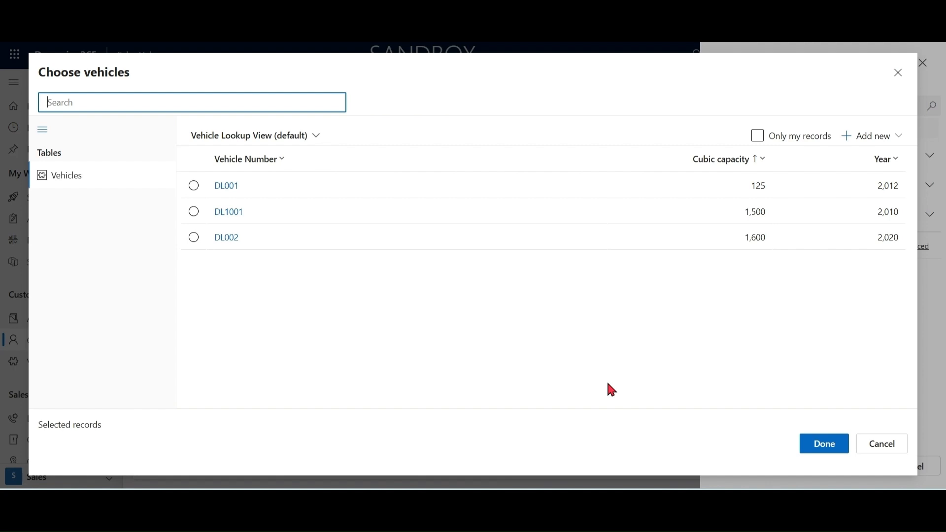
pyautogui.click(884, 446)
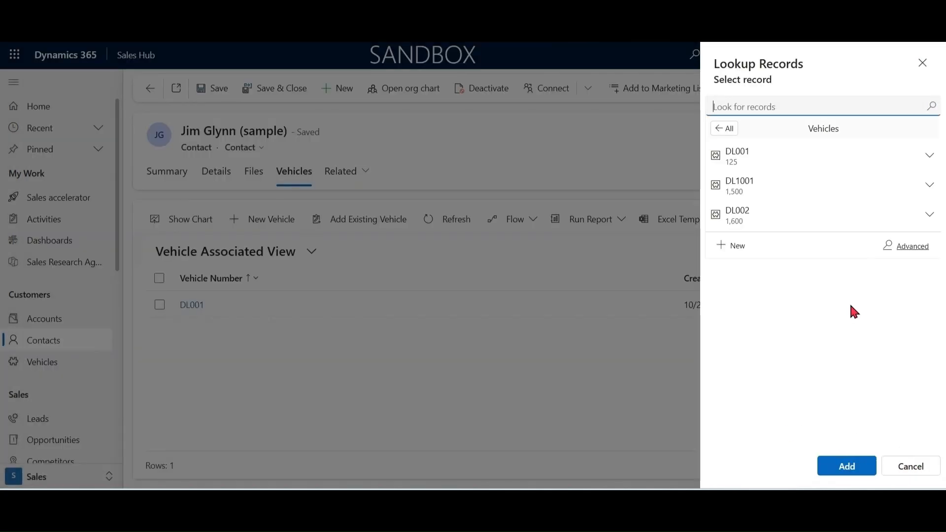
# - Add the existing vehicle DL001 to the contact, and leave the Vehicle Lookup View editor in Power Apps
pyautogui.click(772, 163)
pyautogui.click(846, 467)
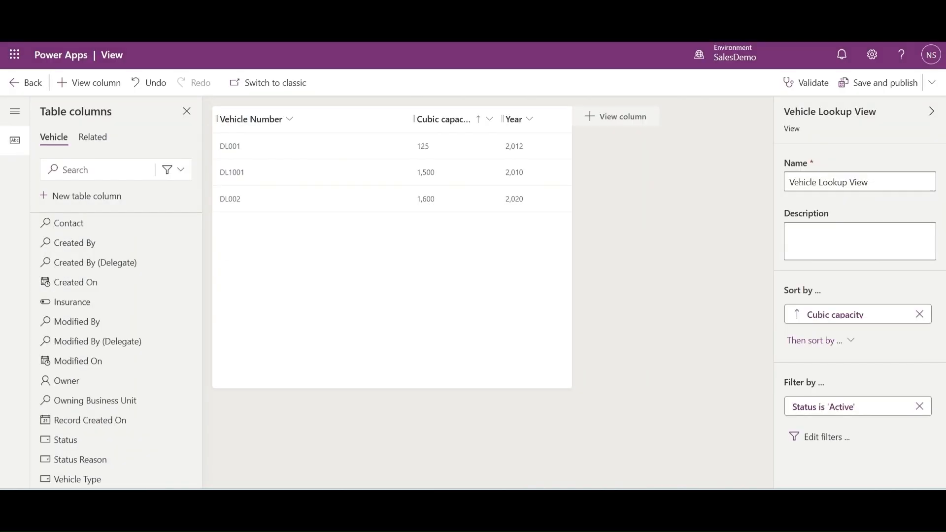
pyautogui.click(21, 83)
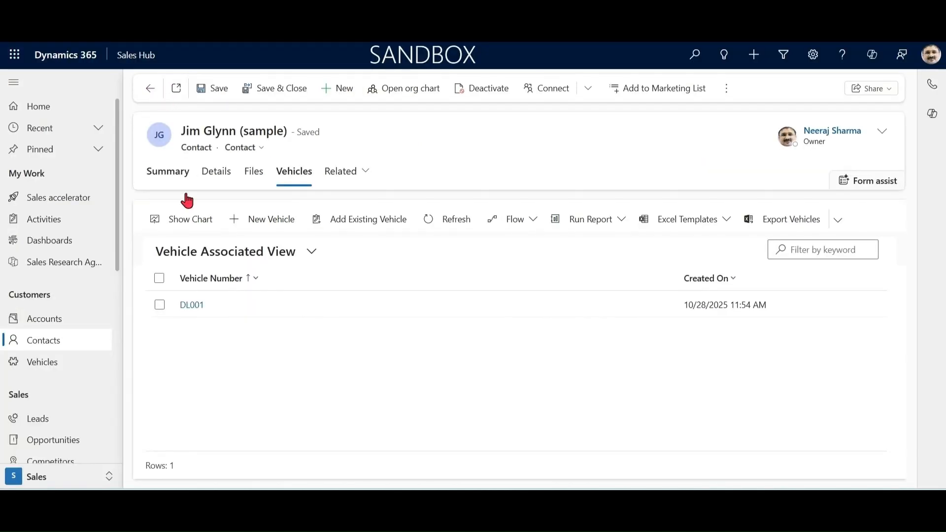
# - In Sales Hub, open the Active Vehicles list and search it for "dl002"
pyautogui.click(38, 325)
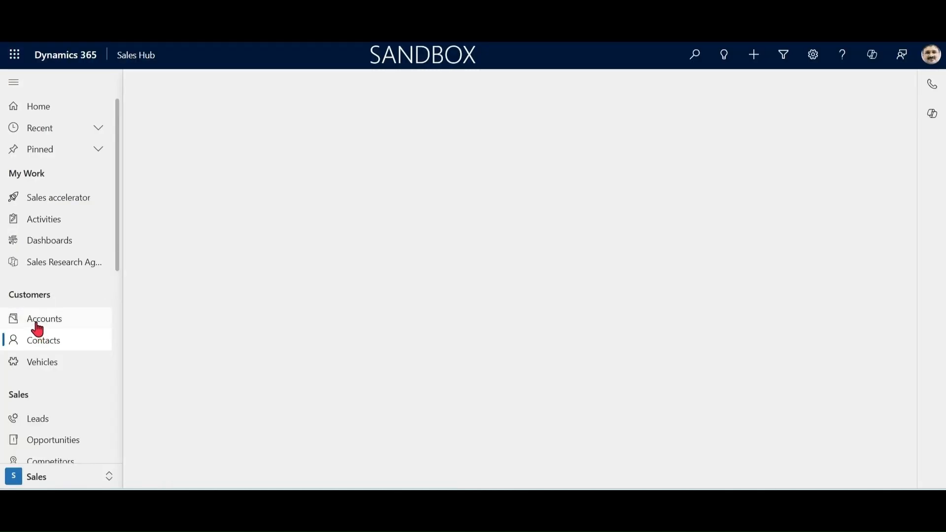
pyautogui.click(42, 364)
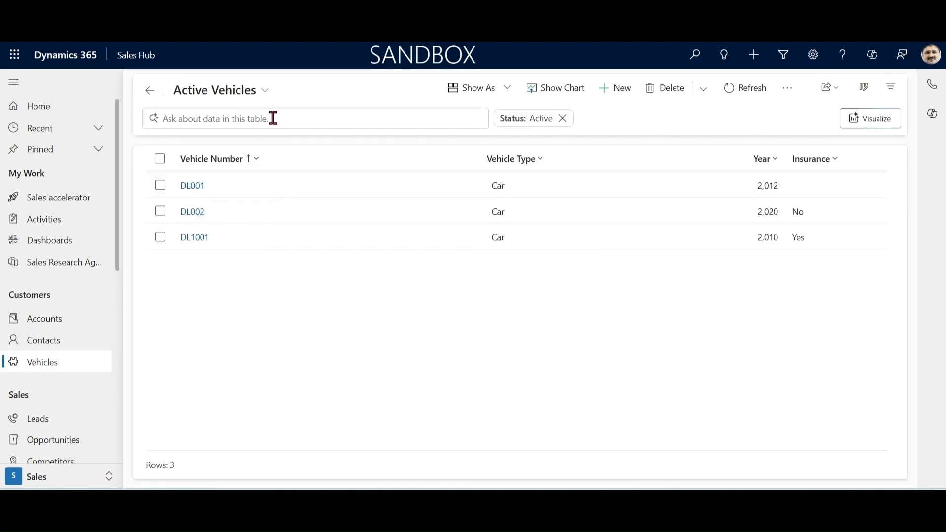
pyautogui.click(274, 119)
pyautogui.write('d')
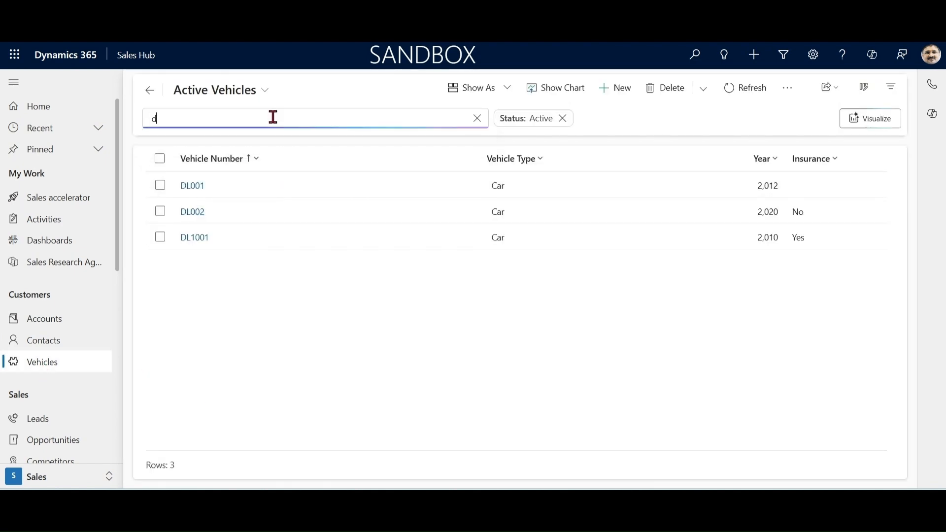
pyautogui.write('l002')
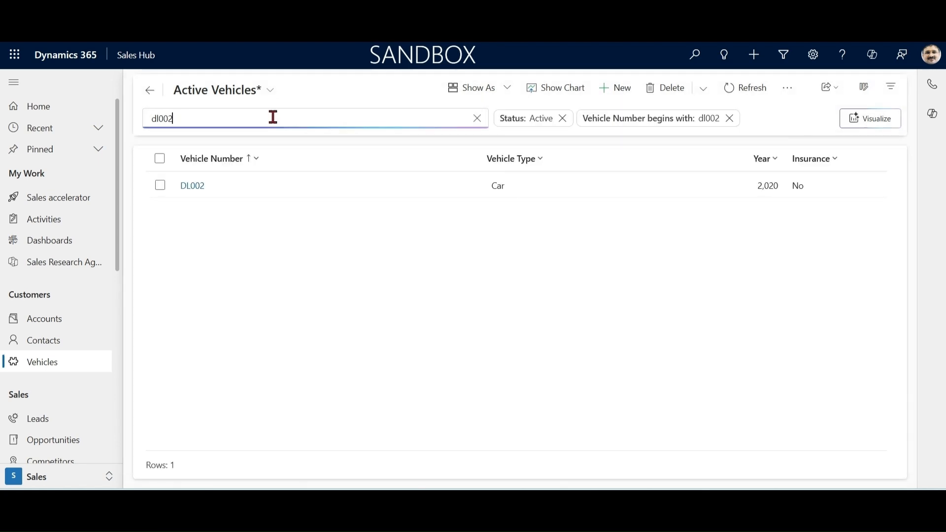
# - Clear the "dl002" search and its Vehicle Number filter, and search the vehicle list for "2020"
pyautogui.hotkey('ctrl', 'a')
pyautogui.press('BackSpace')
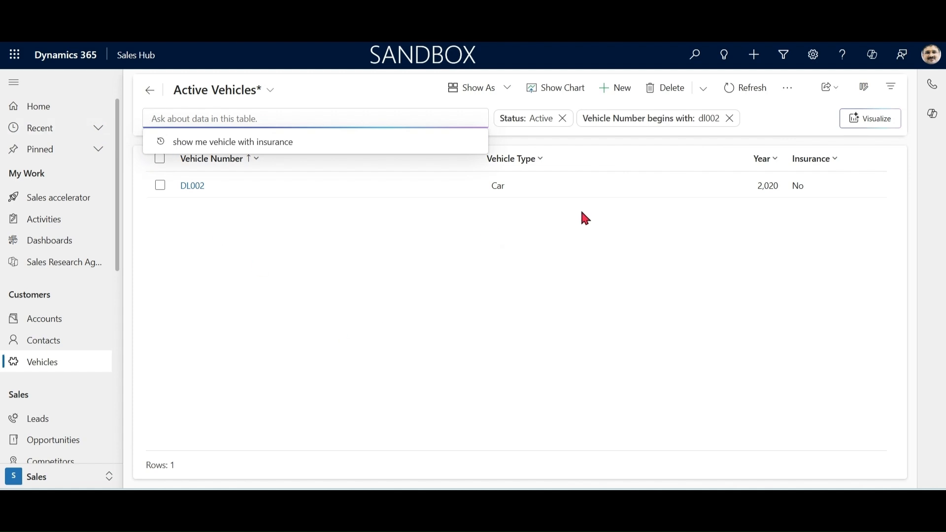
pyautogui.click(730, 118)
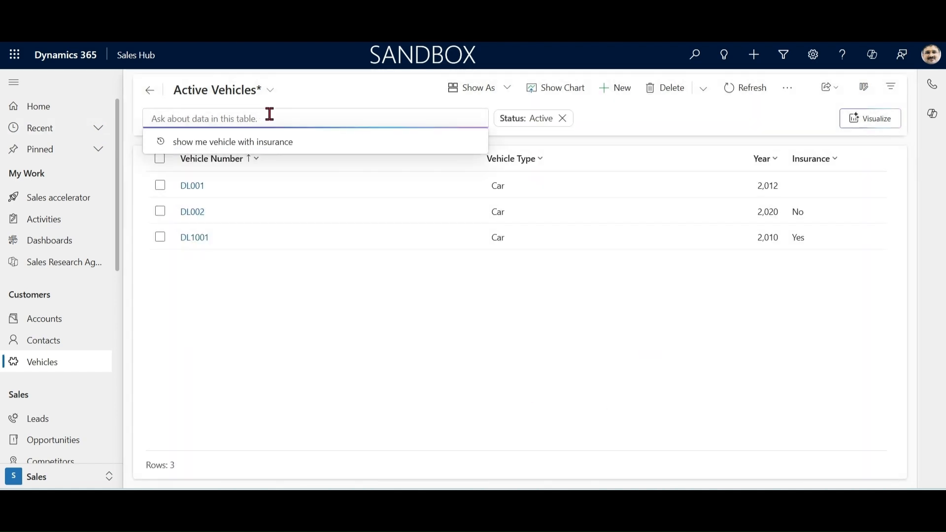
pyautogui.write('2020')
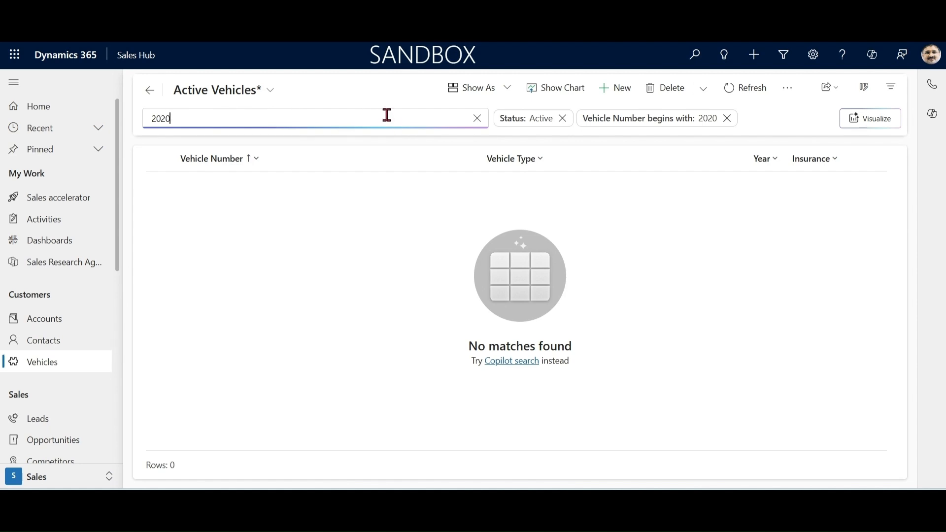
# - Clear the "2020" Vehicle Number filter, and in Power Apps open the Quick Find Active Vehicles view's find columns for editing
pyautogui.click(728, 120)
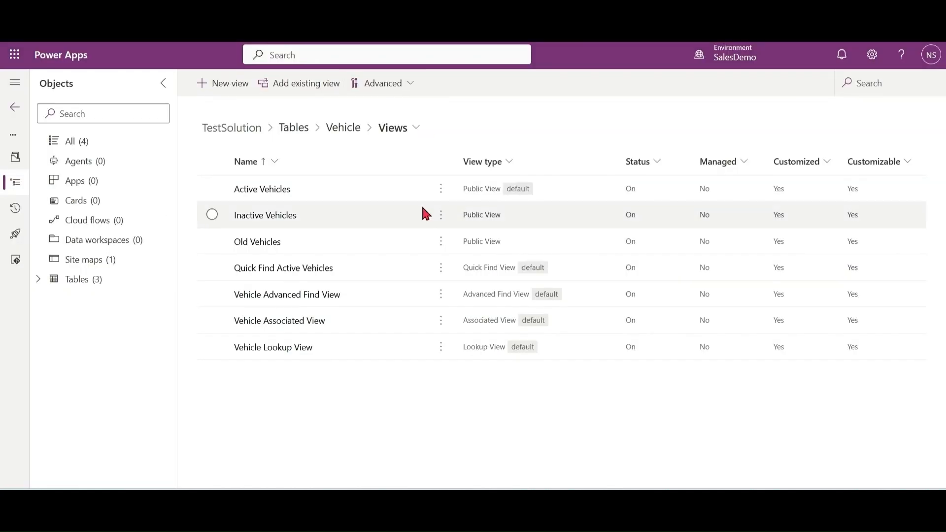
pyautogui.click(284, 271)
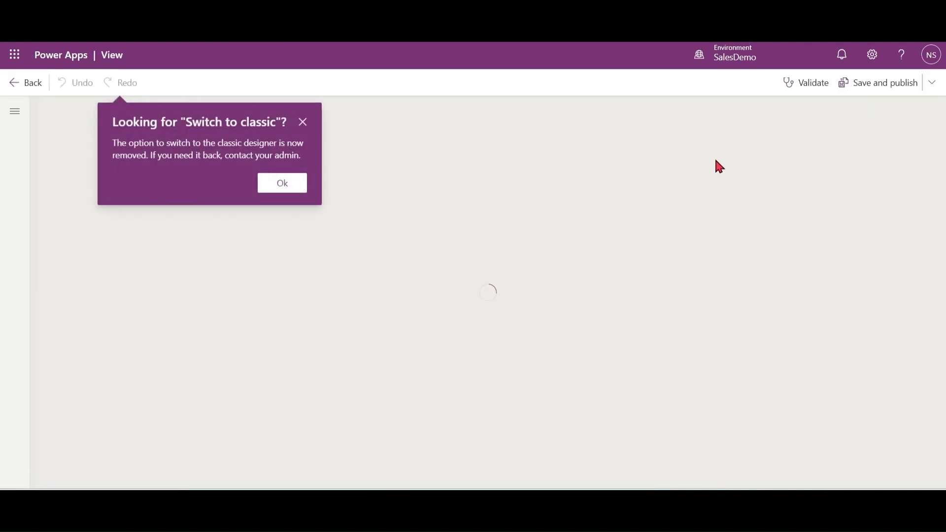
pyautogui.moveTo(942, 325); pyautogui.dragTo(944, 386)
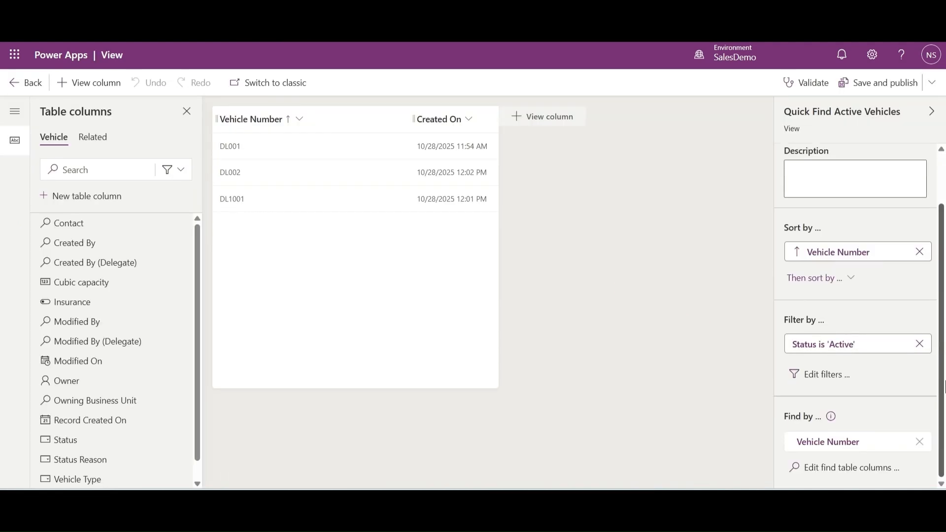
pyautogui.click(828, 473)
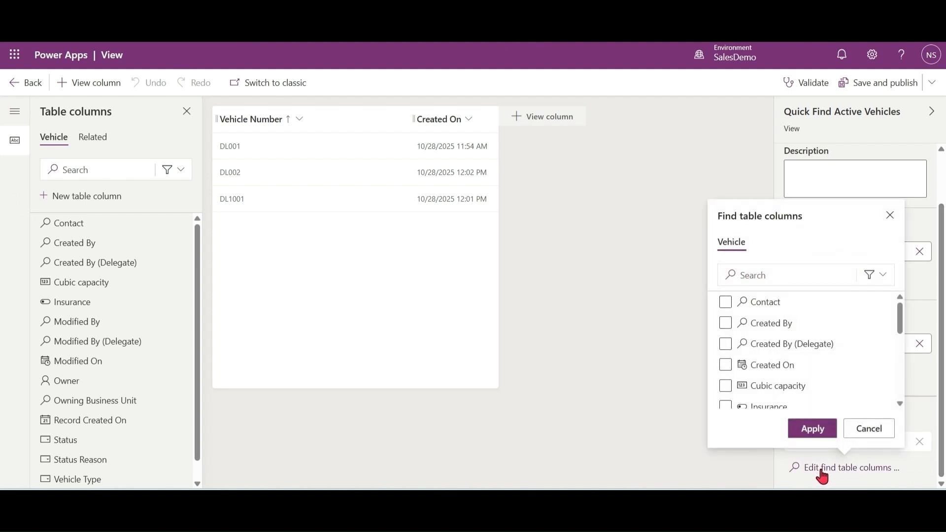
# - Add Year to the find columns of the Quick Find Active Vehicles view, and save and publish the view
pyautogui.click(799, 269)
pyautogui.write('year')
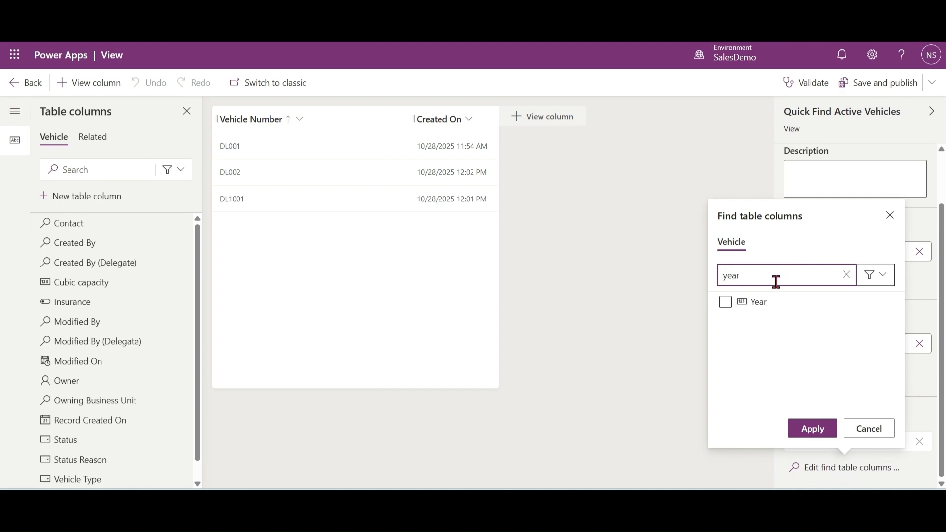
pyautogui.click(726, 303)
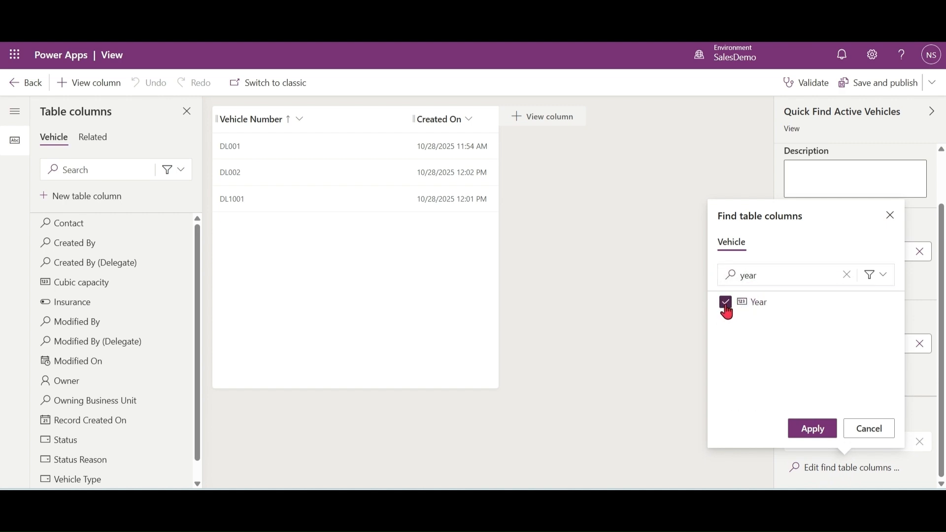
pyautogui.click(813, 433)
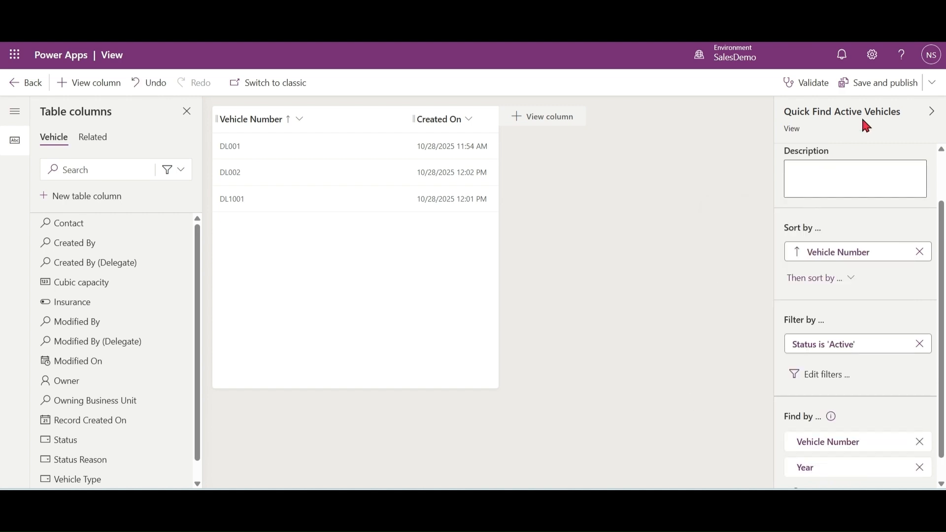
pyautogui.click(889, 87)
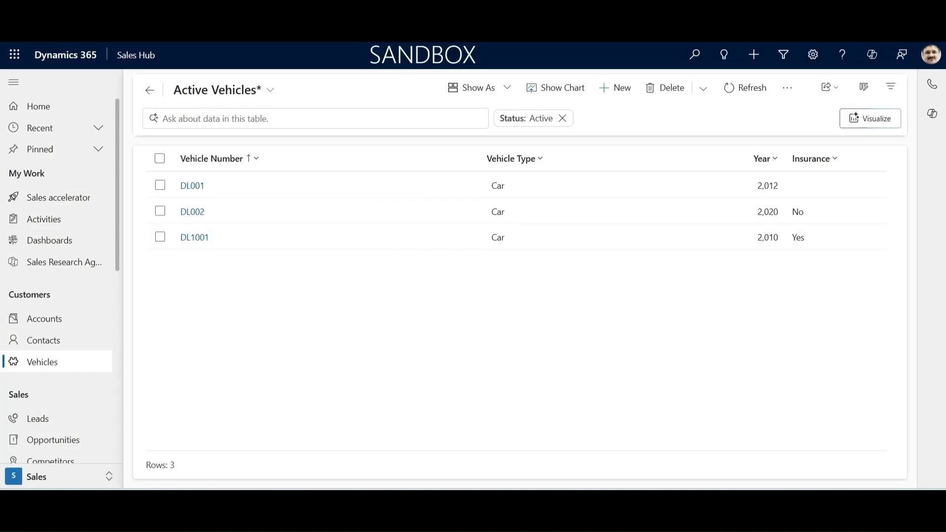
# - Switch to Sales Hub, reload the Active Vehicles list, and search it for "DL1001"
pyautogui.press('F5')
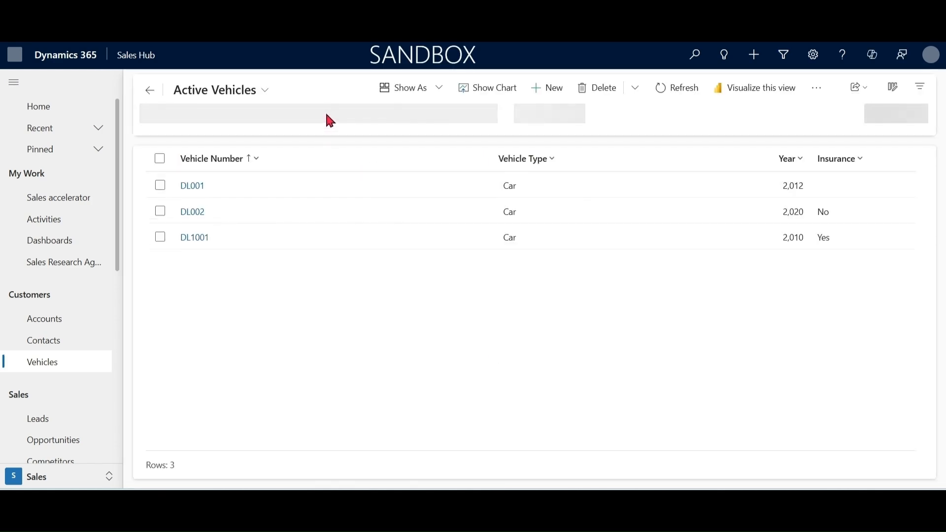
pyautogui.click(353, 113)
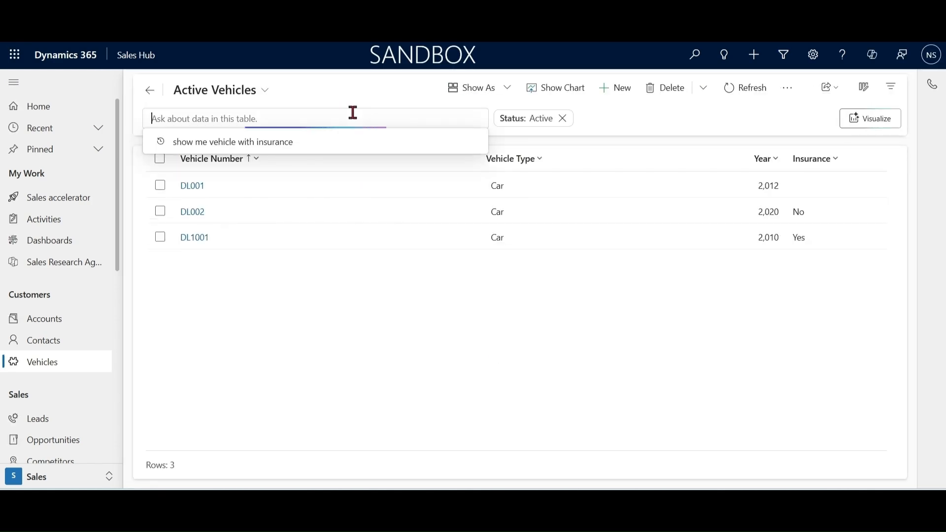
pyautogui.write('DL1001')
pyautogui.press('Return')
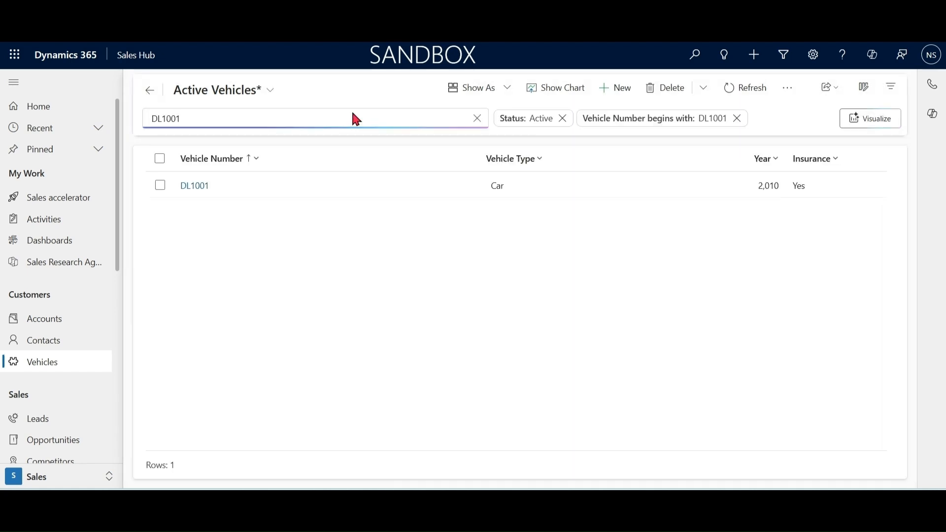
# - Clear the "DL1001" search and its Vehicle Number filter, and search the vehicle list for "2020"
pyautogui.click(476, 119)
pyautogui.click(737, 118)
pyautogui.click(360, 120)
pyautogui.write('2020')
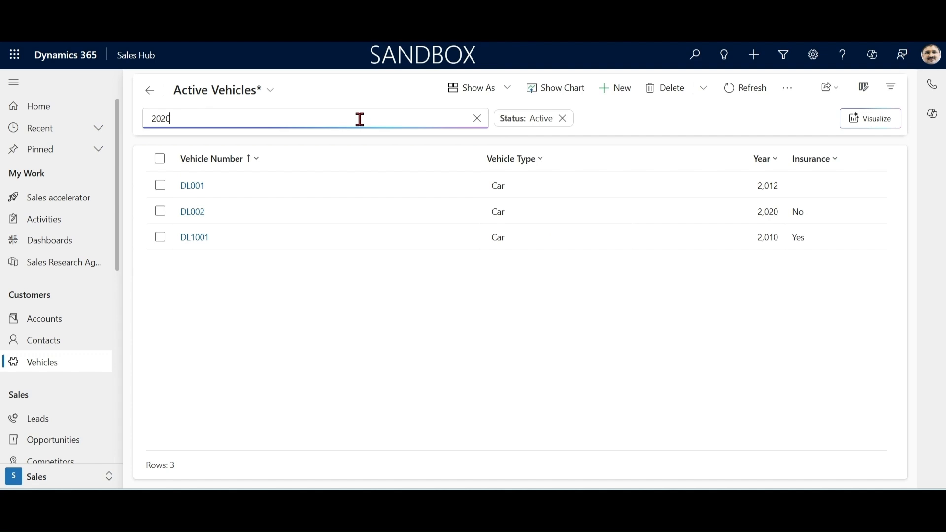
pyautogui.press('Return')
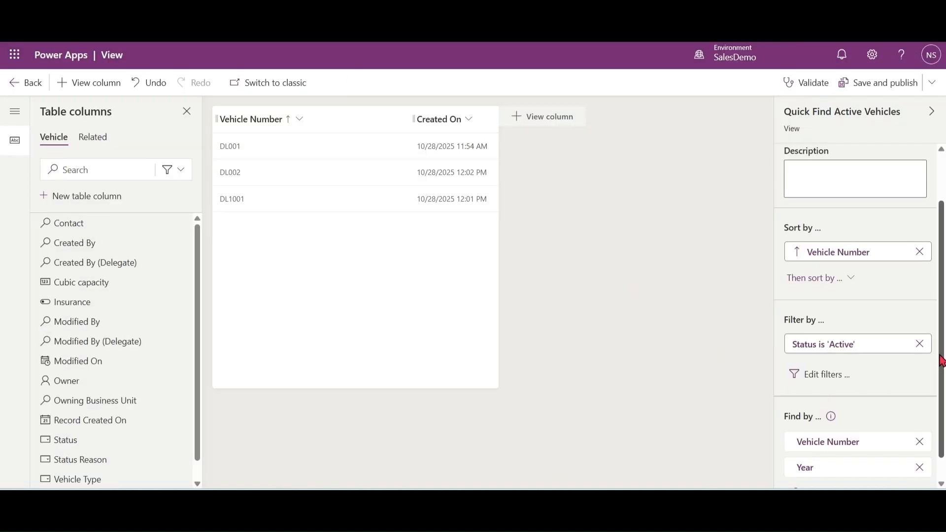
# - In Power Apps, leave the Quick Find Active Vehicles editor and open the Vehicle Associated View
pyautogui.scroll(-2, 790, 384)
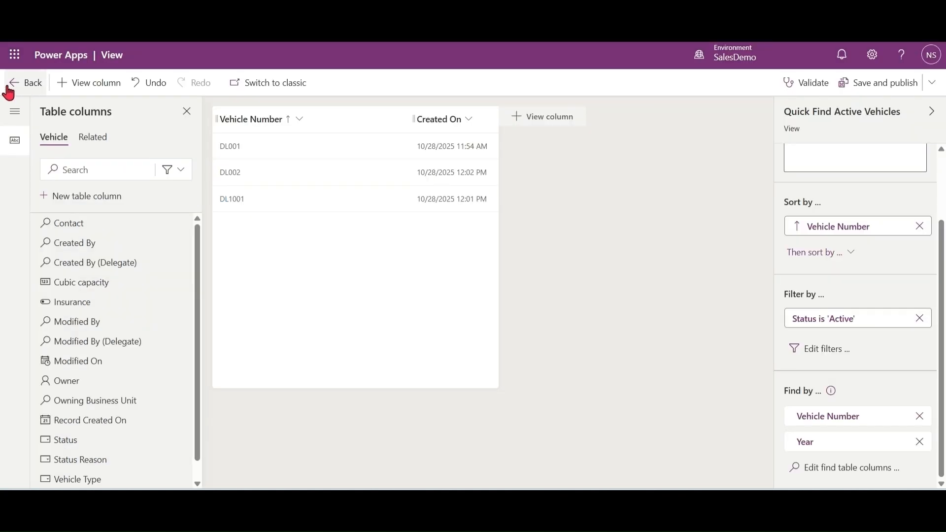
pyautogui.click(9, 89)
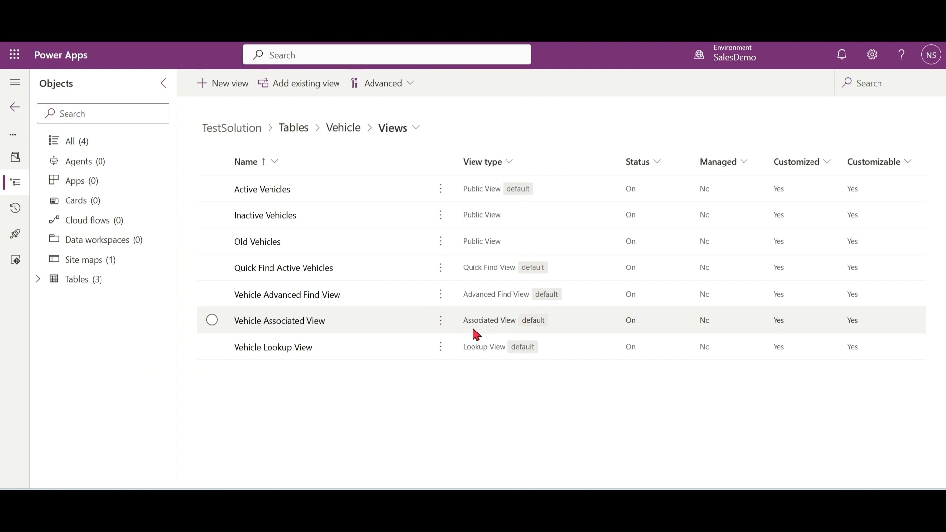
pyautogui.click(309, 321)
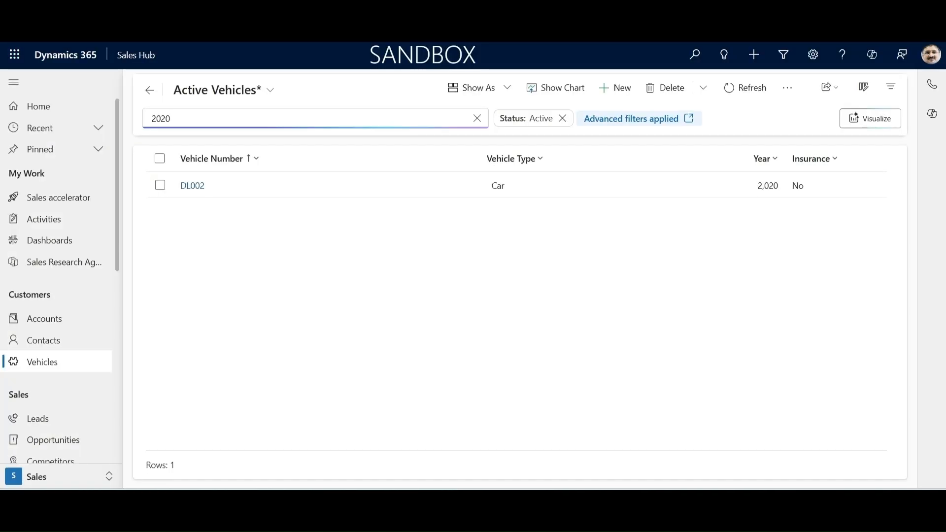
# - In Sales Hub, open the sample contact and display its related vehicles in the associated view
pyautogui.click(44, 340)
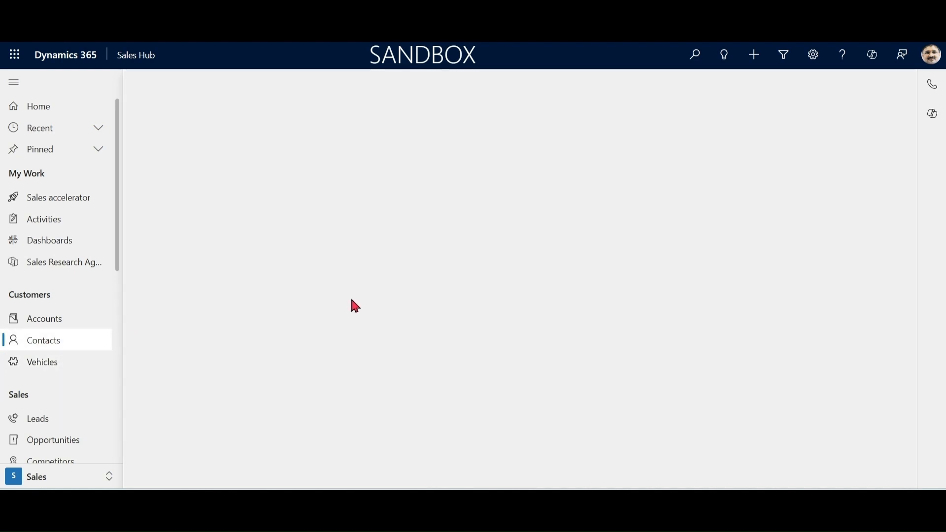
pyautogui.click(232, 190)
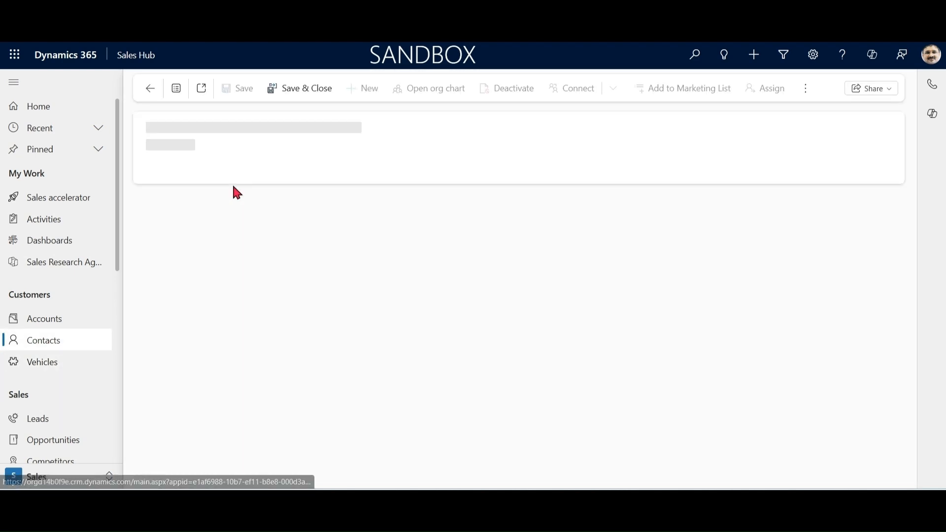
pyautogui.click(315, 172)
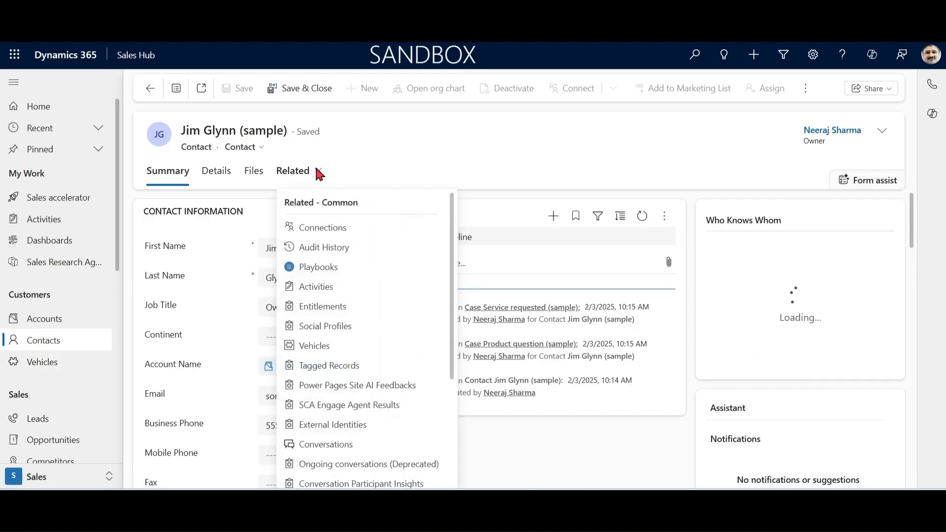
pyautogui.click(330, 347)
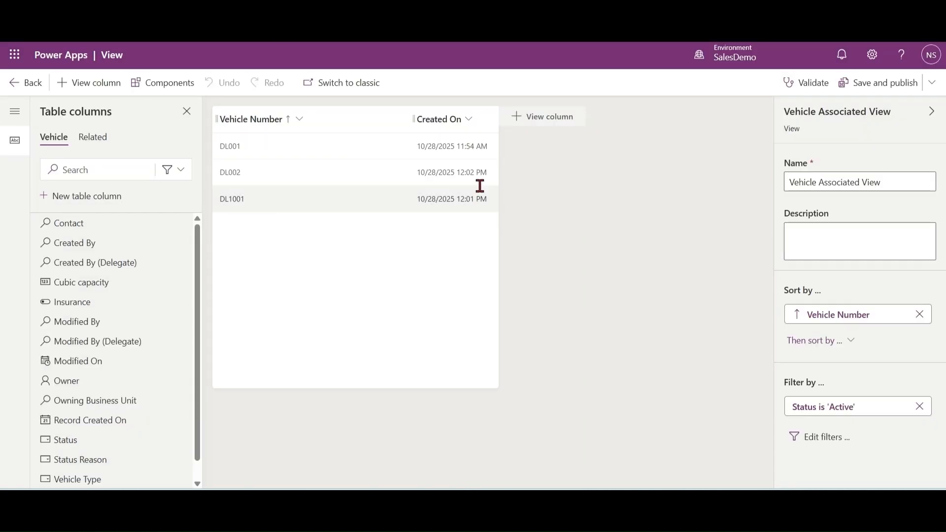
# - In the Power Apps Vehicle Associated View, replace the Created On column with Insurance and narrow the Vehicle Number column
pyautogui.click(514, 120)
pyautogui.click(553, 210)
pyautogui.write('ins')
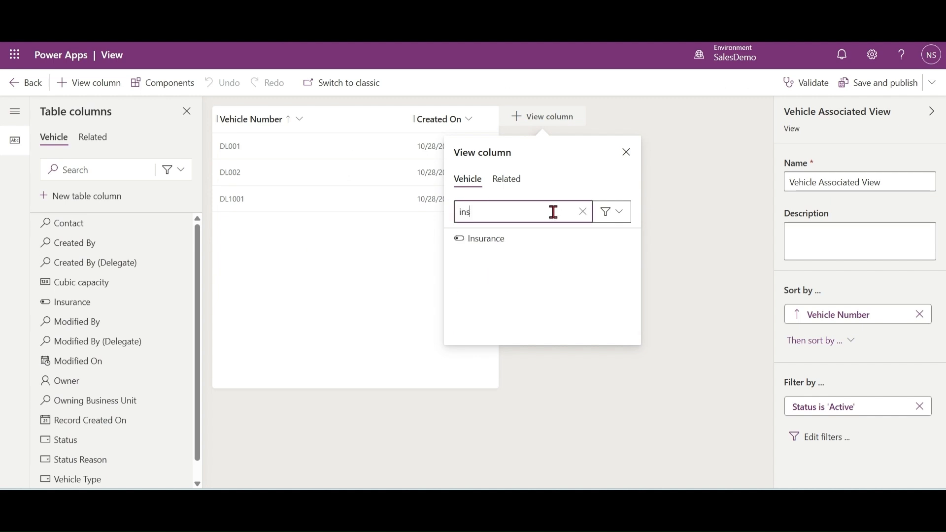
pyautogui.click(502, 238)
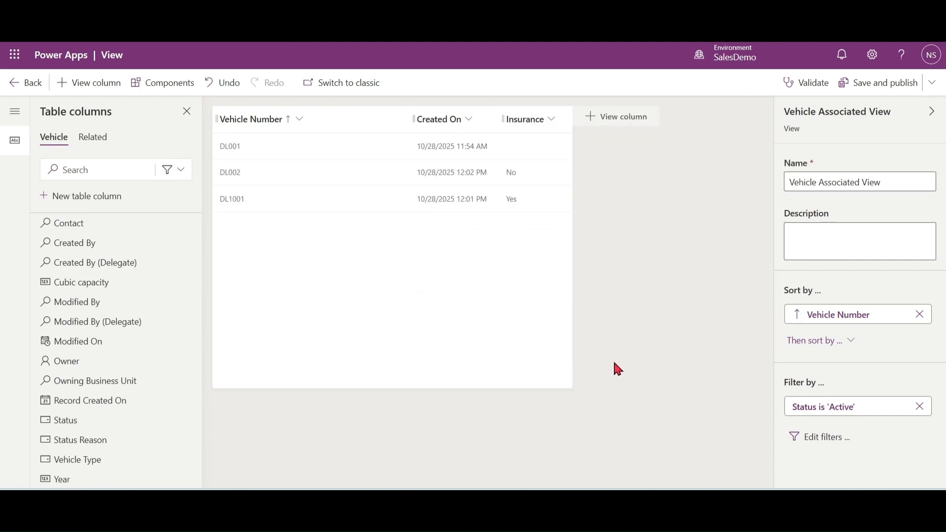
pyautogui.click(468, 120)
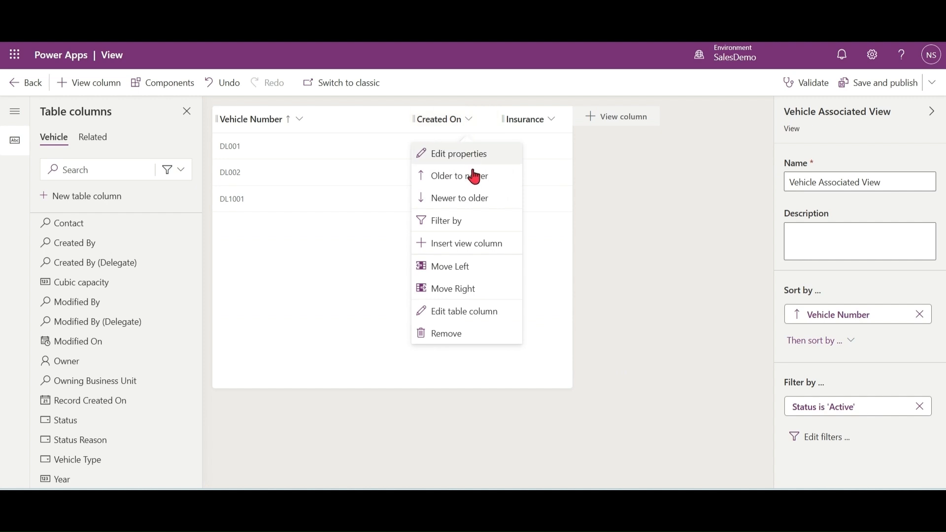
pyautogui.click(462, 332)
pyautogui.moveTo(411, 120); pyautogui.dragTo(321, 120)
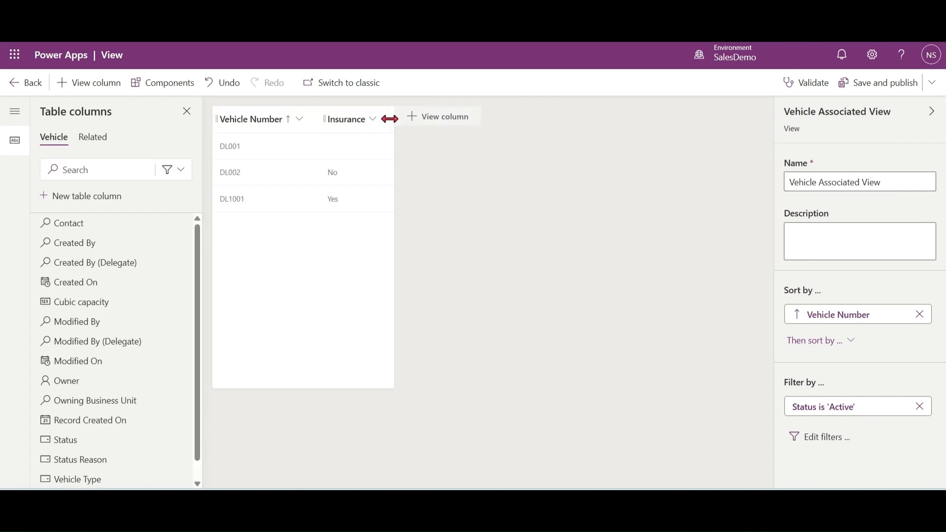
# - Add Insurance as the second ascending sort of the Vehicle Associated View, and save and publish the view
pyautogui.click(851, 342)
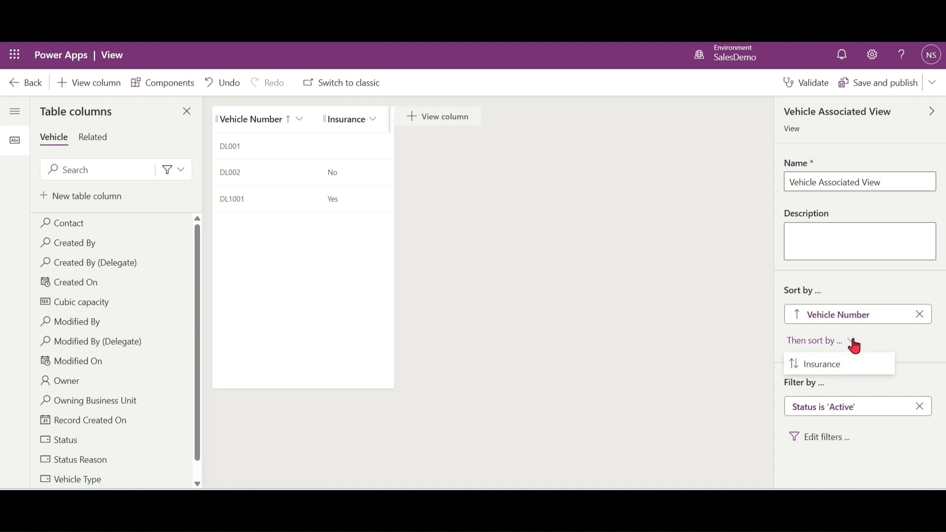
pyautogui.click(844, 370)
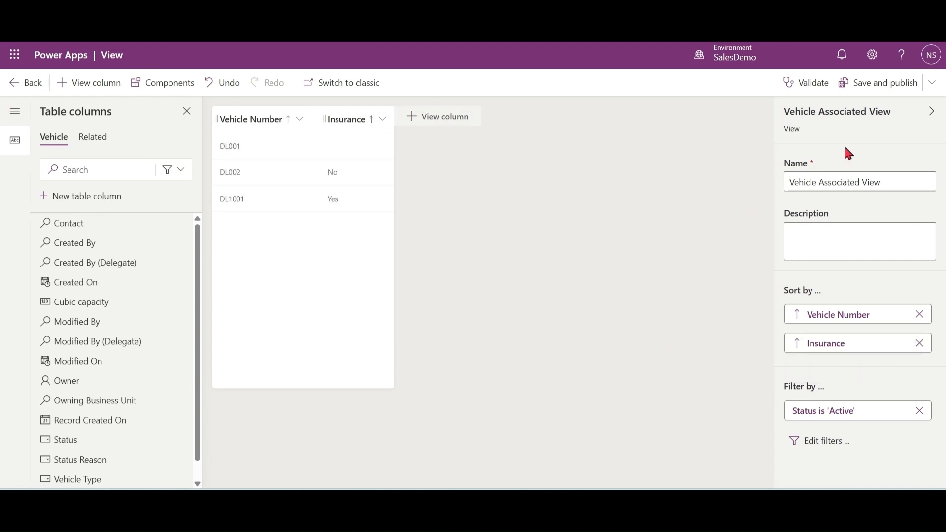
pyautogui.click(883, 85)
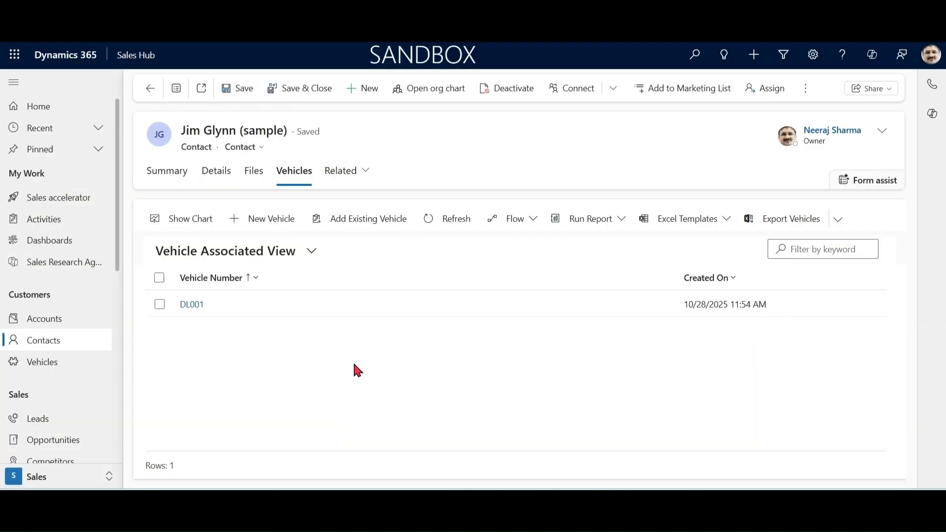
# - Reload the contact's related vehicles in Sales Hub, and leave the Vehicle Associated View editor in Power Apps
pyautogui.press('F5')
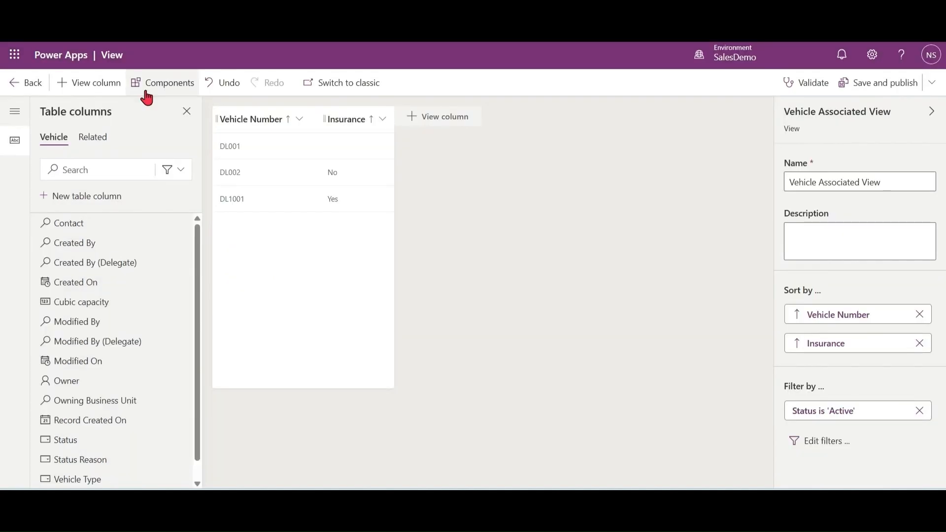
pyautogui.click(26, 82)
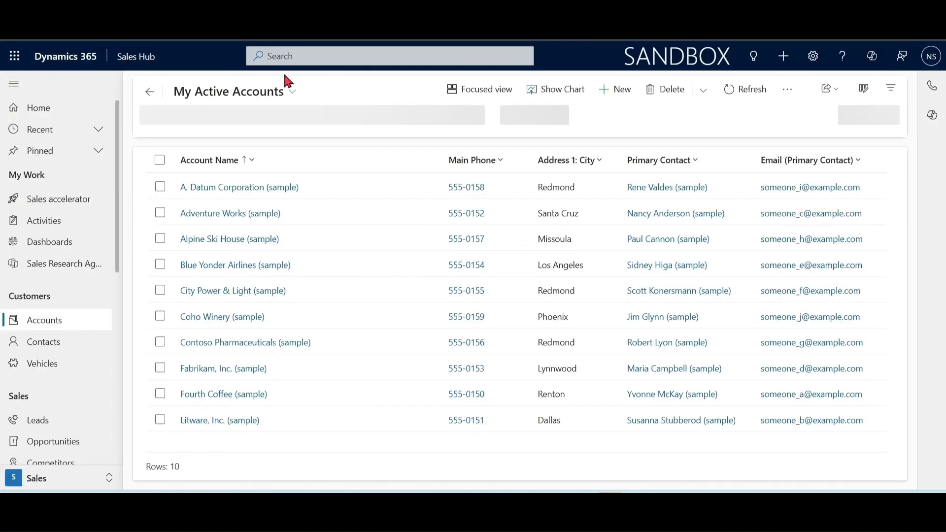
# - In Sales Hub, open the global search from the My Active Accounts list
pyautogui.click(322, 58)
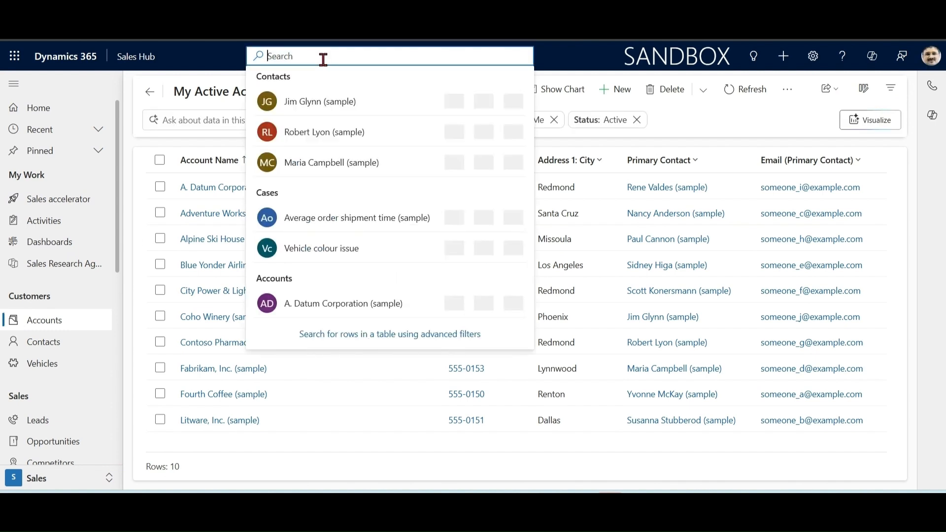